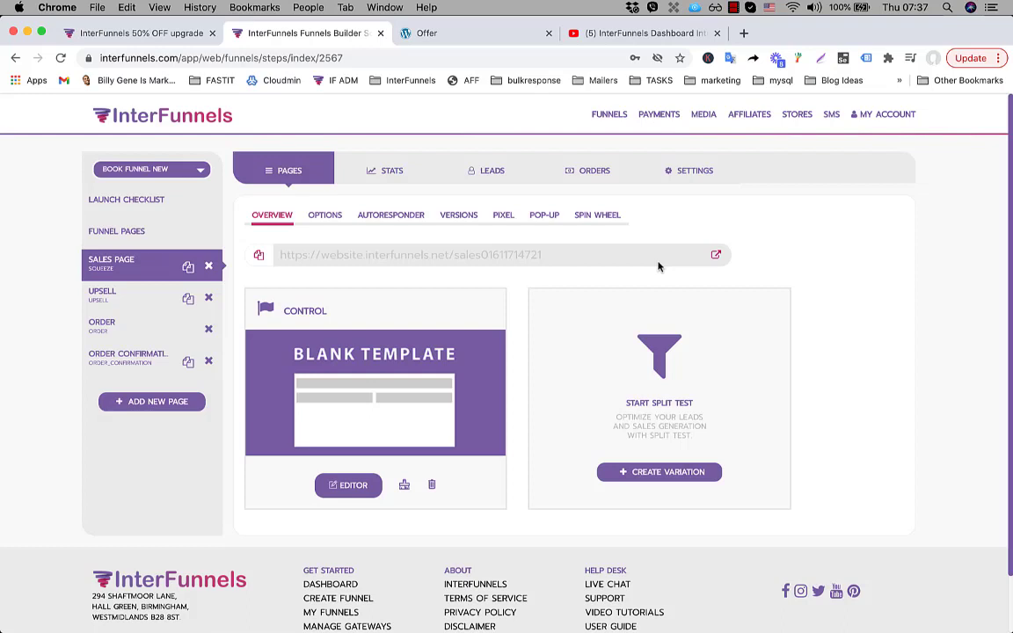
# Open the sales page's control version in the page editor and add a one-column row to the empty section
pyautogui.click(354, 489)
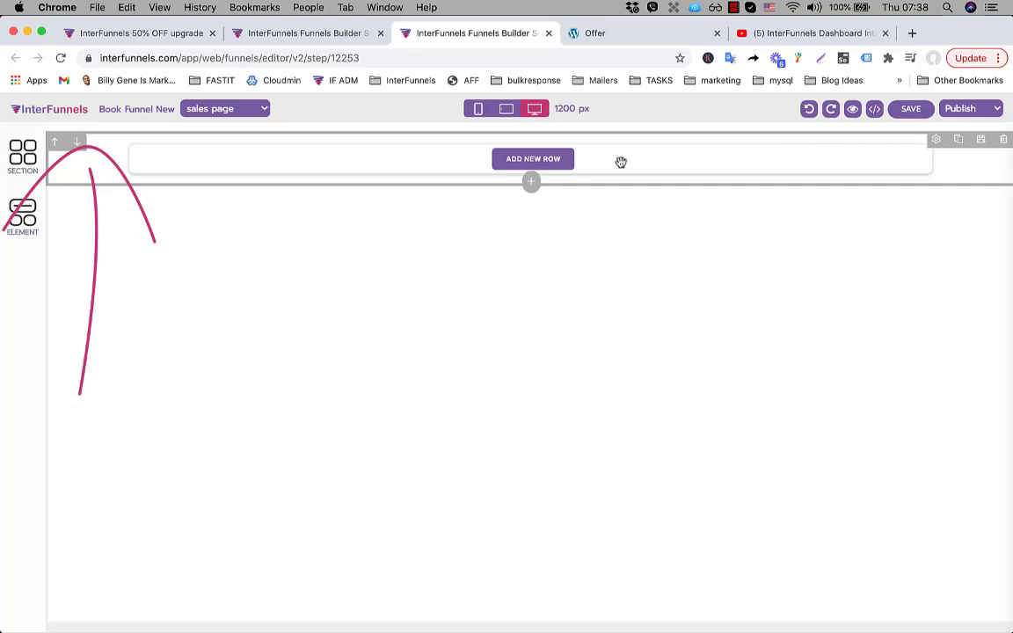
pyautogui.click(543, 165)
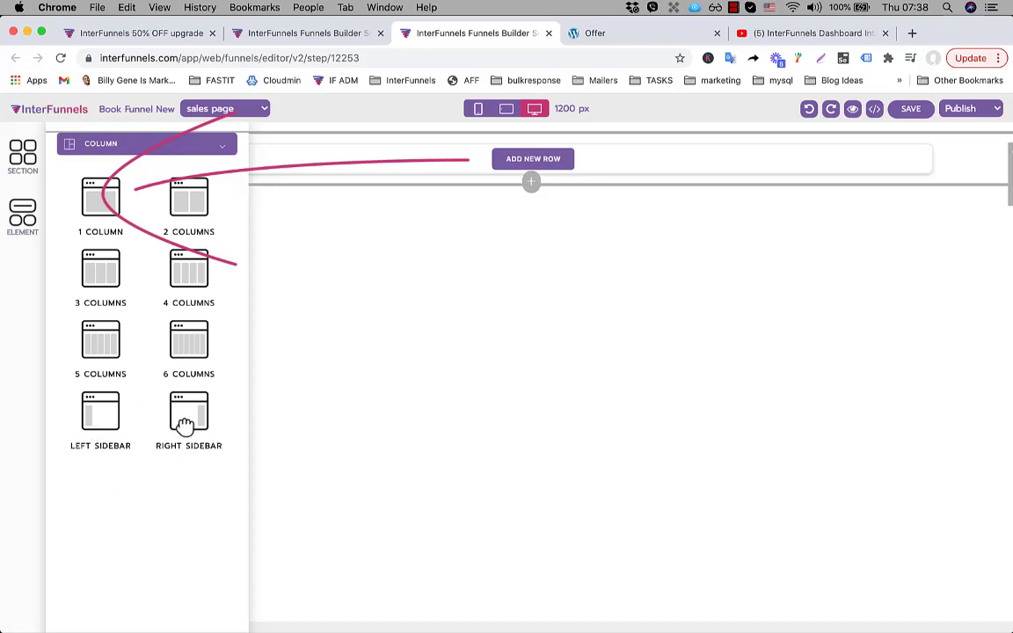
pyautogui.click(103, 202)
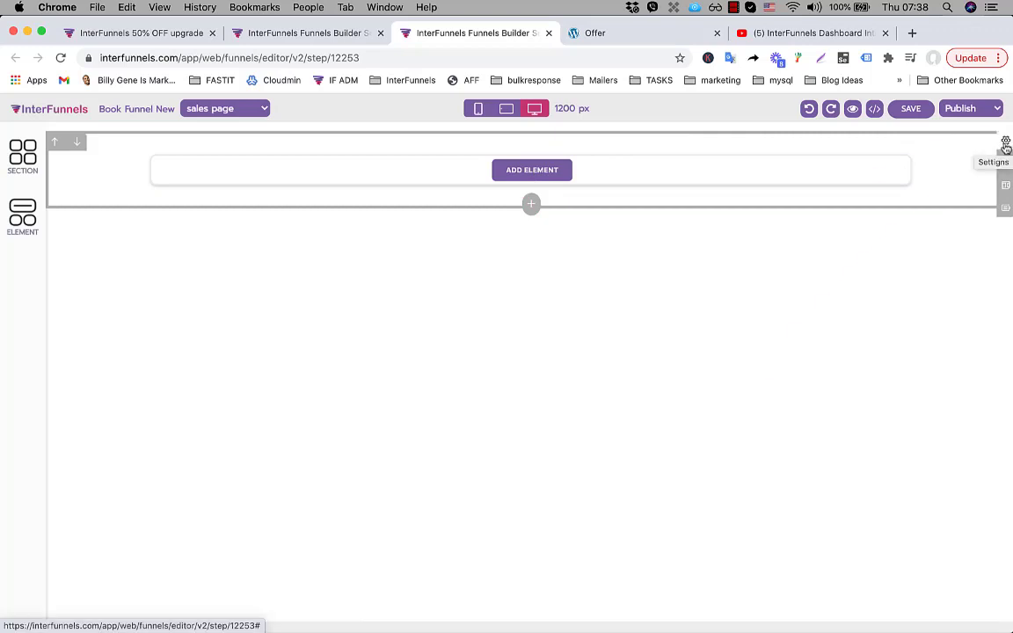
# Examine the section's style settings, including background type options and the margin and padding spacing controls
pyautogui.click(1006, 144)
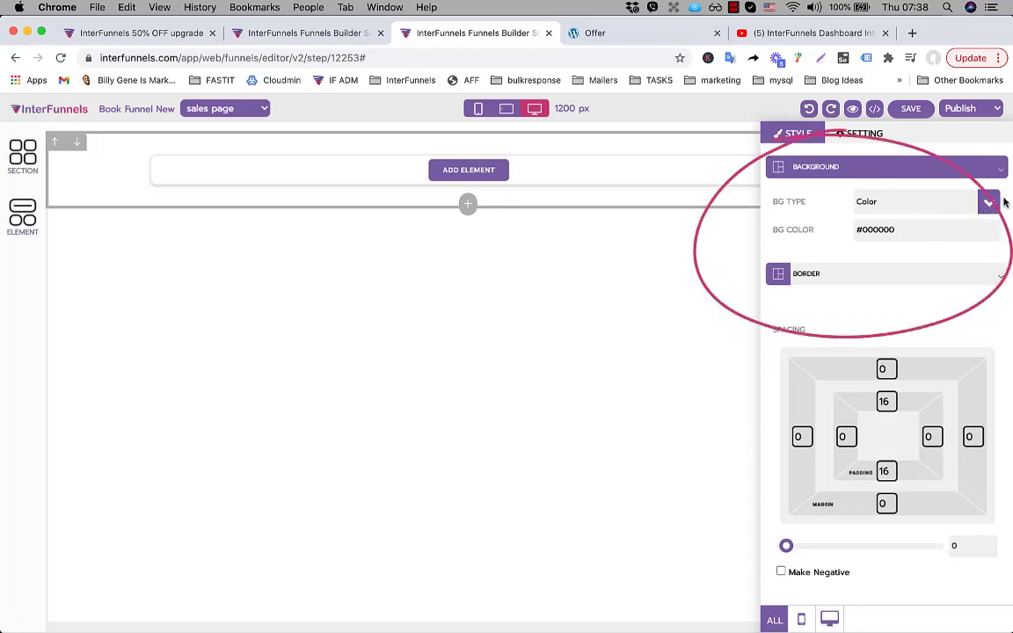
pyautogui.click(904, 201)
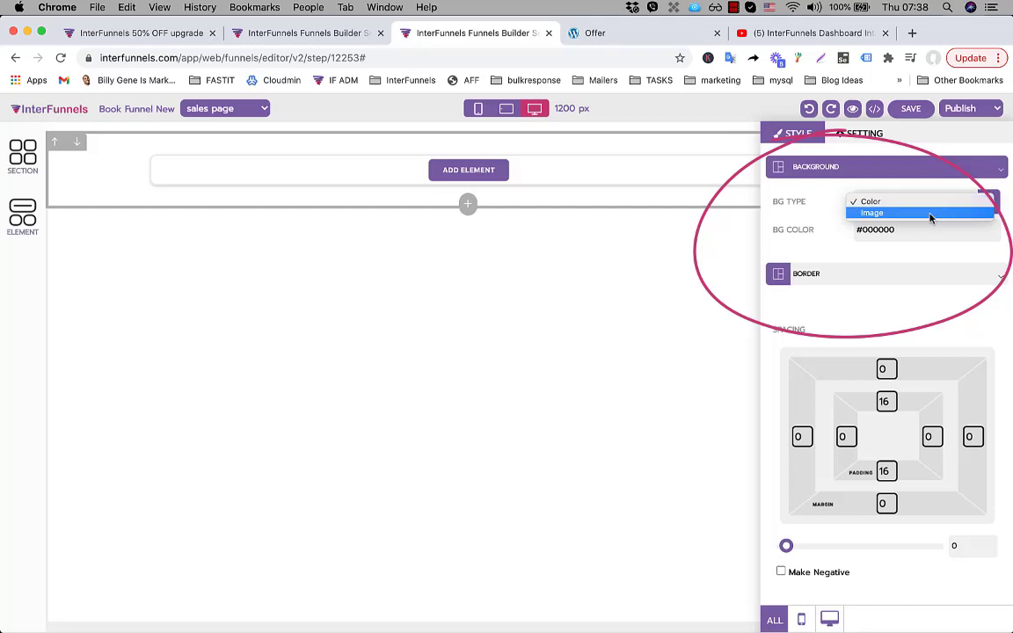
pyautogui.click(706, 204)
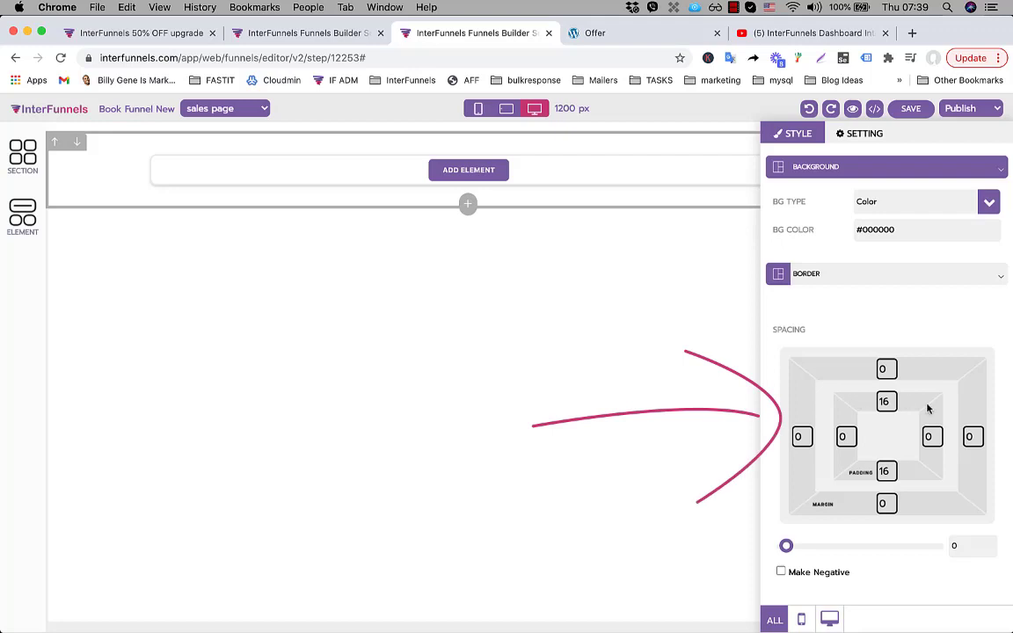
pyautogui.click(883, 370)
pyautogui.moveTo(787, 546)
pyautogui.mouseDown()
pyautogui.moveTo(875, 545)
pyautogui.moveTo(773, 553)
pyautogui.mouseUp()
pyautogui.click(884, 402)
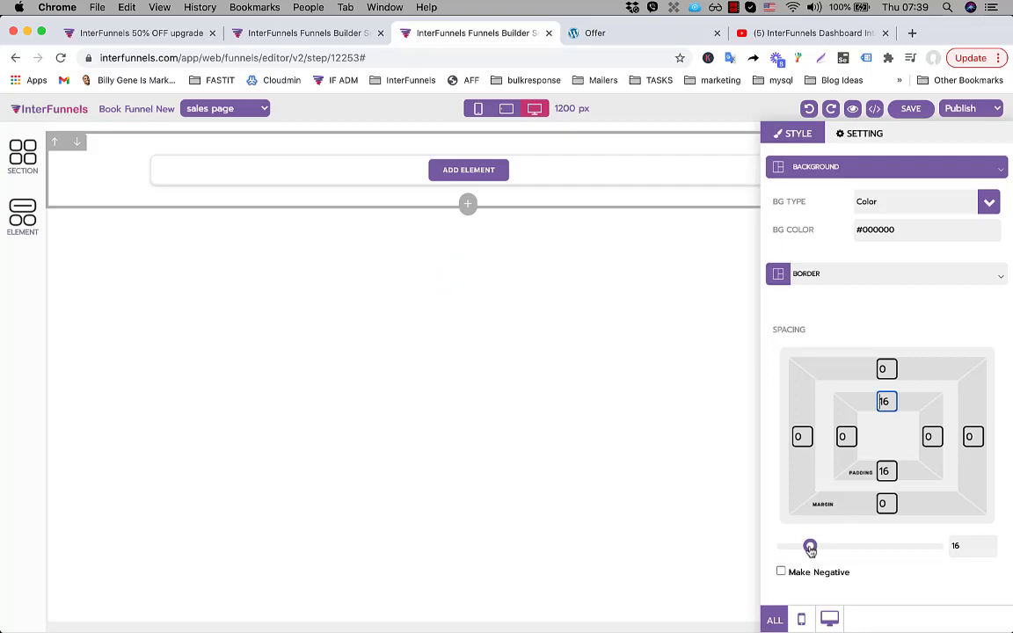
pyautogui.moveTo(810, 547)
pyautogui.mouseDown()
pyautogui.moveTo(925, 546)
pyautogui.moveTo(810, 546)
pyautogui.mouseUp()
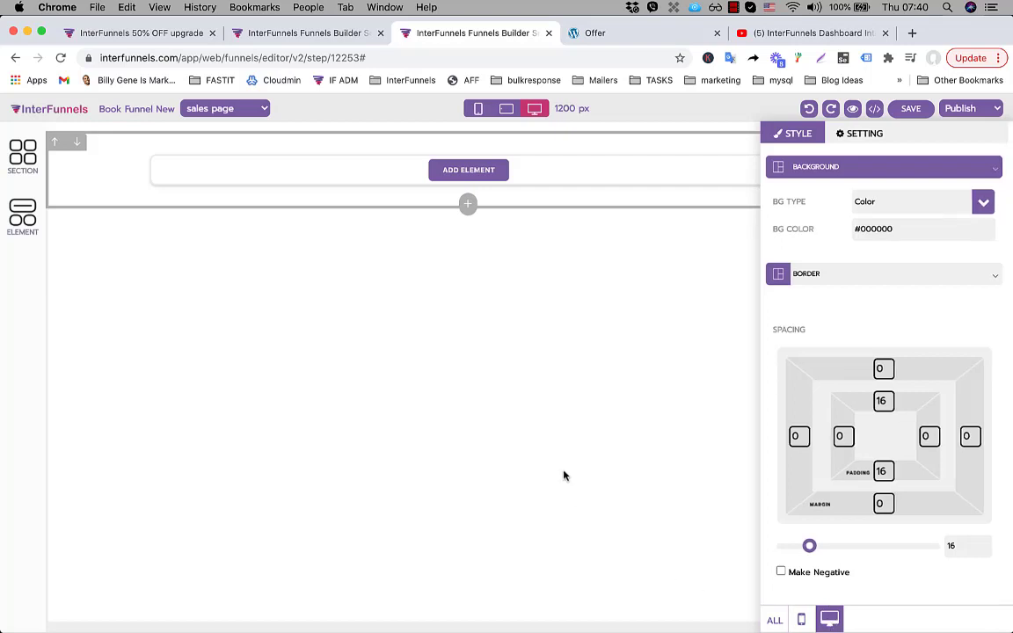
pyautogui.click(559, 426)
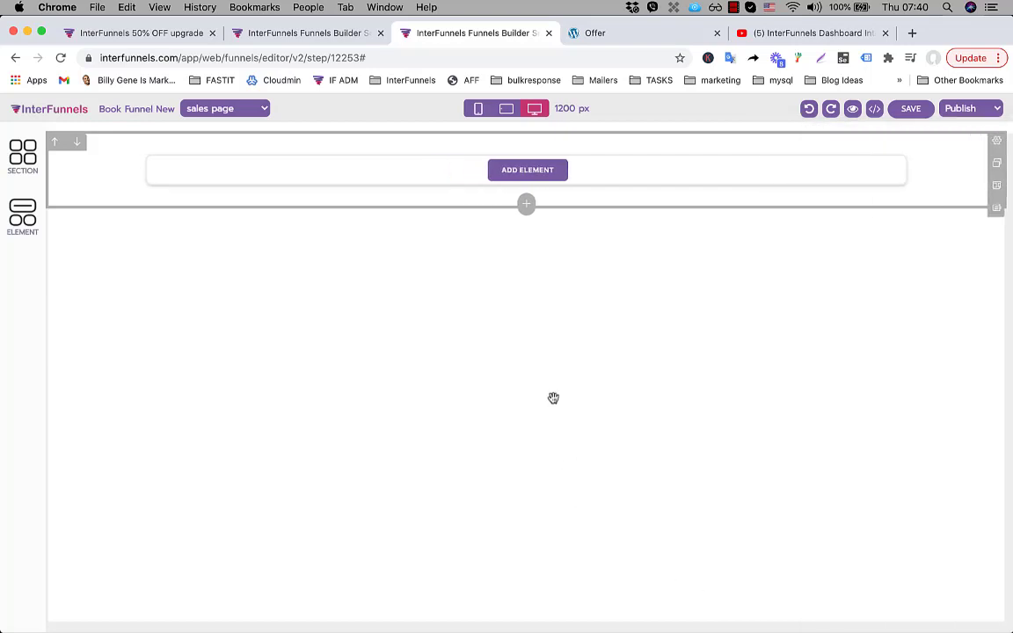
# Preview the page layout in mobile view and return to the desktop view
pyautogui.click(481, 111)
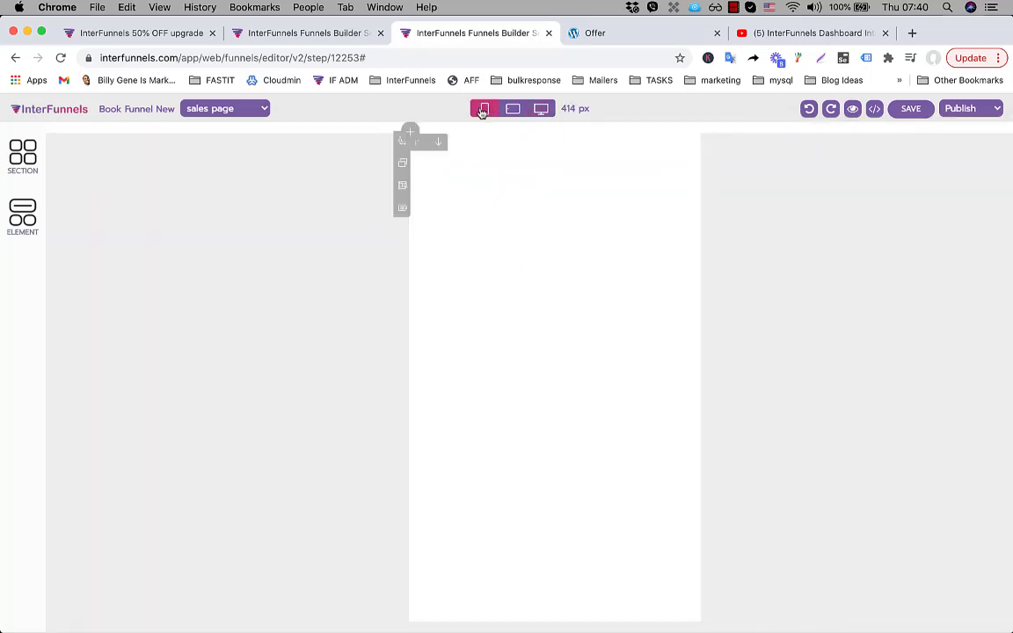
pyautogui.click(536, 111)
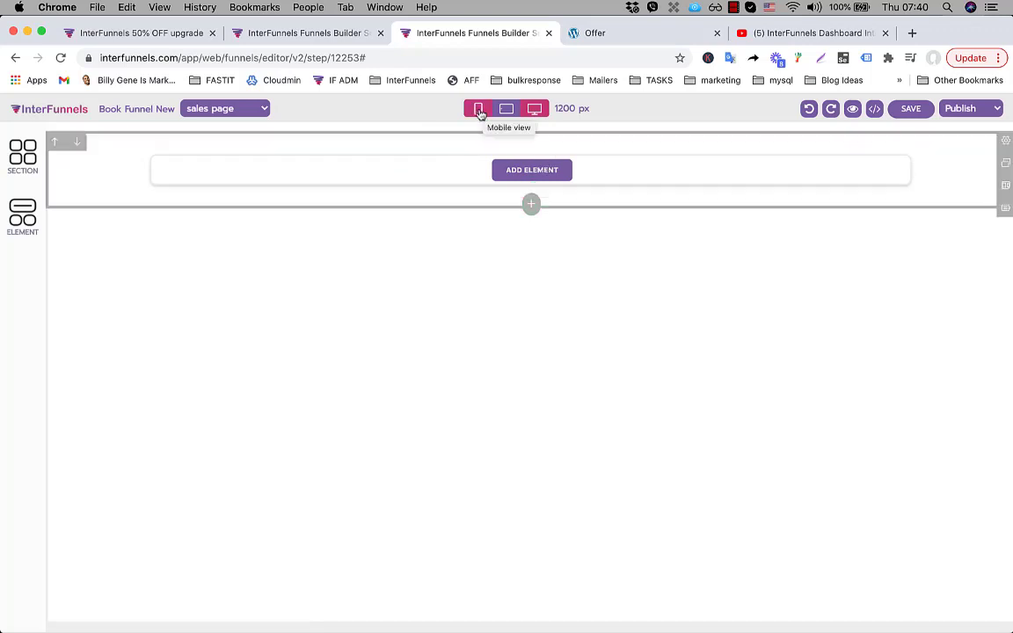
pyautogui.click(536, 112)
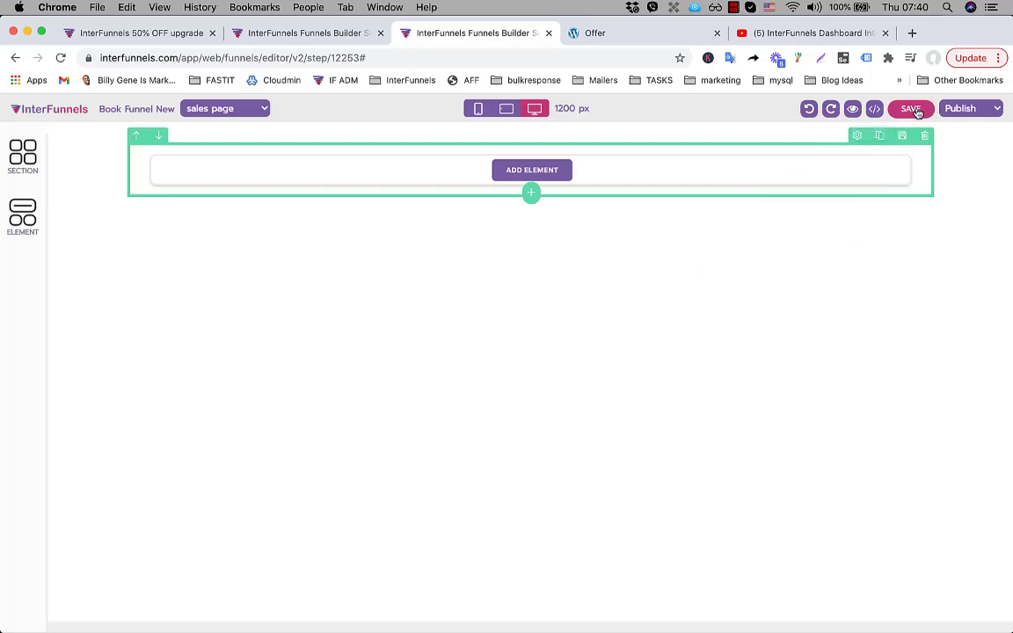
# Check the publish status options and the list of funnel pages available for editing
pyautogui.click(982, 109)
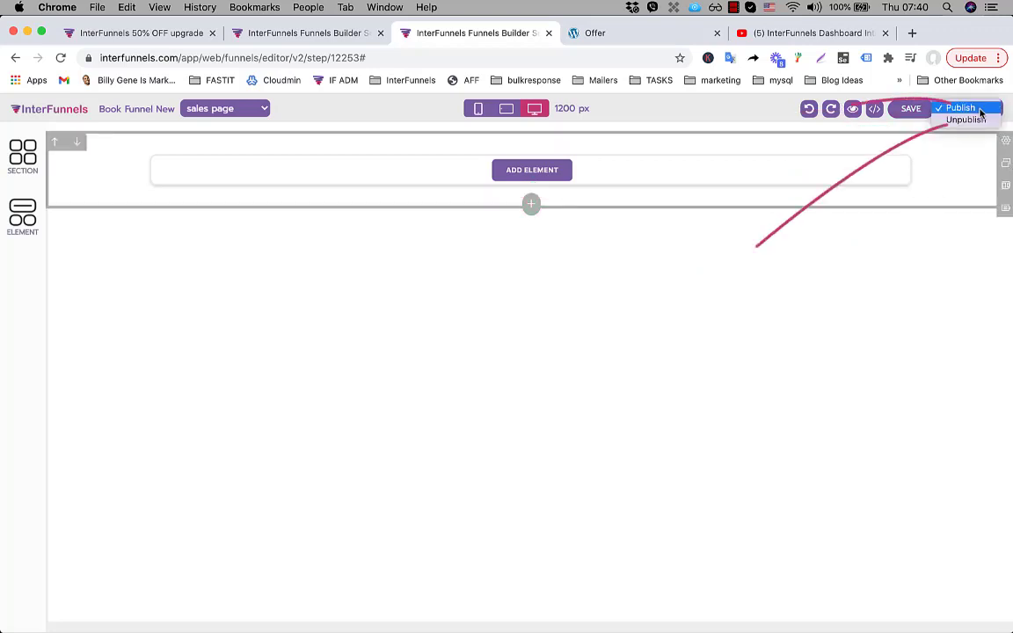
pyautogui.click(981, 112)
pyautogui.click(209, 112)
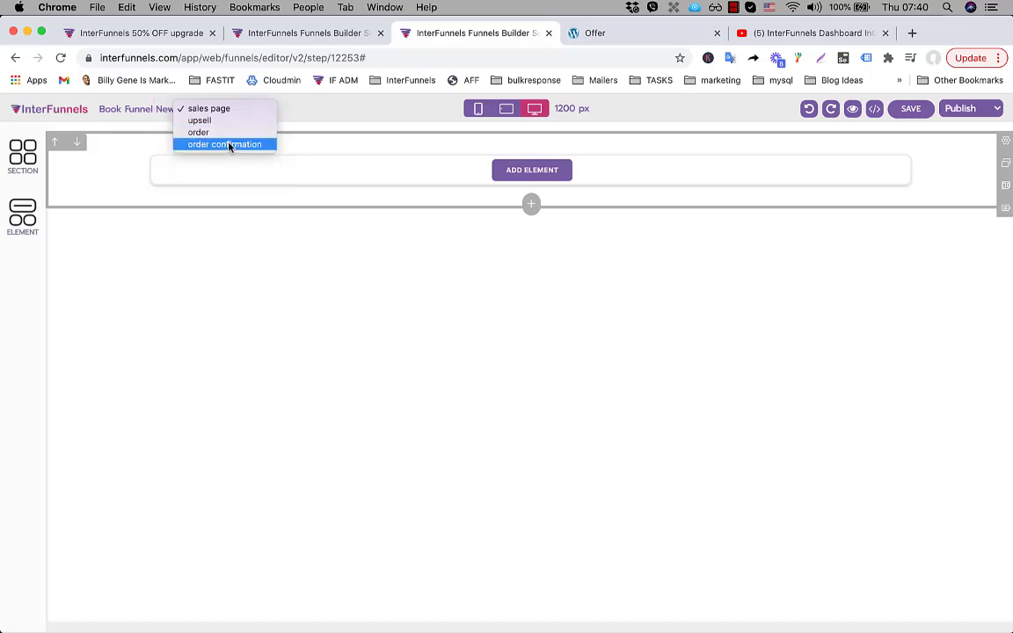
pyautogui.click(321, 117)
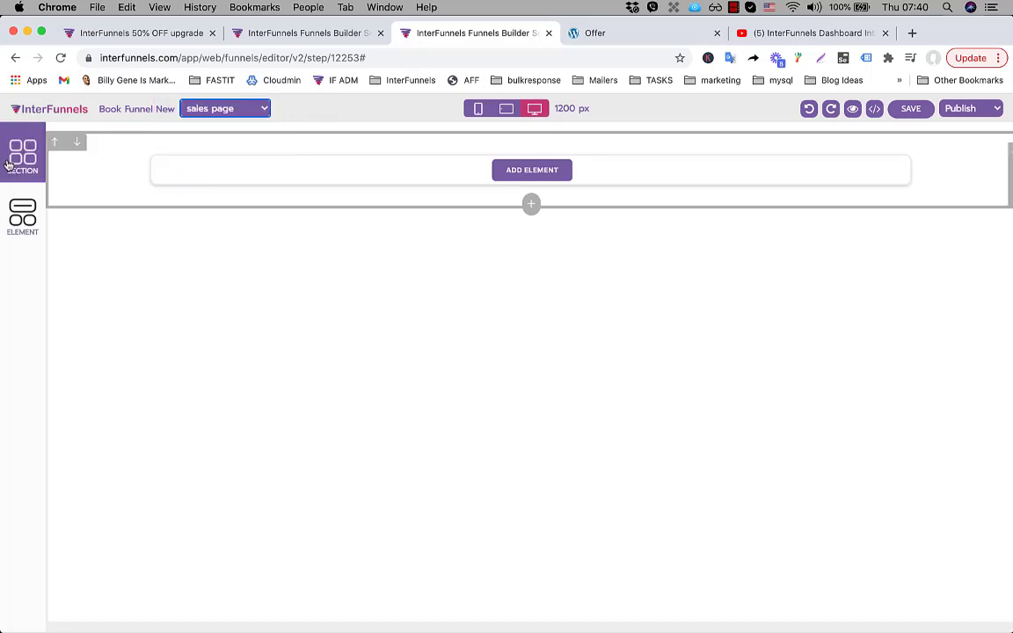
# Add an empty four-column section below the one-column section
pyautogui.click(16, 156)
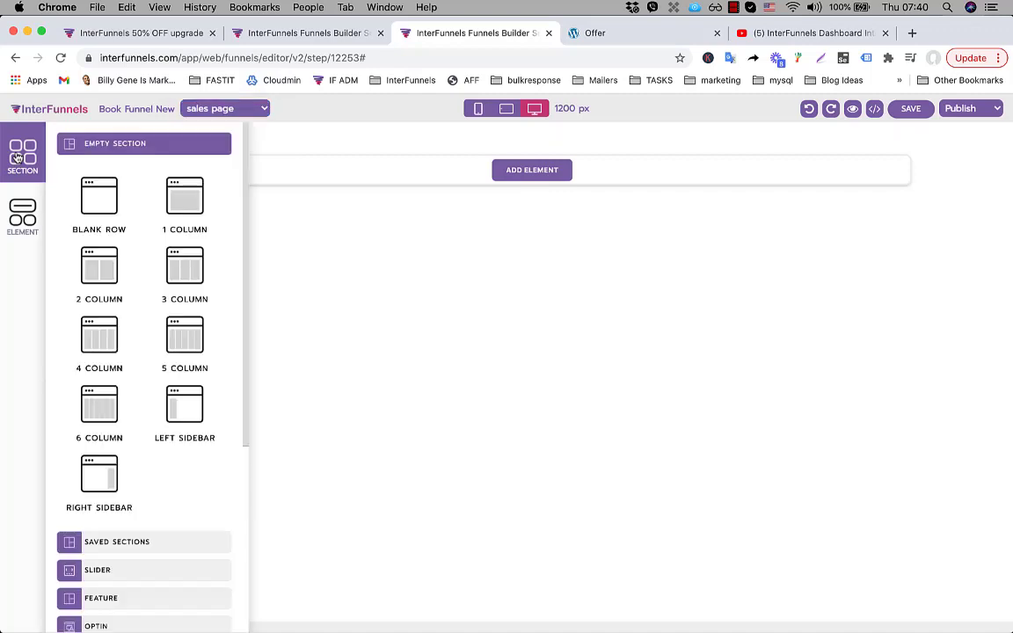
pyautogui.click(16, 156)
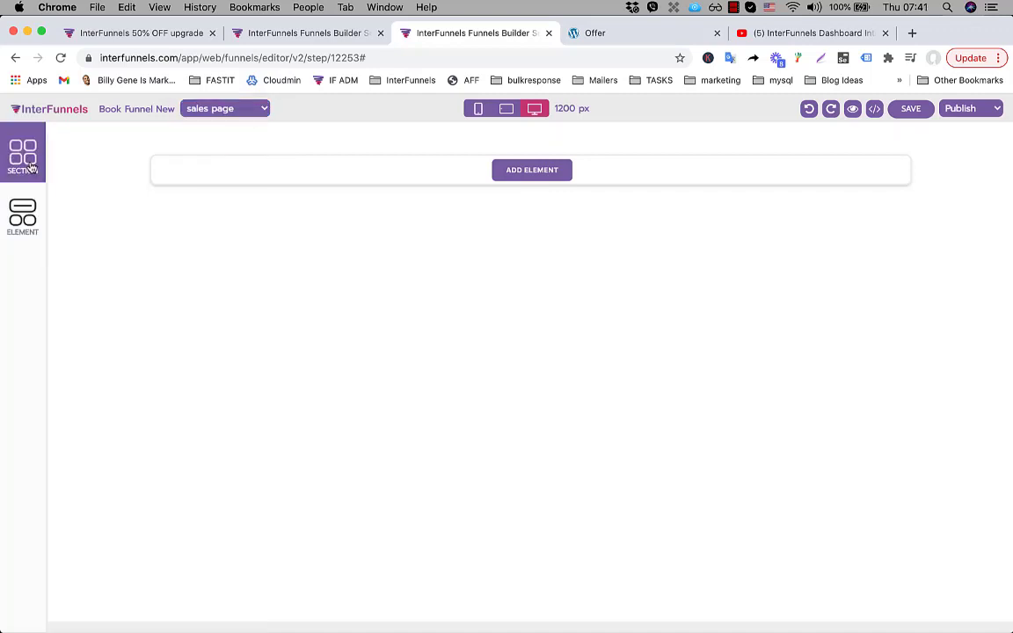
pyautogui.click(29, 163)
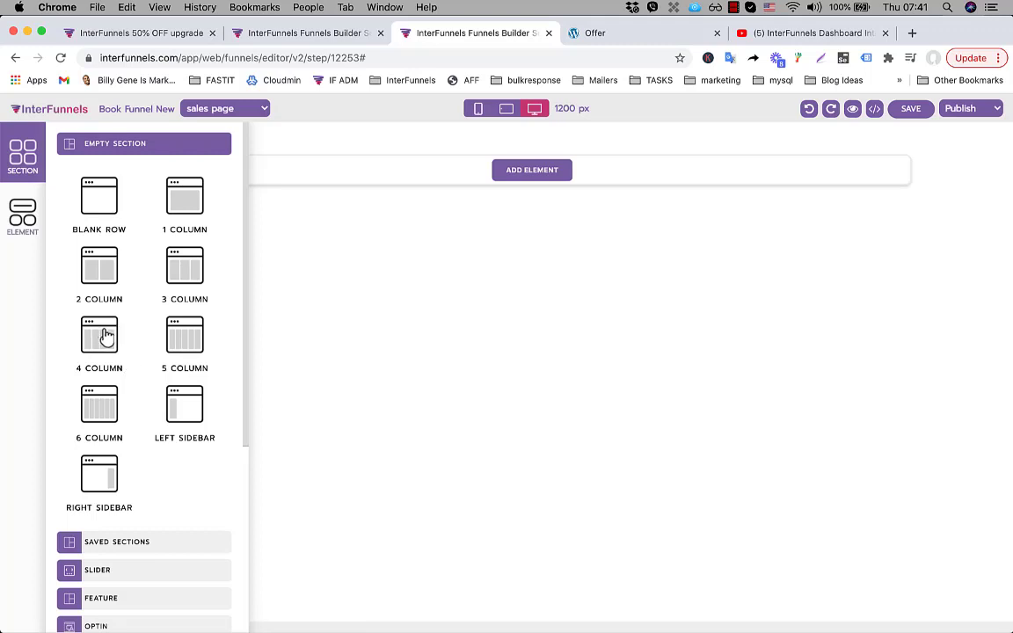
pyautogui.moveTo(106, 337); pyautogui.dragTo(534, 291)
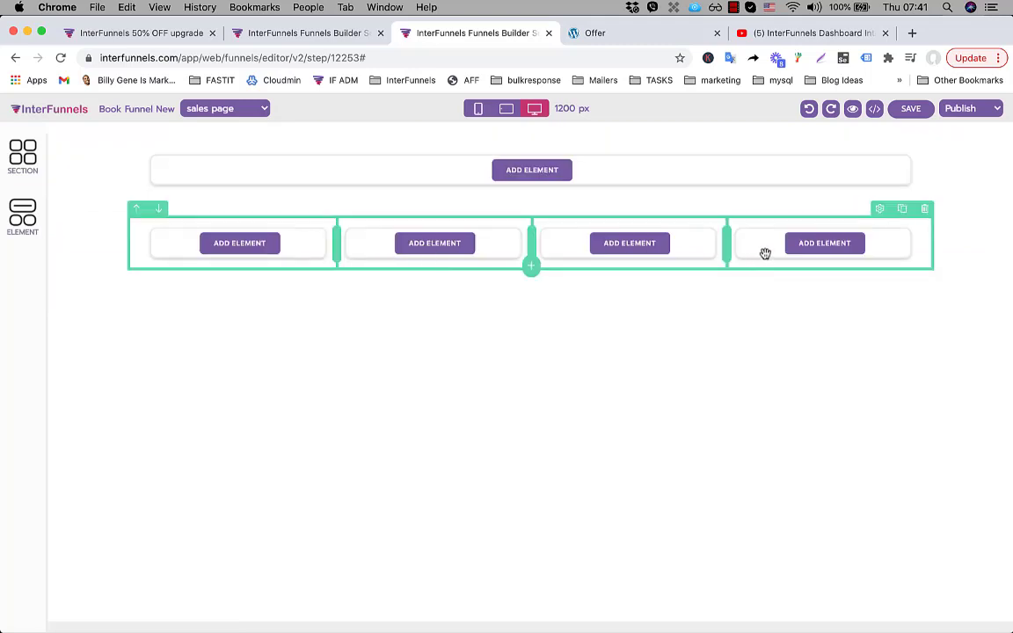
# Browse the ready-made section categories and the saved sections
pyautogui.click(20, 163)
pyautogui.click(105, 140)
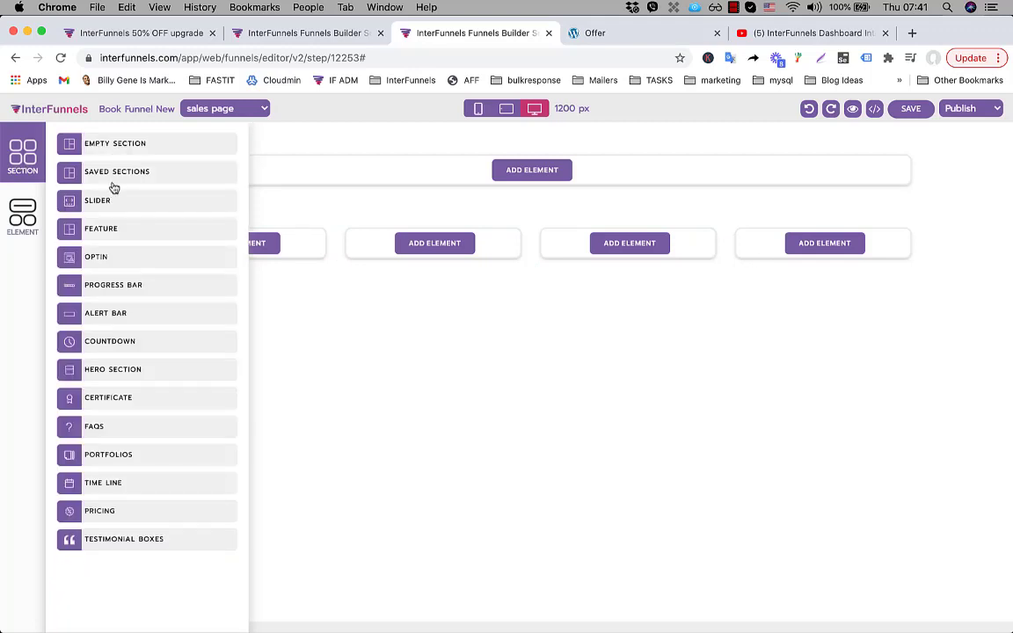
pyautogui.click(114, 176)
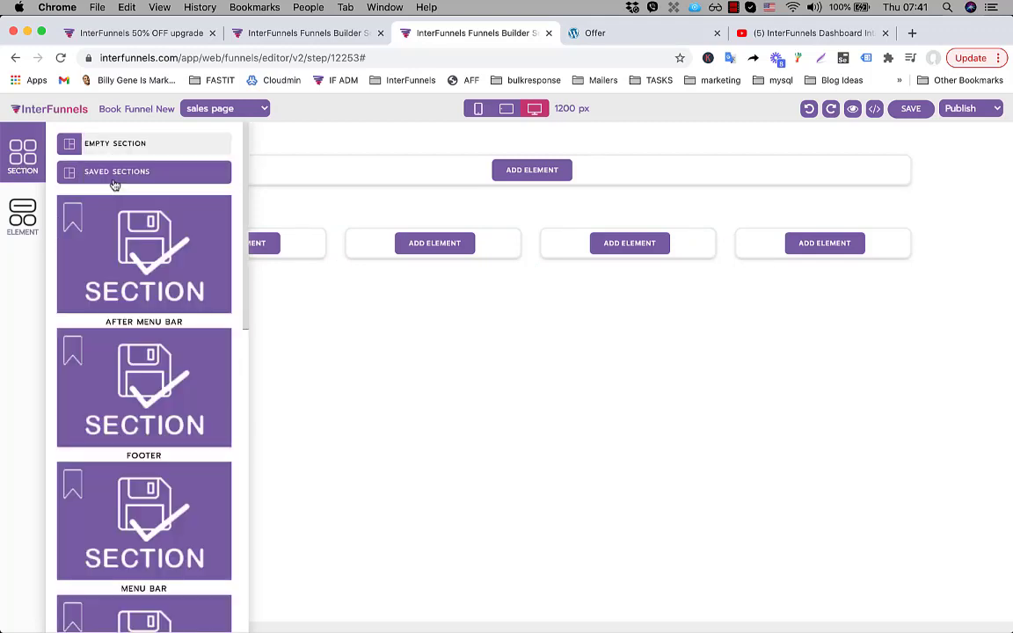
pyautogui.click(115, 174)
pyautogui.click(818, 176)
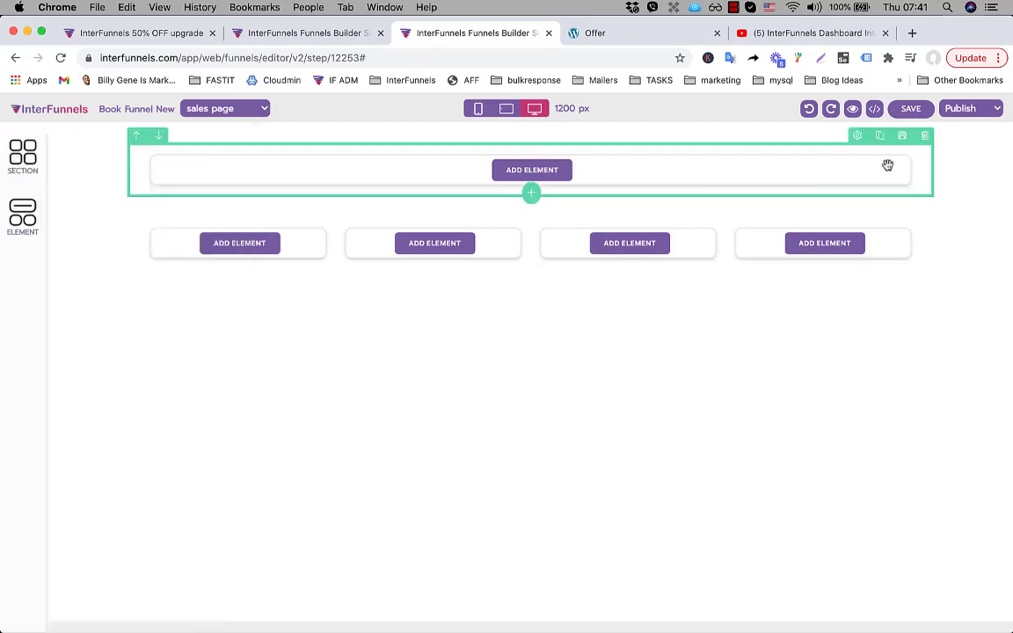
# Add a headline element to the one-column section and place a video element beneath it
pyautogui.click(532, 170)
pyautogui.click(83, 212)
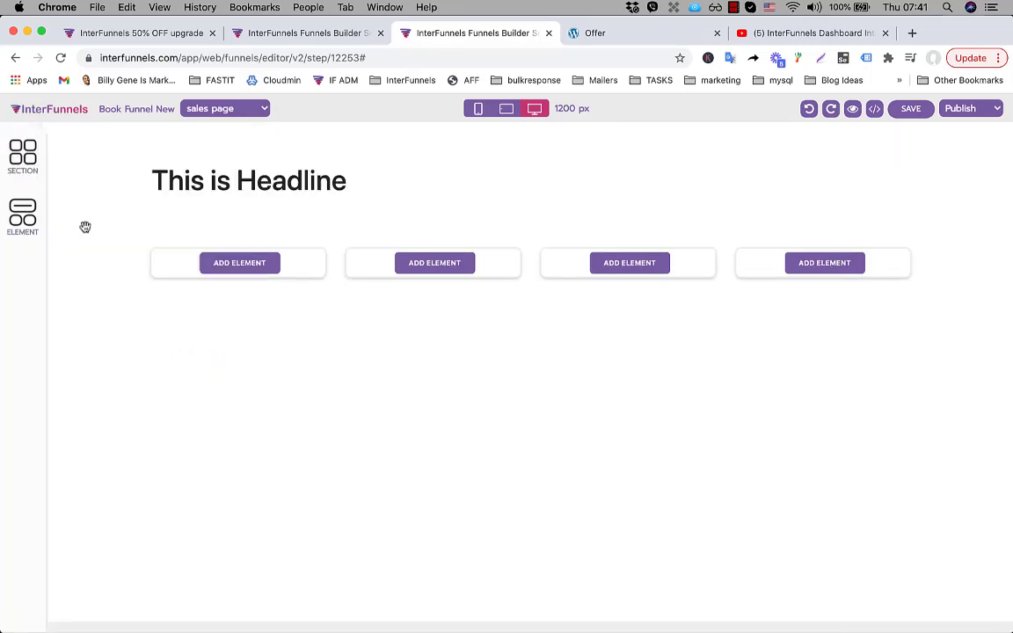
pyautogui.click(531, 197)
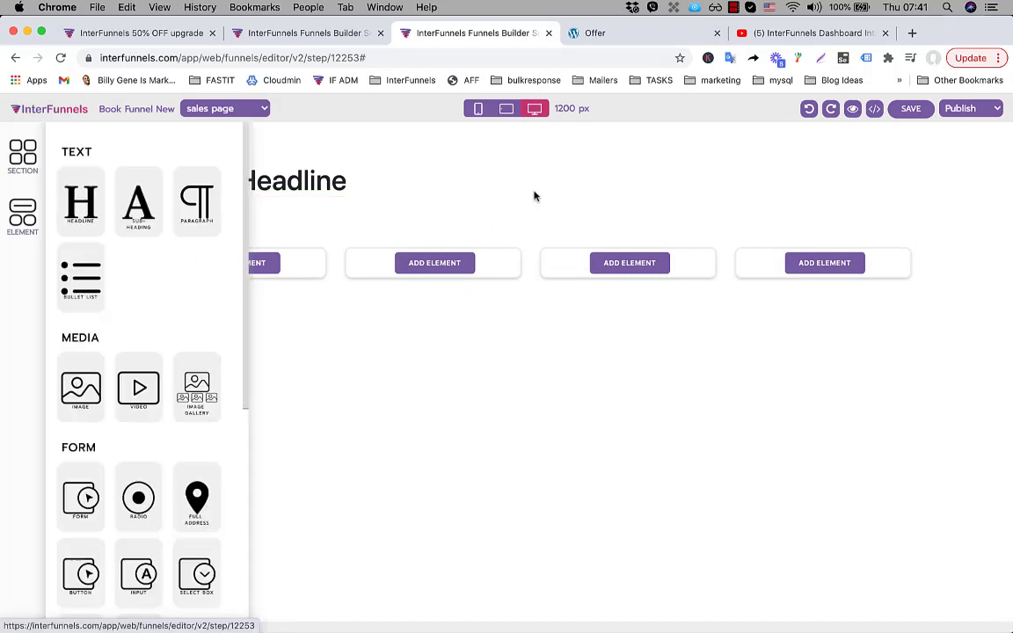
pyautogui.click(136, 392)
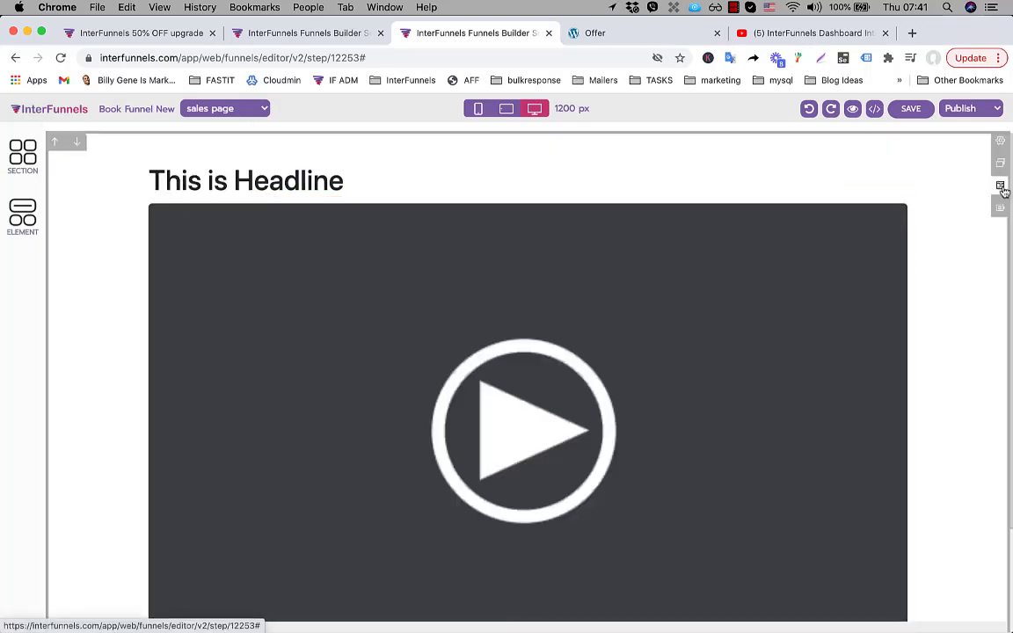
# Save the section containing the headline and video under the name "Header Section"
pyautogui.click(1001, 187)
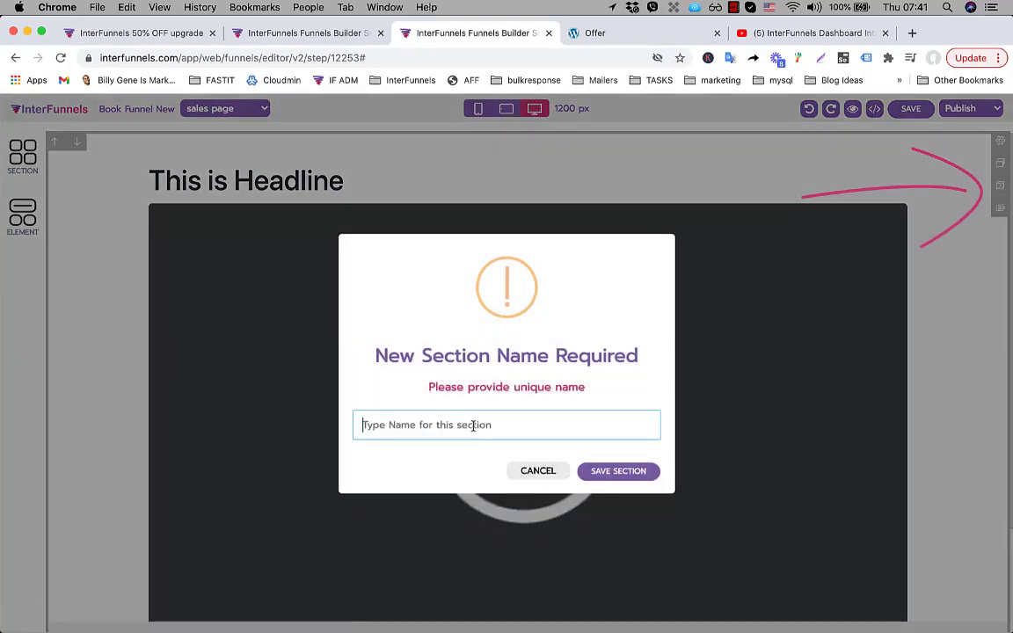
pyautogui.write('Header Section')
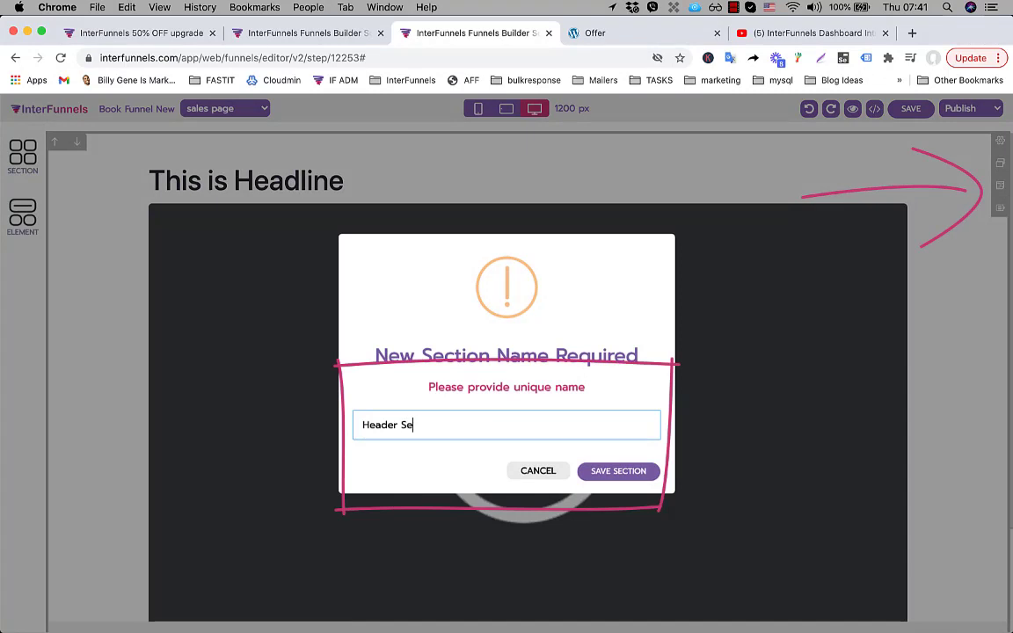
pyautogui.click(620, 472)
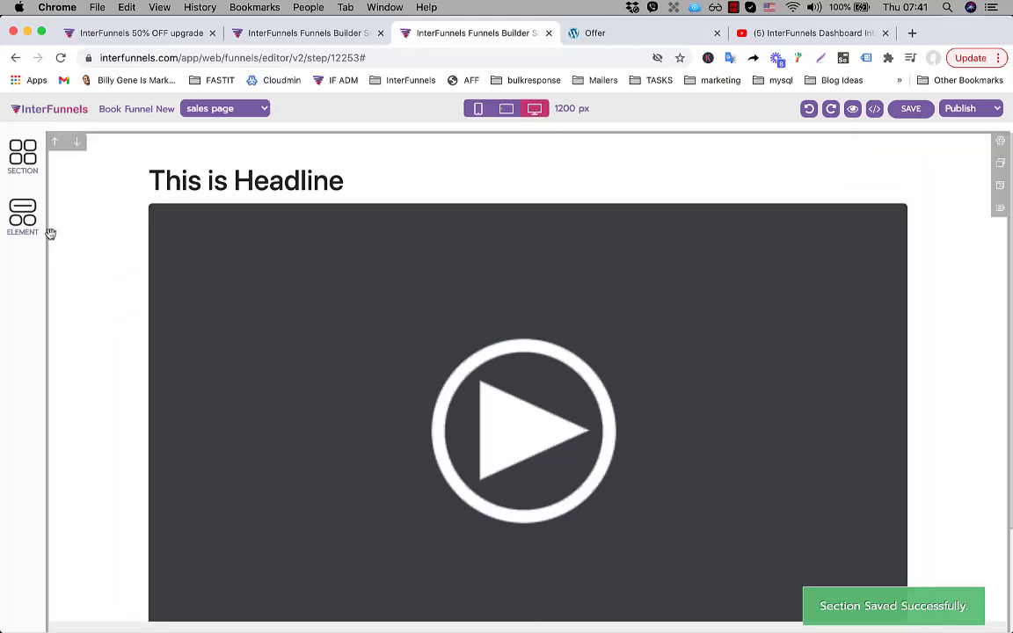
# Review the saved sections list after storing the header section, and close the section library
pyautogui.click(26, 156)
pyautogui.click(132, 147)
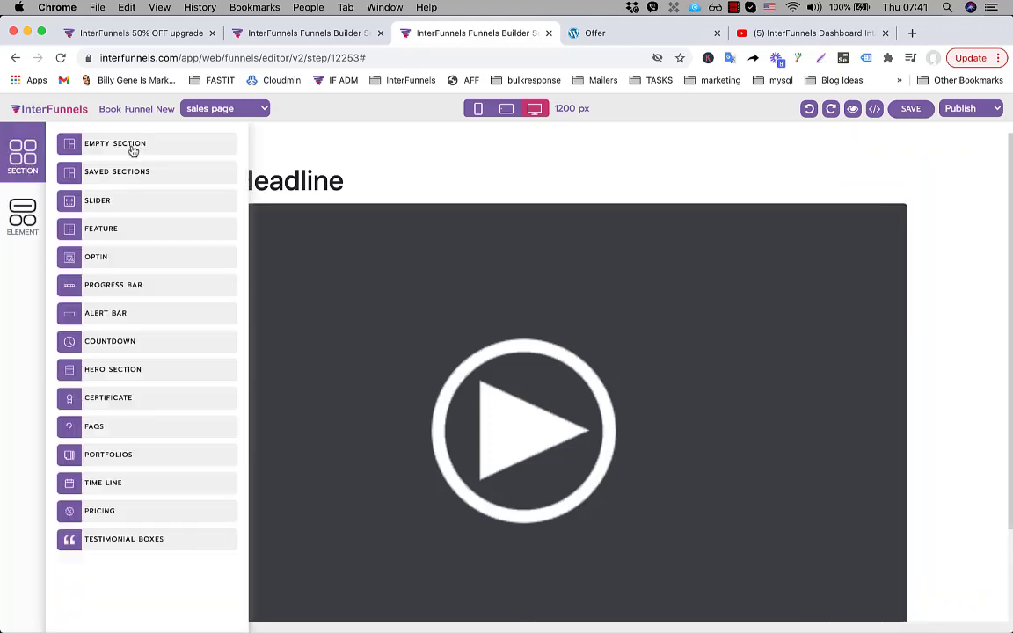
pyautogui.click(119, 174)
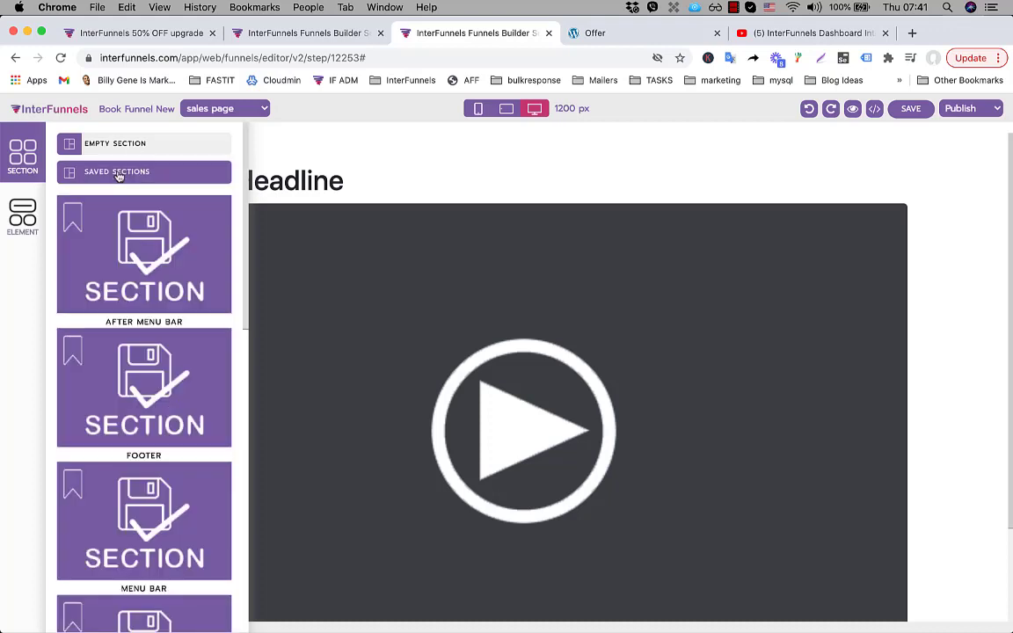
pyautogui.click(119, 173)
pyautogui.click(118, 173)
pyautogui.click(123, 176)
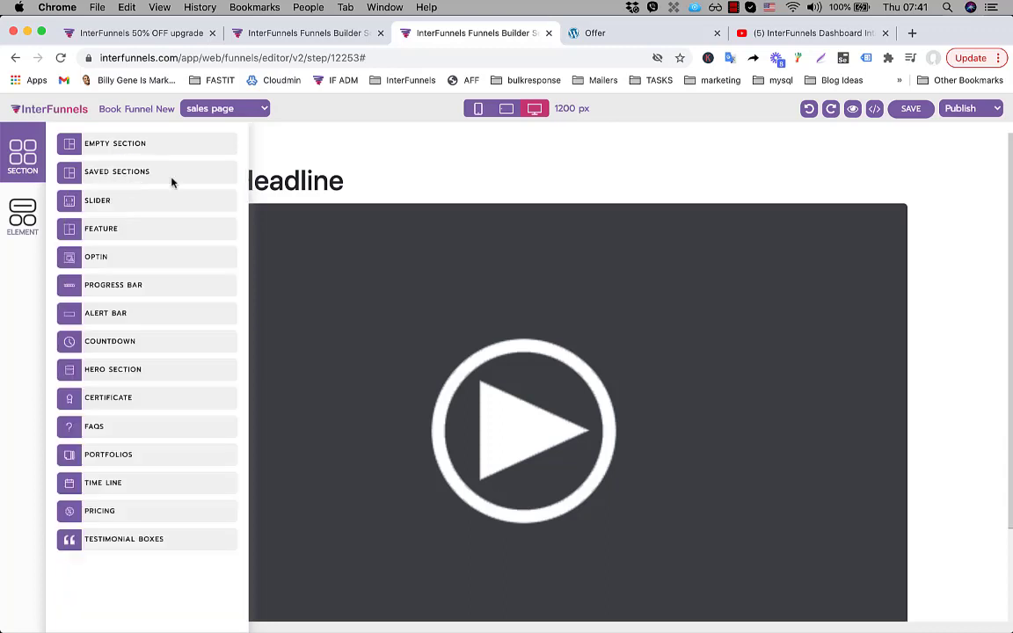
pyautogui.click(563, 174)
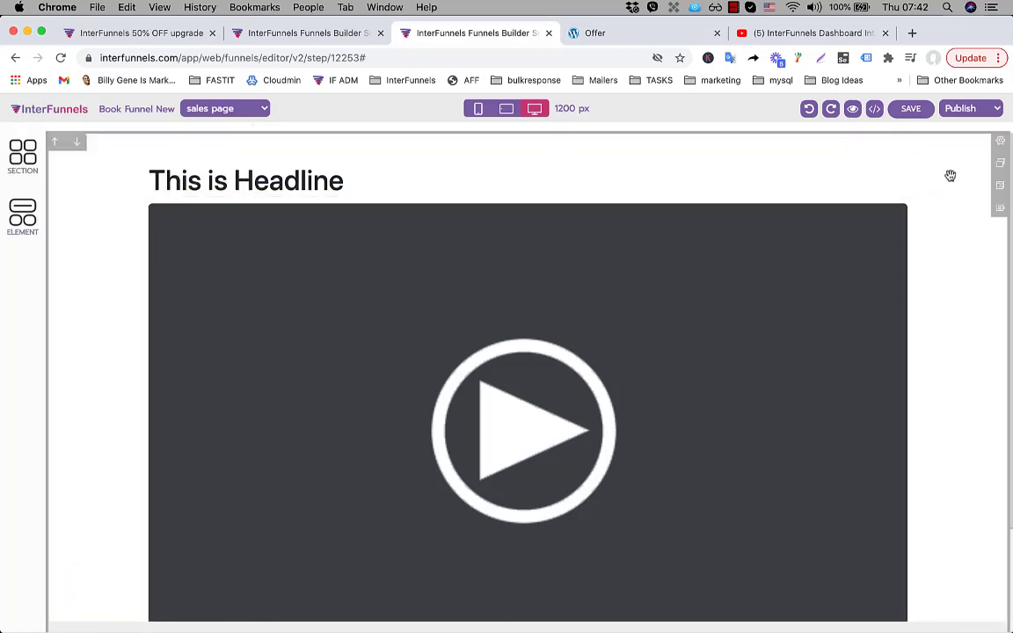
# Delete the section containing the headline and video from the page
pyautogui.scroll(-3, 950, 176)
pyautogui.scroll(3, 951, 176)
pyautogui.click(1001, 208)
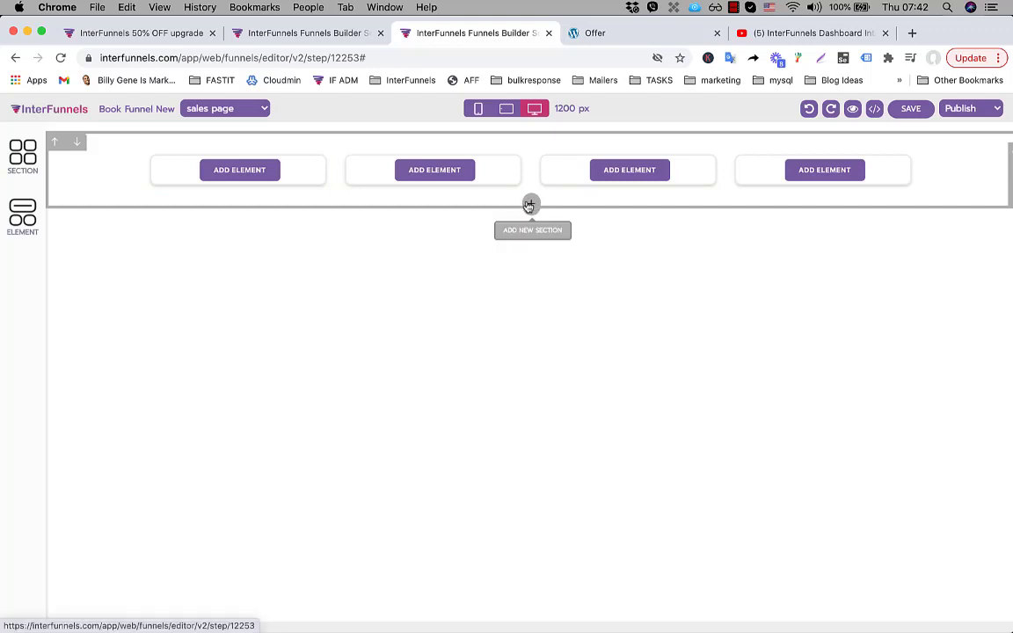
# Add a new one-column section below the four-column section and delete the four-column section
pyautogui.click(531, 204)
pyautogui.click(171, 192)
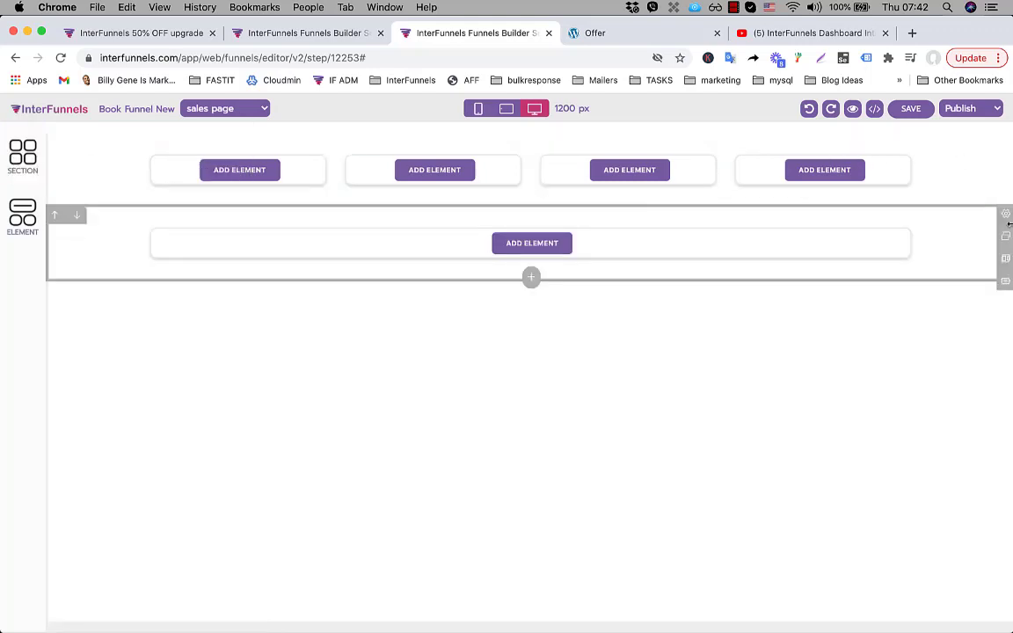
pyautogui.click(1005, 208)
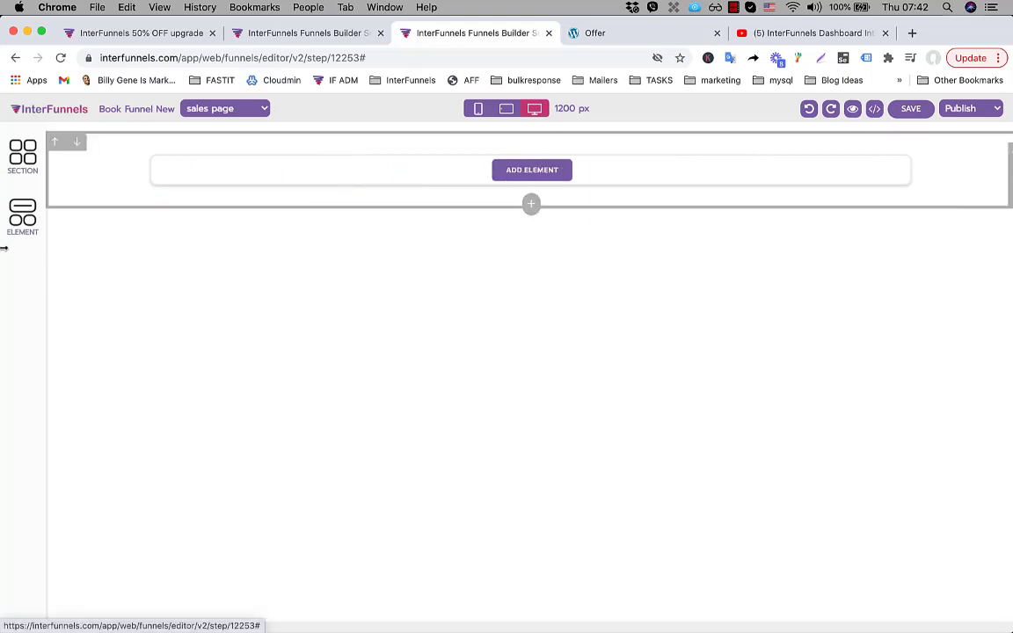
# Add a Full Width Slider section at the top of the page, above the empty one-column section
pyautogui.click(23, 155)
pyautogui.click(94, 151)
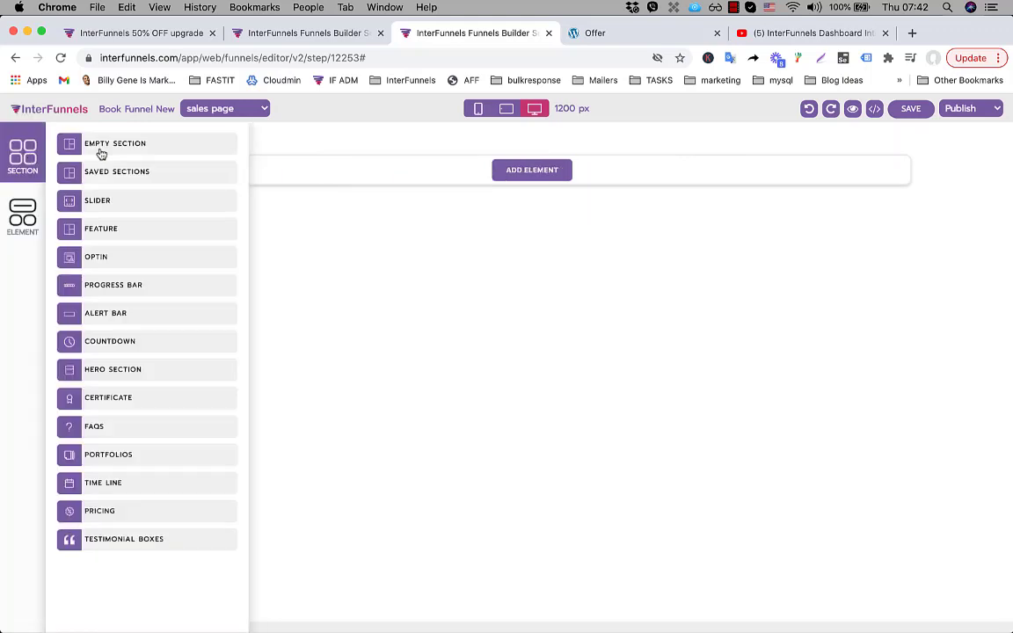
pyautogui.click(124, 201)
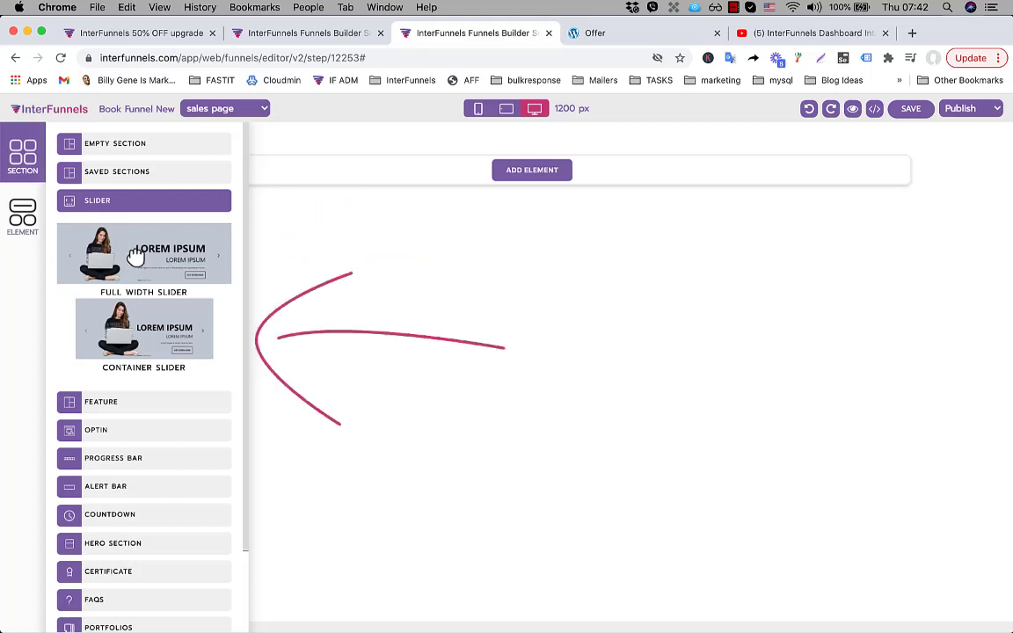
pyautogui.moveTo(134, 255); pyautogui.dragTo(528, 168)
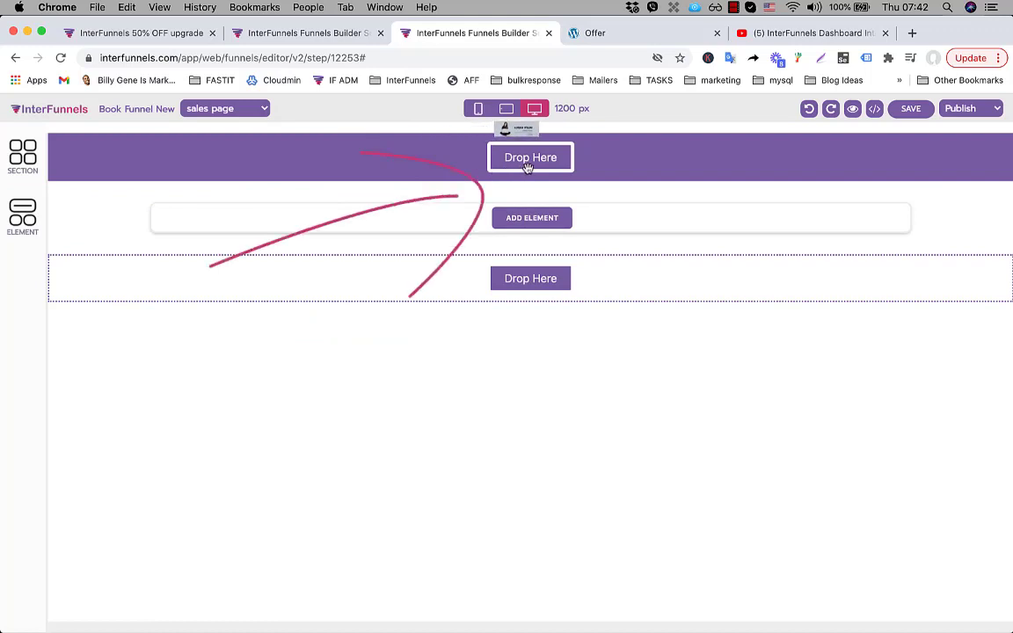
pyautogui.moveTo(527, 168); pyautogui.dragTo(528, 168)
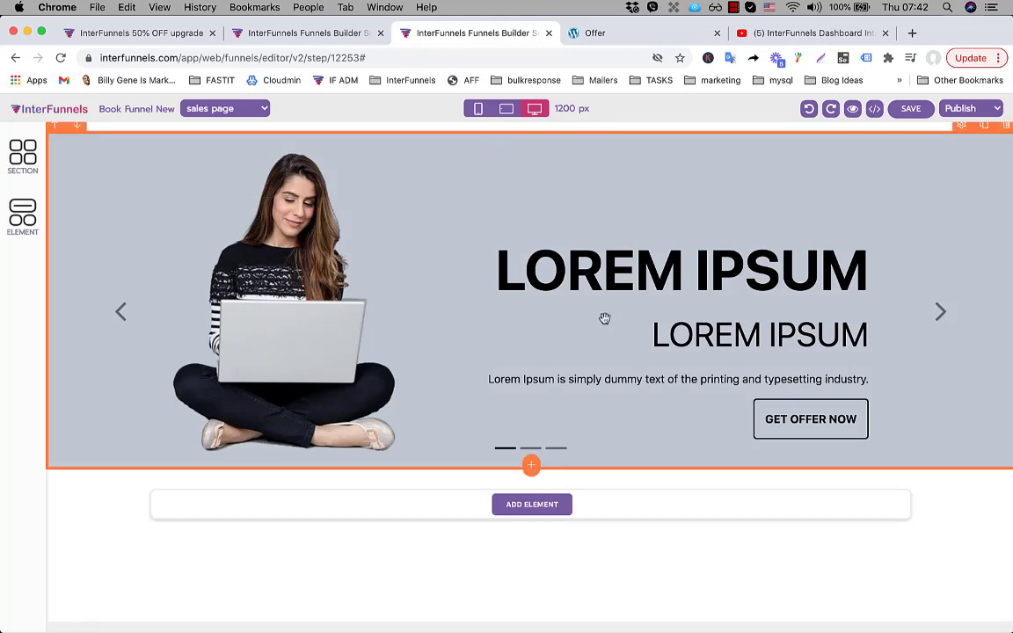
# Open the slider's settings, go to slide 3 and set its heading to "Interfunnels Landing Page Builder"
pyautogui.click(963, 126)
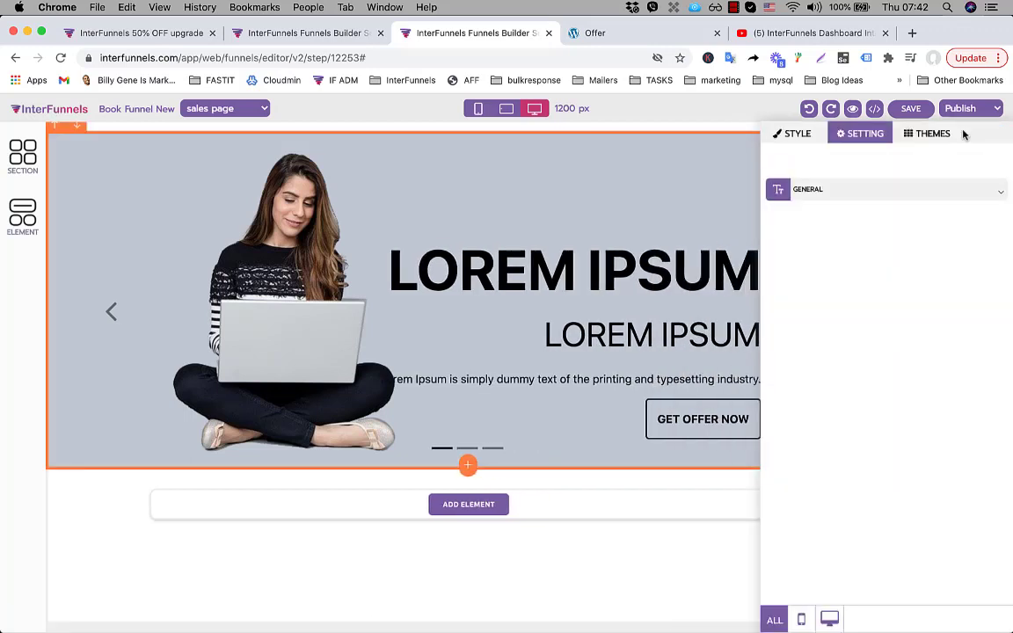
pyautogui.click(577, 249)
pyautogui.click(706, 237)
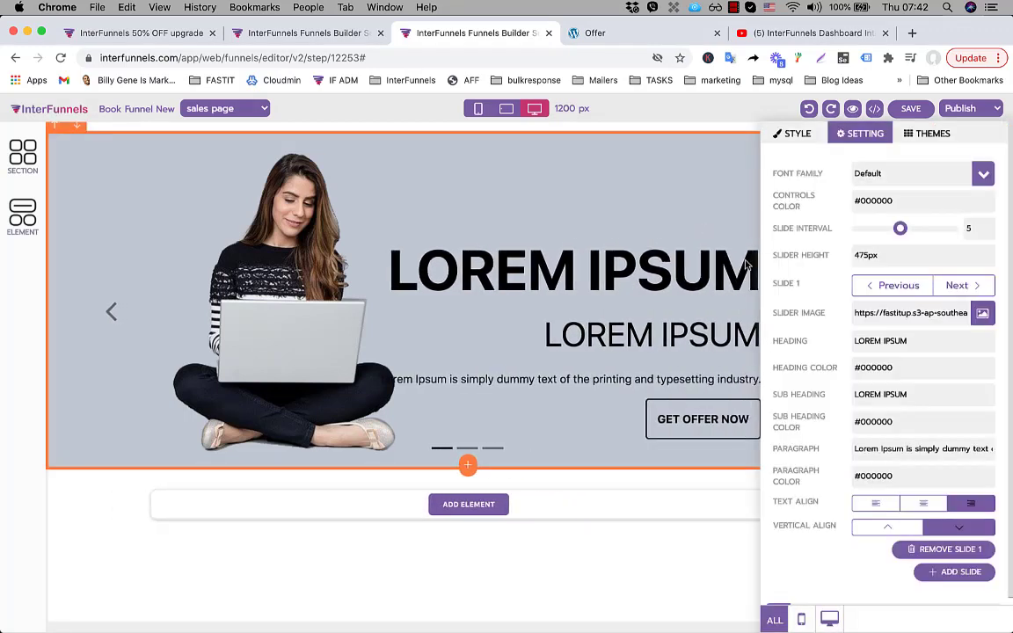
pyautogui.click(958, 290)
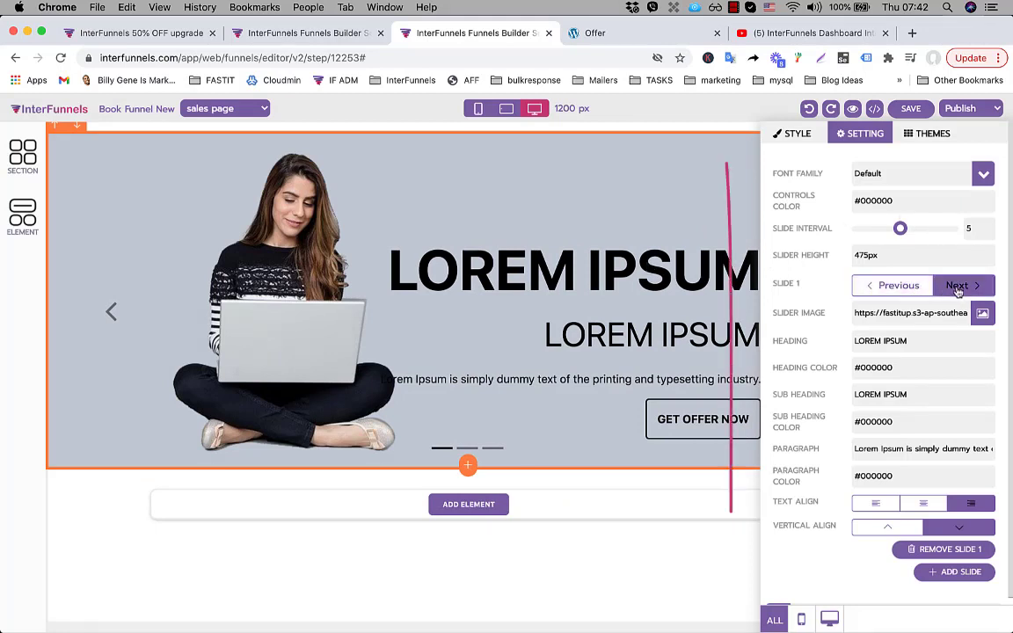
pyautogui.click(963, 289)
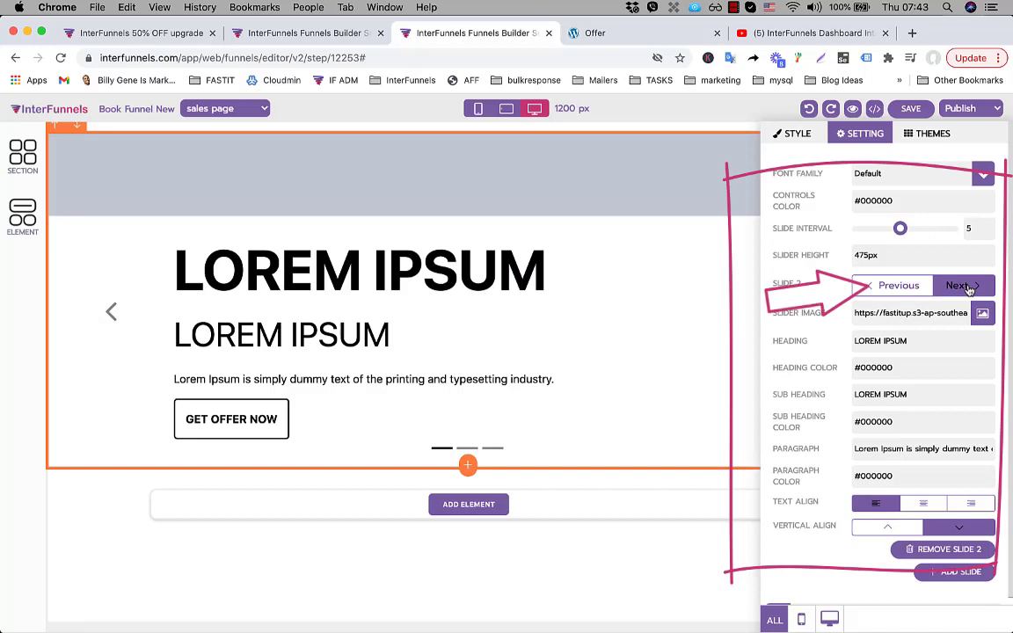
pyautogui.click(963, 287)
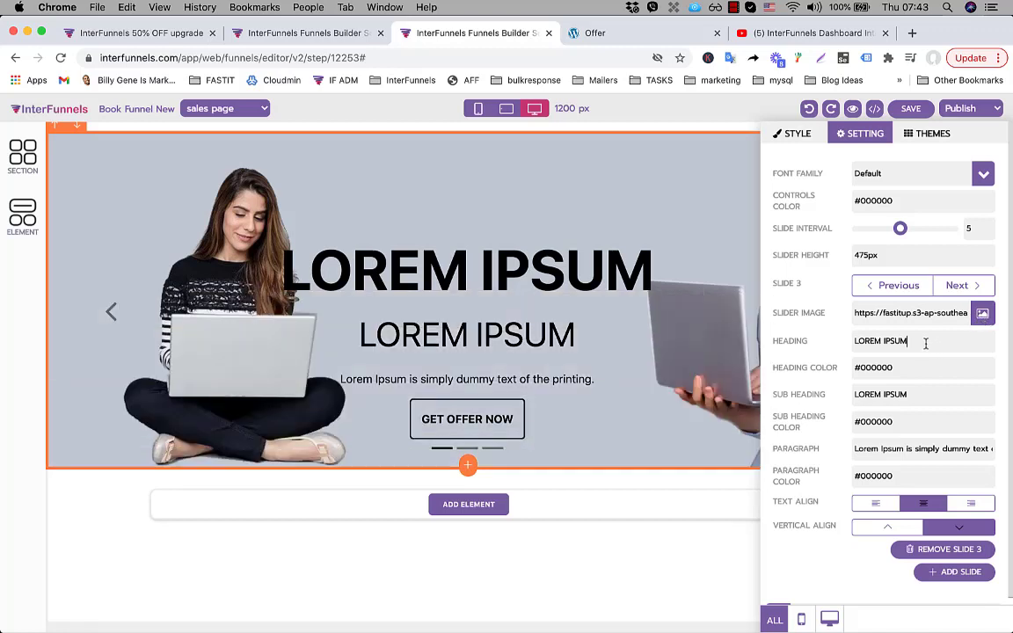
pyautogui.moveTo(926, 344); pyautogui.dragTo(828, 347)
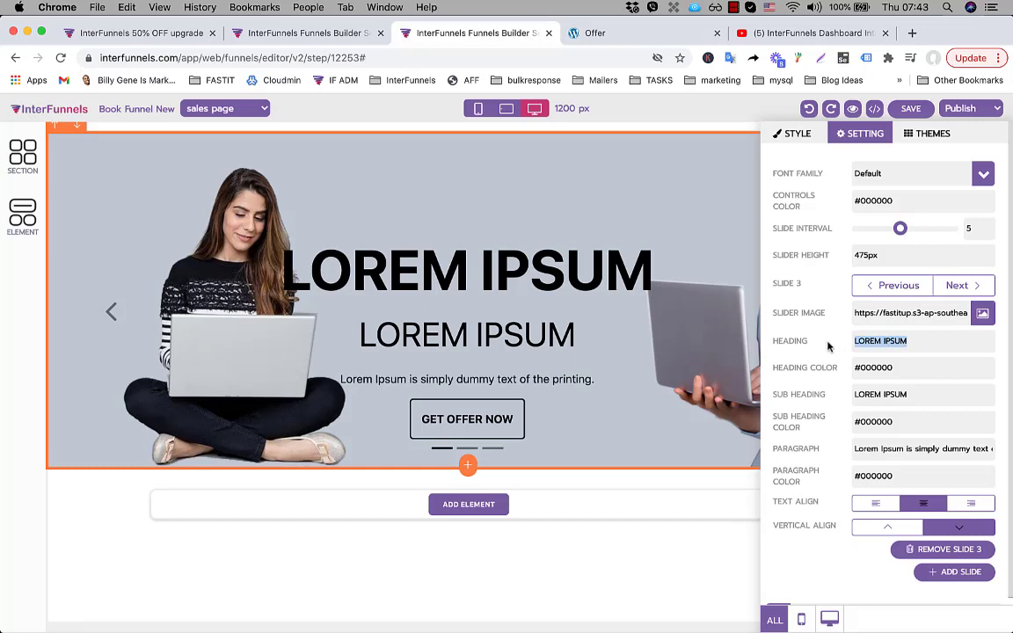
pyautogui.press('BackSpace')
pyautogui.write('Interfunnels Landing Page Builder')
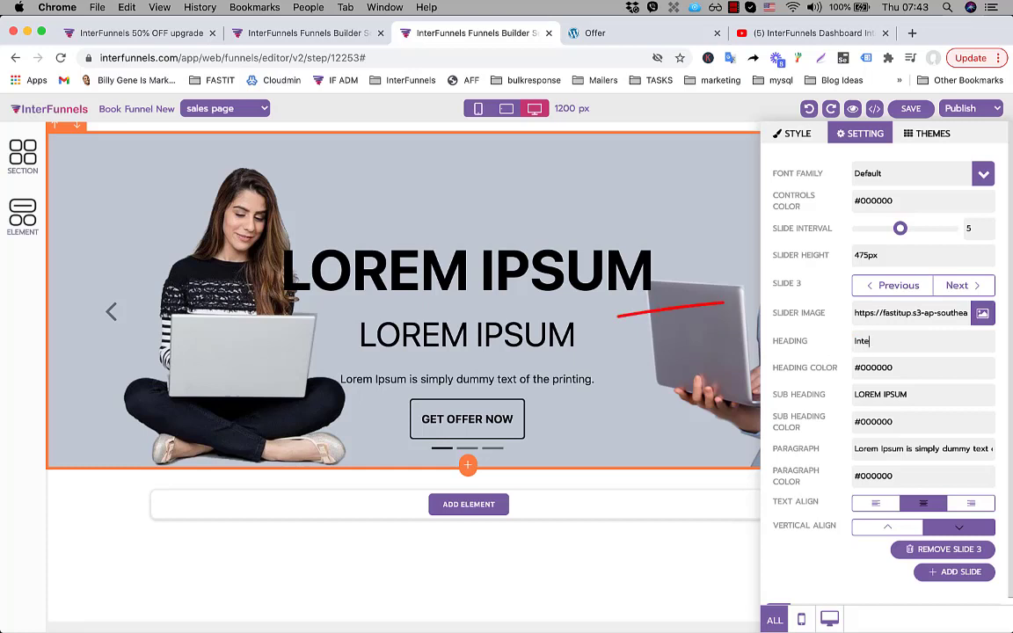
# Change the heading color of slide 3 to the blue #3710e8
pyautogui.click(928, 370)
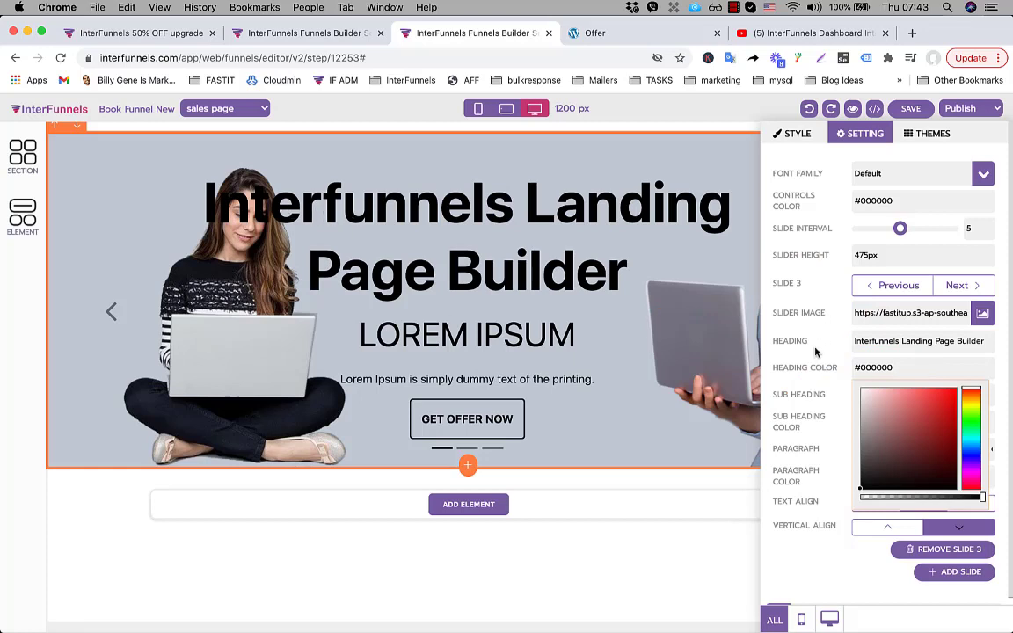
pyautogui.click(950, 402)
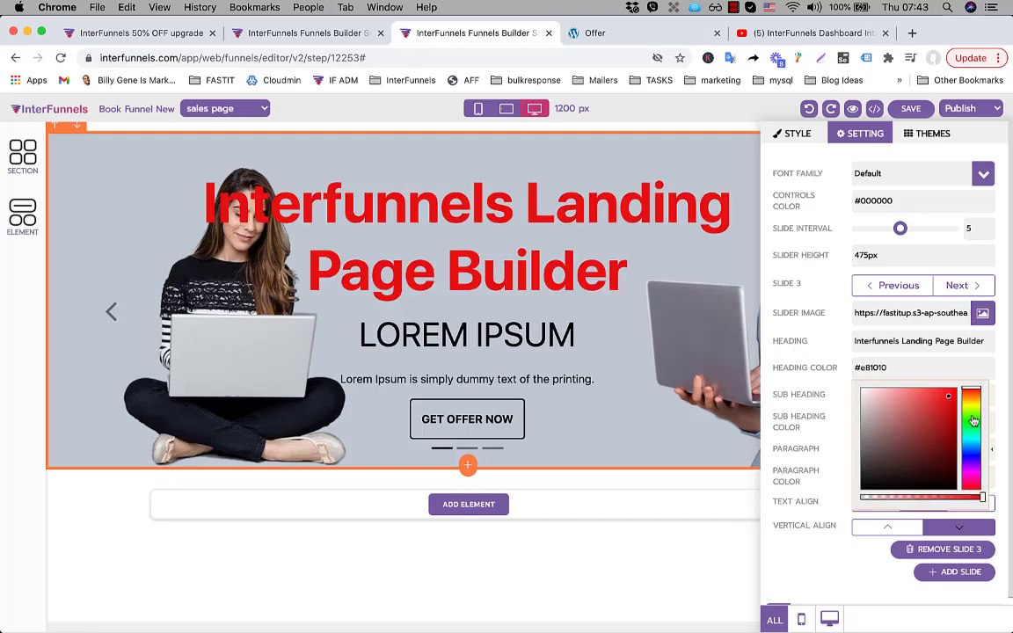
pyautogui.click(974, 422)
pyautogui.moveTo(974, 421); pyautogui.dragTo(978, 461)
pyautogui.click(814, 387)
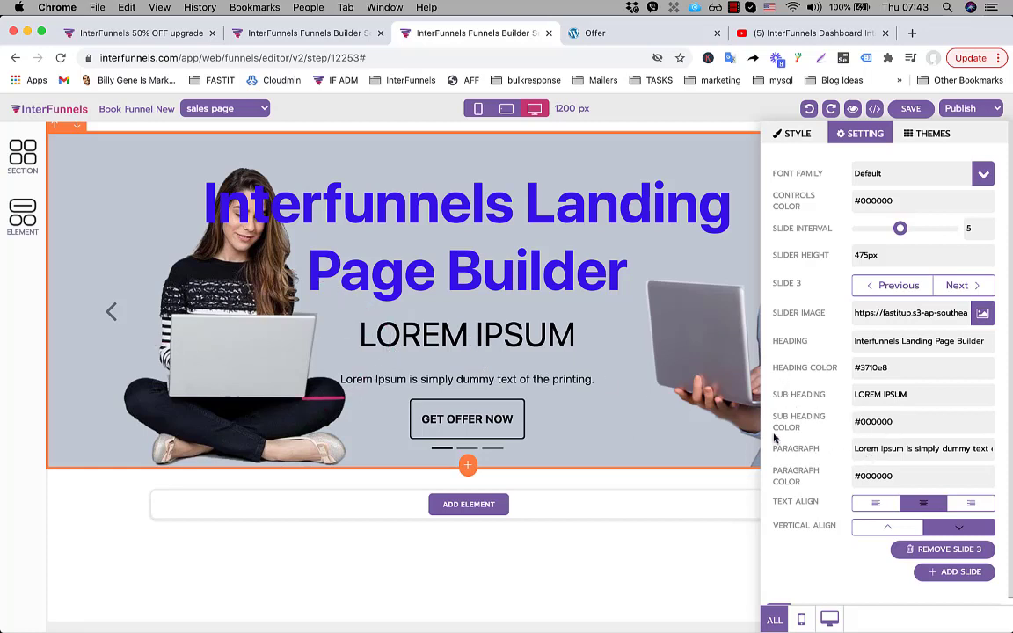
# Try left and right text alignment on slide 3, and return the text to center alignment
pyautogui.scroll(-1, 893, 466)
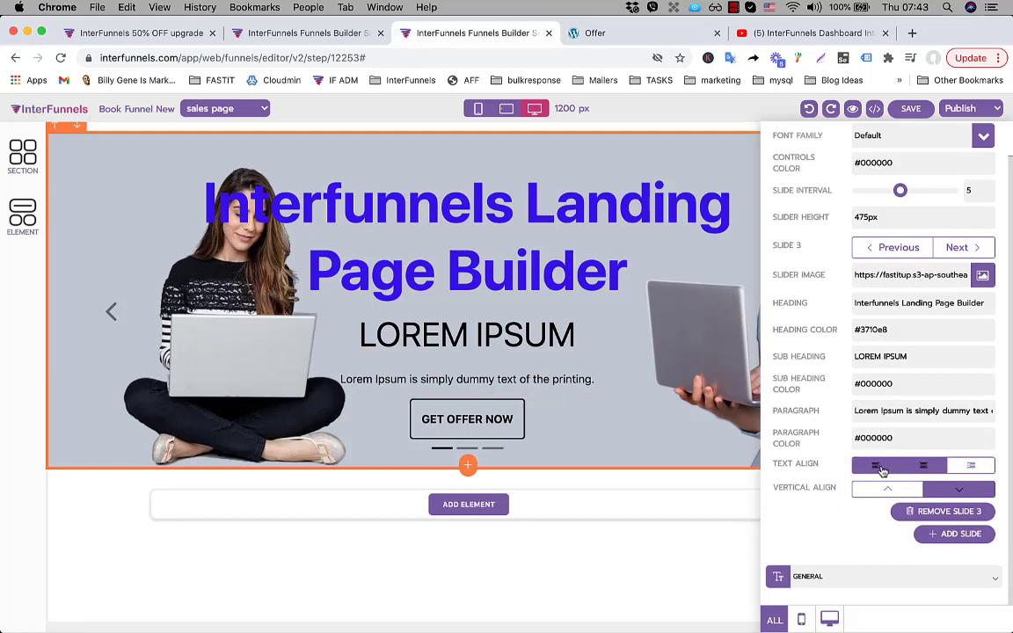
pyautogui.click(882, 471)
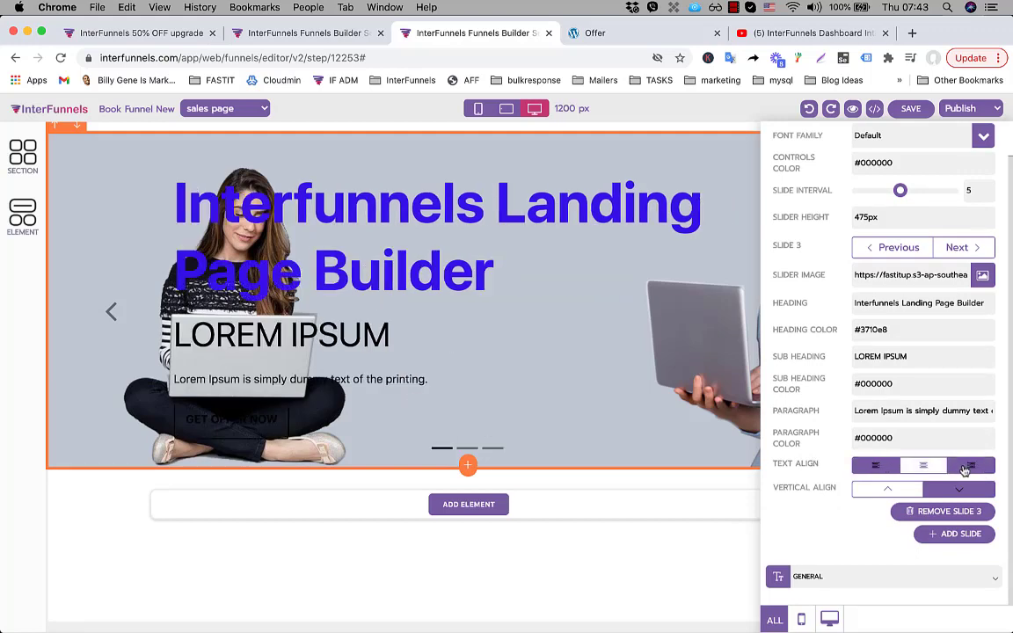
pyautogui.click(970, 469)
pyautogui.click(923, 469)
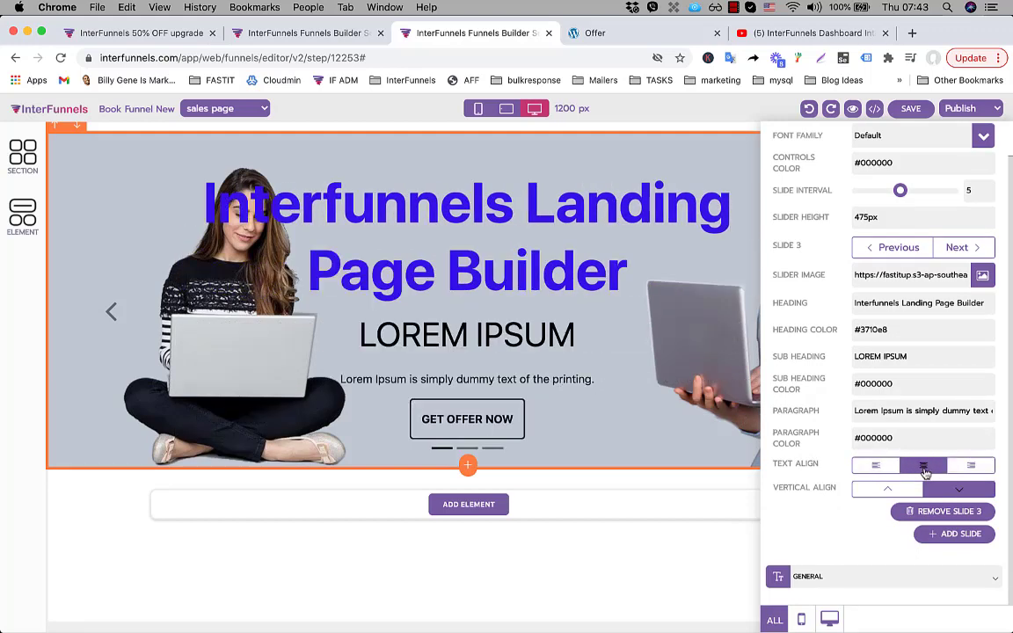
# Try the upper vertical alignment on slide 3, return it to the lower one and close the slider settings
pyautogui.click(904, 497)
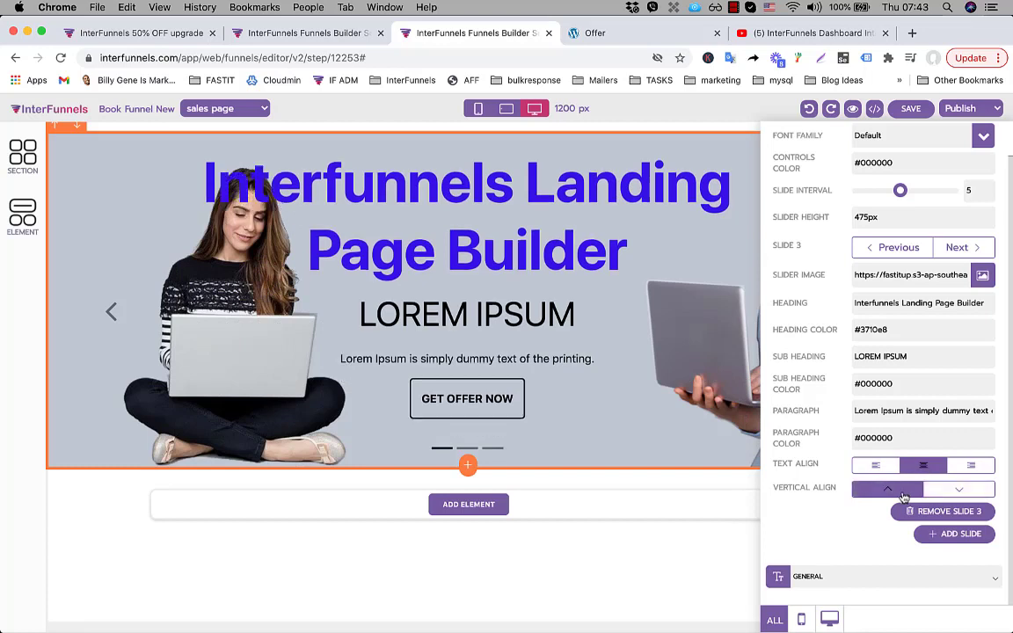
pyautogui.click(954, 494)
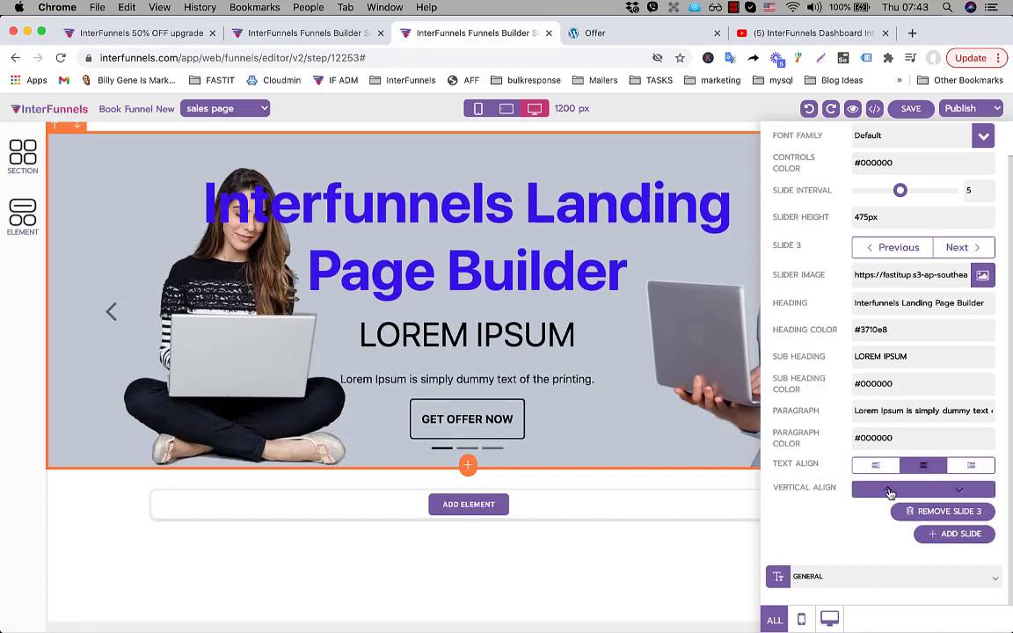
pyautogui.click(887, 488)
pyautogui.click(960, 488)
pyautogui.scroll(2, 794, 446)
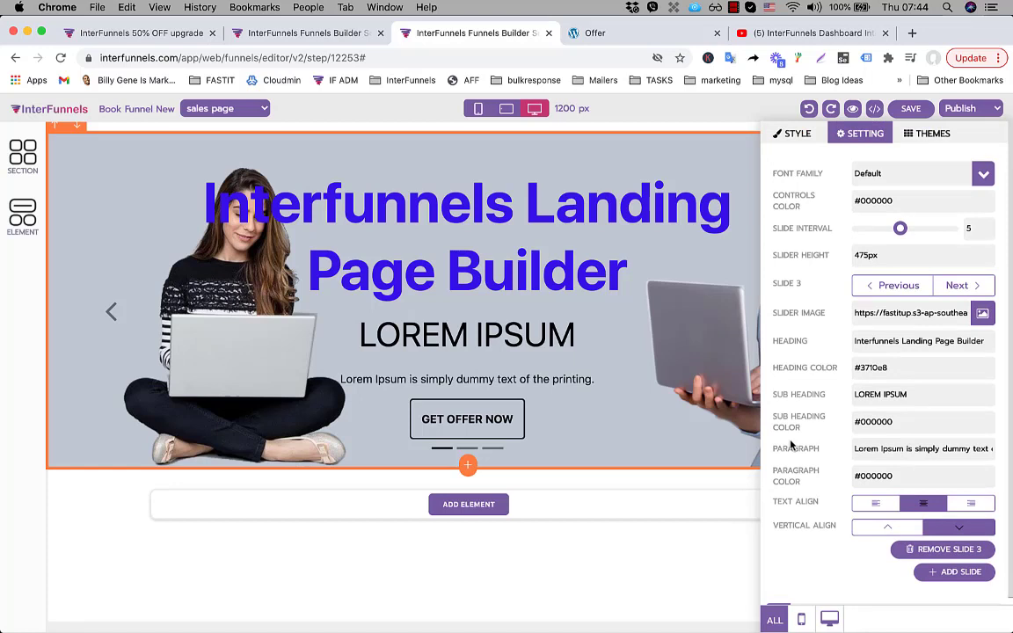
pyautogui.click(370, 347)
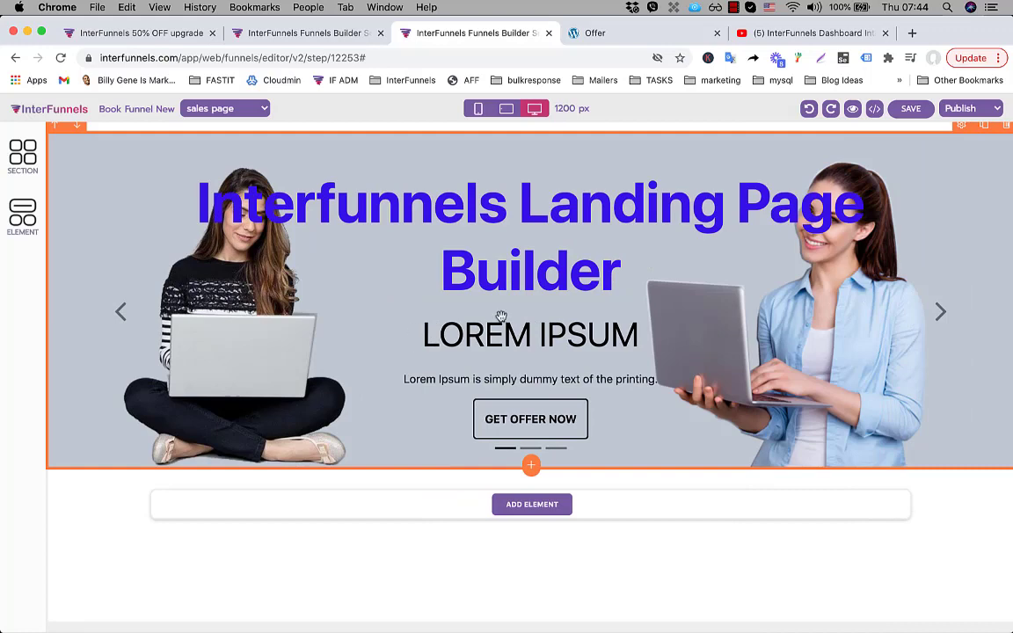
# Add the Feature 001 section directly below the slider and look over its content blocks
pyautogui.click(27, 169)
pyautogui.click(115, 146)
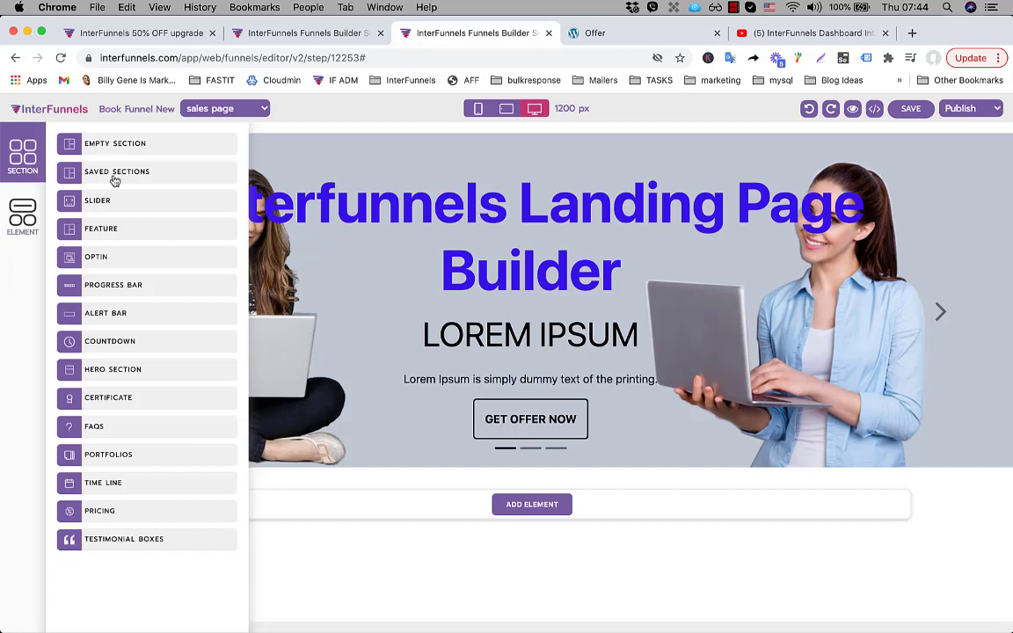
pyautogui.click(119, 233)
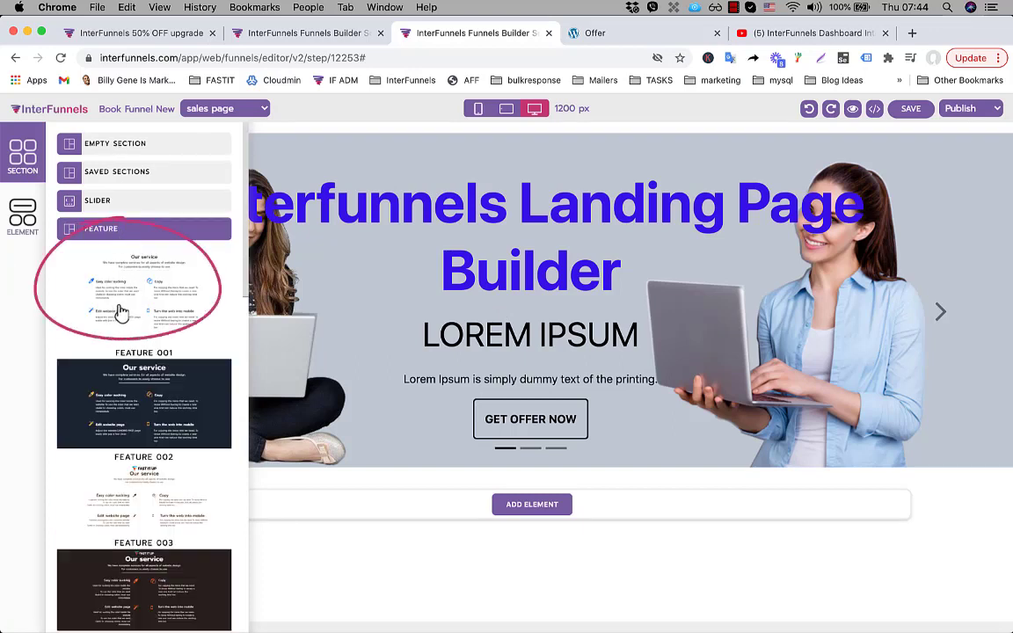
pyautogui.moveTo(118, 297); pyautogui.dragTo(542, 543)
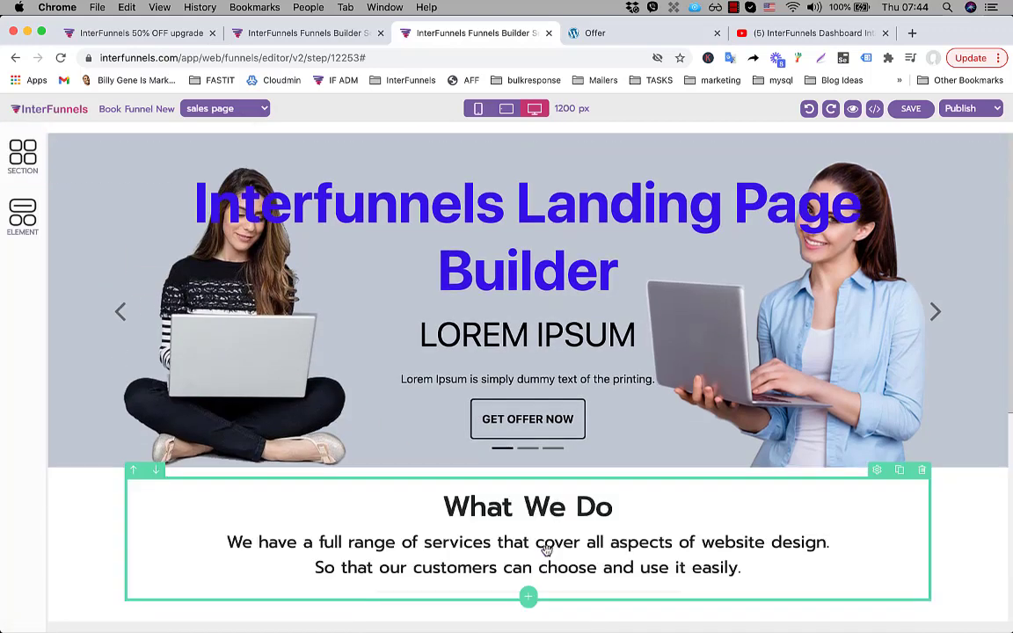
pyautogui.scroll(-5, 546, 519)
pyautogui.scroll(-3, 588, 507)
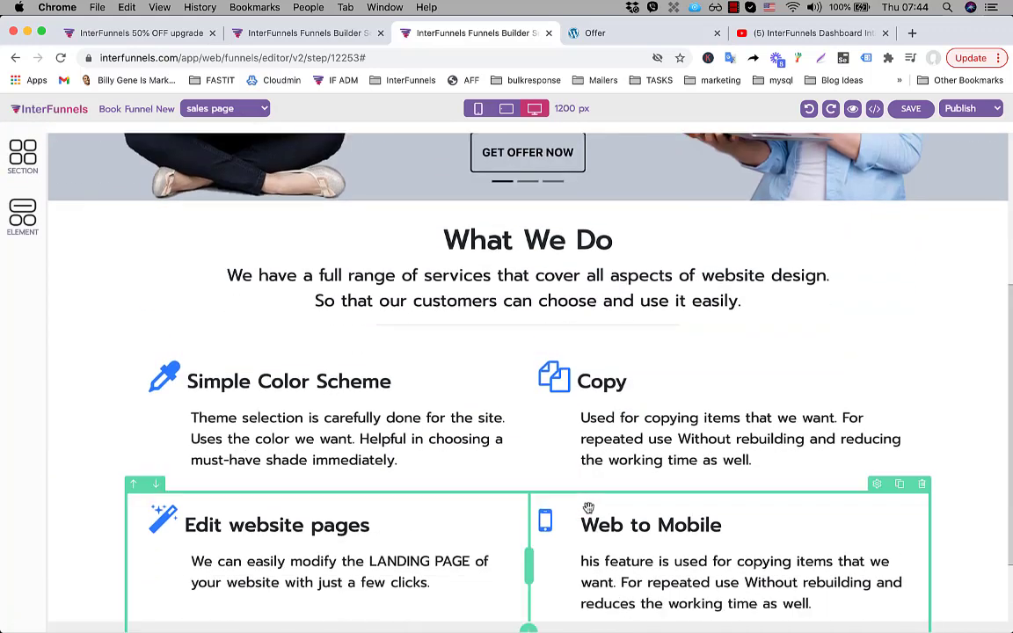
pyautogui.scroll(-1, 588, 508)
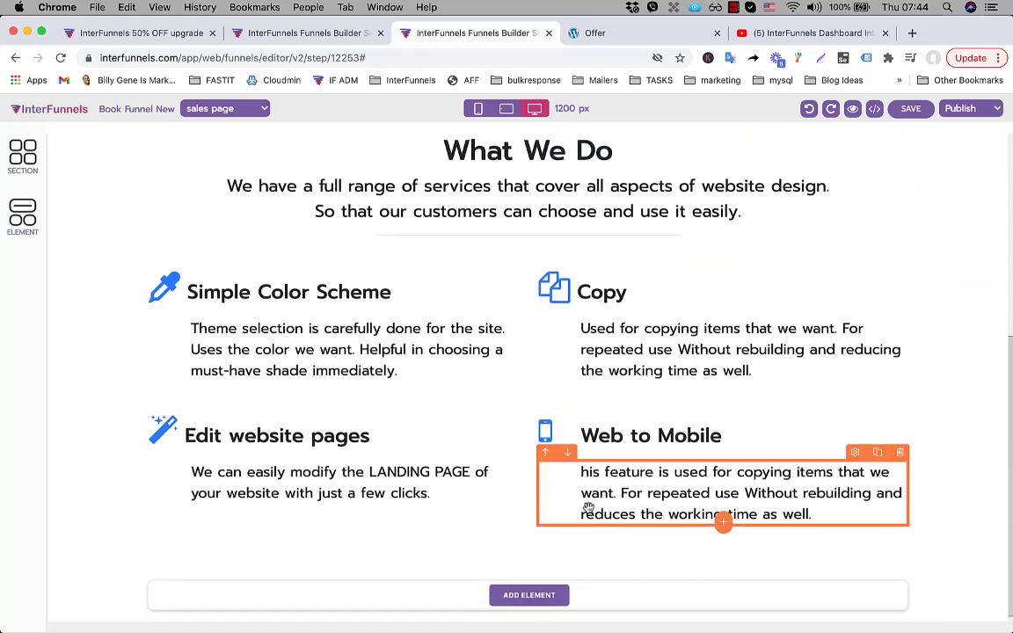
pyautogui.scroll(3, 587, 508)
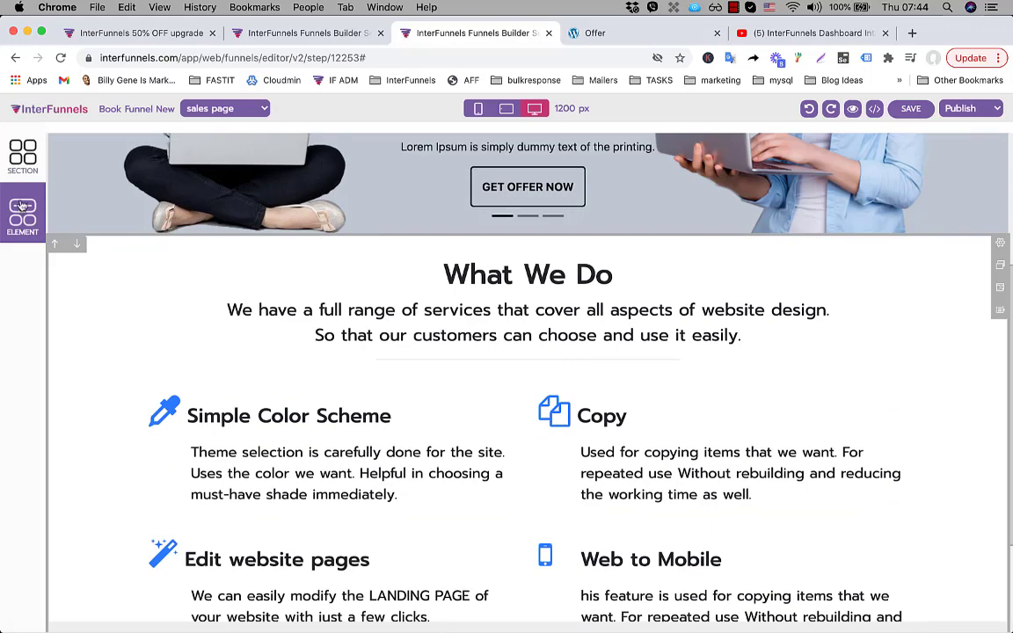
# Browse the ready-made section categories in the library, including the progress bar templates
pyautogui.click(22, 154)
pyautogui.scroll(-5, 141, 422)
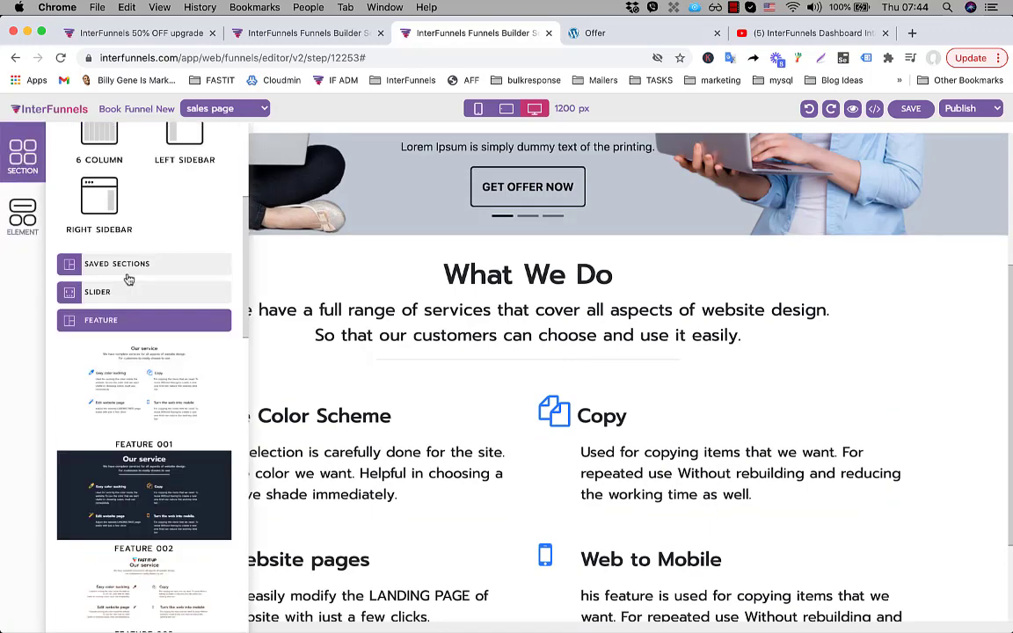
pyautogui.scroll(-3, 128, 279)
pyautogui.click(112, 201)
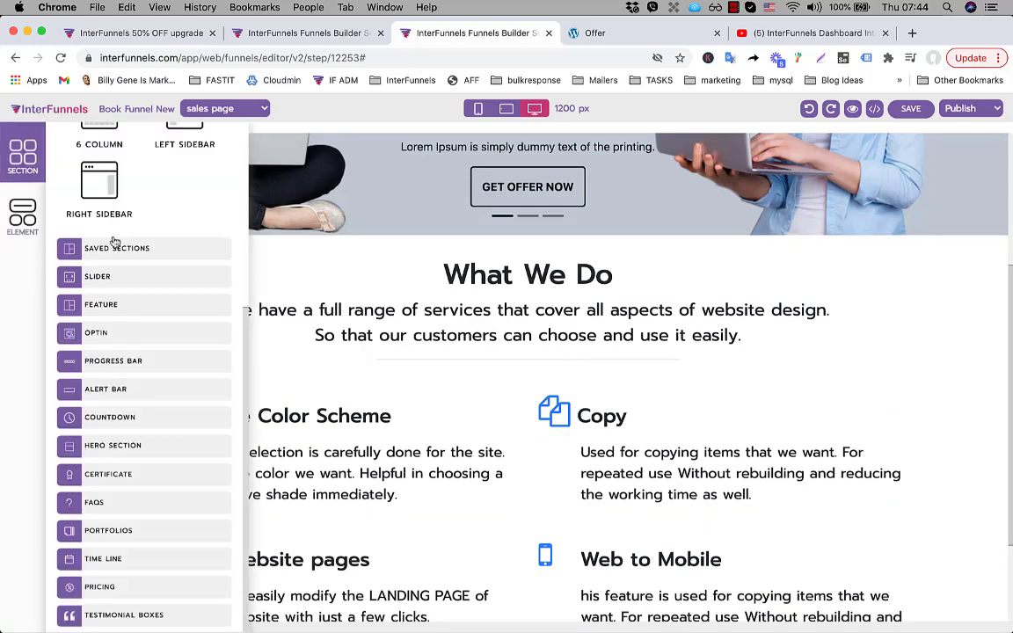
pyautogui.click(102, 334)
pyautogui.click(112, 259)
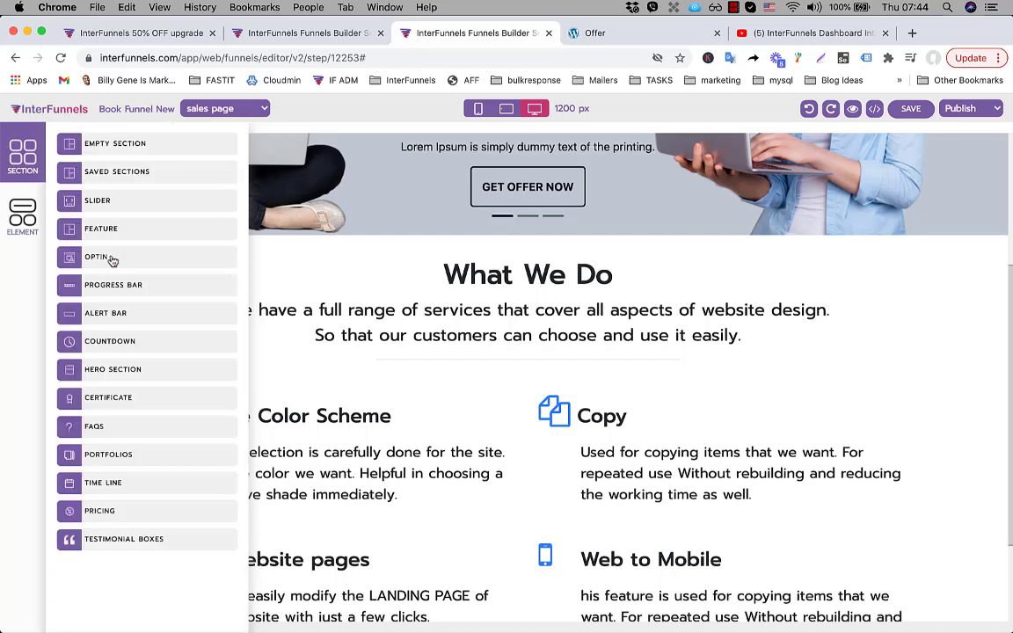
pyautogui.click(112, 287)
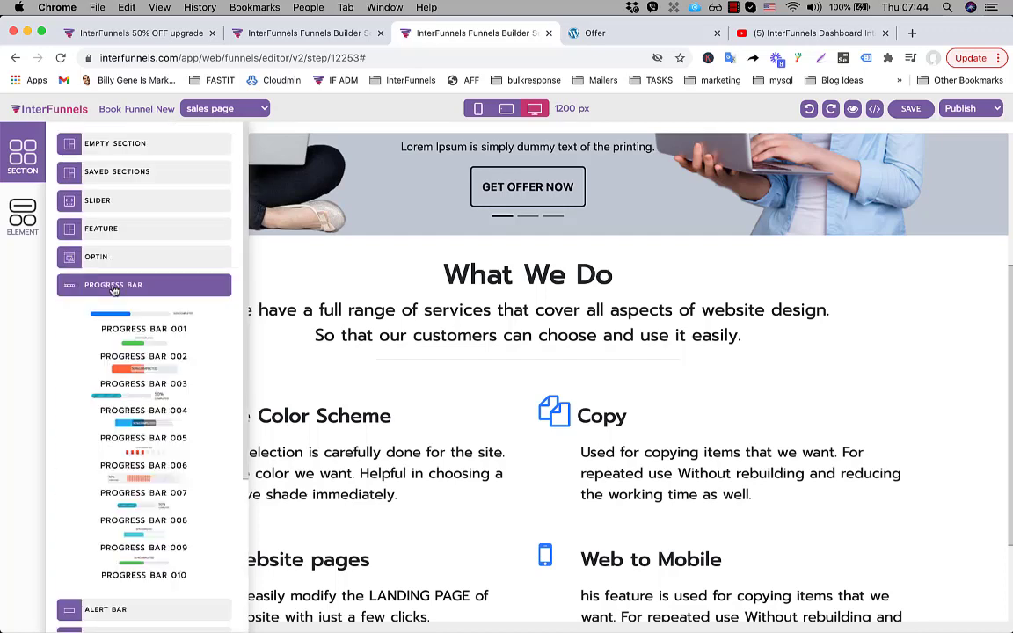
pyautogui.click(112, 289)
# Add the yellow Alert Bar 001 section to the page and delete it again
pyautogui.click(107, 314)
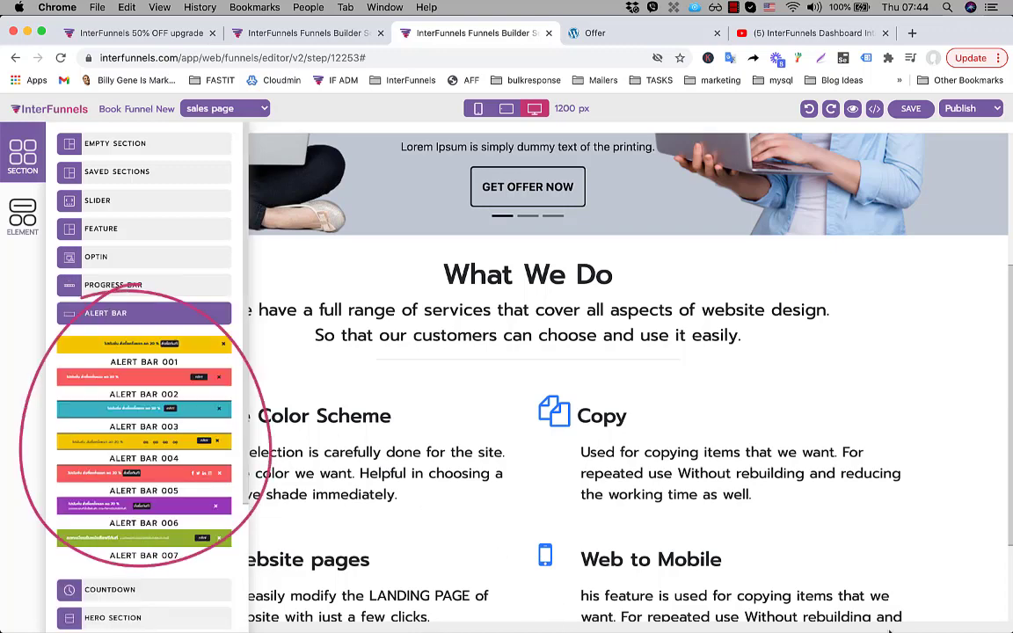
pyautogui.moveTo(216, 403); pyautogui.dragTo(528, 262)
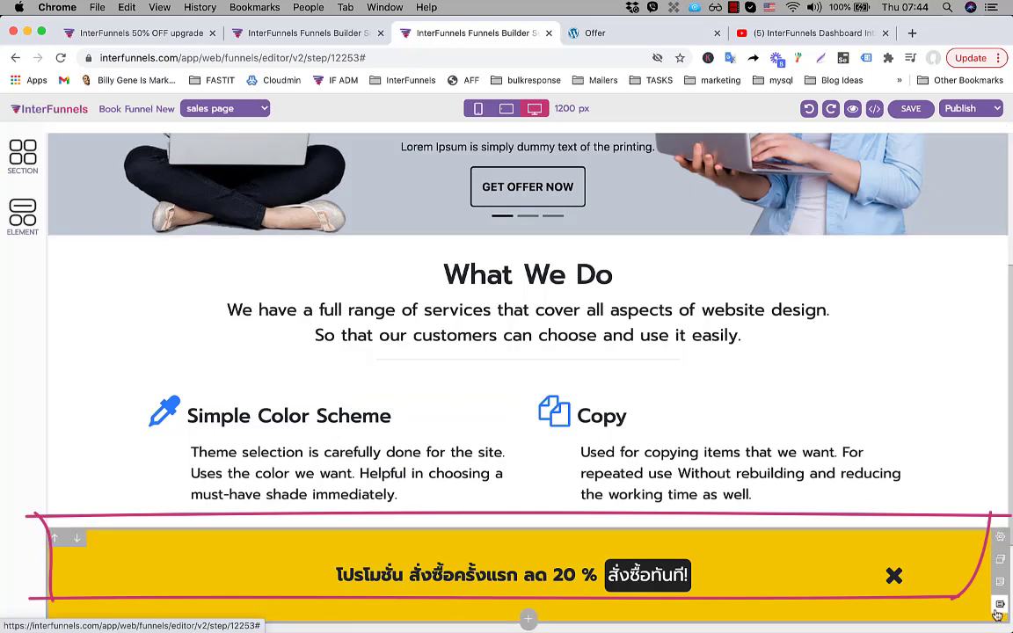
pyautogui.click(894, 572)
# Reopen the section library and look through the ready-made countdown section templates
pyautogui.click(23, 156)
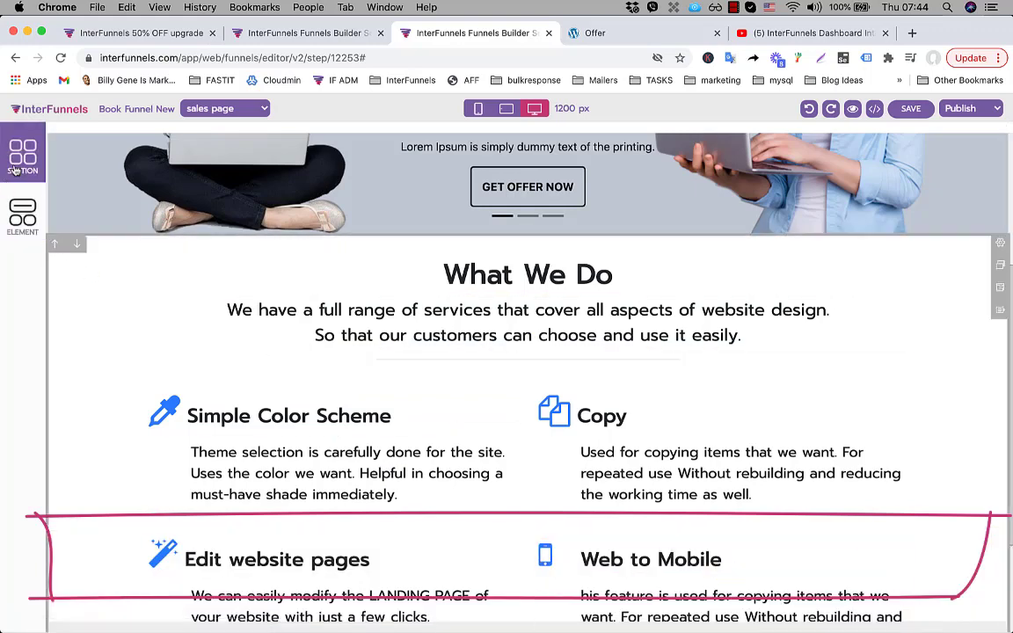
pyautogui.click(123, 141)
pyautogui.click(123, 313)
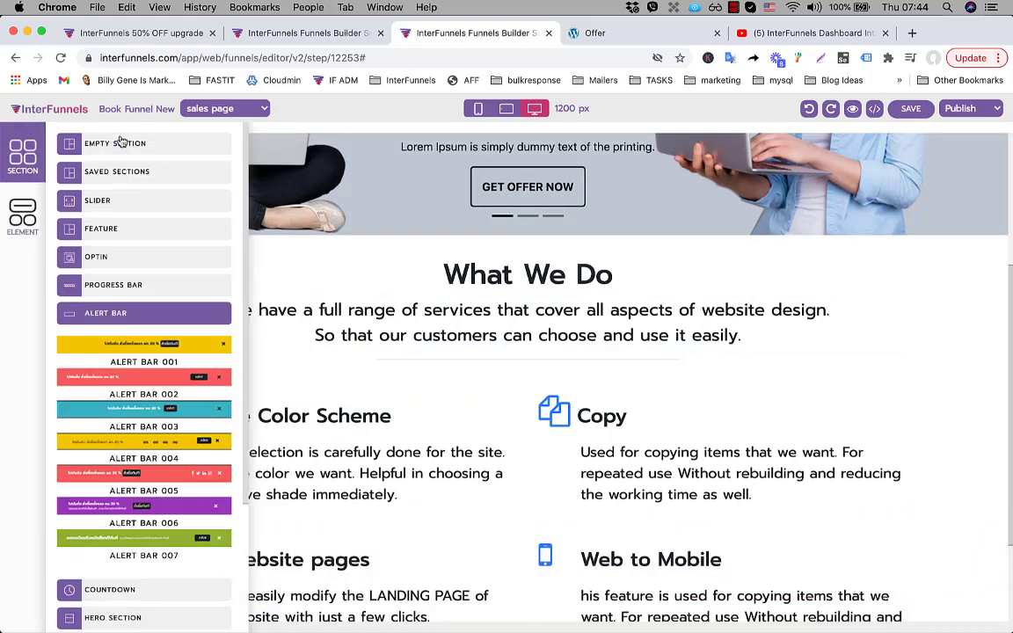
pyautogui.click(128, 313)
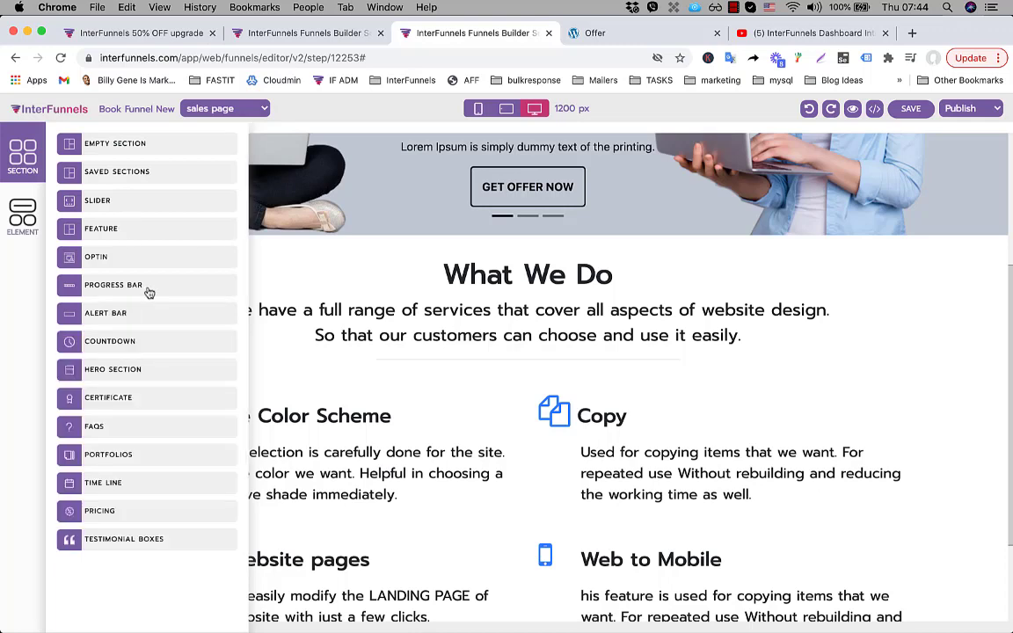
pyautogui.click(123, 341)
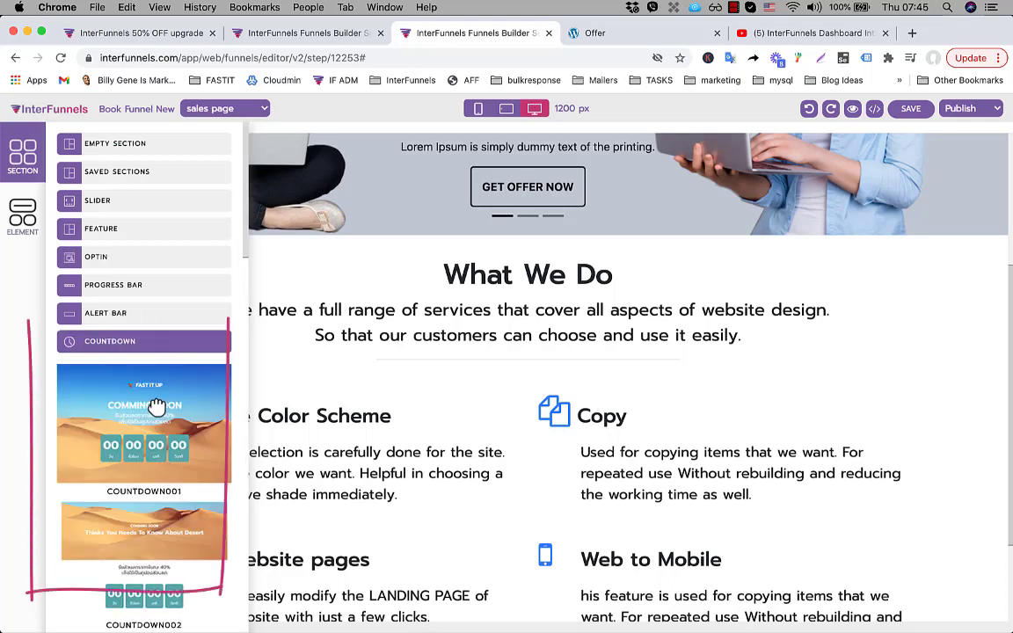
pyautogui.scroll(-6, 145, 400)
pyautogui.scroll(-1, 147, 400)
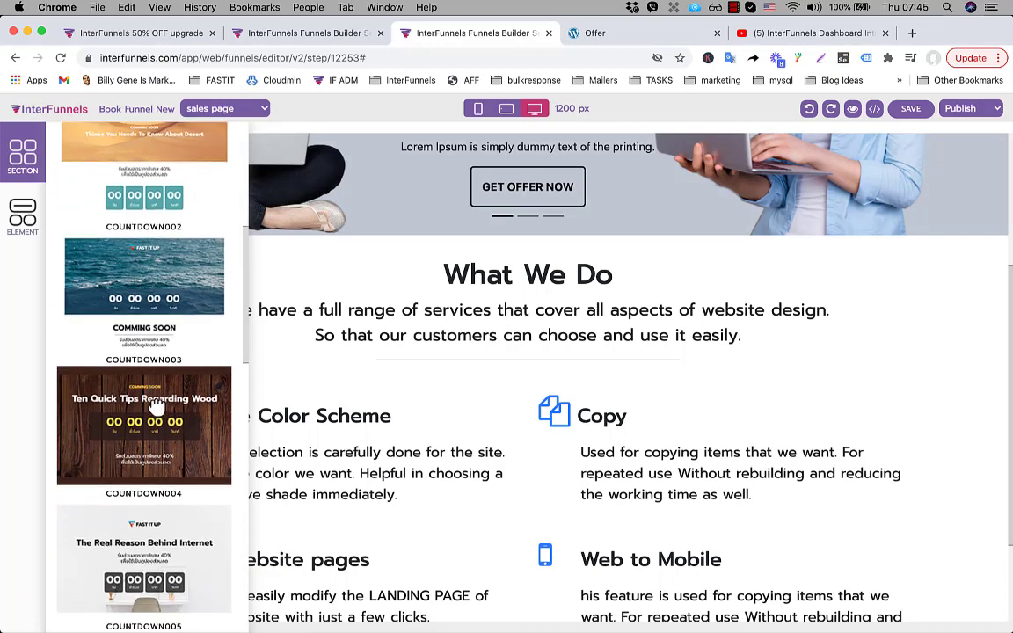
pyautogui.scroll(10, 154, 406)
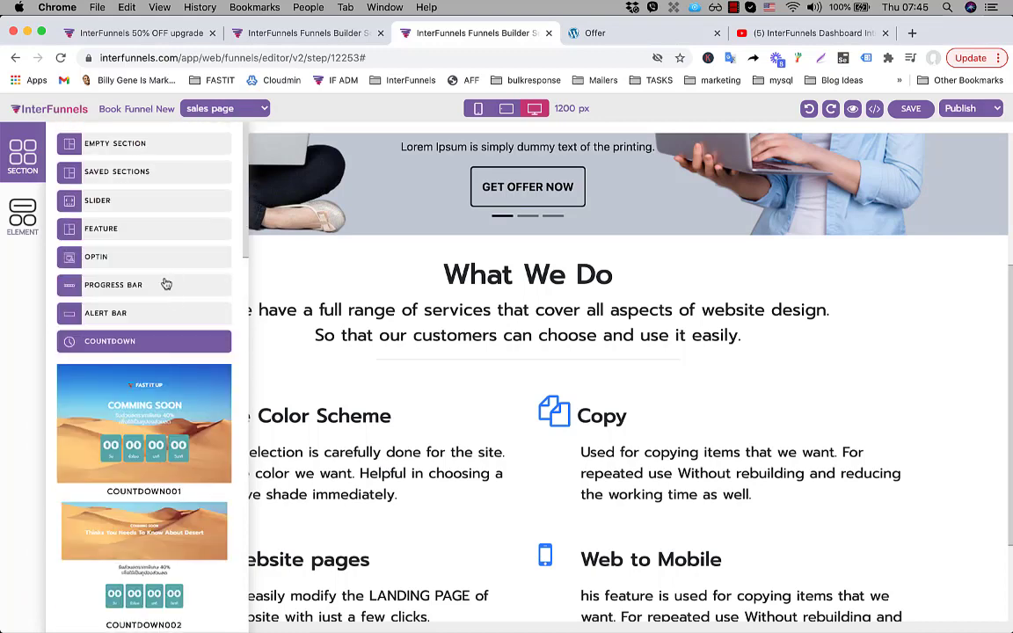
pyautogui.click(138, 334)
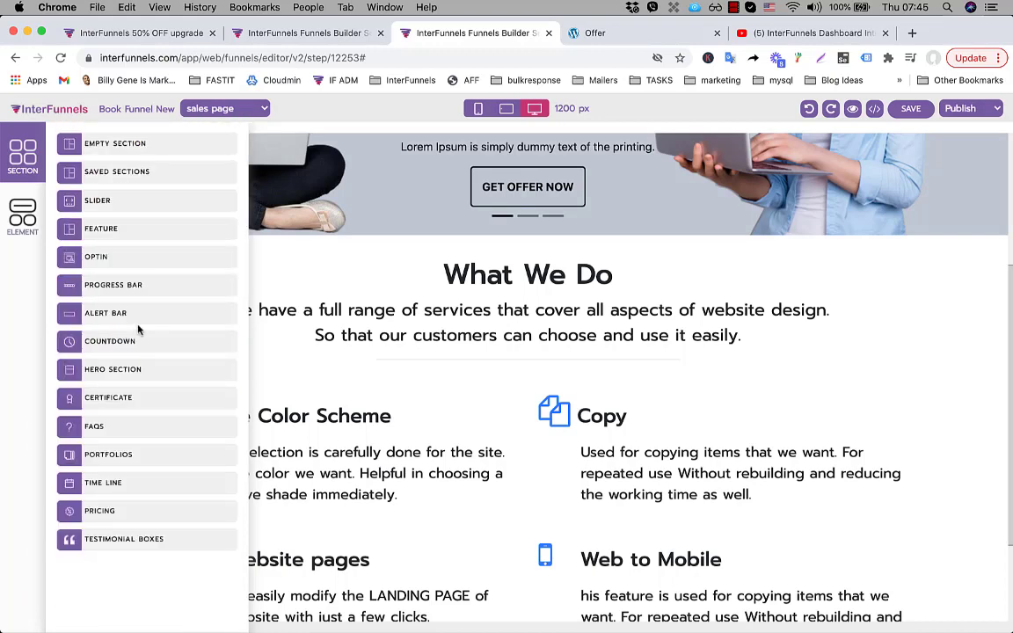
# Look through the ready-made hero section templates in the section library
pyautogui.click(119, 369)
pyautogui.scroll(-5, 127, 371)
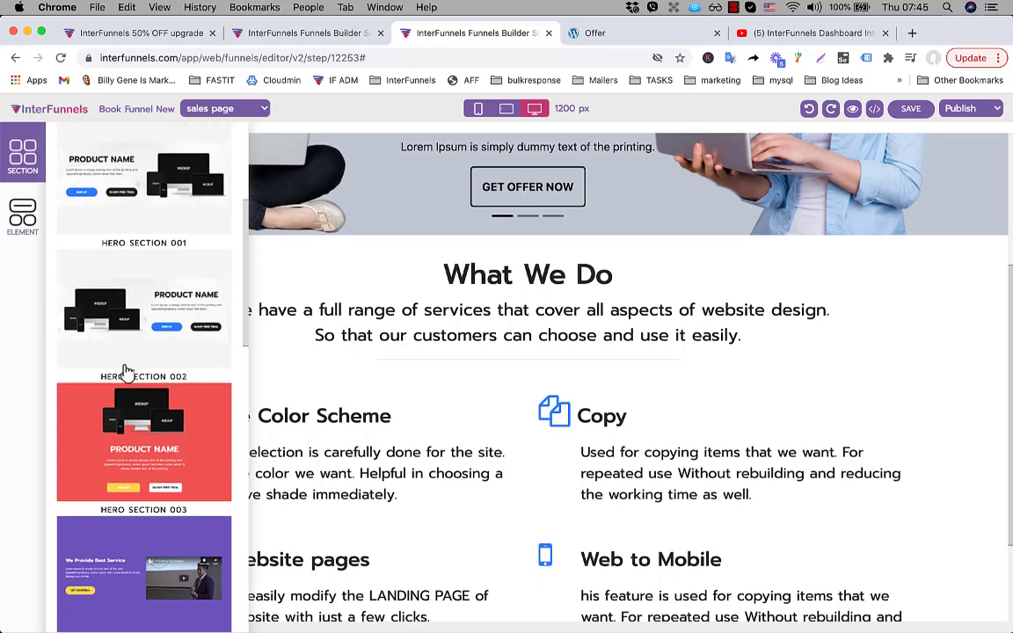
pyautogui.scroll(-8, 127, 371)
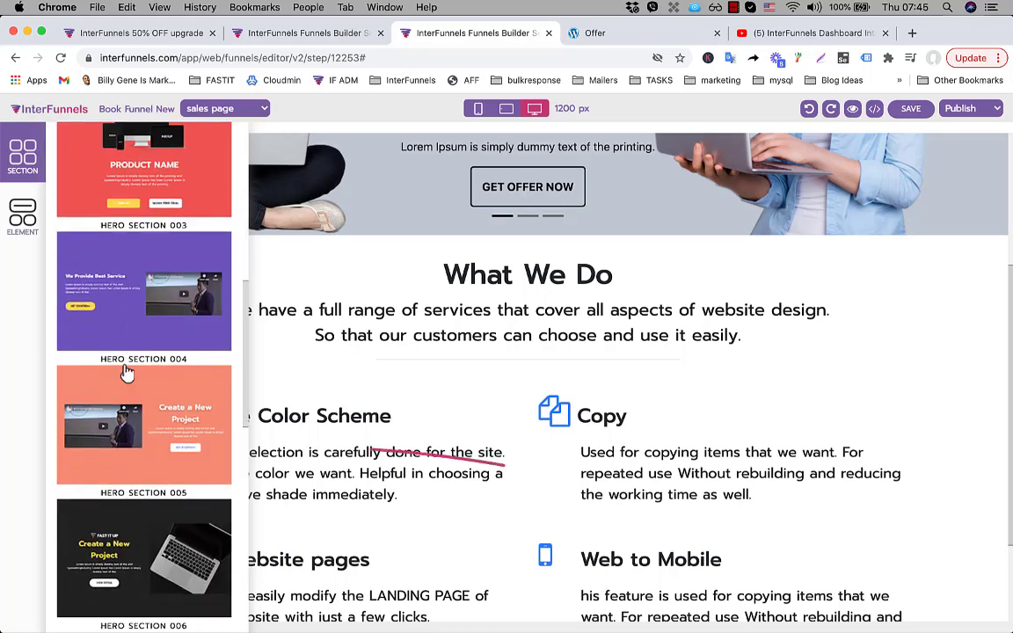
pyautogui.scroll(10, 127, 374)
pyautogui.click(136, 371)
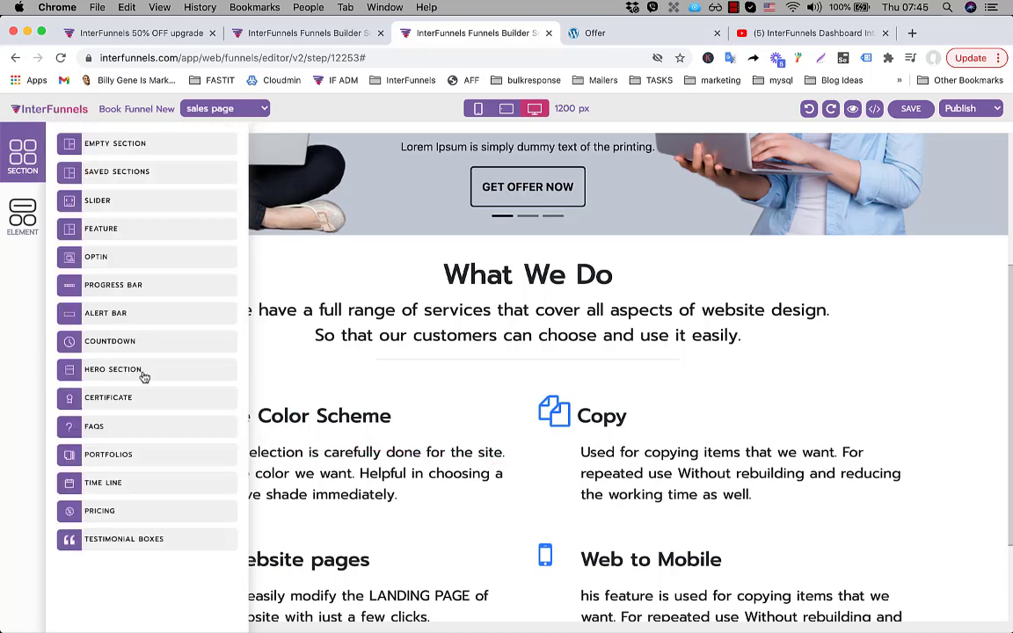
# Check the certificate category and look through the ready-made FAQ section templates
pyautogui.click(124, 400)
pyautogui.click(124, 400)
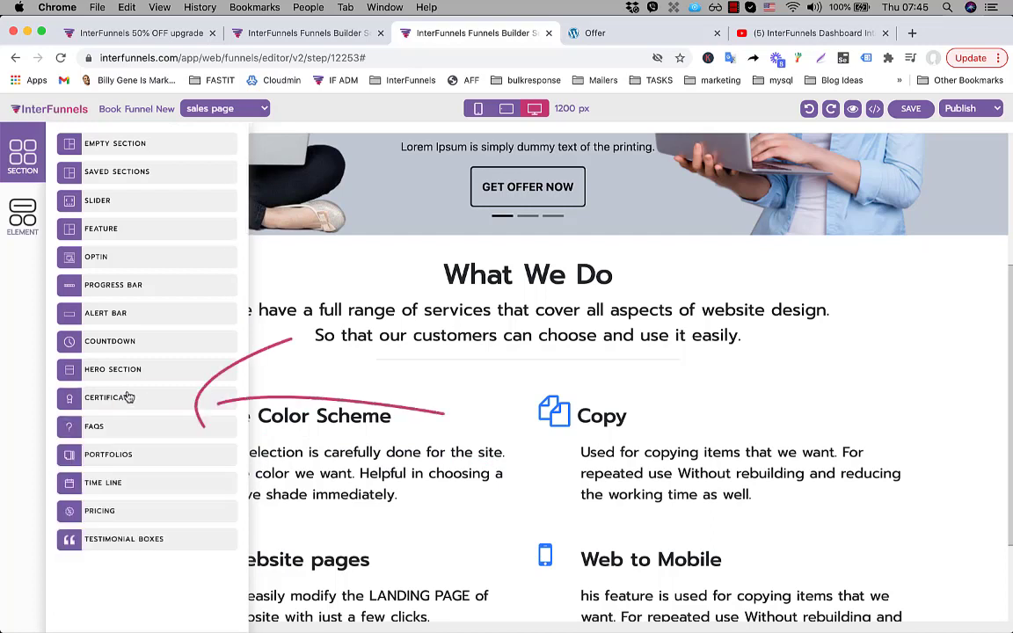
pyautogui.click(124, 426)
pyautogui.scroll(-5, 124, 426)
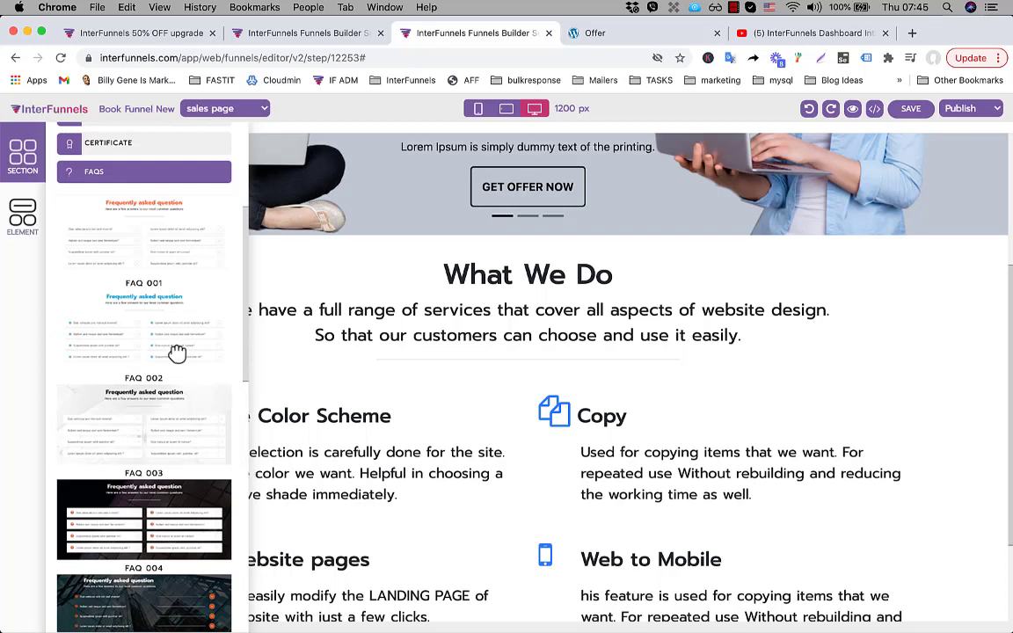
pyautogui.click(126, 168)
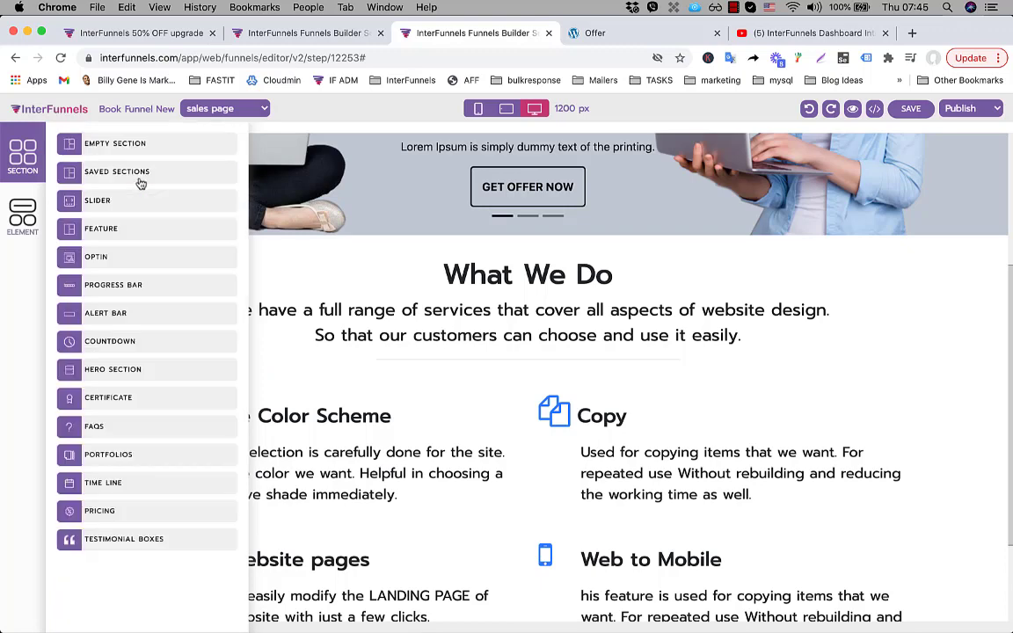
# Look through the ready-made portfolio section templates, comparing their image grid layouts
pyautogui.click(134, 455)
pyautogui.scroll(-10, 171, 439)
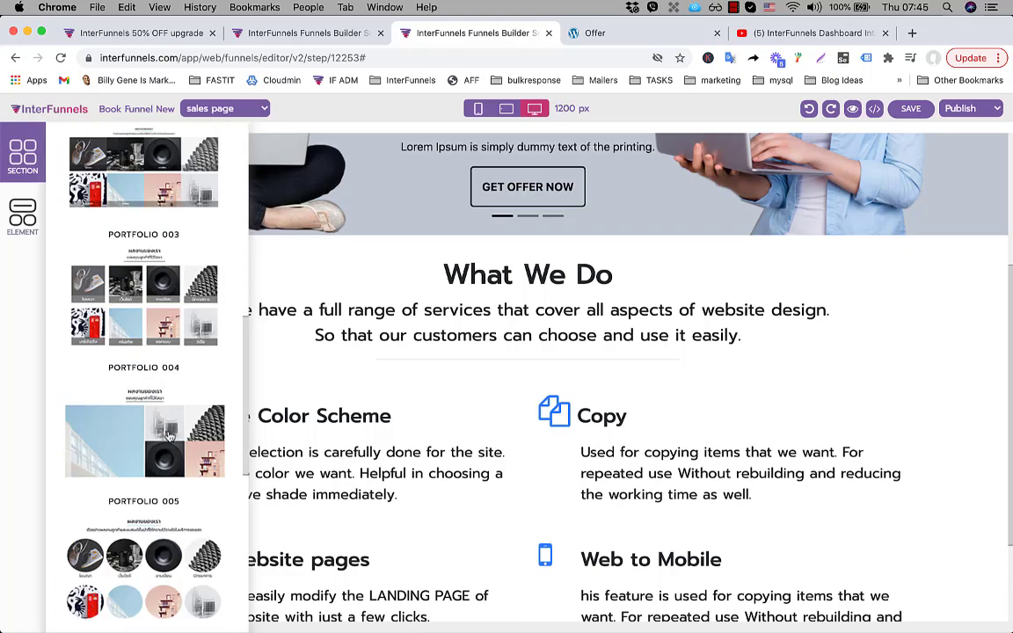
pyautogui.scroll(-5, 170, 436)
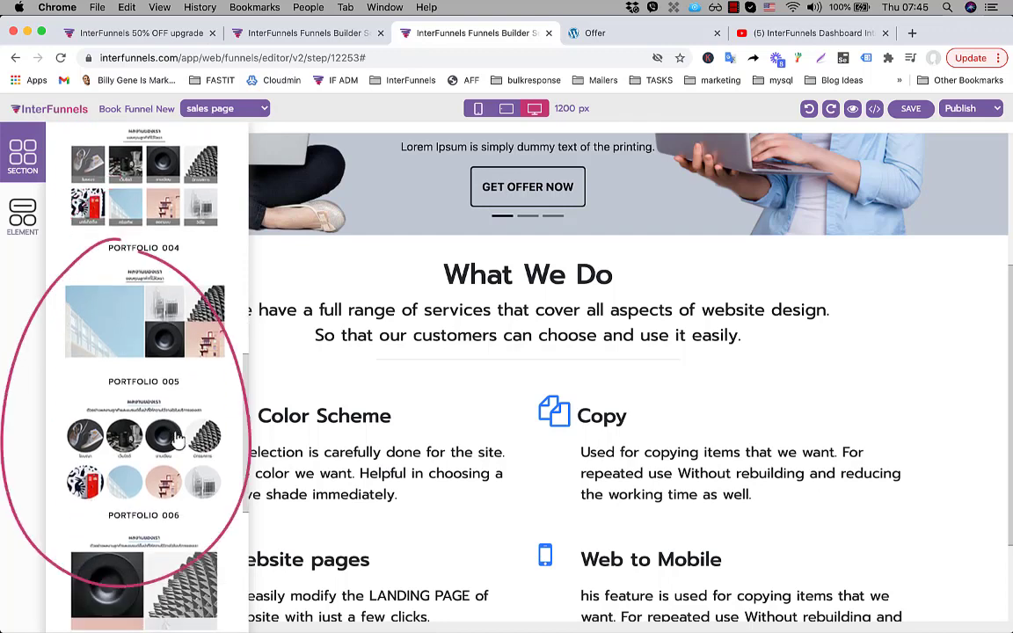
pyautogui.scroll(-5, 176, 438)
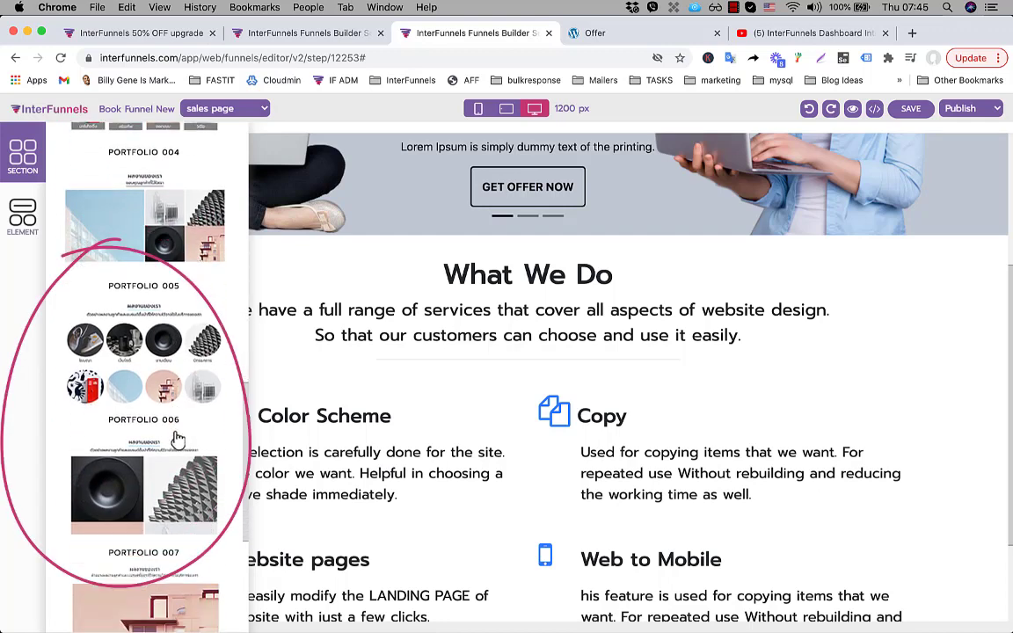
pyautogui.scroll(-5, 176, 437)
pyautogui.scroll(15, 176, 437)
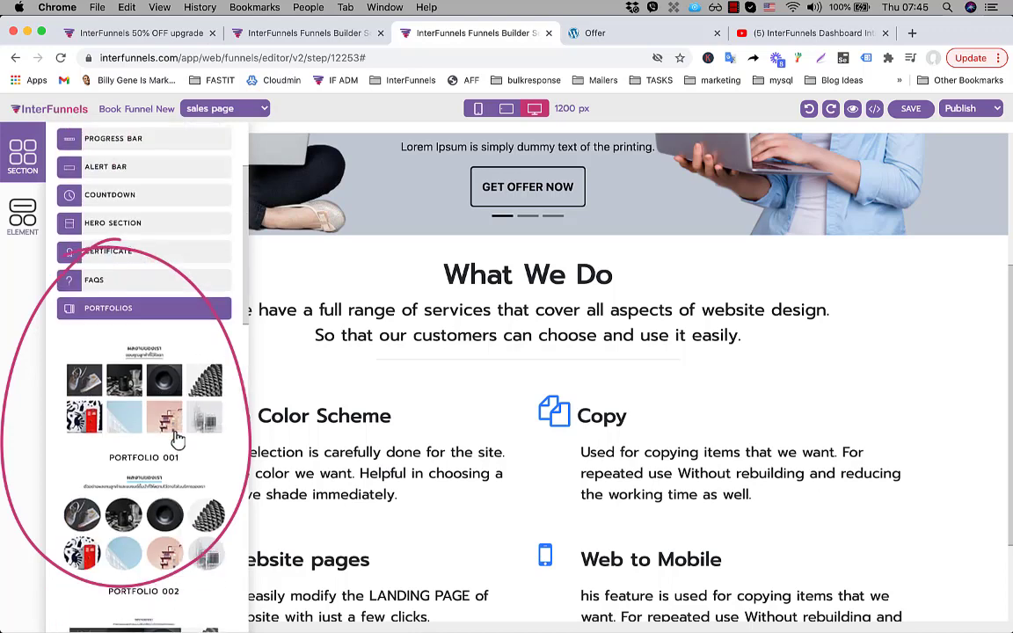
pyautogui.scroll(3, 176, 437)
pyautogui.click(98, 454)
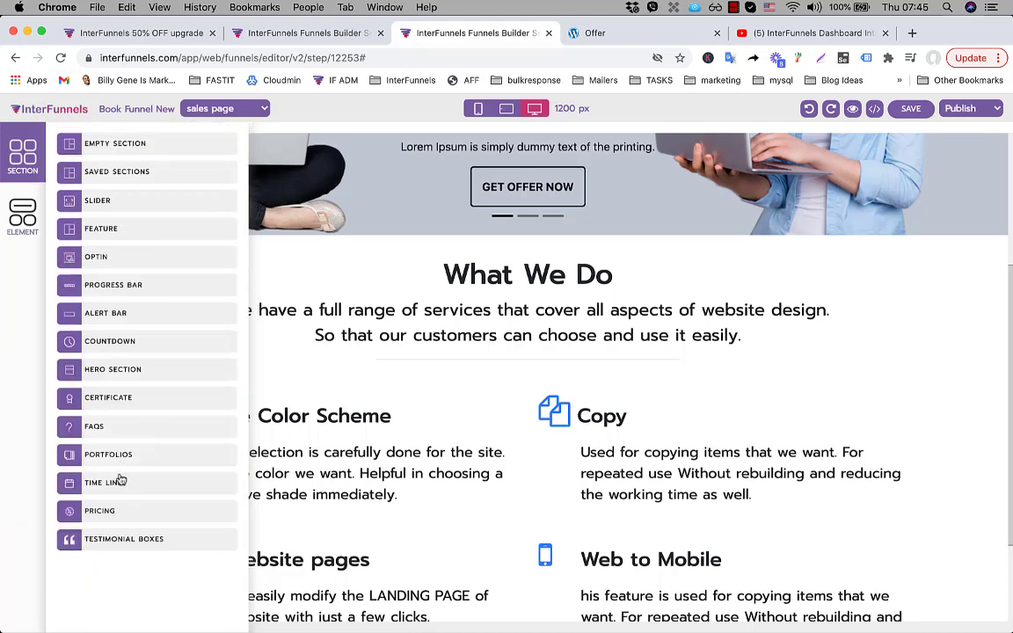
# Look through the ready-made time line section templates in the section library
pyautogui.click(120, 482)
pyautogui.scroll(-5, 147, 459)
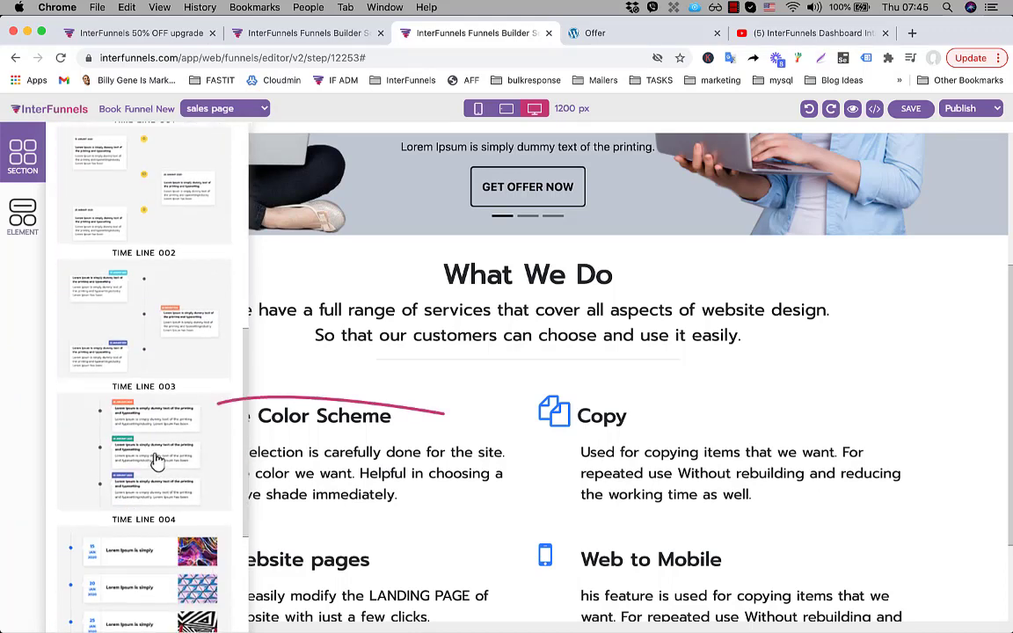
pyautogui.scroll(5, 153, 395)
pyautogui.click(136, 344)
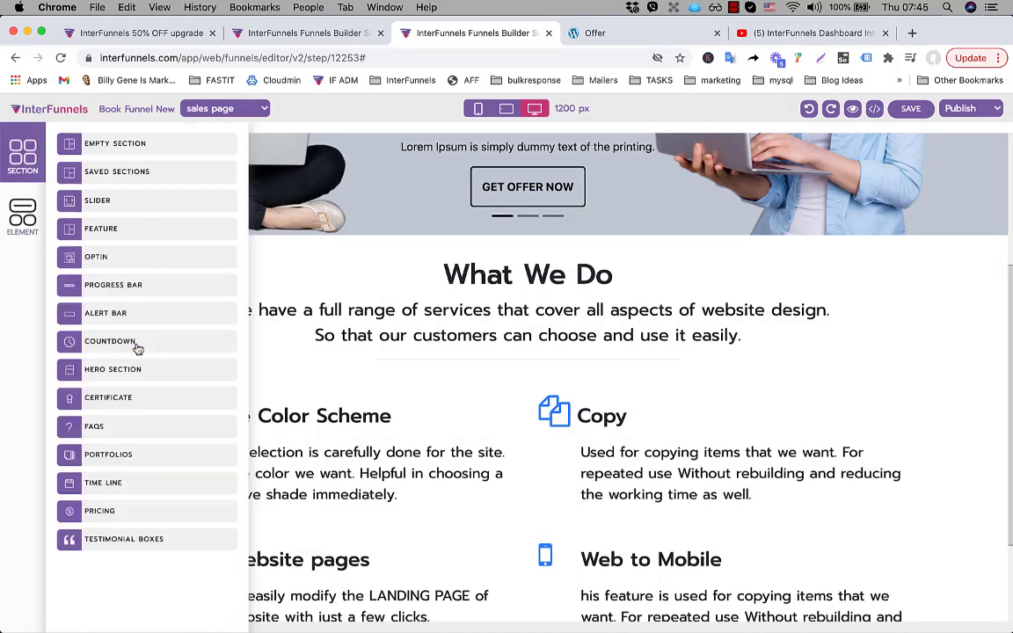
# Look through the ready-made pricing section templates, from Pricing 001 to Pricing 009
pyautogui.click(134, 514)
pyautogui.scroll(-5, 150, 457)
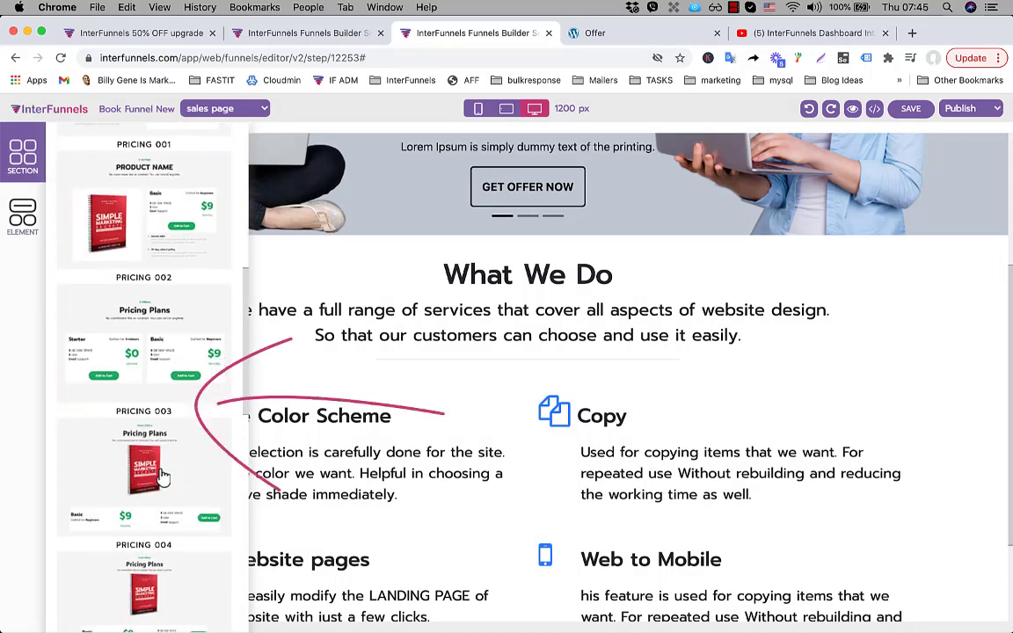
pyautogui.scroll(-6, 161, 475)
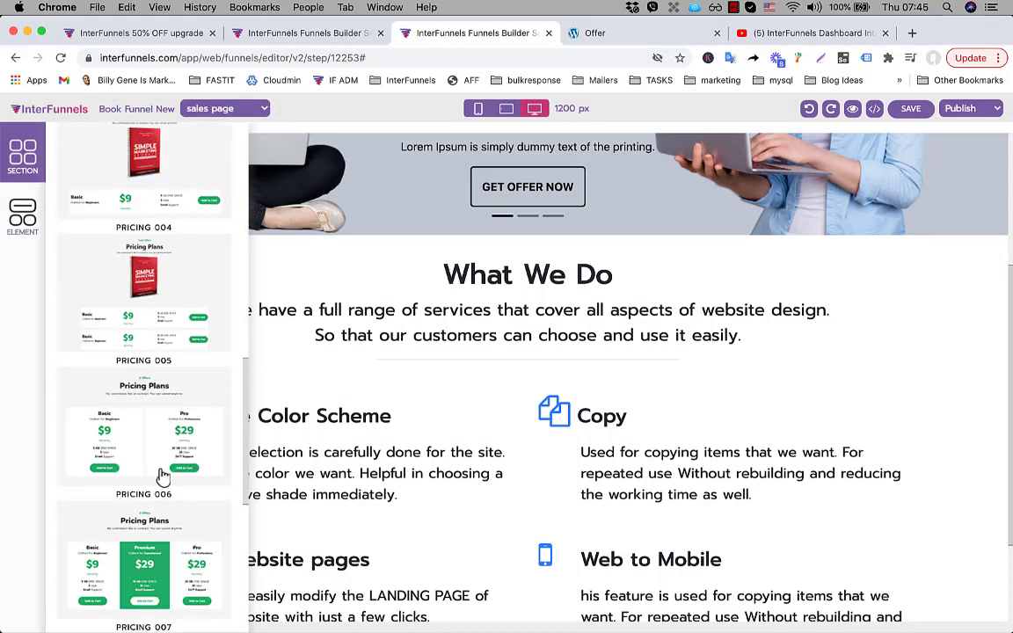
pyautogui.scroll(-5, 163, 475)
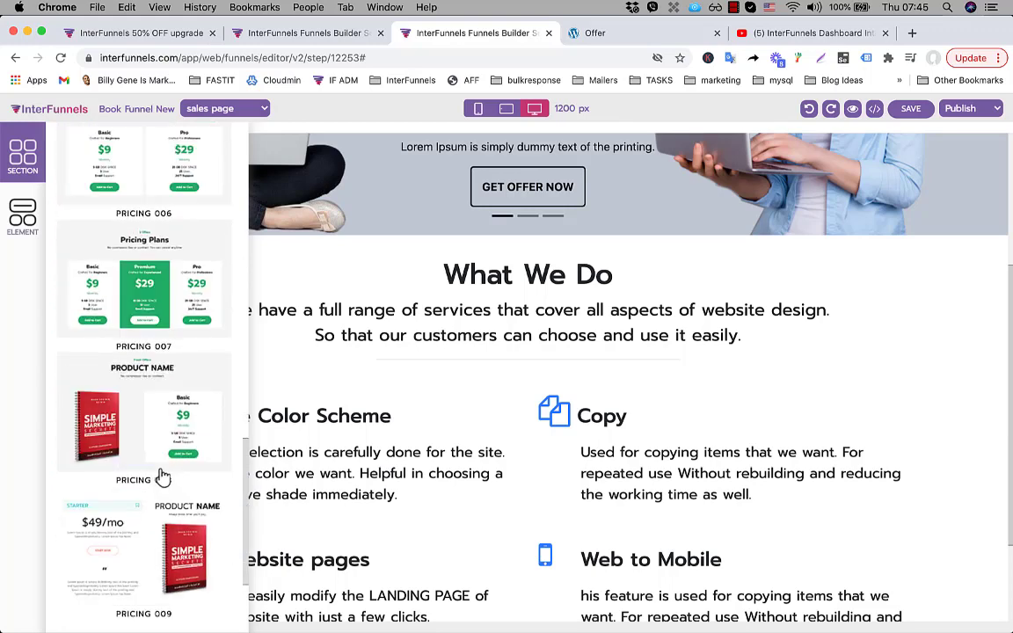
pyautogui.scroll(15, 163, 476)
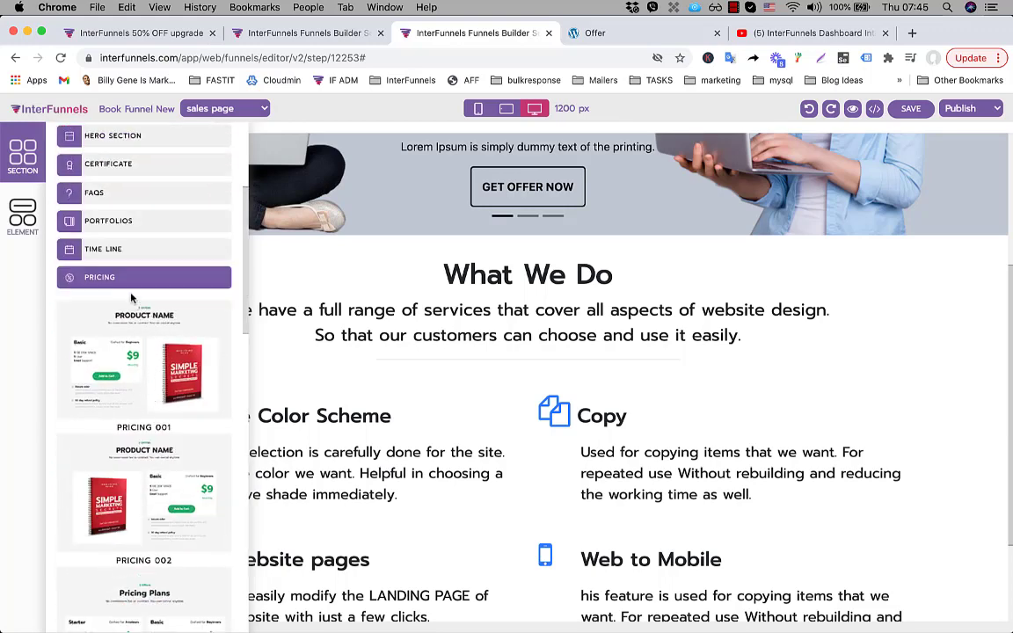
pyautogui.click(117, 278)
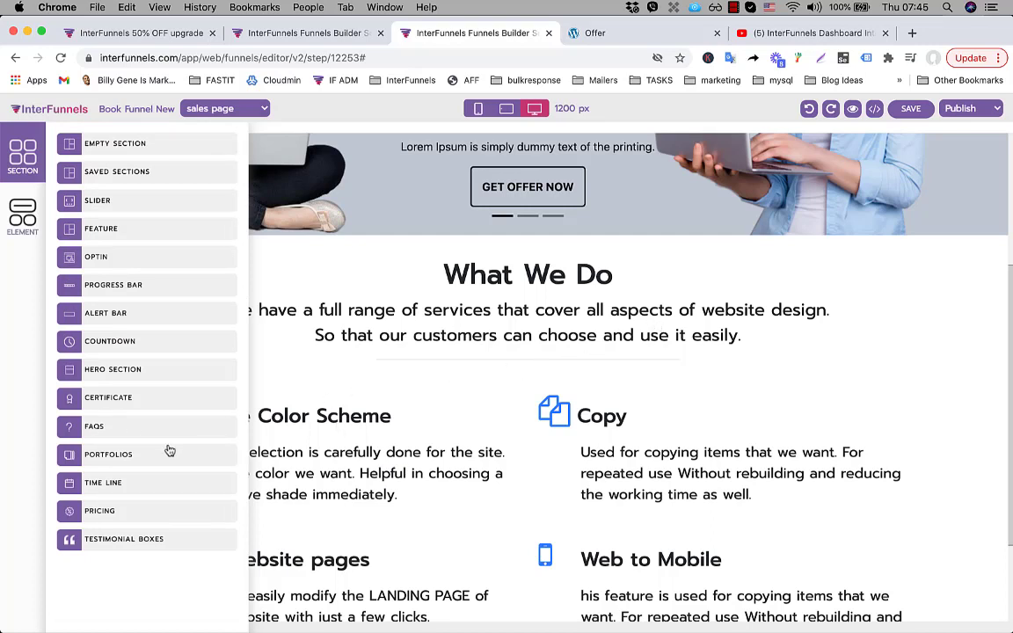
# Look through the ready-made testimonial box templates, including the ones with video
pyautogui.click(170, 540)
pyautogui.scroll(-7, 179, 523)
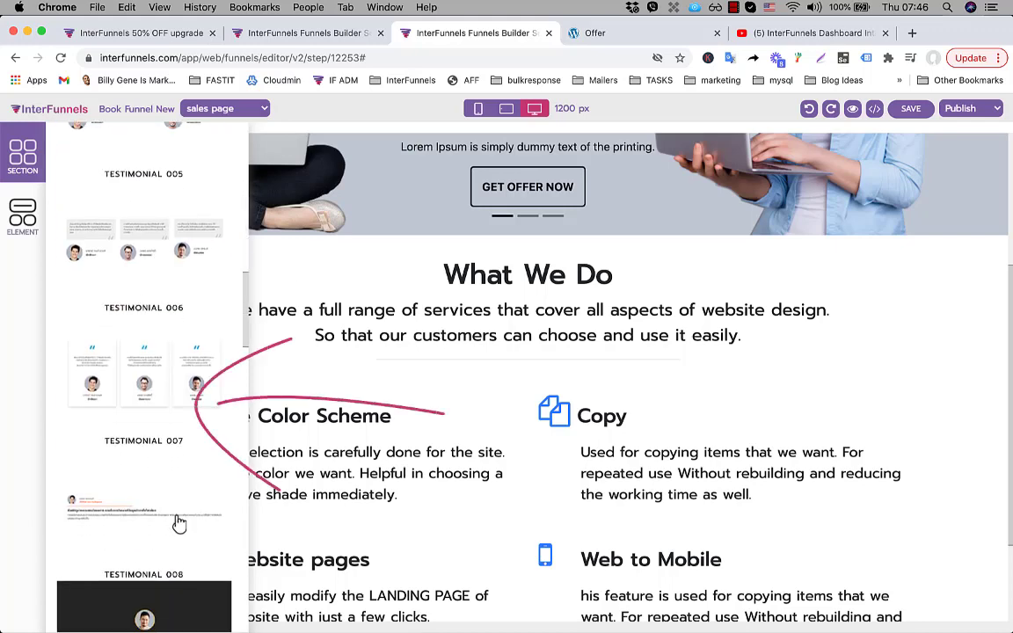
pyautogui.scroll(-3, 179, 524)
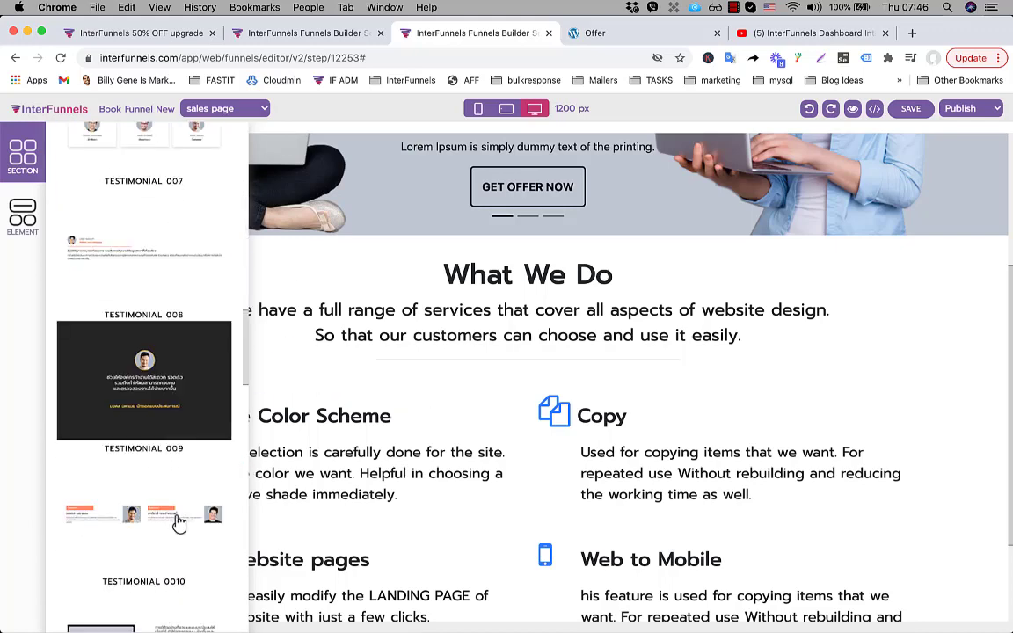
pyautogui.scroll(-2, 179, 523)
pyautogui.scroll(-1, 179, 523)
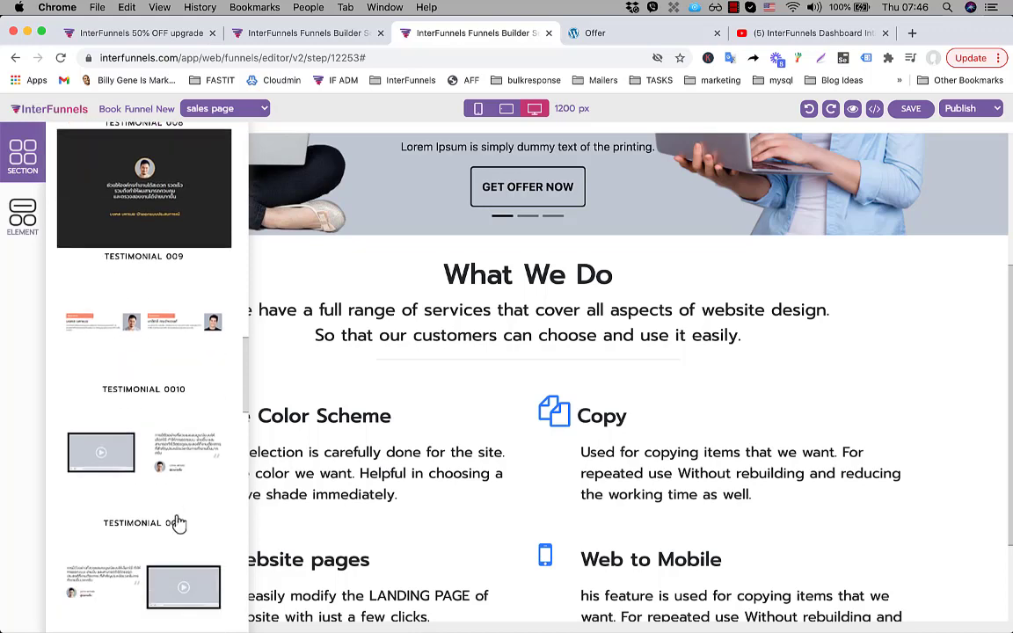
pyautogui.scroll(15, 178, 523)
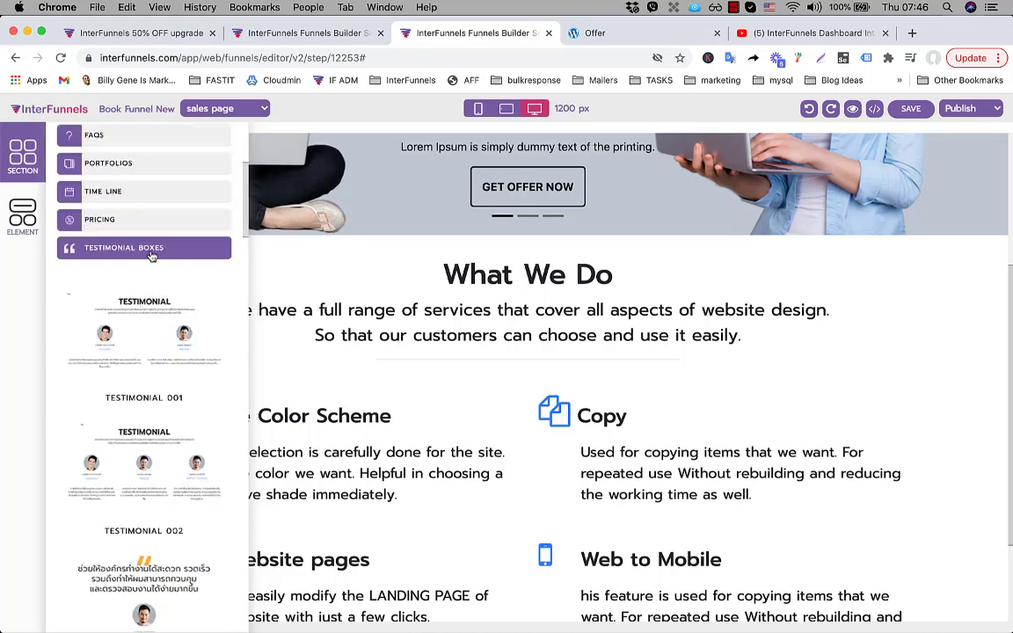
pyautogui.click(151, 252)
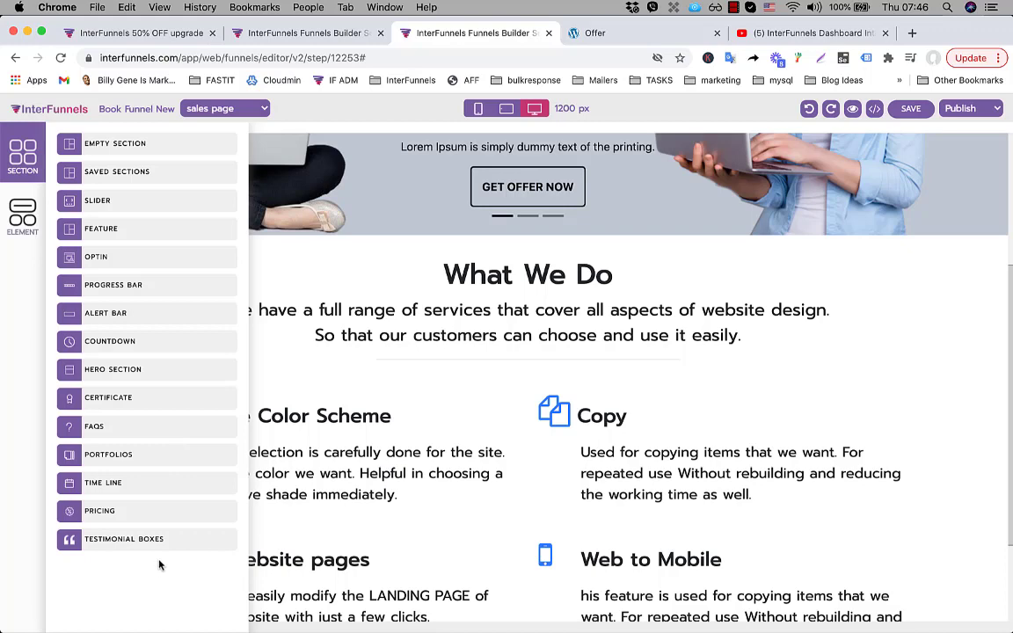
# Add an empty 1 Column section at the top of the page, directly above the slider
pyautogui.click(463, 377)
pyautogui.scroll(3, 463, 378)
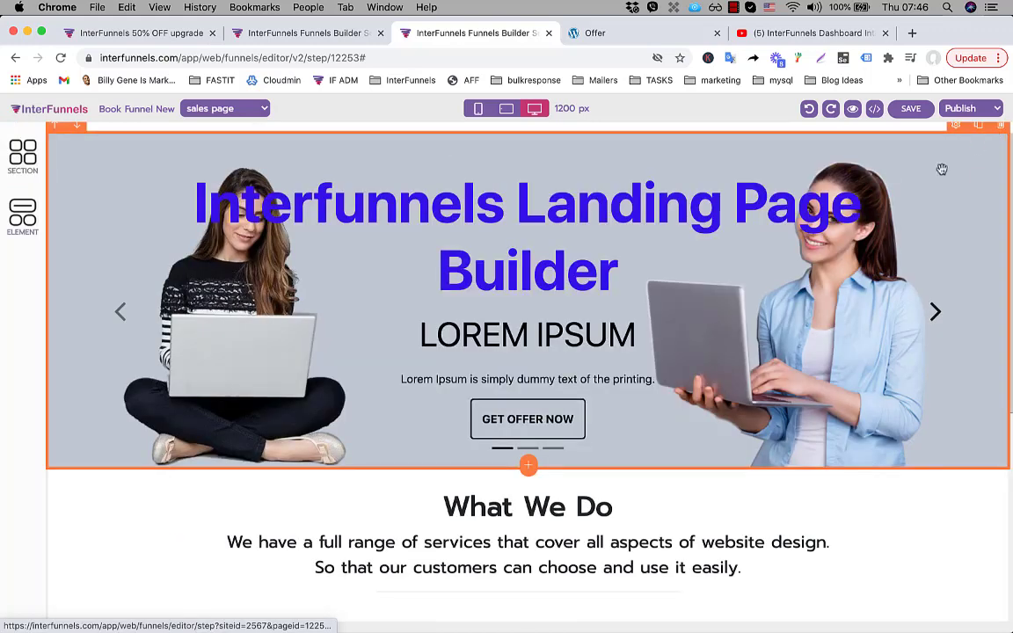
pyautogui.click(528, 437)
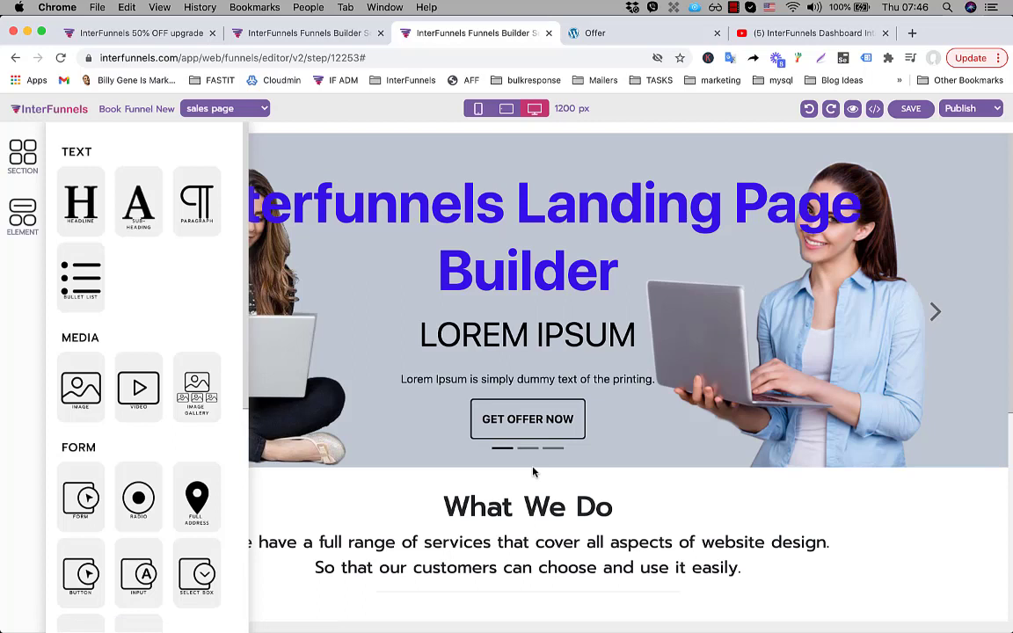
pyautogui.click(484, 480)
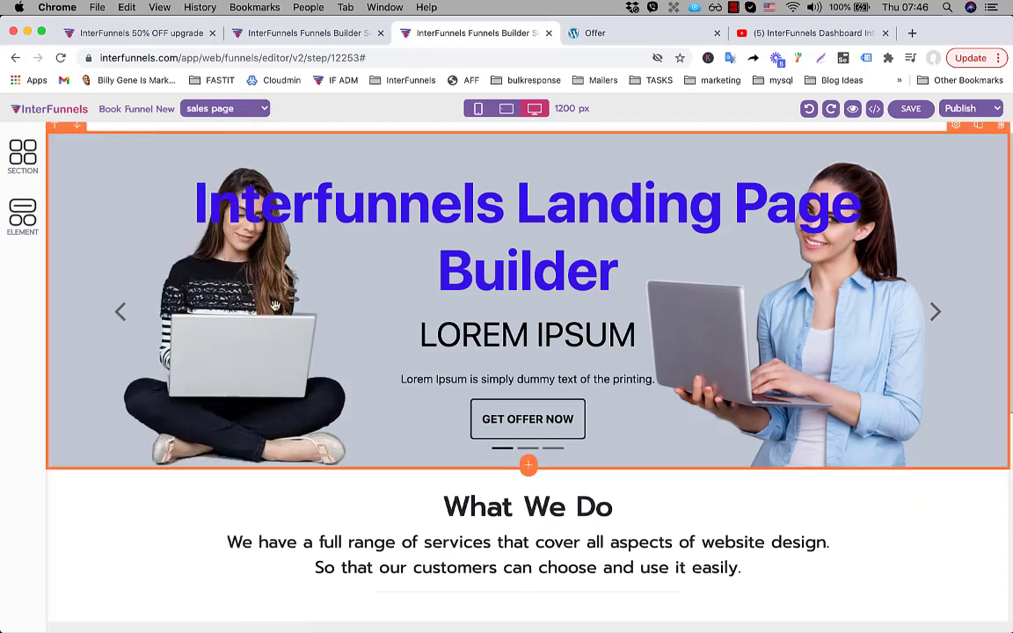
pyautogui.click(27, 173)
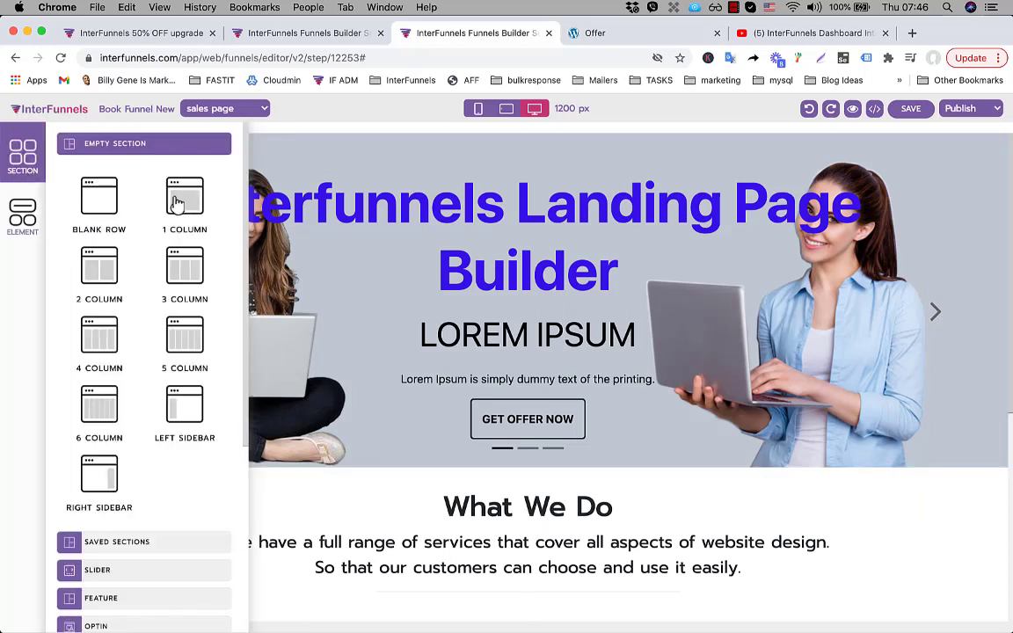
pyautogui.moveTo(169, 188); pyautogui.dragTo(536, 160)
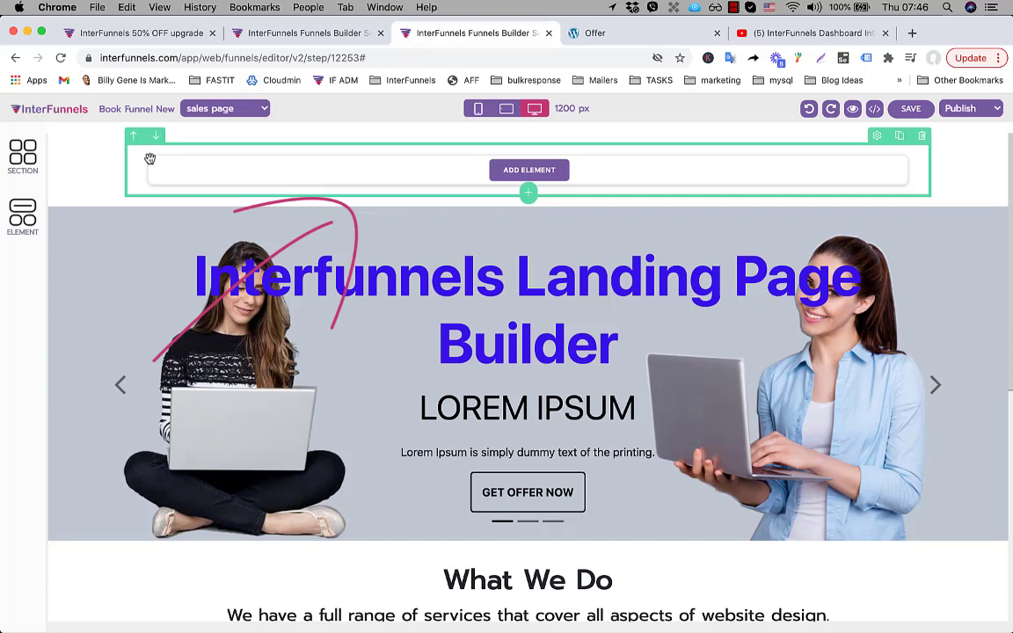
# Insert a Navigation widget into the empty one-column section above the slider
pyautogui.click(544, 172)
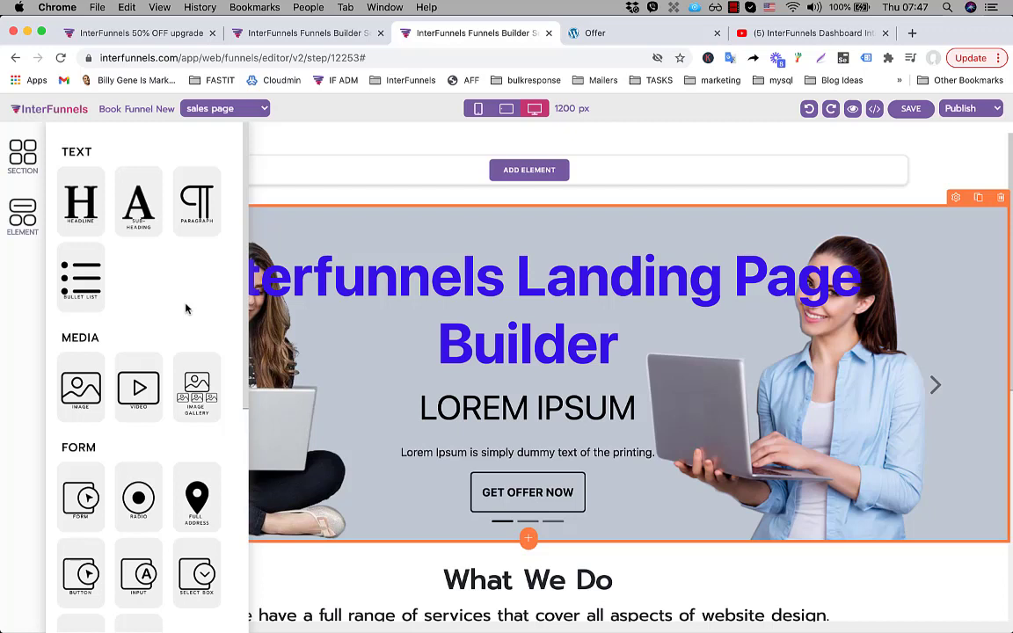
pyautogui.scroll(-3, 185, 308)
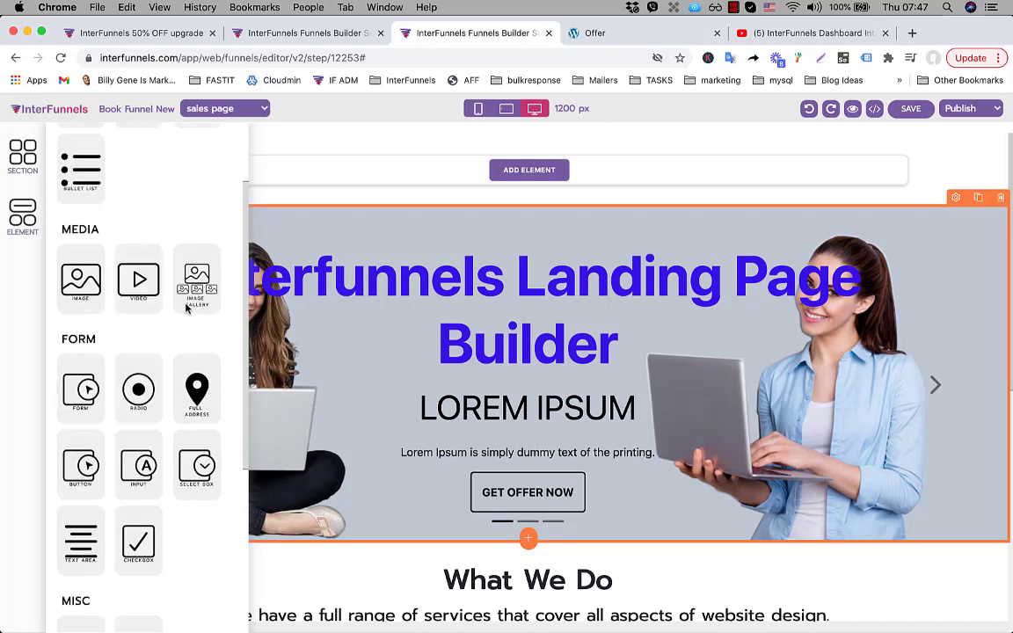
pyautogui.scroll(-3, 186, 307)
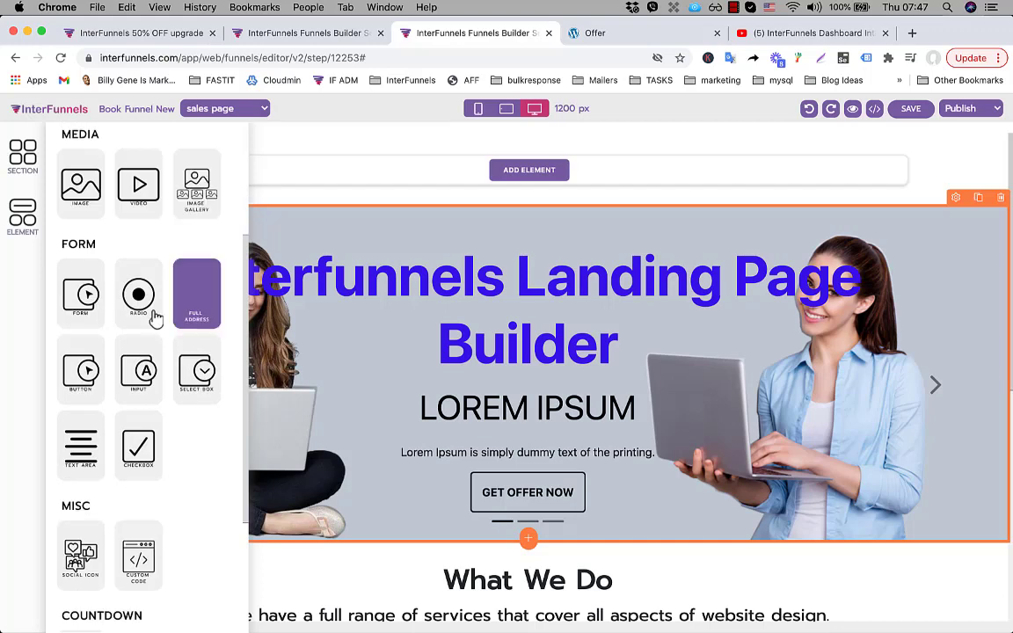
pyautogui.scroll(5, 99, 307)
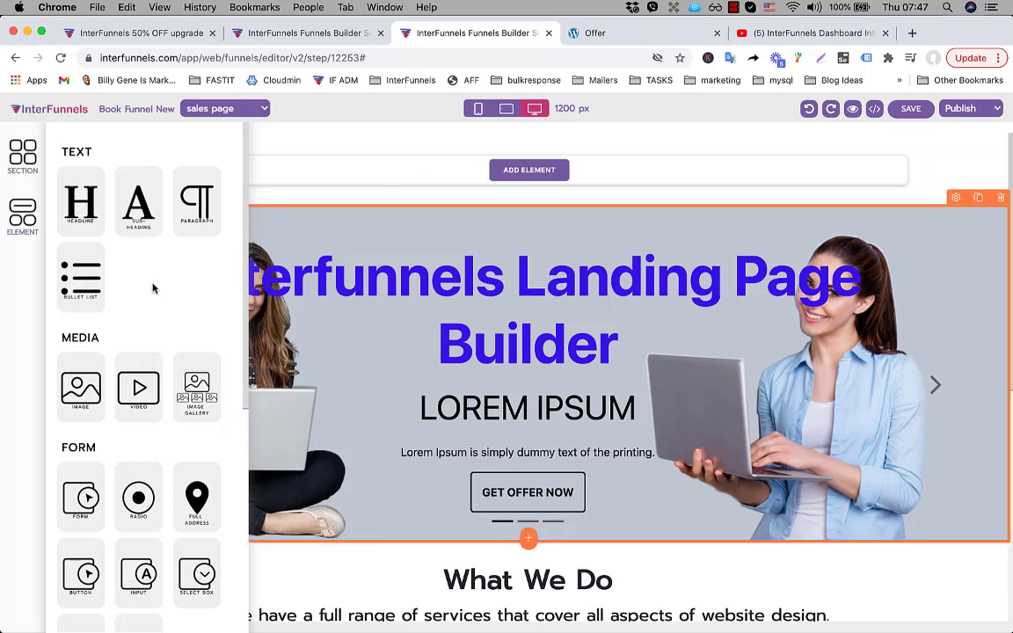
pyautogui.scroll(-5, 132, 351)
pyautogui.scroll(-2, 121, 424)
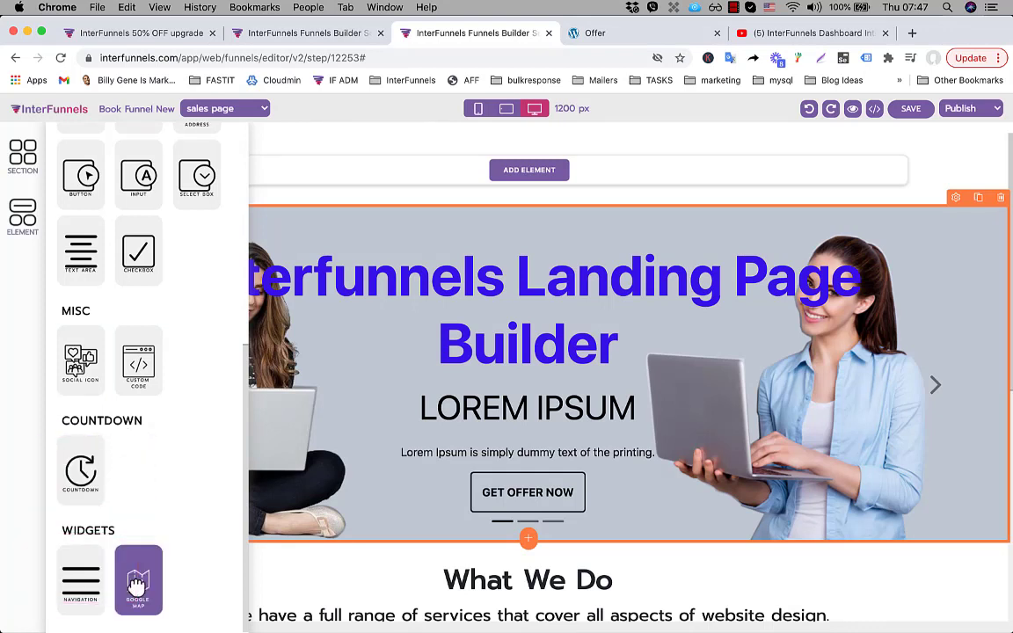
pyautogui.click(79, 581)
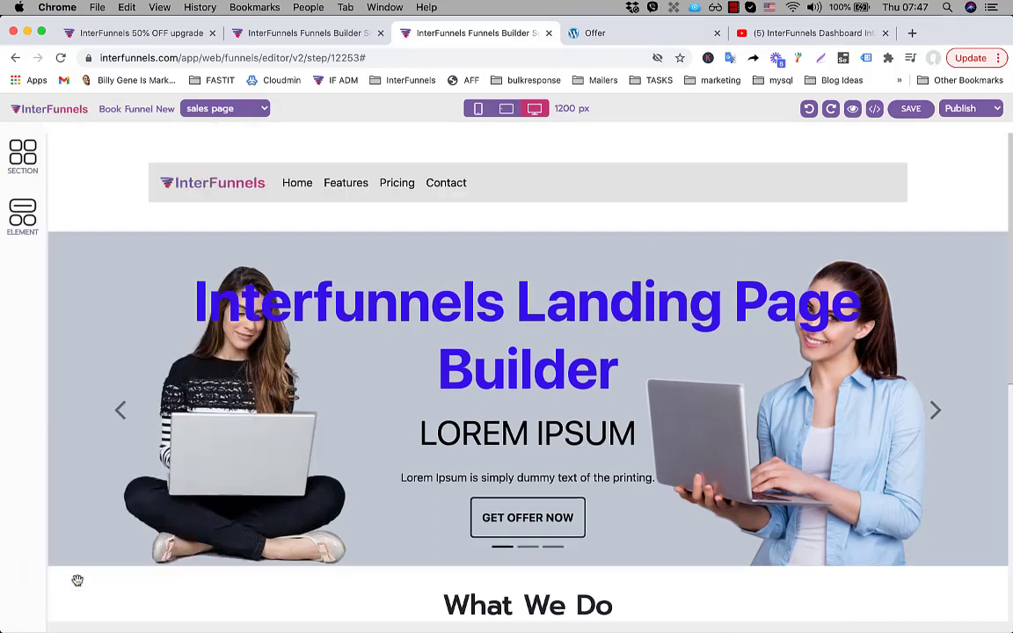
# Set the navigation menu's background color to white, #ffffff
pyautogui.click(577, 182)
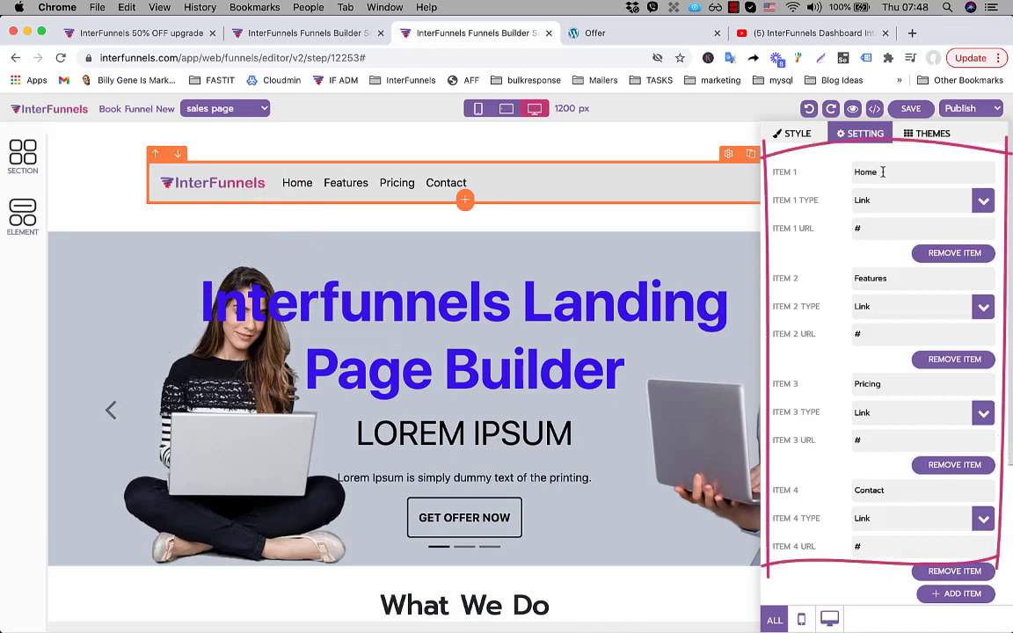
pyautogui.moveTo(883, 172); pyautogui.dragTo(816, 172)
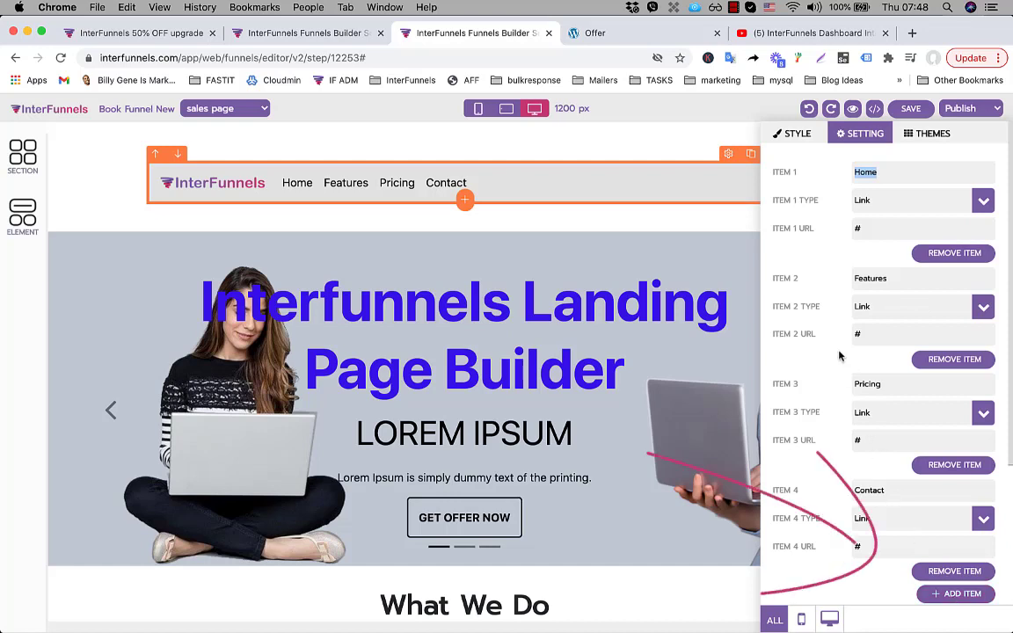
pyautogui.scroll(-2, 831, 350)
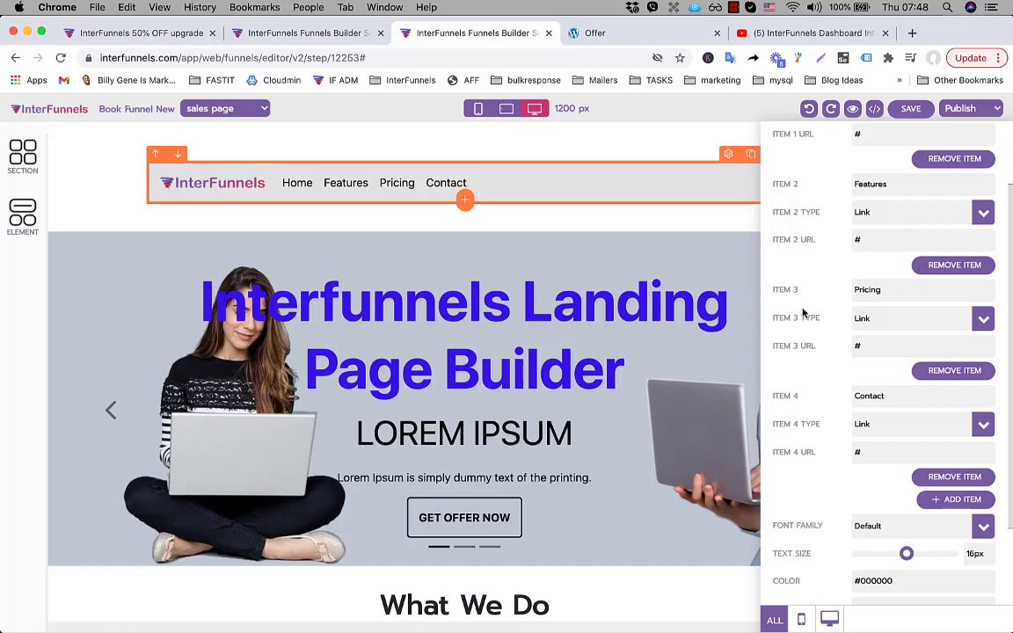
pyautogui.scroll(-3, 803, 312)
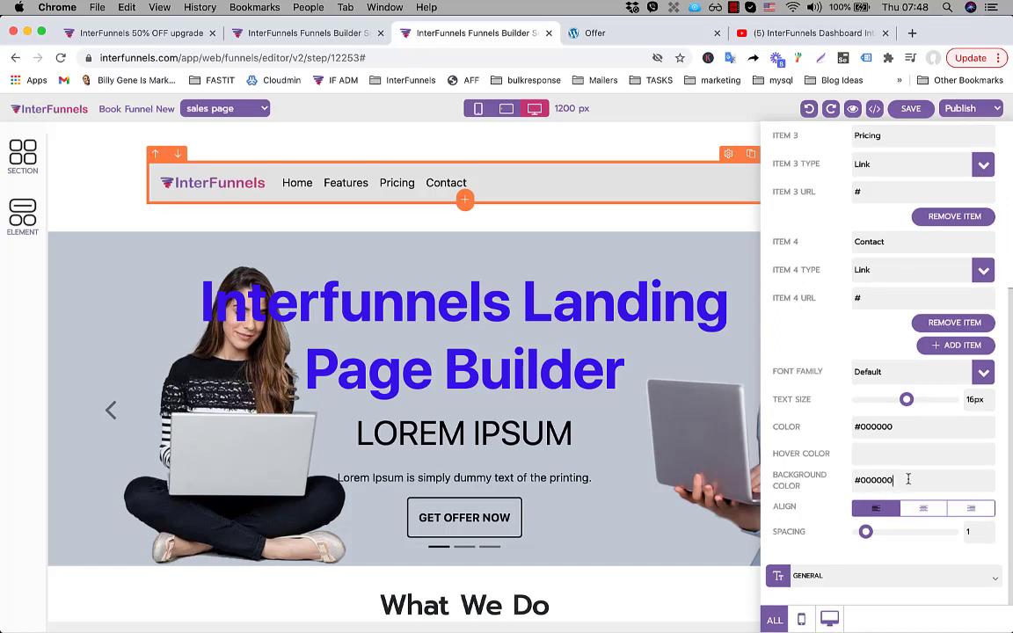
pyautogui.moveTo(903, 505); pyautogui.dragTo(838, 502)
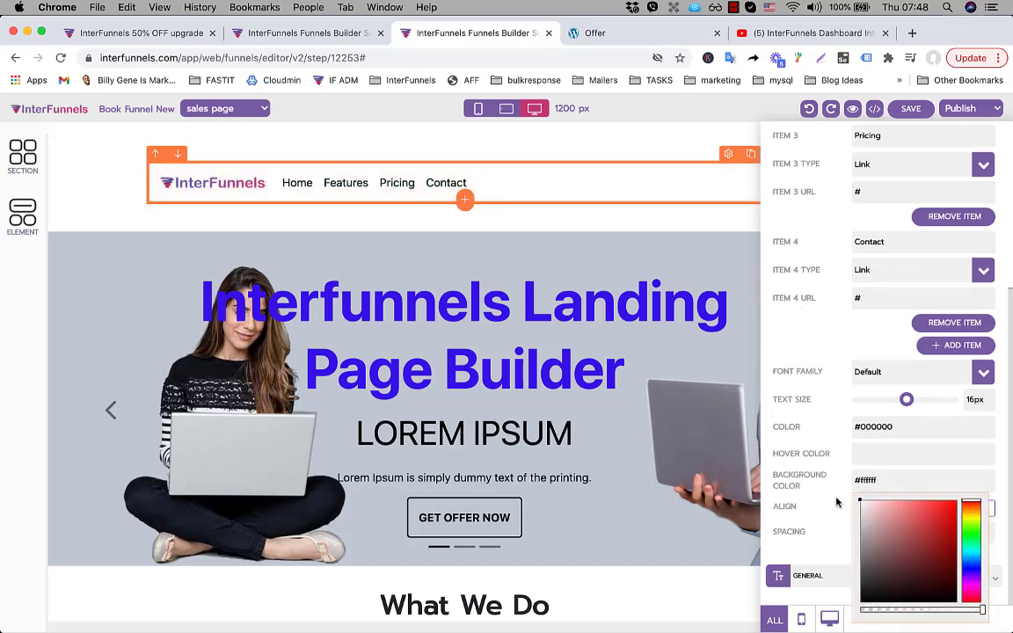
pyautogui.click(814, 435)
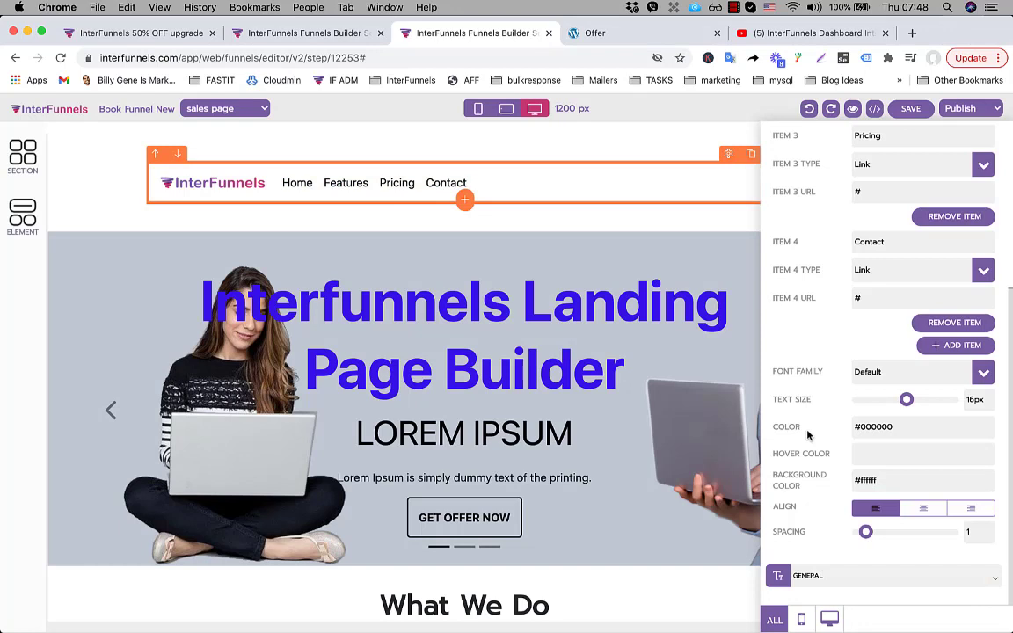
# Right-align the navigation menu items, with spacing 19 and text size 22
pyautogui.click(975, 514)
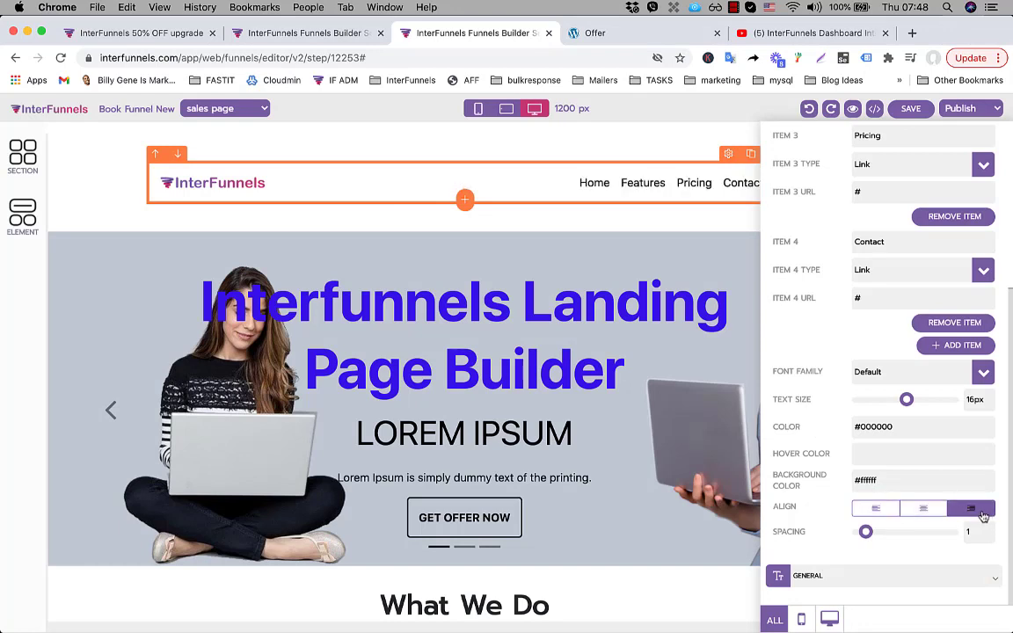
pyautogui.moveTo(867, 532); pyautogui.dragTo(944, 534)
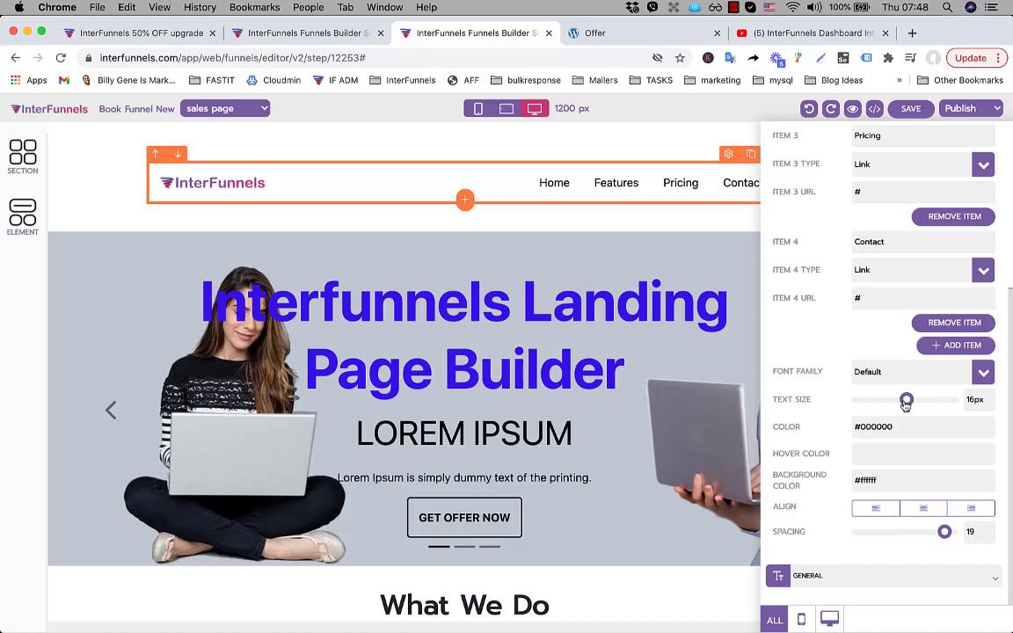
pyautogui.moveTo(907, 402); pyautogui.dragTo(880, 410)
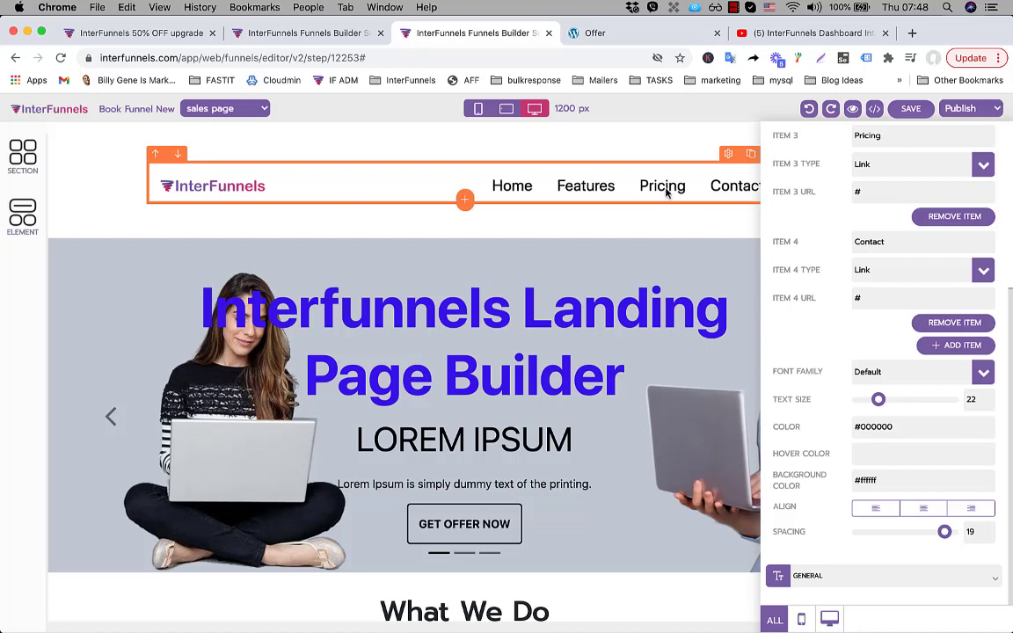
# Set the navigation menu's hover color to red, #f83434
pyautogui.click(908, 455)
pyautogui.moveTo(901, 482); pyautogui.dragTo(935, 476)
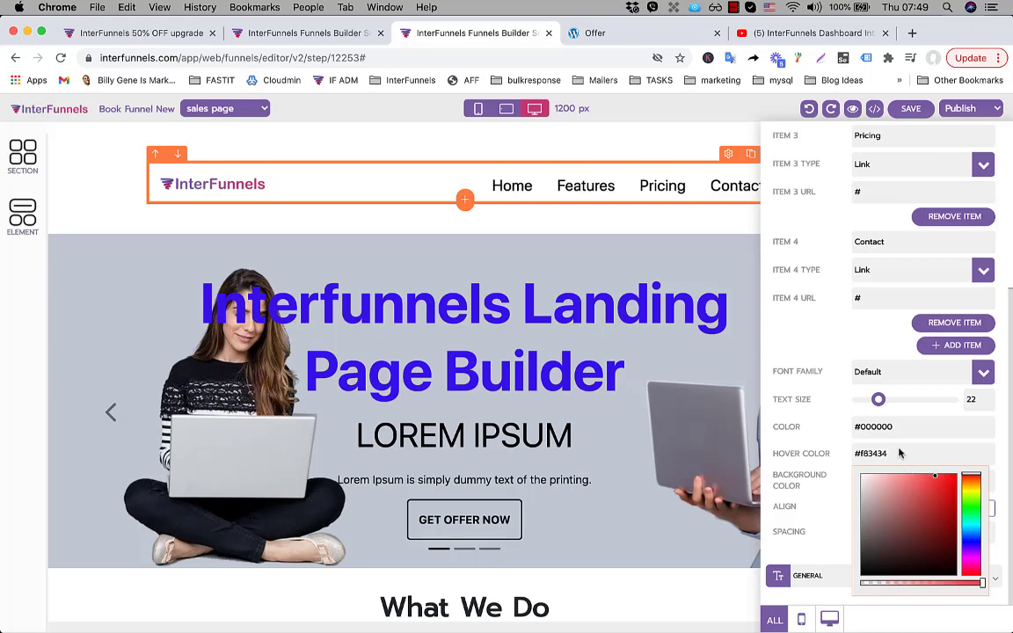
pyautogui.click(674, 210)
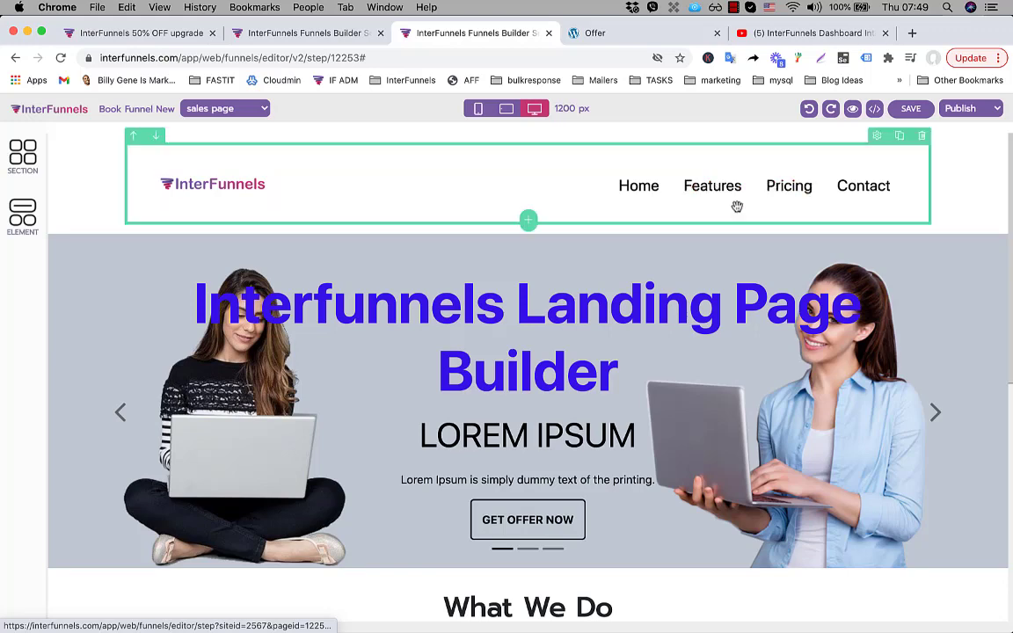
# Look over the page and the column layouts offered for a new row below the navigation menu
pyautogui.scroll(-2, 609, 288)
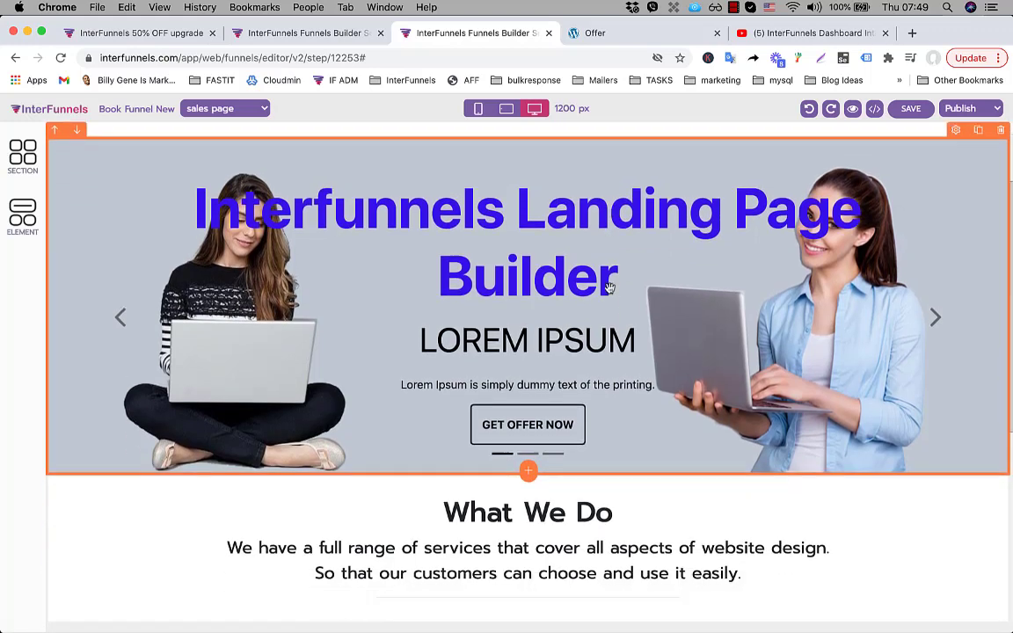
pyautogui.scroll(2, 524, 297)
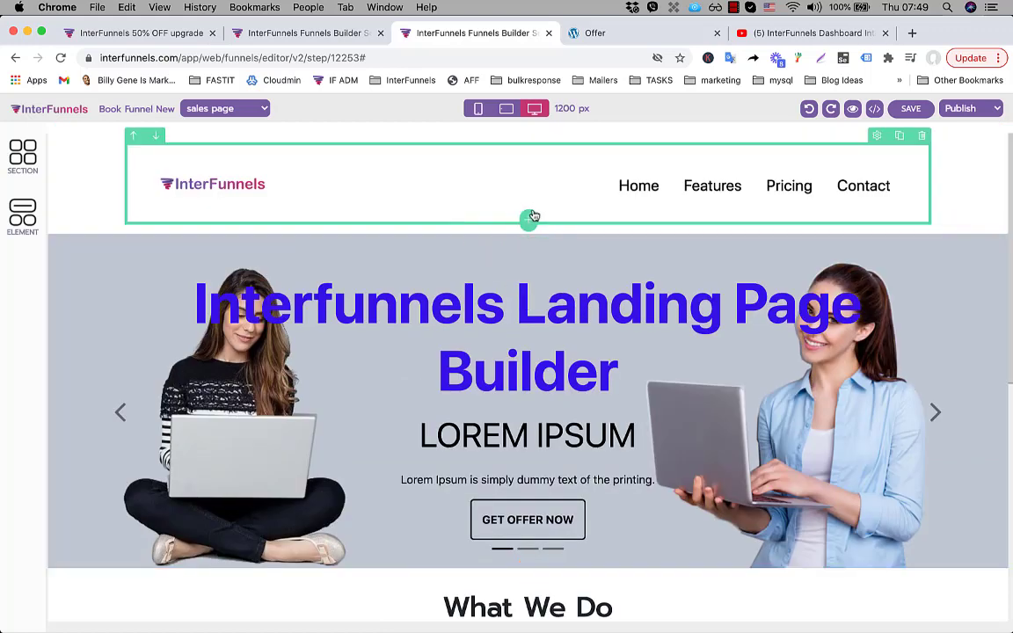
pyautogui.click(528, 222)
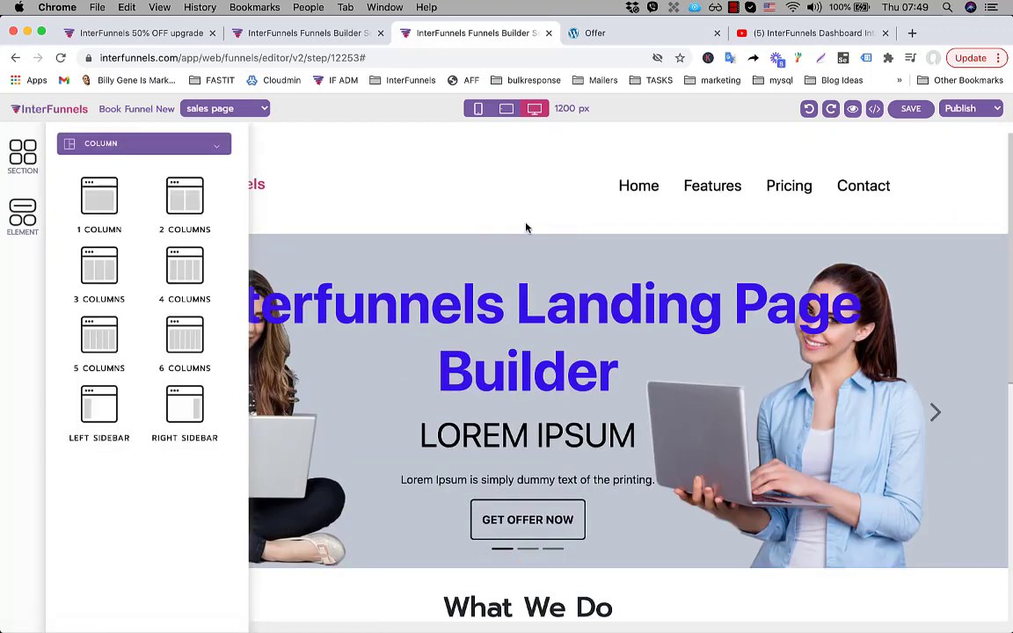
pyautogui.click(547, 200)
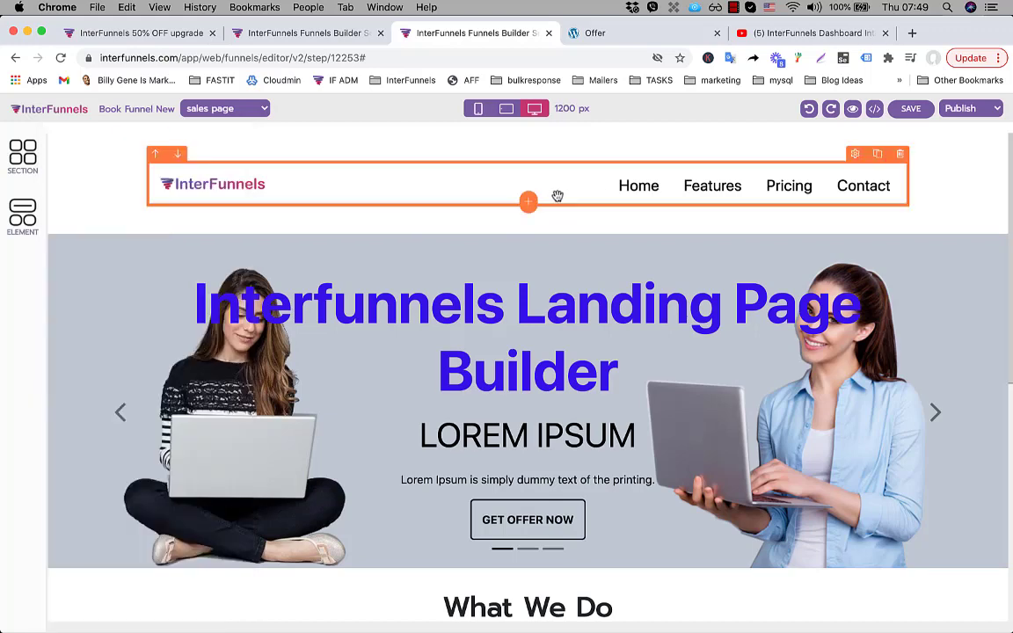
pyautogui.scroll(-5, 530, 220)
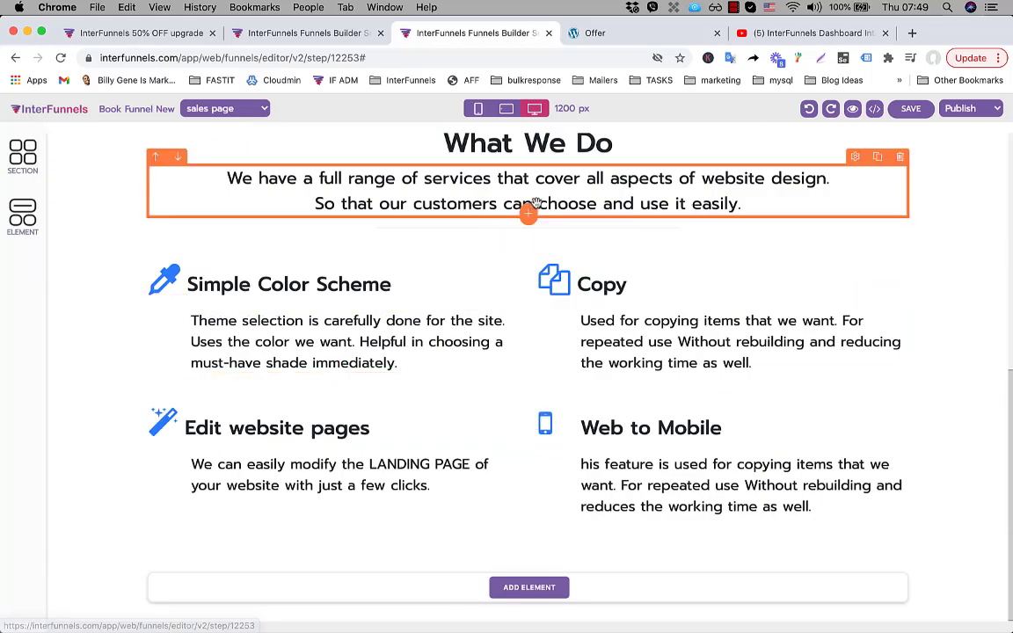
pyautogui.scroll(5, 525, 208)
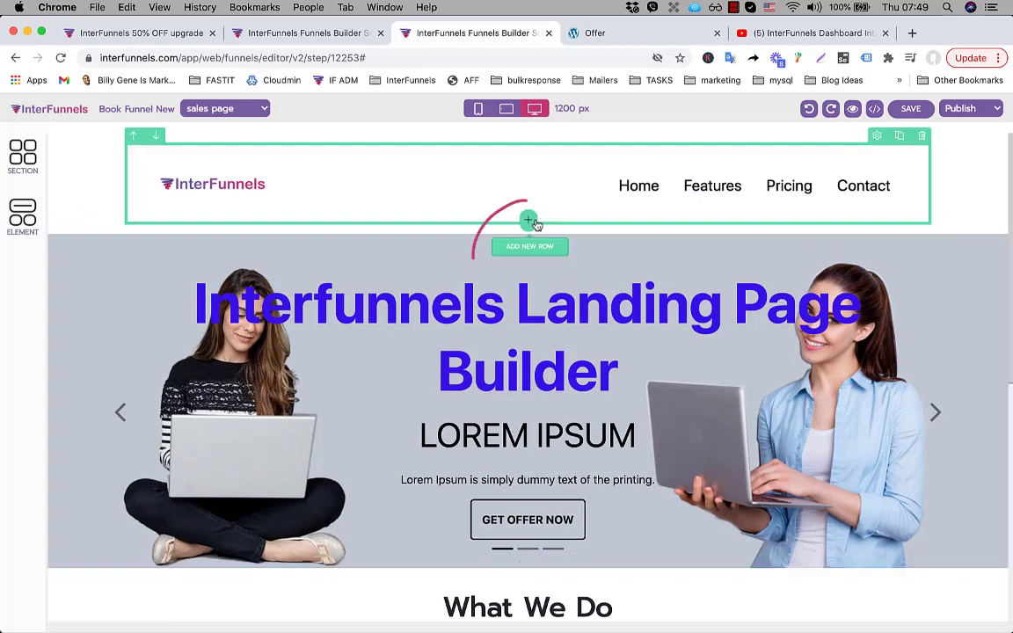
pyautogui.click(529, 220)
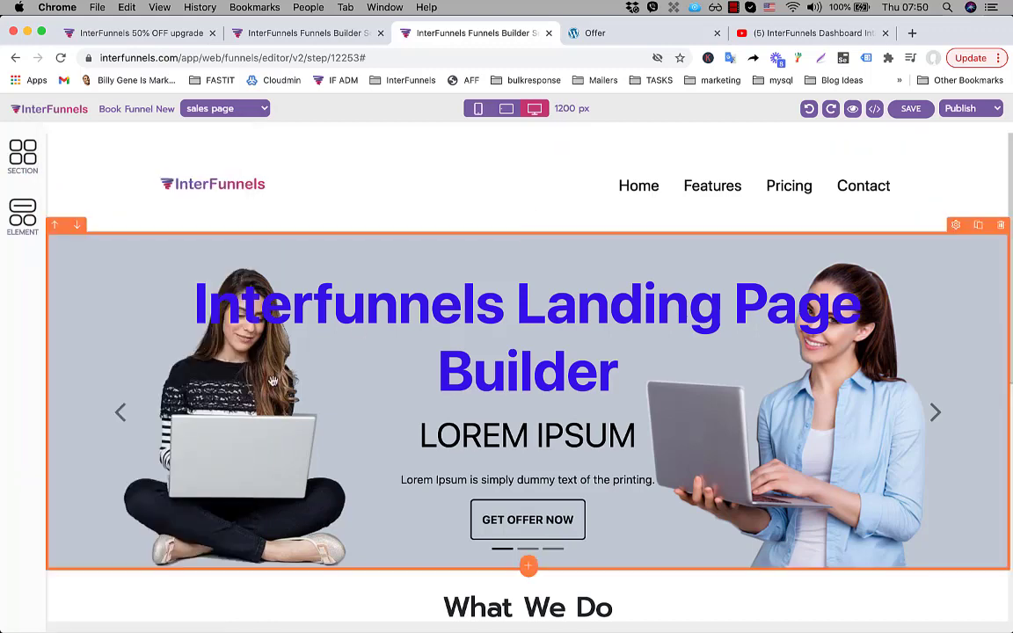
pyautogui.scroll(-4, 249, 334)
pyautogui.scroll(-1, 276, 369)
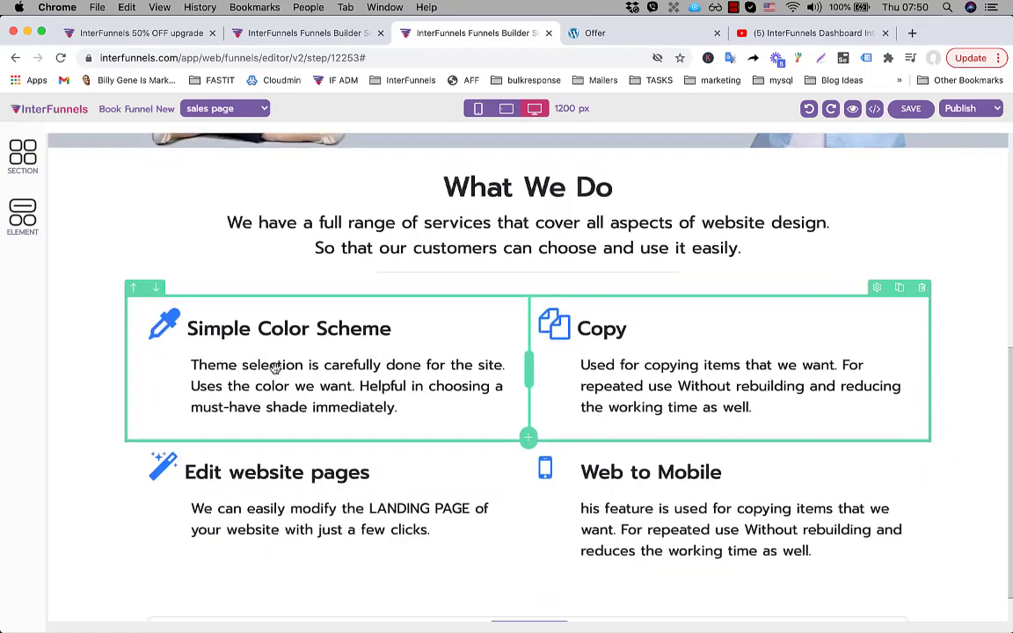
pyautogui.scroll(5, 275, 368)
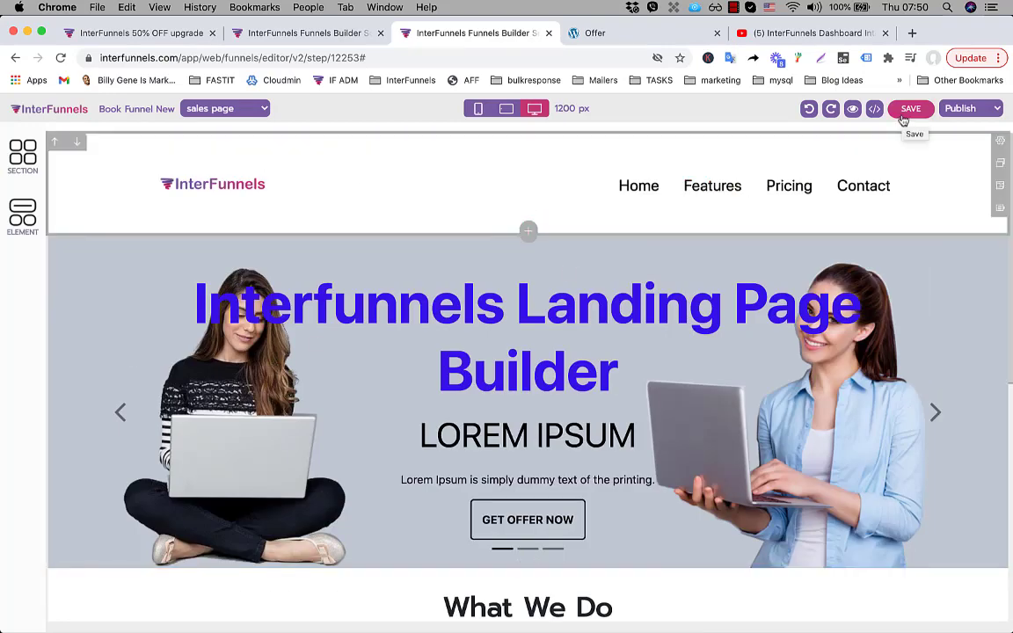
# Review the slider's setting and style options, and look over the rest of the page
pyautogui.click(475, 304)
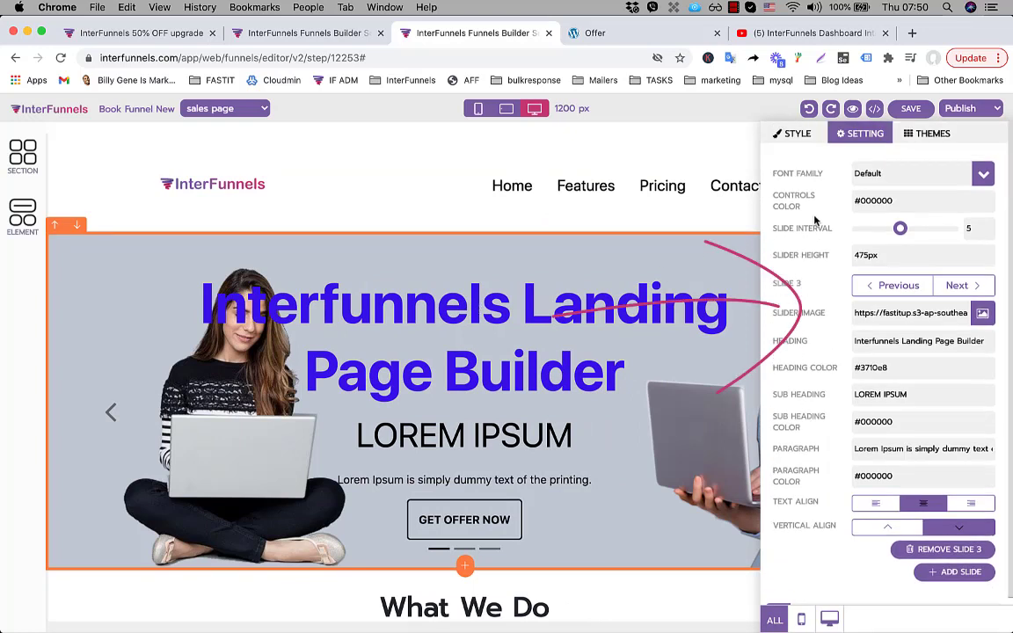
pyautogui.click(800, 137)
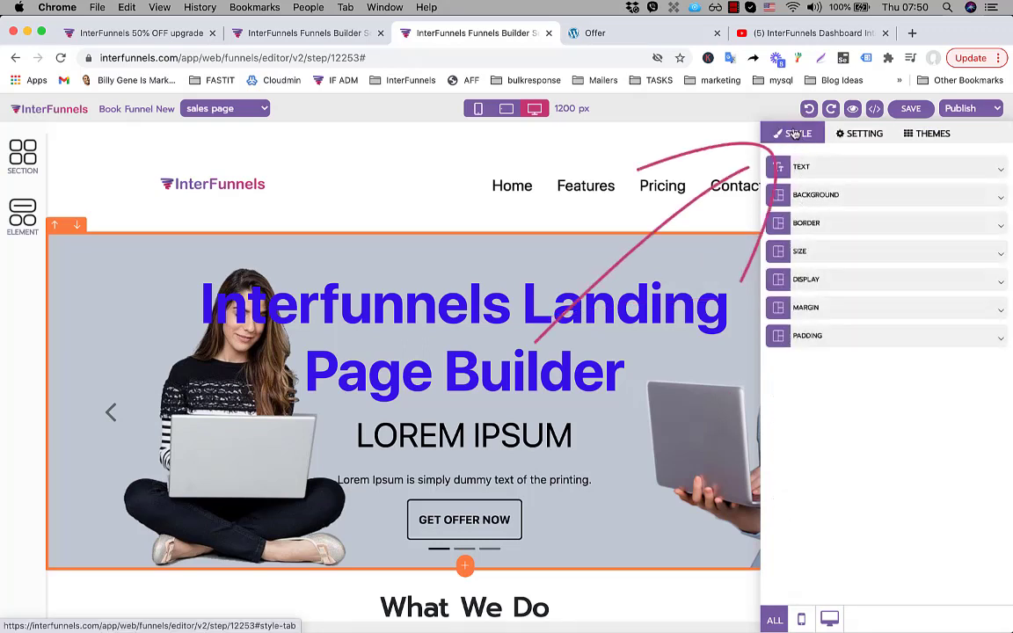
pyautogui.click(861, 135)
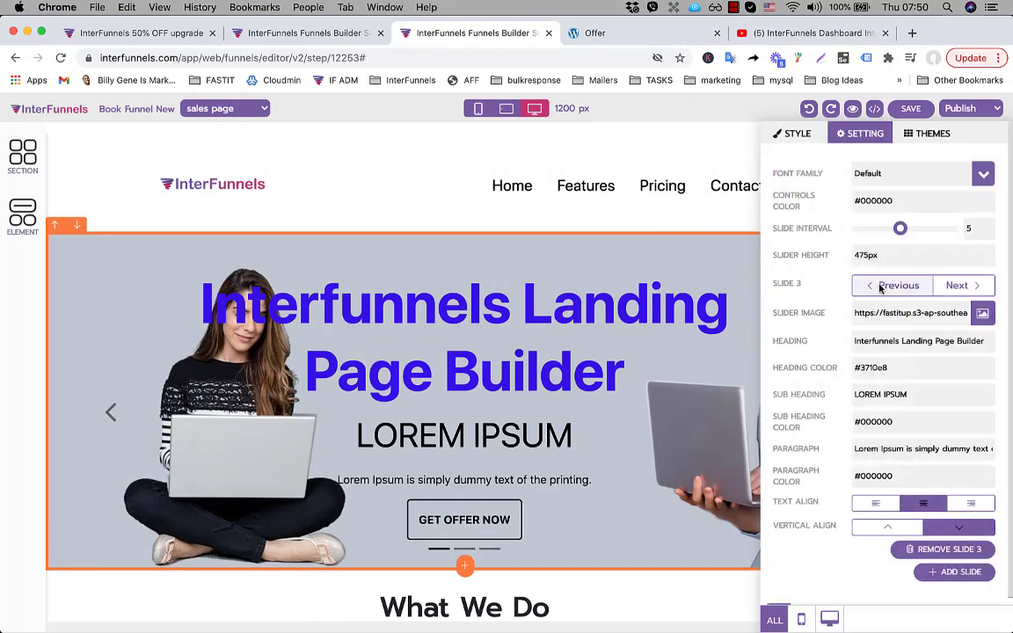
pyautogui.click(636, 282)
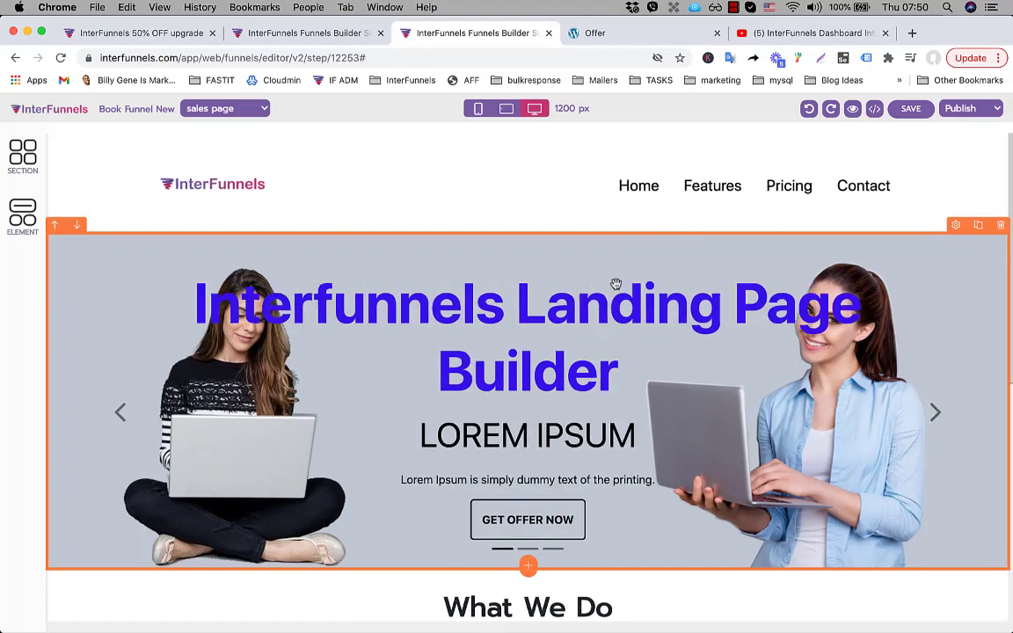
pyautogui.scroll(-5, 616, 284)
pyautogui.scroll(5, 634, 267)
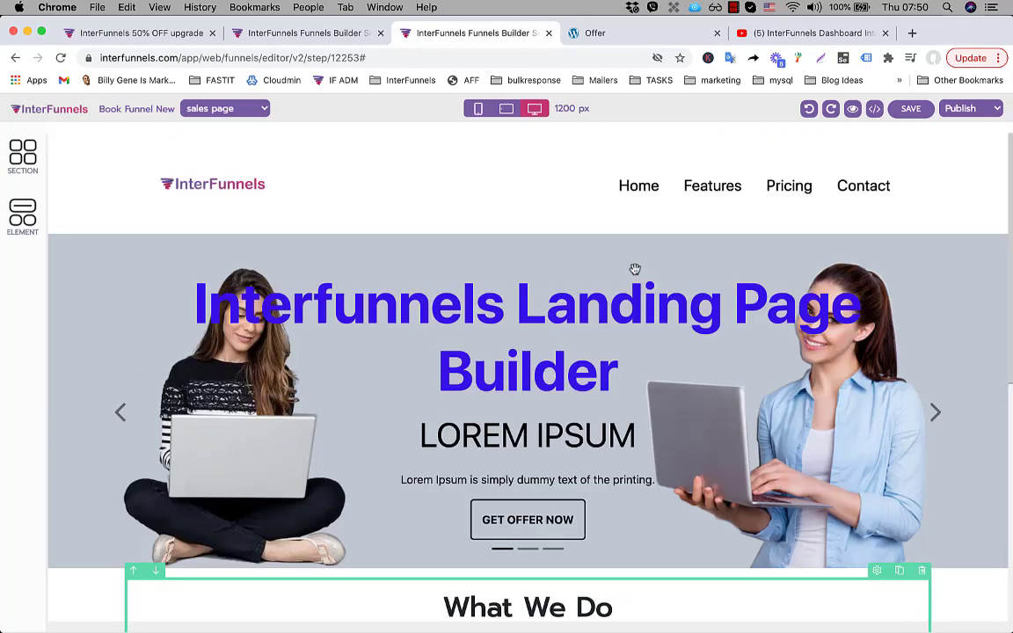
# Apply the light blue button theme with the circled arrow to the slider's GET OFFER NOW button
pyautogui.click(538, 511)
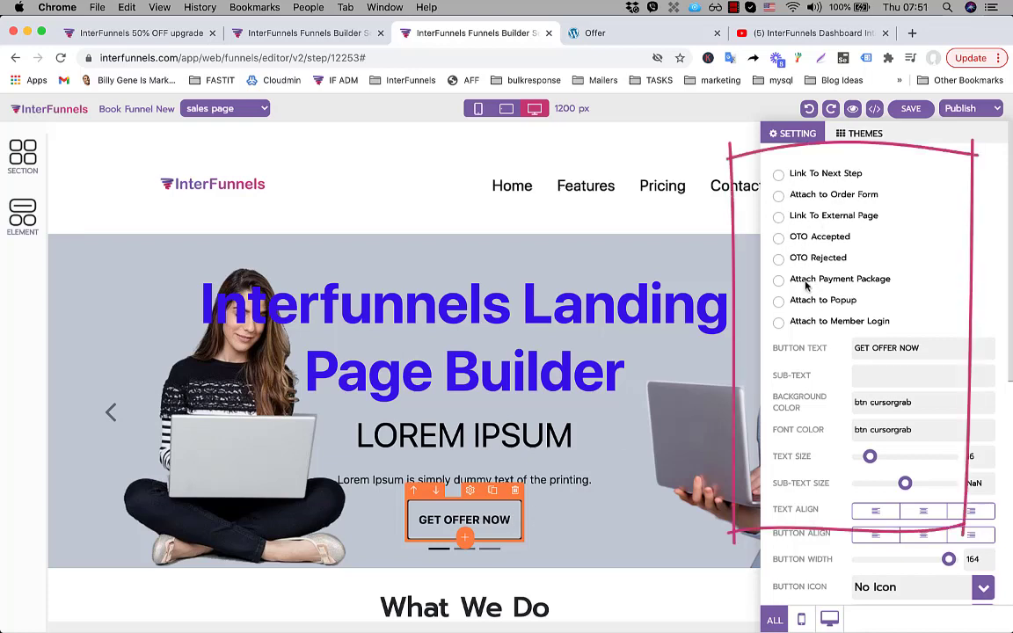
pyautogui.click(863, 137)
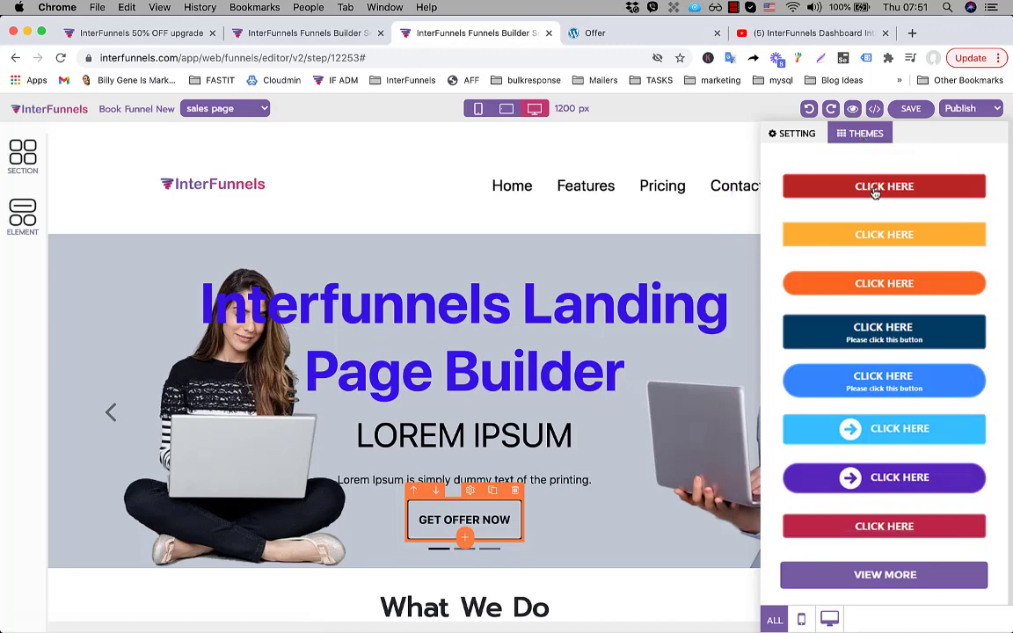
pyautogui.click(882, 429)
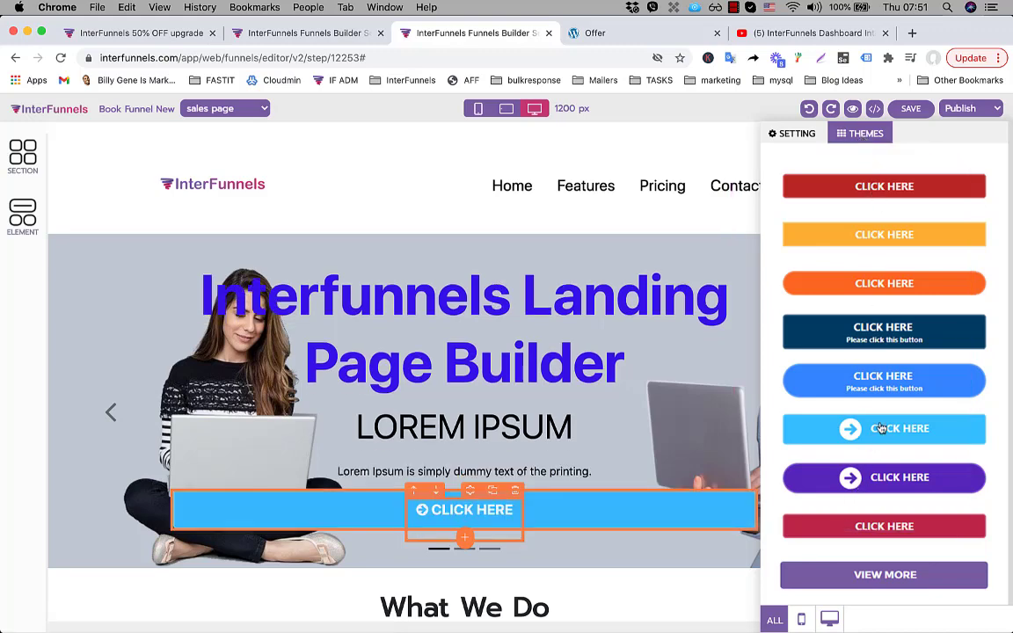
pyautogui.click(696, 550)
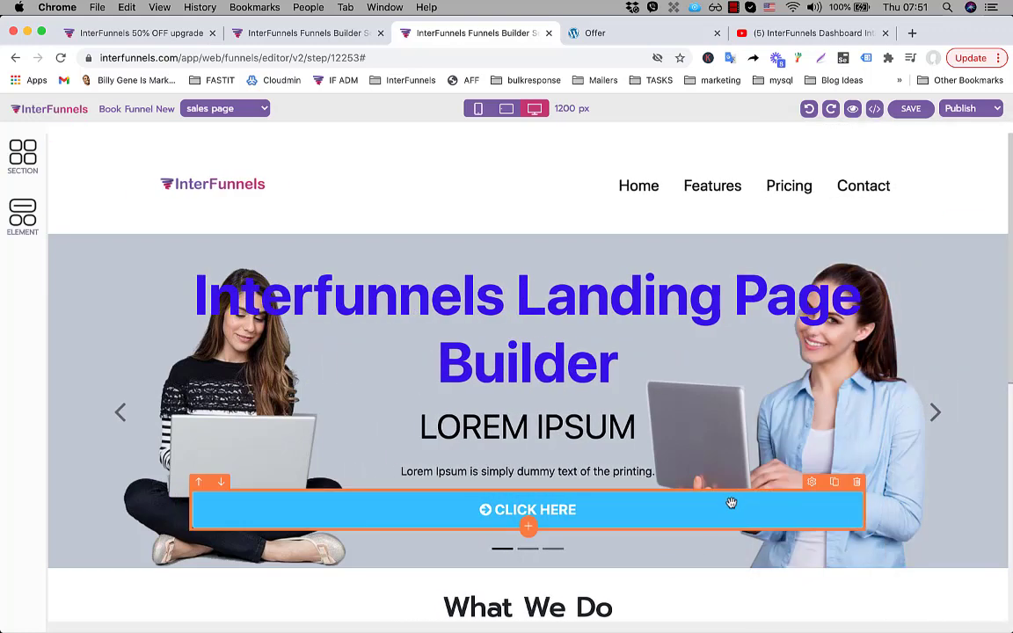
# Set the width of the slider's CLICK HERE button to 30
pyautogui.click(731, 503)
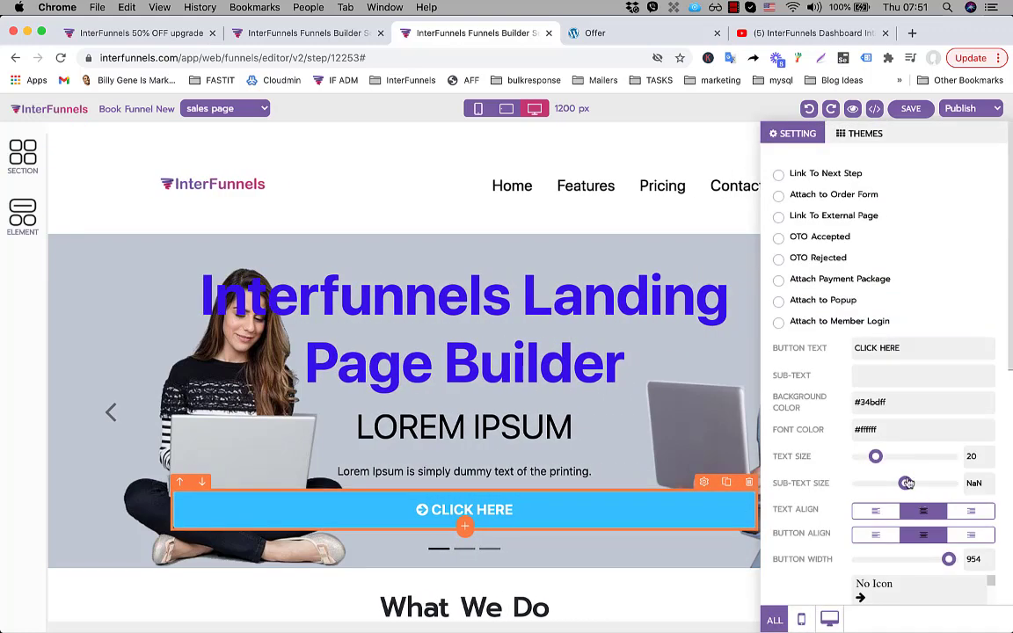
pyautogui.scroll(-1, 906, 493)
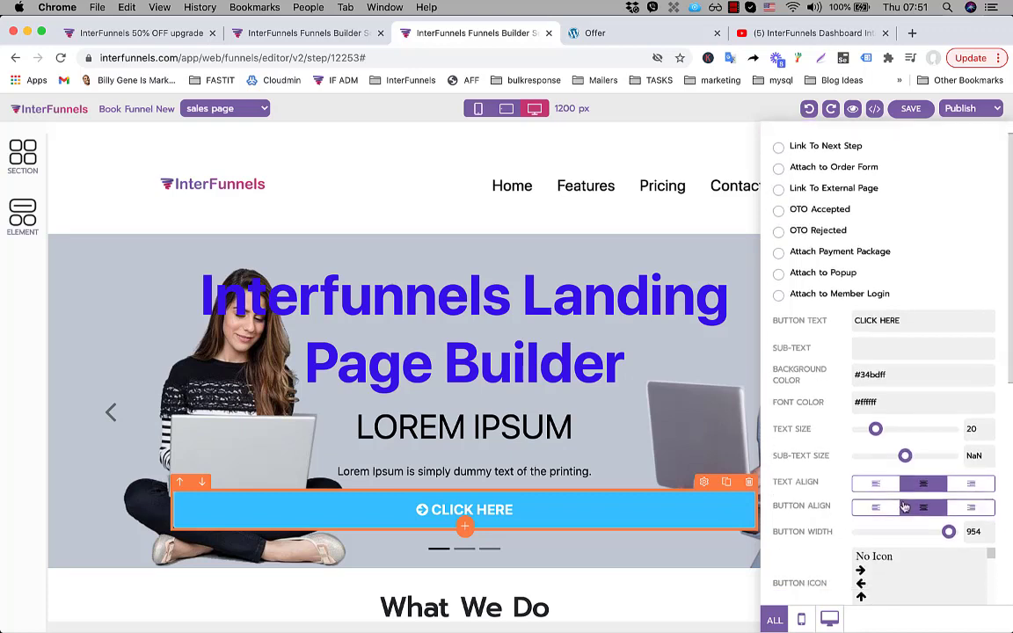
pyautogui.scroll(-3, 906, 508)
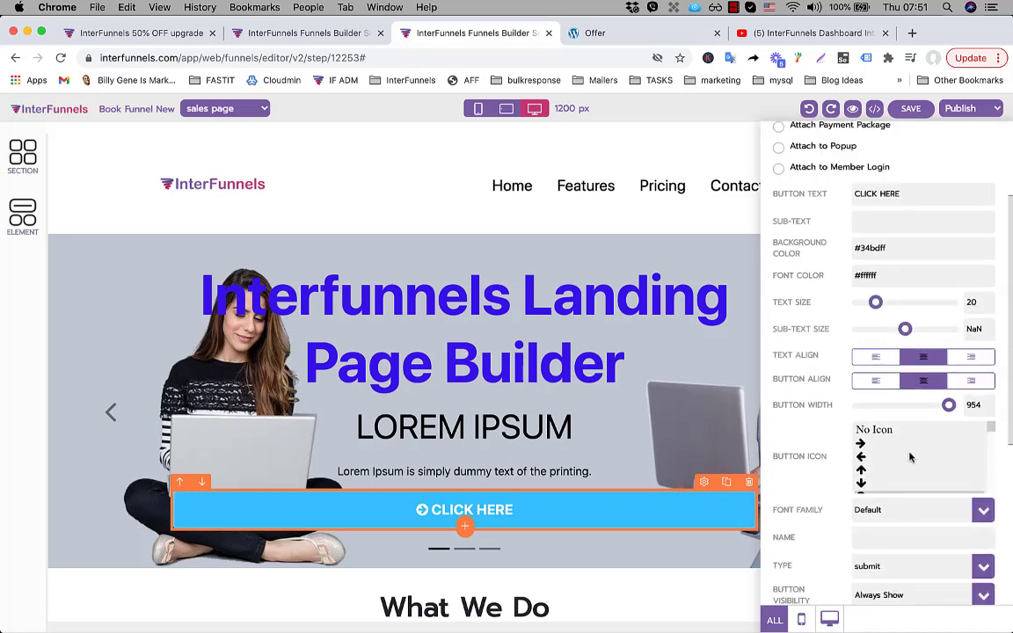
pyautogui.moveTo(949, 406); pyautogui.dragTo(883, 436)
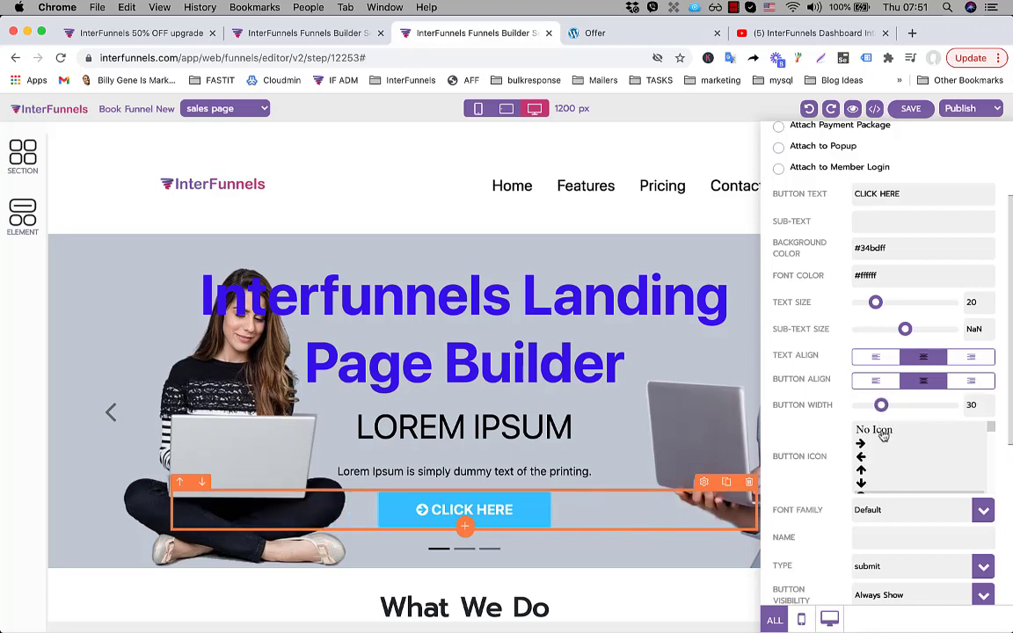
# Set the CLICK HERE button's background color to red, #ff0000
pyautogui.click(902, 251)
pyautogui.moveTo(921, 280); pyautogui.dragTo(965, 267)
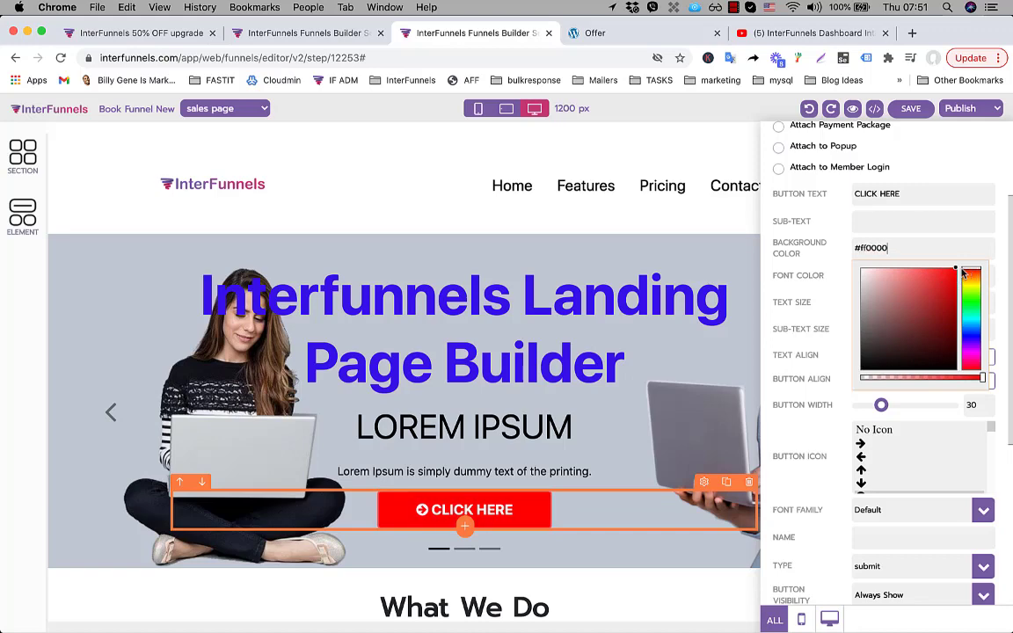
pyautogui.click(655, 289)
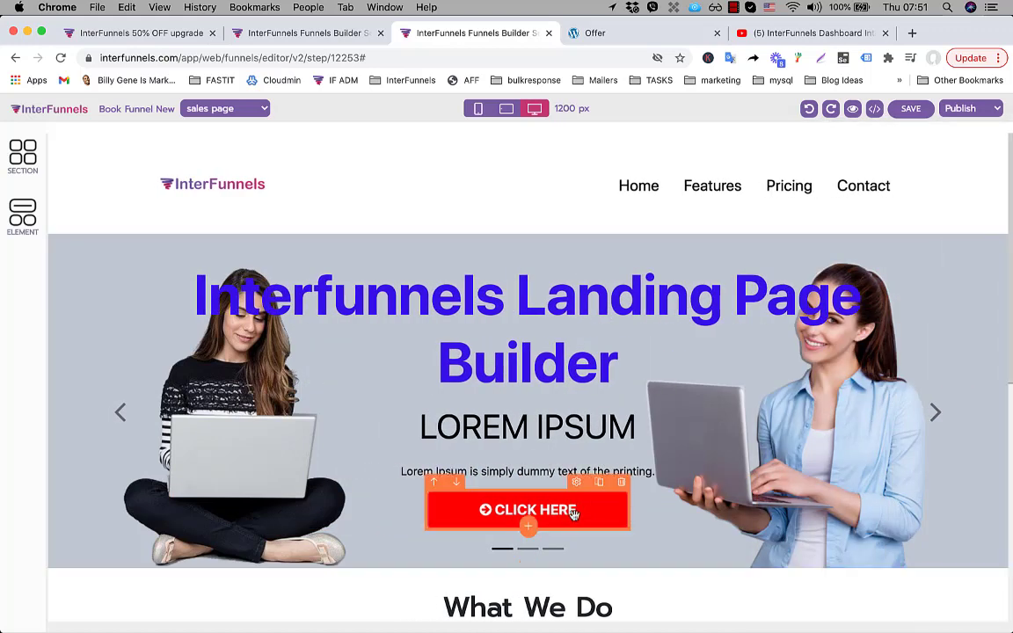
# Review the setting options of the CLICK HERE button and of the slider around it
pyautogui.click(573, 517)
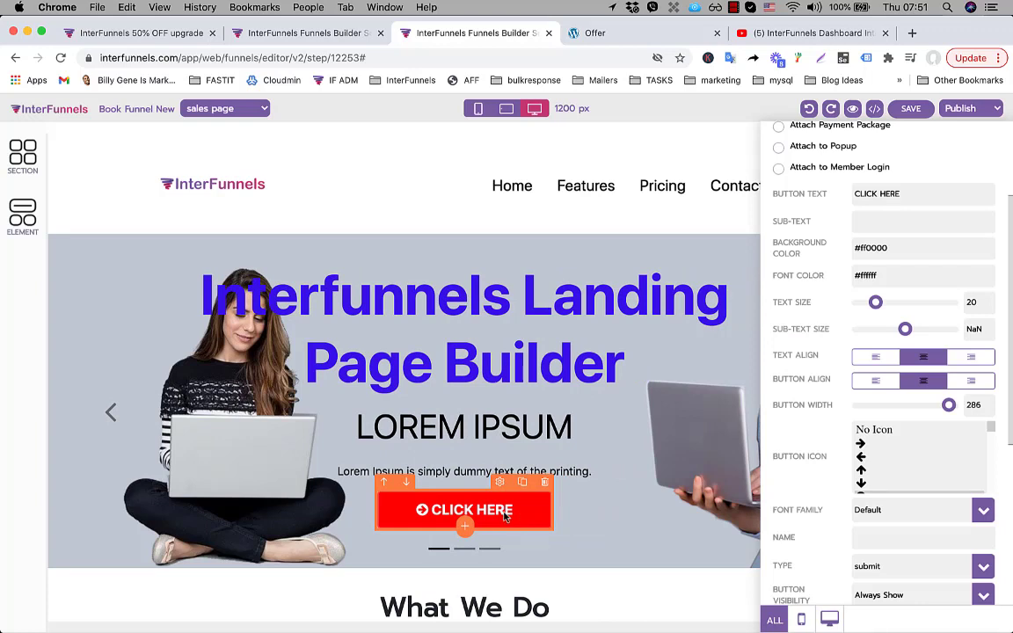
pyautogui.scroll(4, 787, 249)
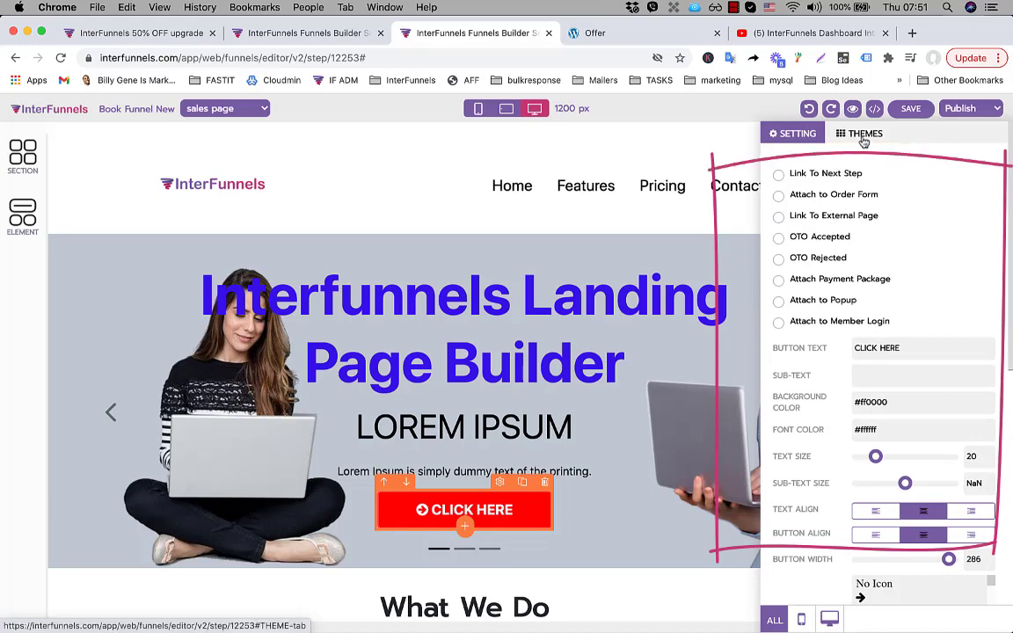
pyautogui.click(687, 282)
pyautogui.click(687, 282)
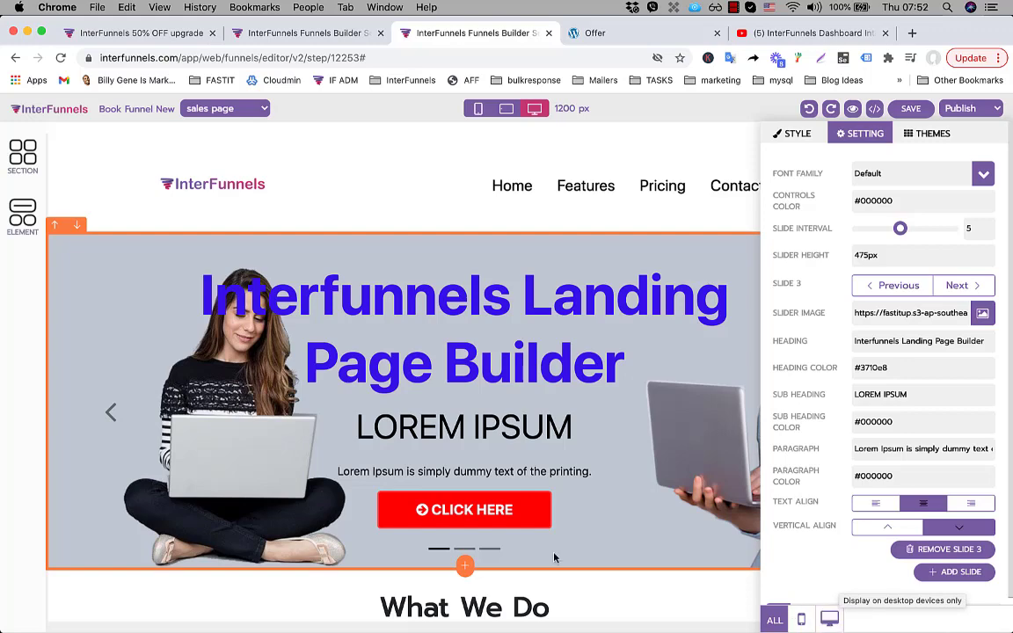
pyautogui.click(482, 458)
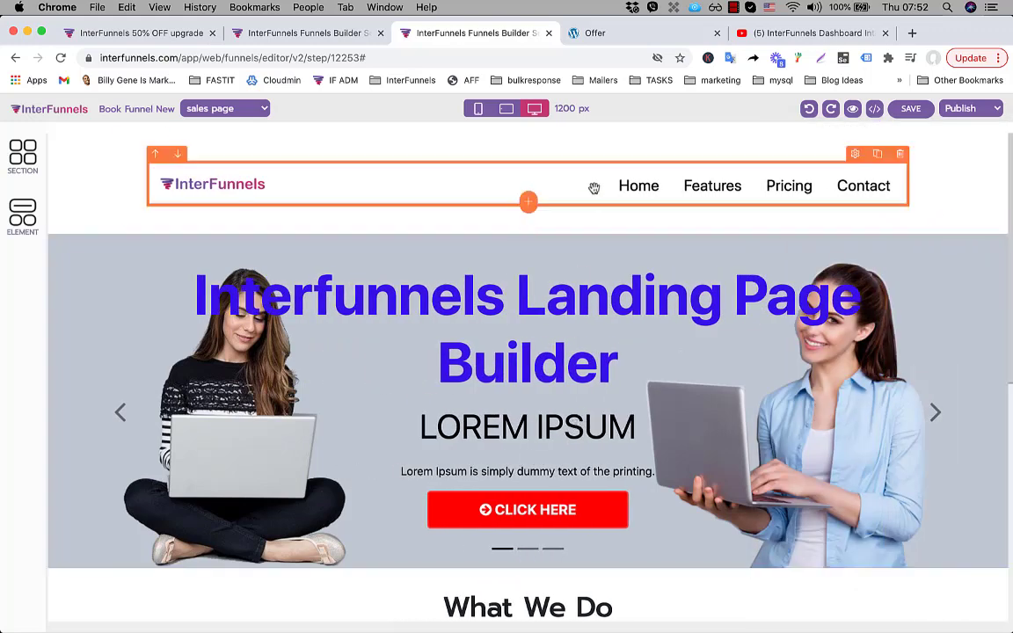
# Switch to the MunchEye offer page and skim its content as a reference for the layout
pyautogui.click(606, 33)
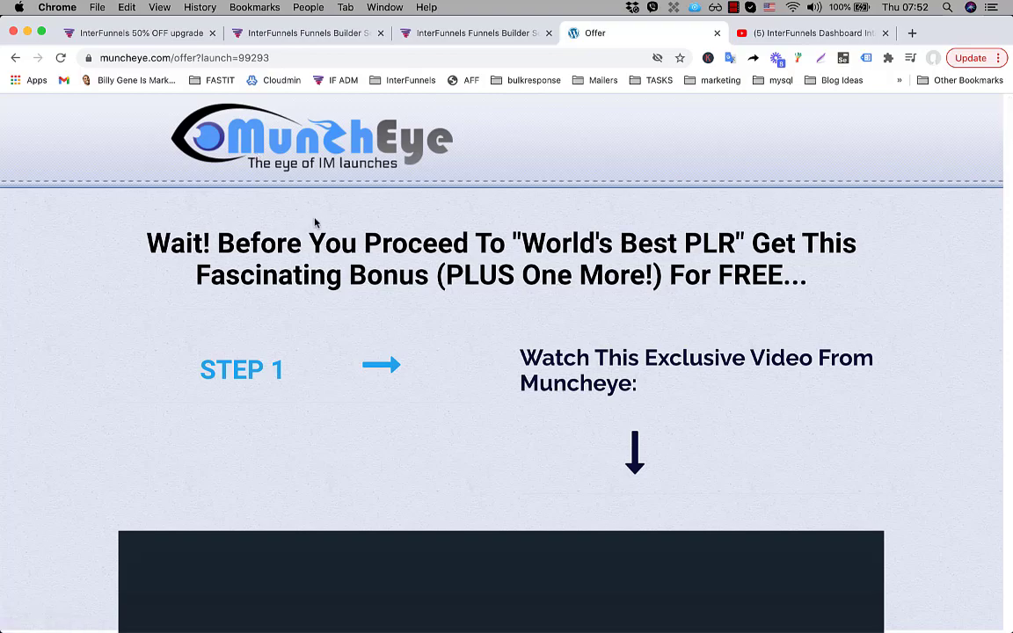
pyautogui.scroll(-1, 317, 222)
pyautogui.scroll(-10, 319, 223)
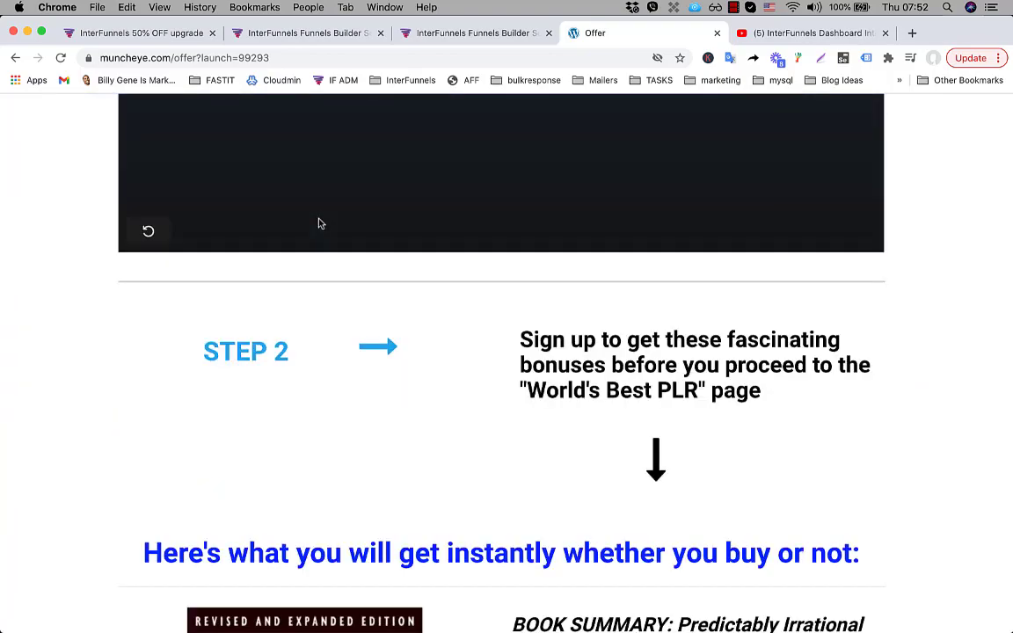
pyautogui.scroll(-6, 319, 223)
pyautogui.scroll(-2, 319, 223)
pyautogui.scroll(15, 319, 223)
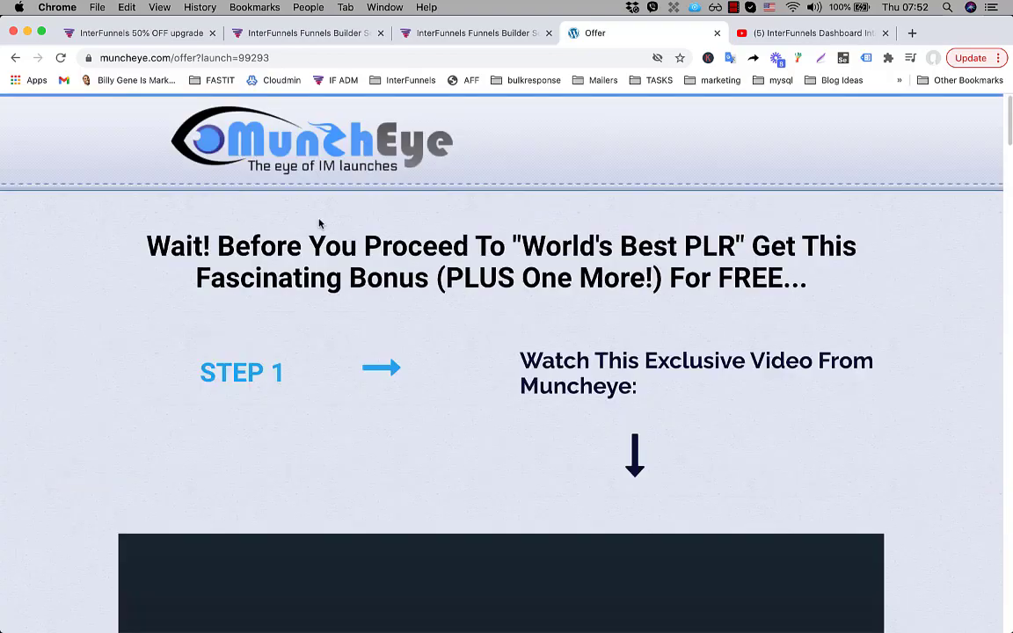
# Return to the InterFunnels editor and reload the sales page to discard its unsaved edits
pyautogui.click(458, 33)
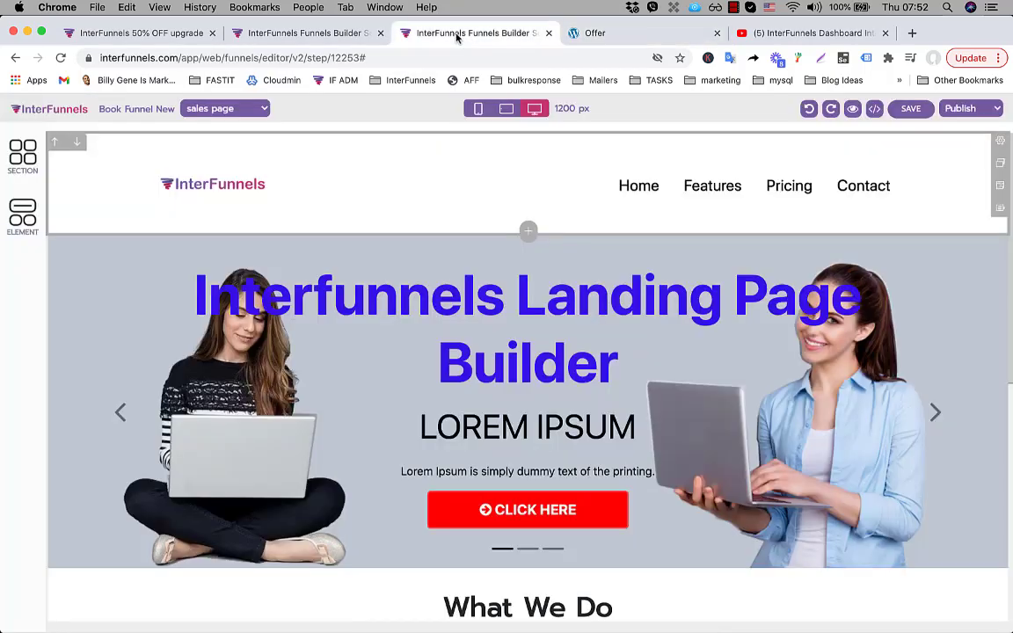
pyautogui.click(61, 60)
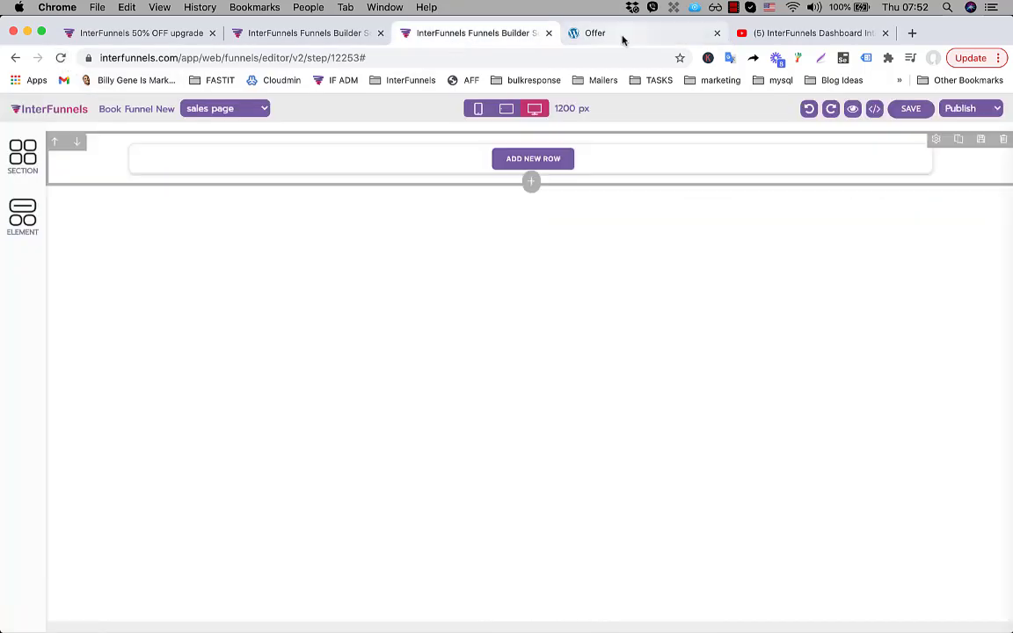
# Examine the MunchEye offer page's section structure from its header down to the e-mail sign-up form and footer
pyautogui.click(623, 36)
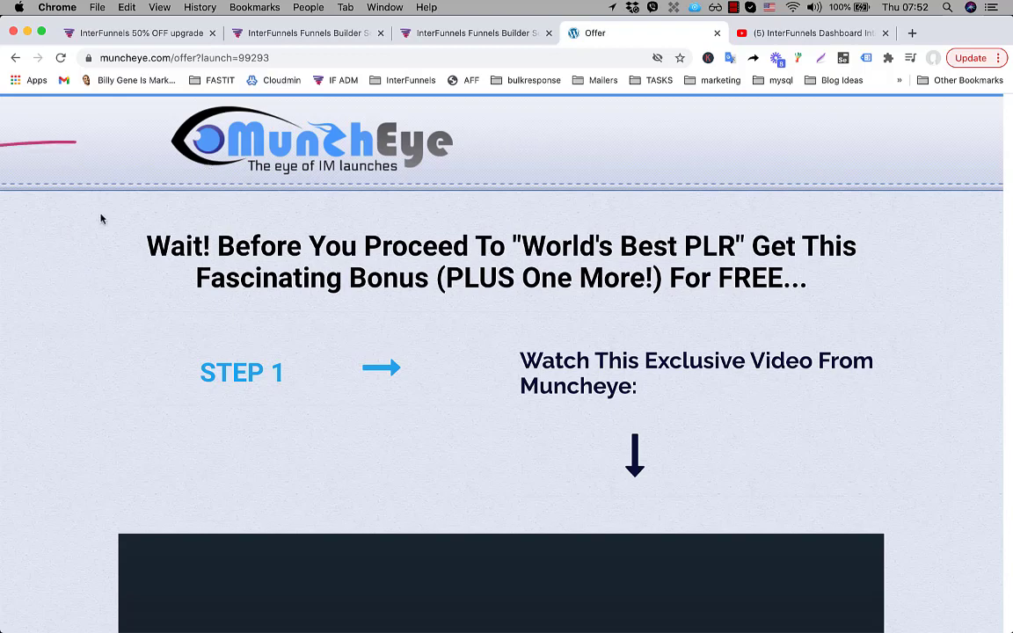
pyautogui.scroll(-3, 32, 276)
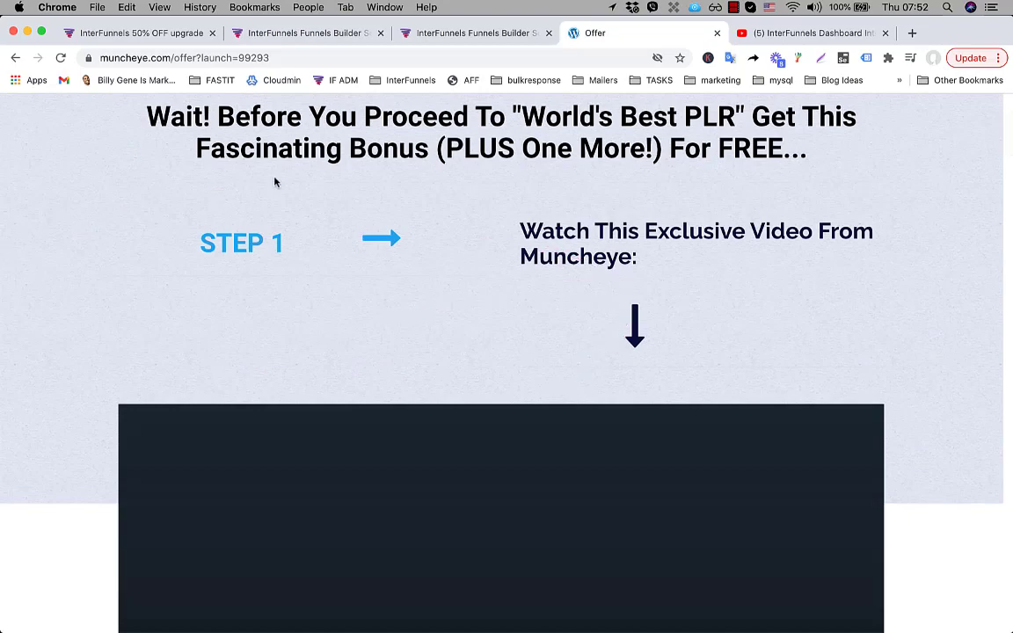
pyautogui.scroll(-10, 185, 239)
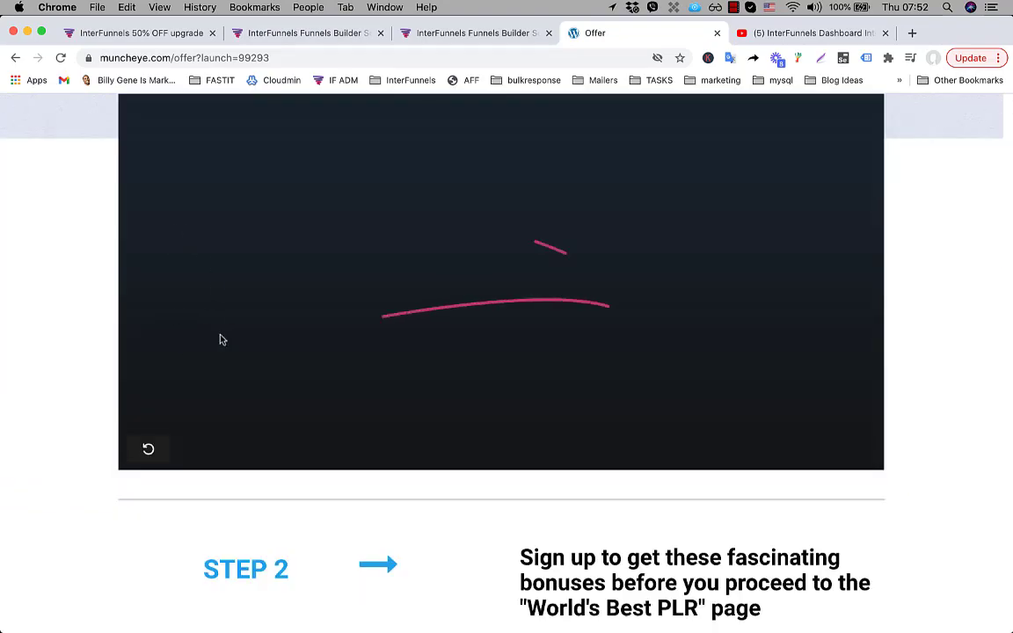
pyautogui.scroll(-2, 221, 341)
pyautogui.scroll(-4, 220, 341)
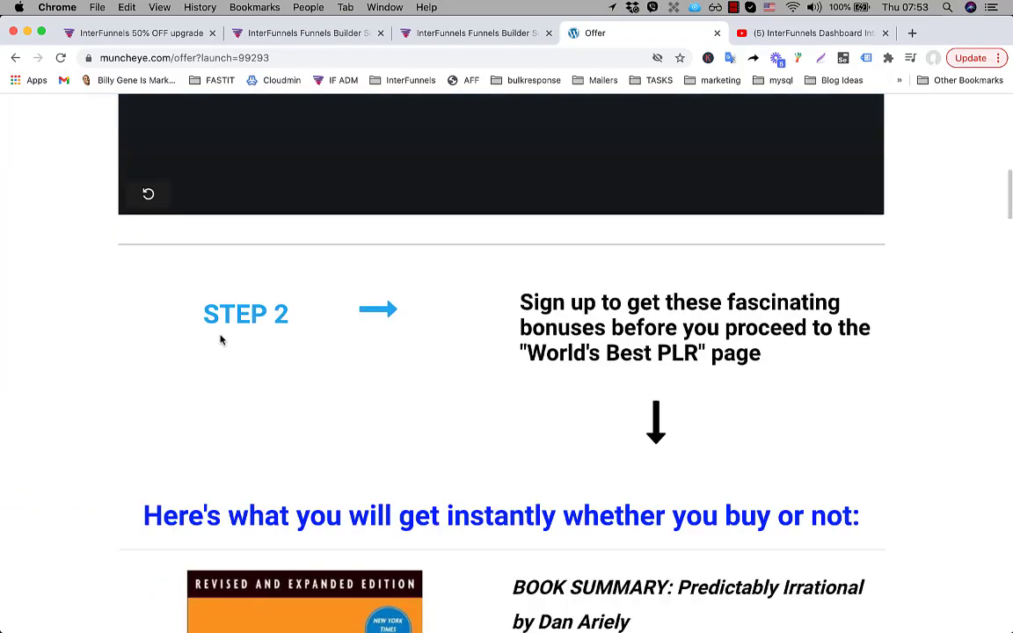
pyautogui.scroll(-8, 669, 277)
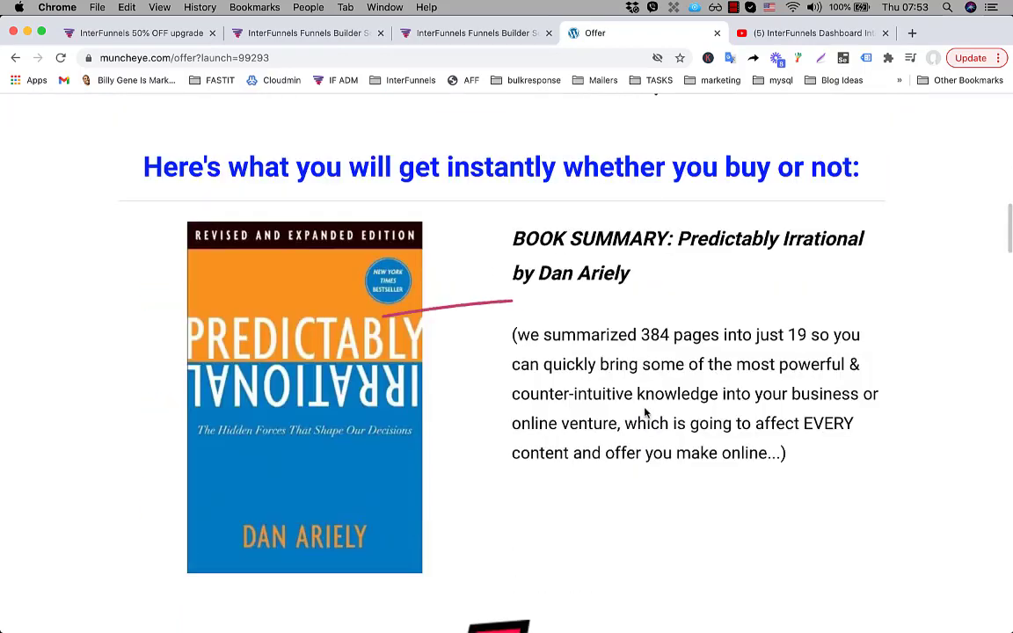
pyautogui.scroll(-18, 464, 321)
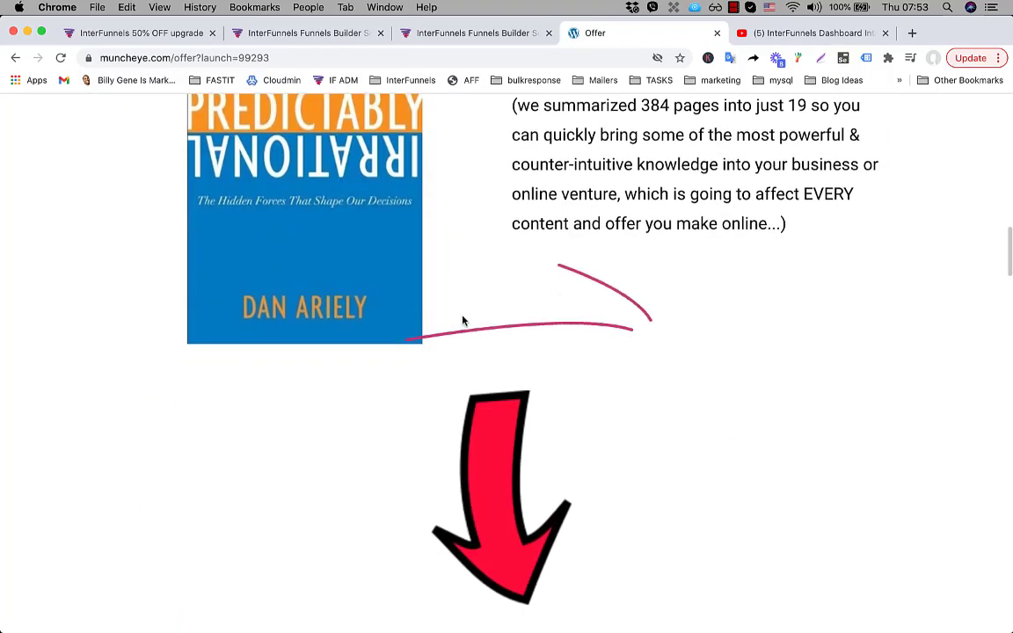
pyautogui.scroll(-20, 463, 321)
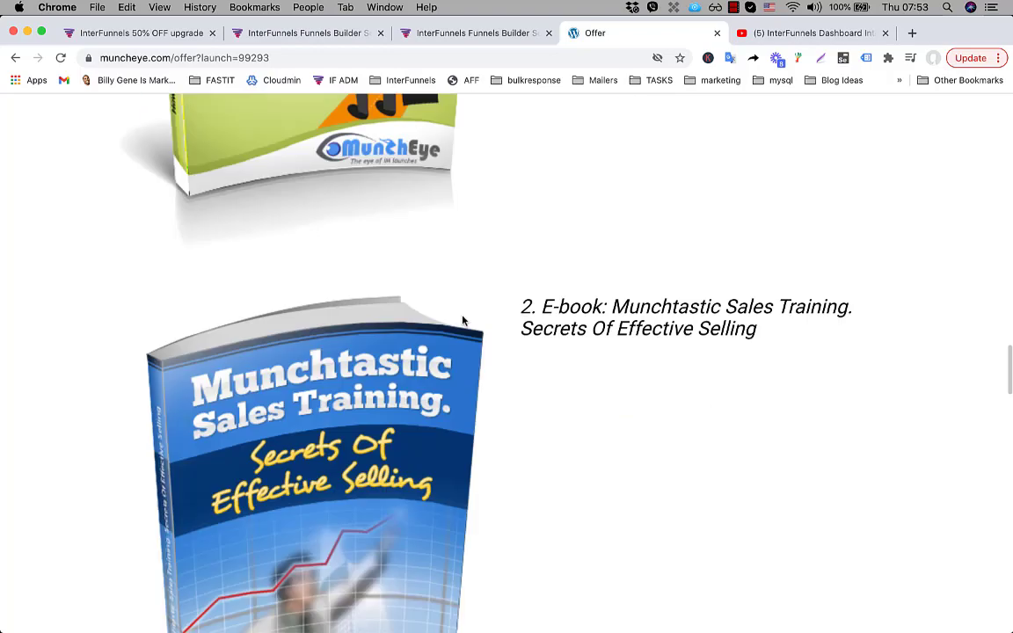
pyautogui.scroll(-20, 463, 321)
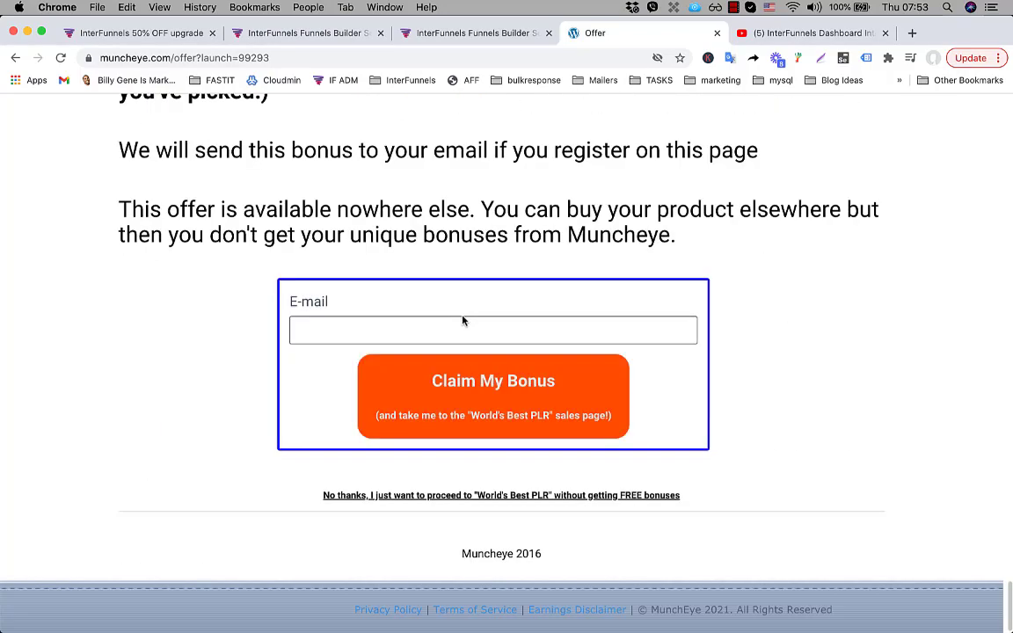
pyautogui.scroll(12, 464, 321)
# Return to the InterFunnels editor and duplicate the empty section until the sales page has nine sections
pyautogui.click(464, 33)
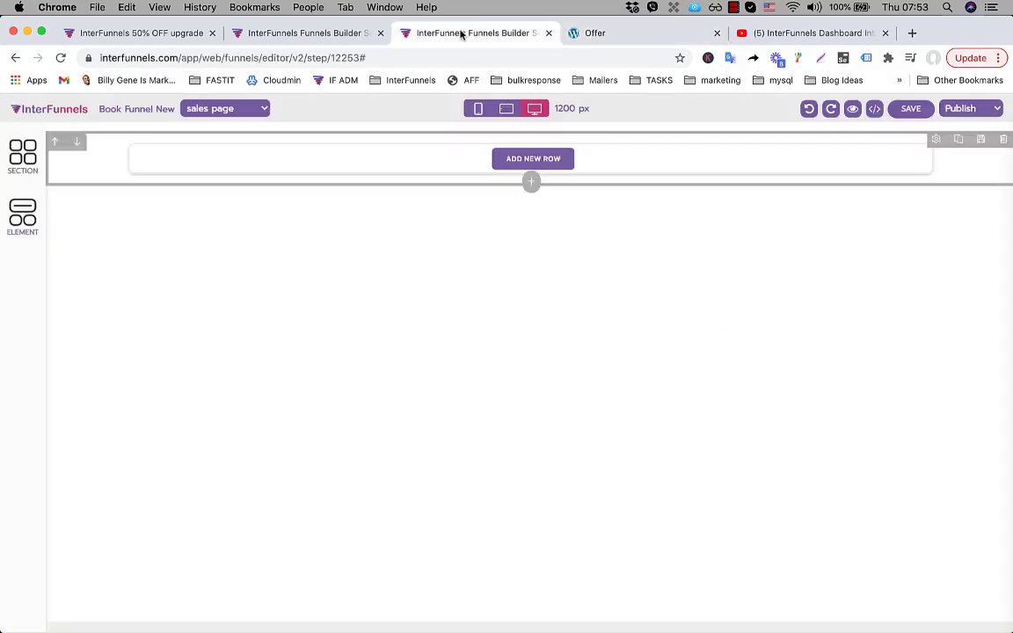
pyautogui.click(959, 142)
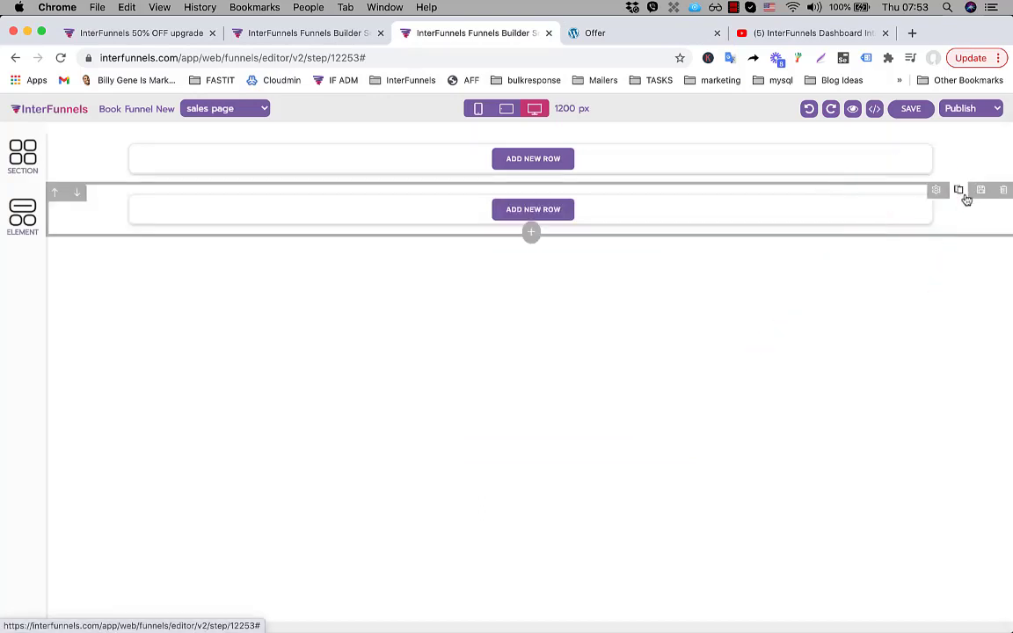
pyautogui.click(962, 194)
pyautogui.click(962, 245)
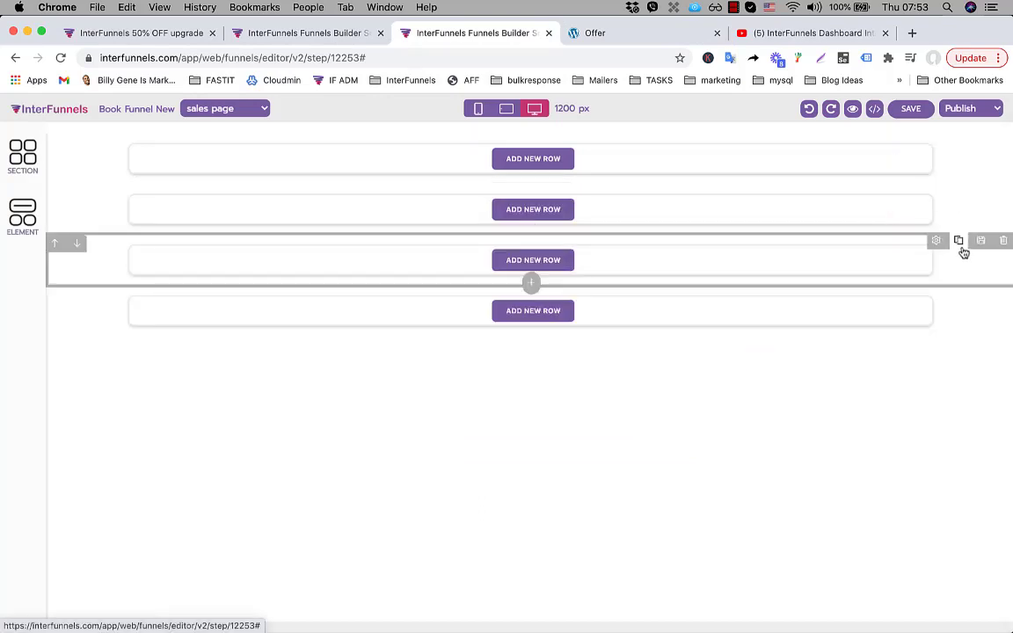
pyautogui.click(959, 294)
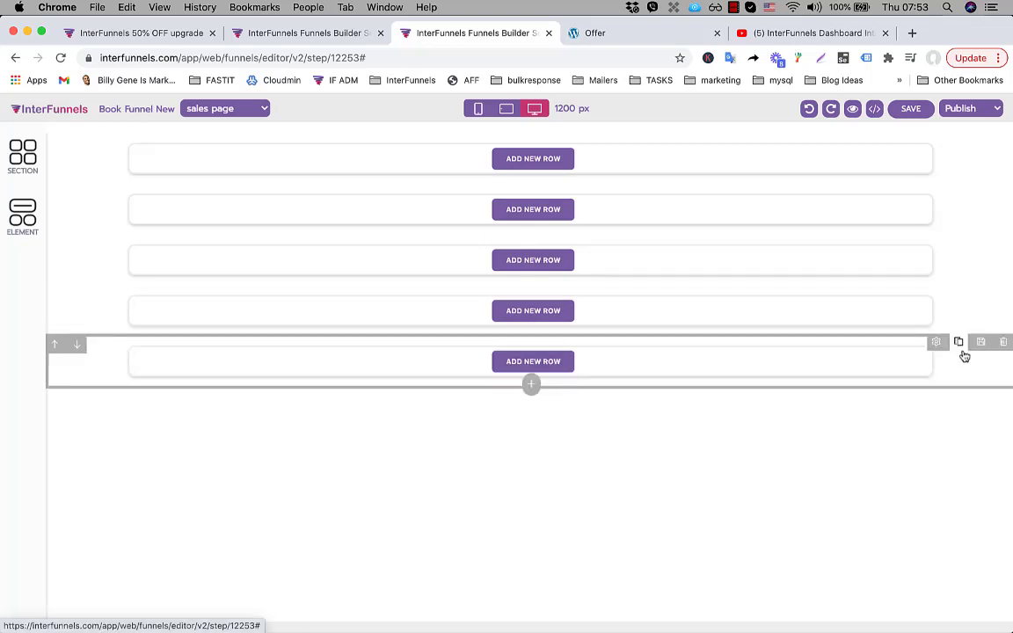
pyautogui.click(959, 343)
pyautogui.click(959, 394)
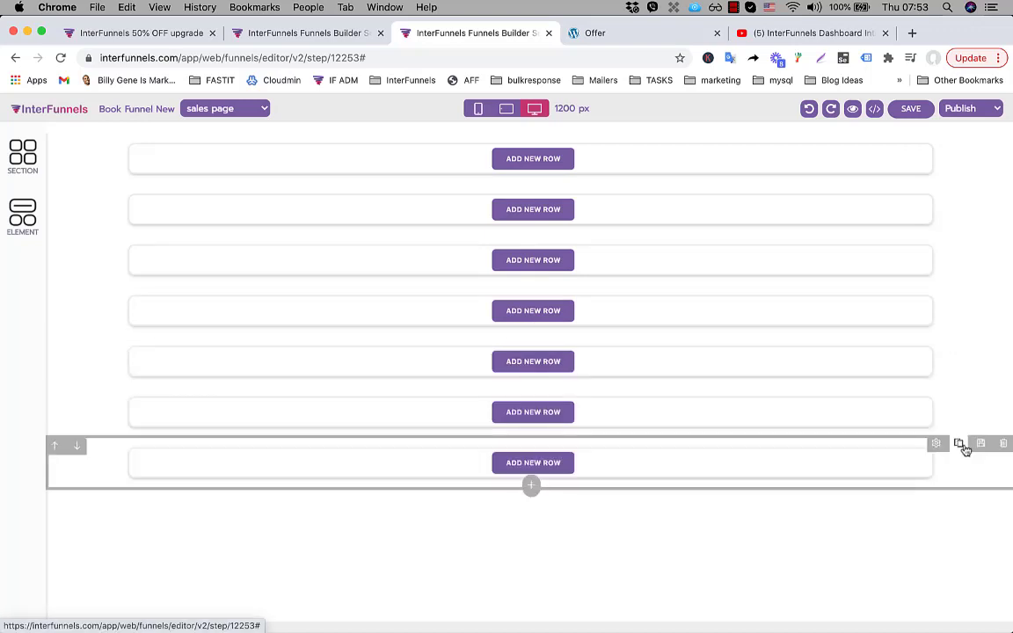
pyautogui.click(960, 445)
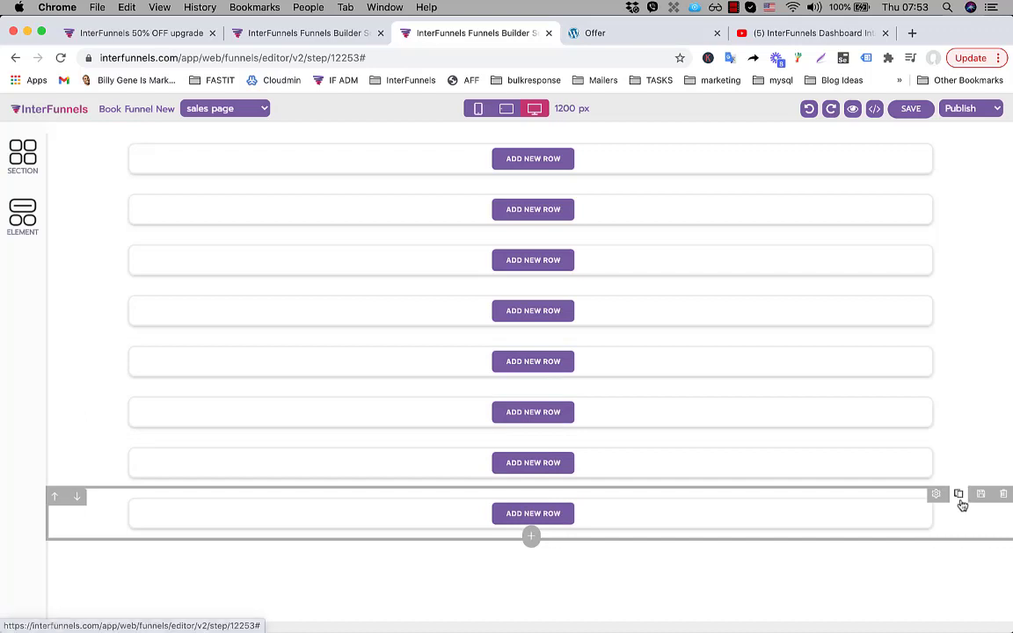
pyautogui.click(961, 496)
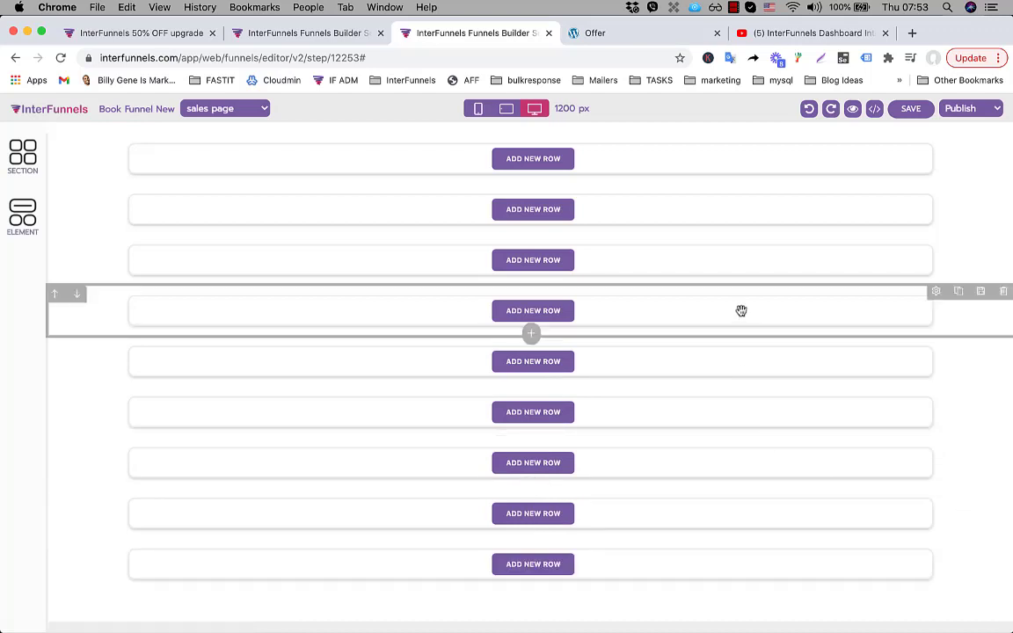
# Check the e-book blocks, header and headline of the MunchEye offer page again
pyautogui.click(597, 33)
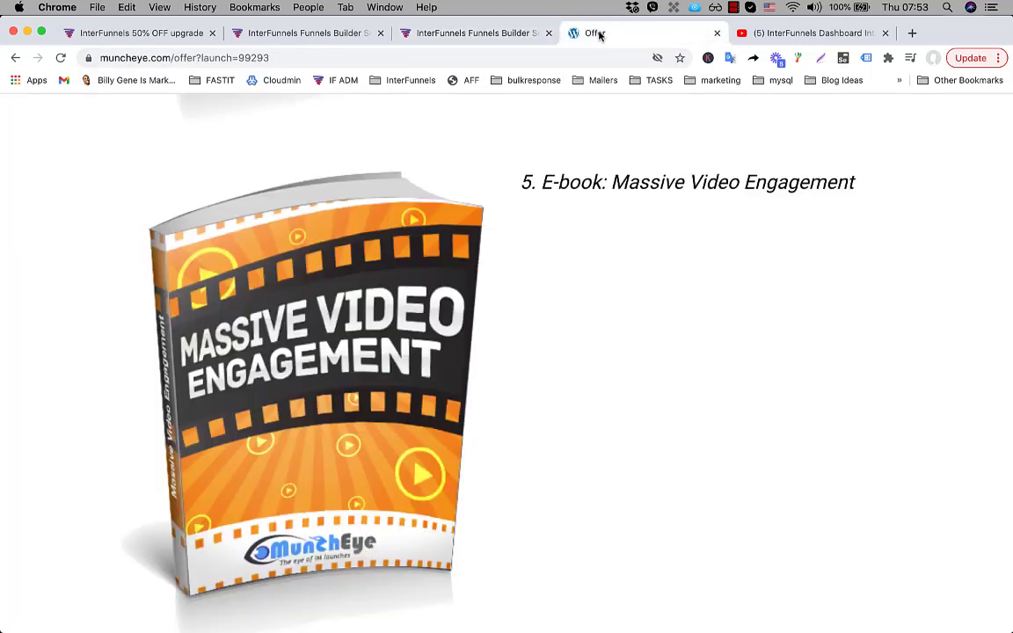
pyautogui.scroll(15, 581, 224)
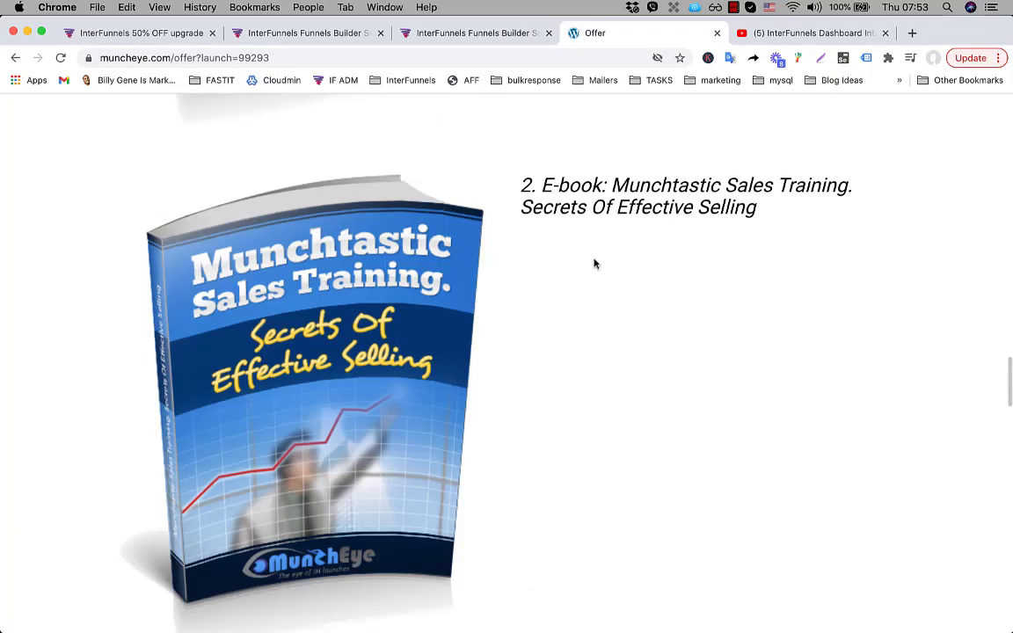
pyautogui.scroll(15, 594, 263)
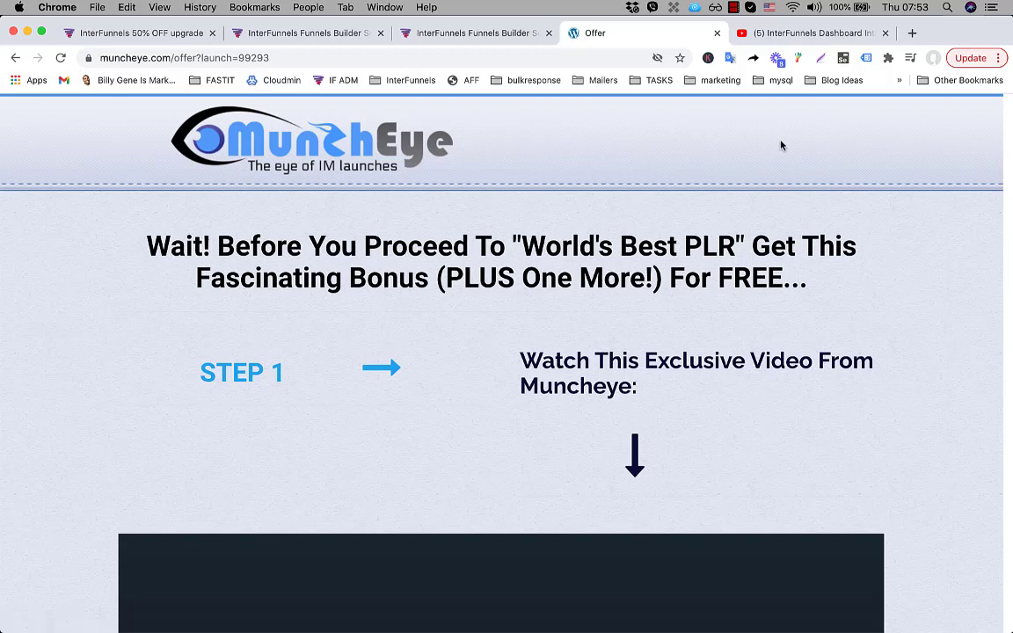
# Return to the InterFunnels editor, add a two-column row to the first section and place an image element in its left column
pyautogui.click(452, 40)
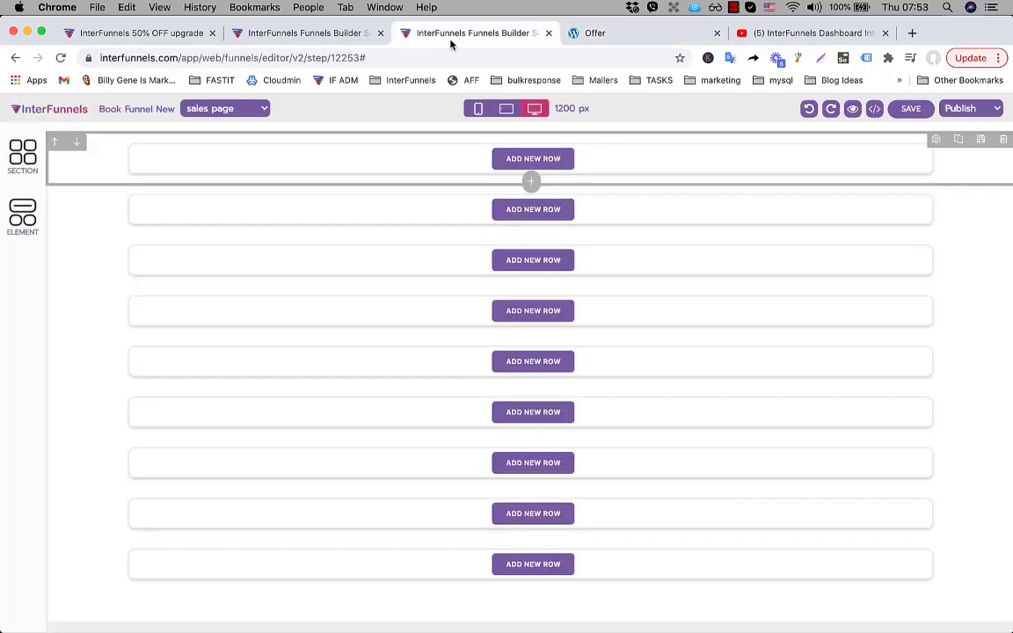
pyautogui.click(531, 160)
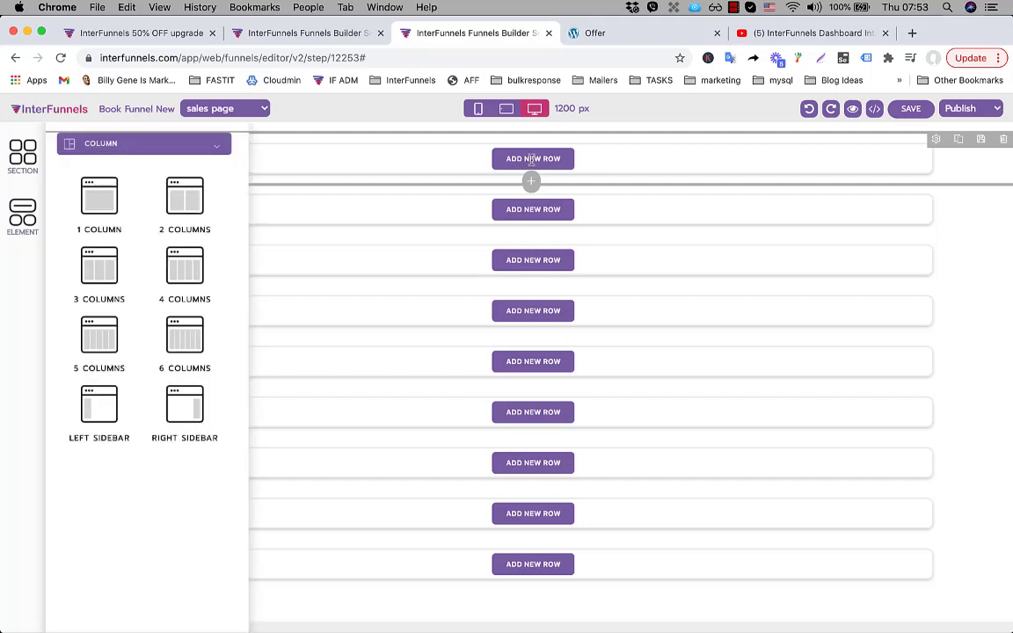
pyautogui.click(190, 207)
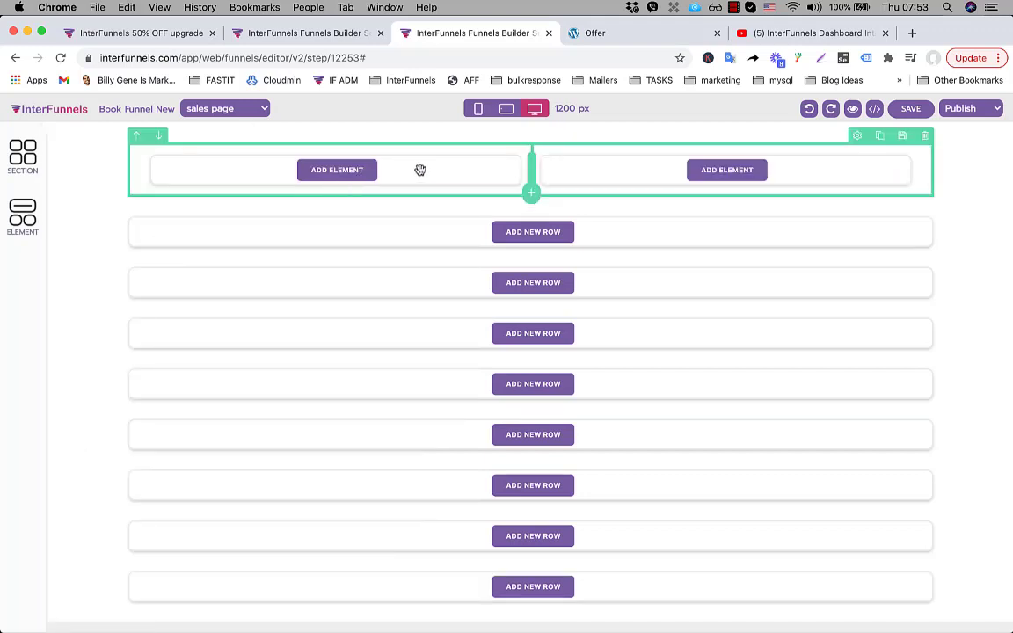
pyautogui.click(363, 170)
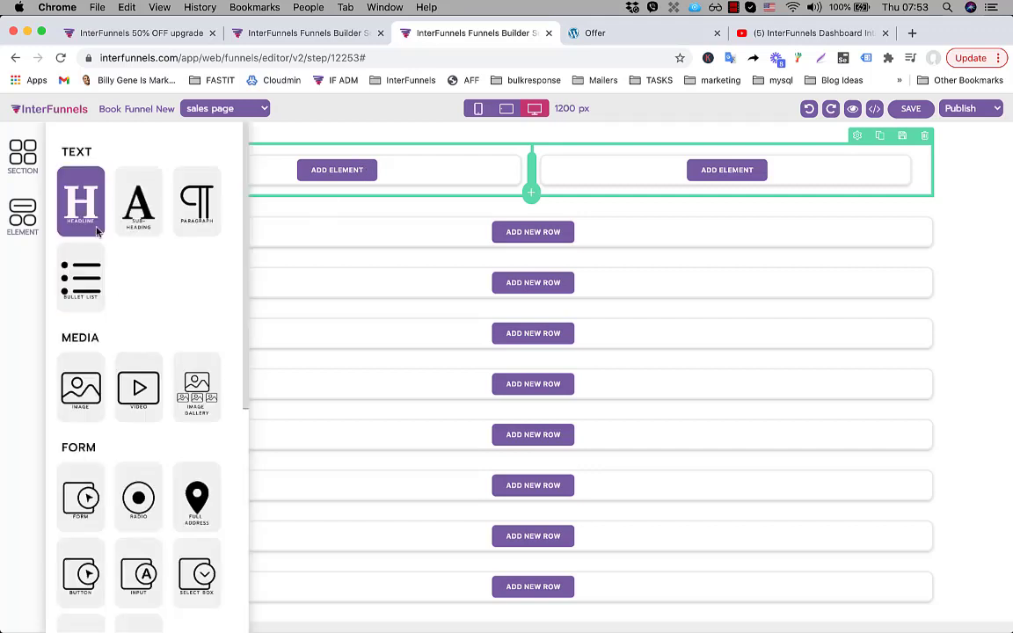
pyautogui.moveTo(95, 385); pyautogui.dragTo(421, 192)
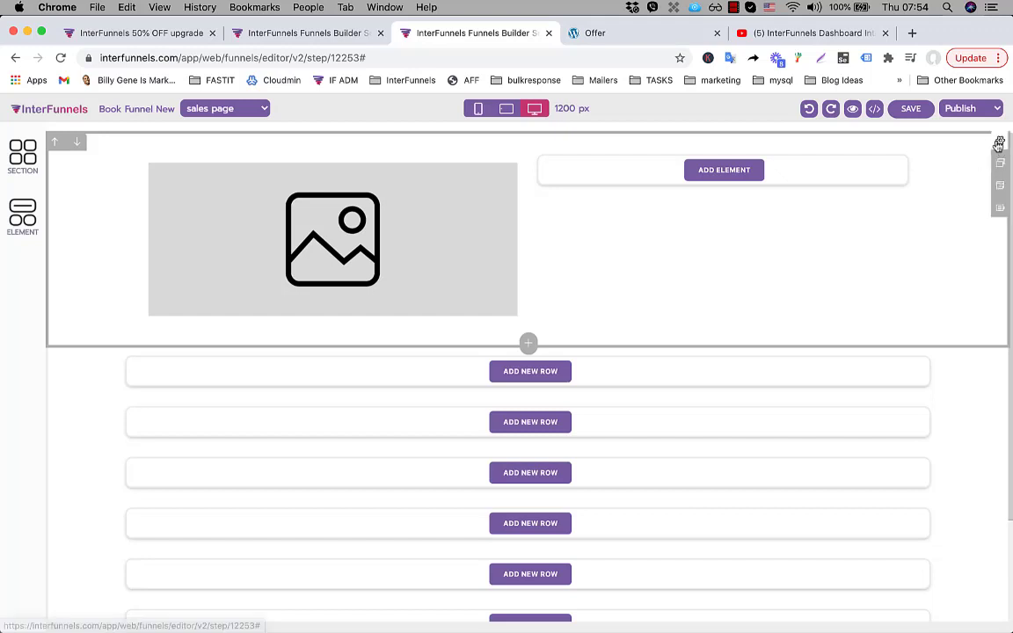
# Set the first section's background type to Image and pick the white-to-grey gradient from the ready-made backgrounds
pyautogui.click(1000, 144)
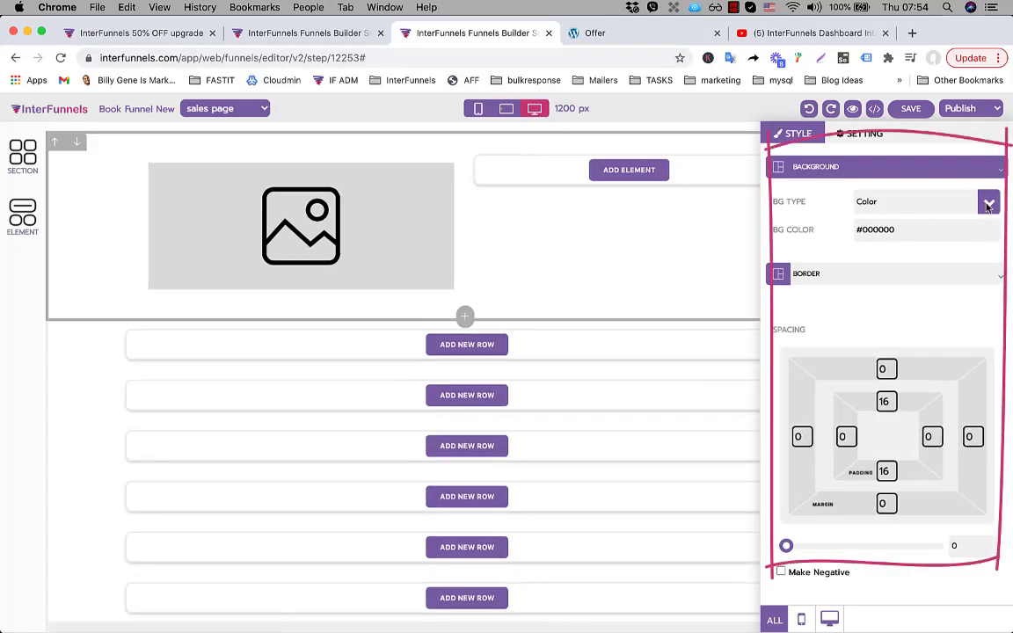
pyautogui.click(924, 202)
pyautogui.click(938, 214)
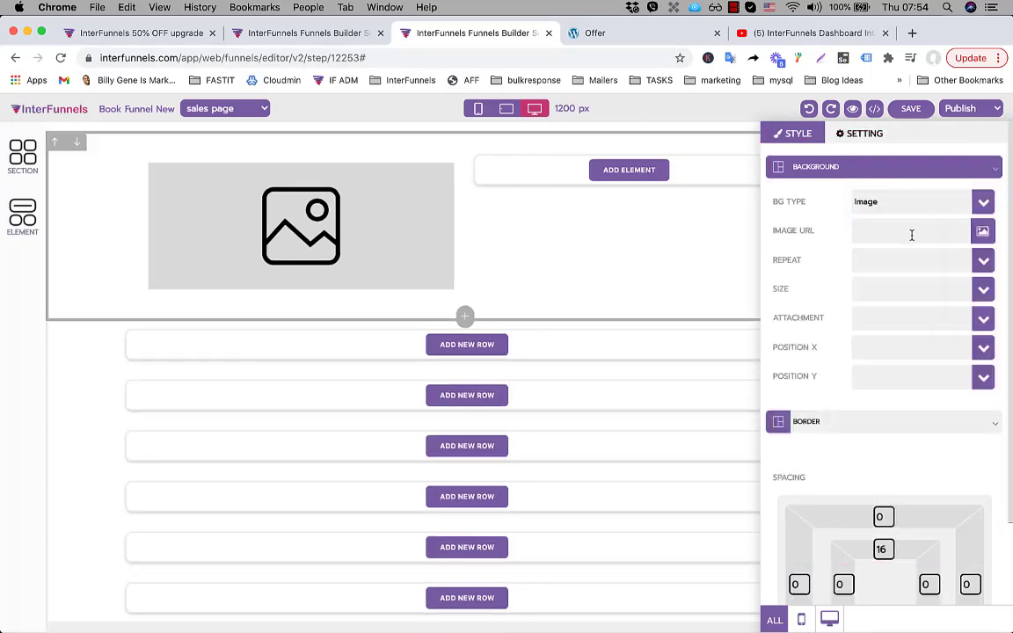
pyautogui.click(987, 235)
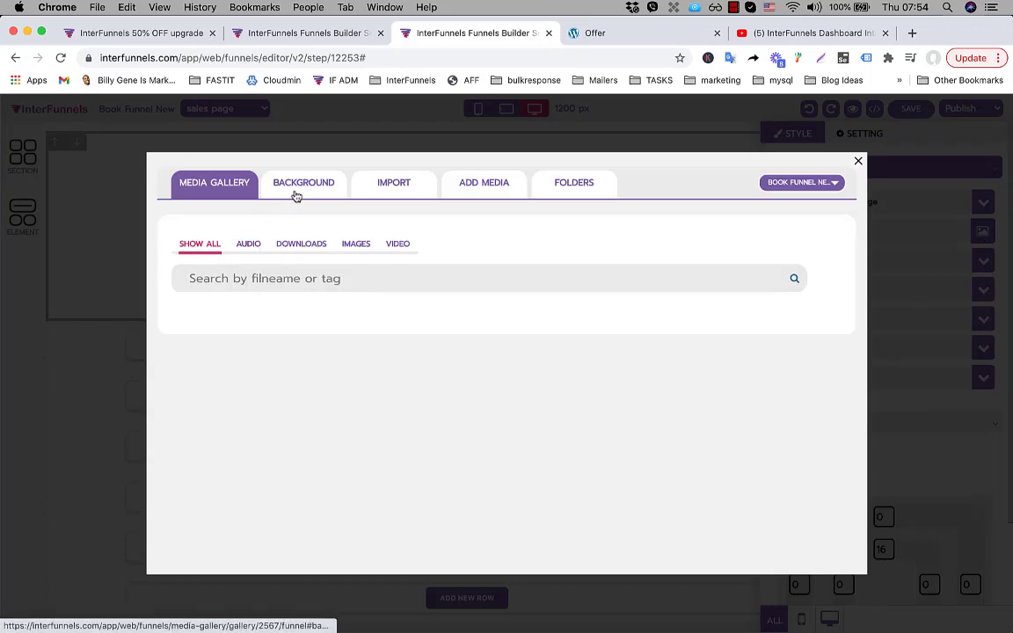
pyautogui.click(296, 195)
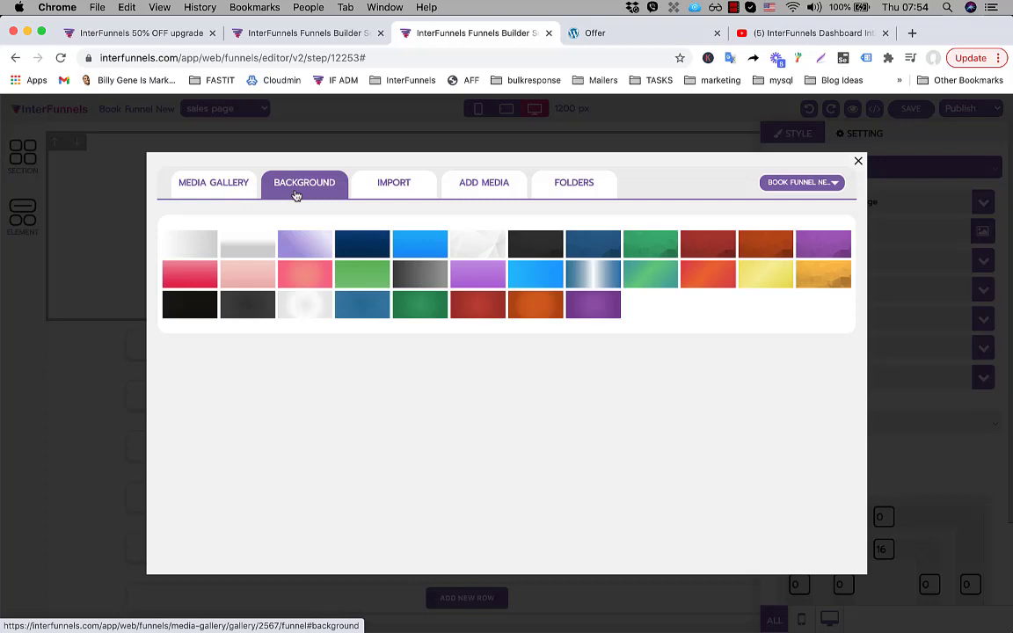
pyautogui.click(189, 250)
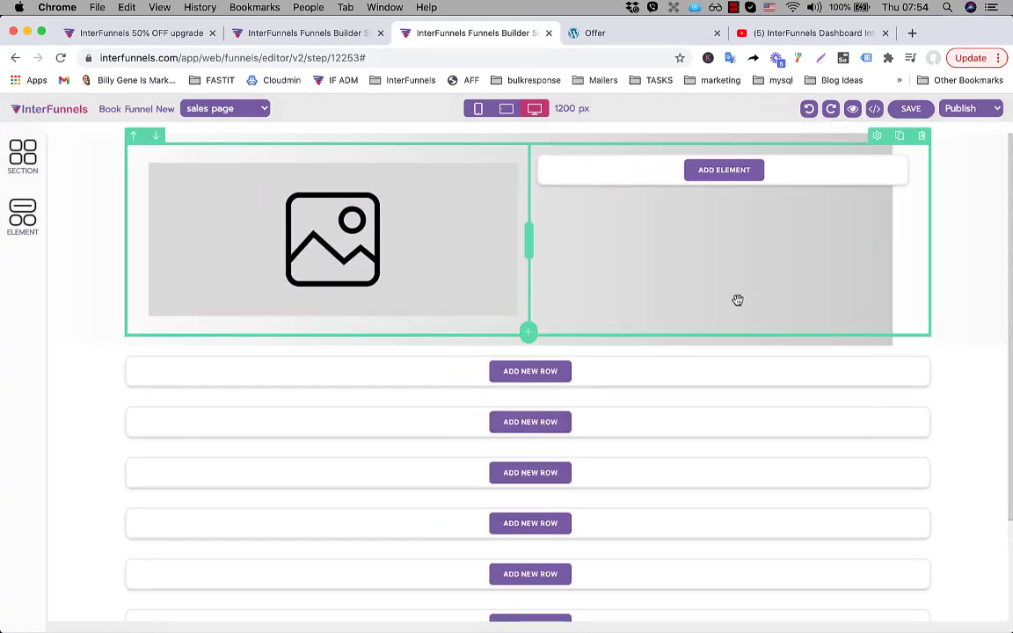
# Copy the MunchEye logo's image address from the offer page and use it as the header image element's URL
pyautogui.click(642, 33)
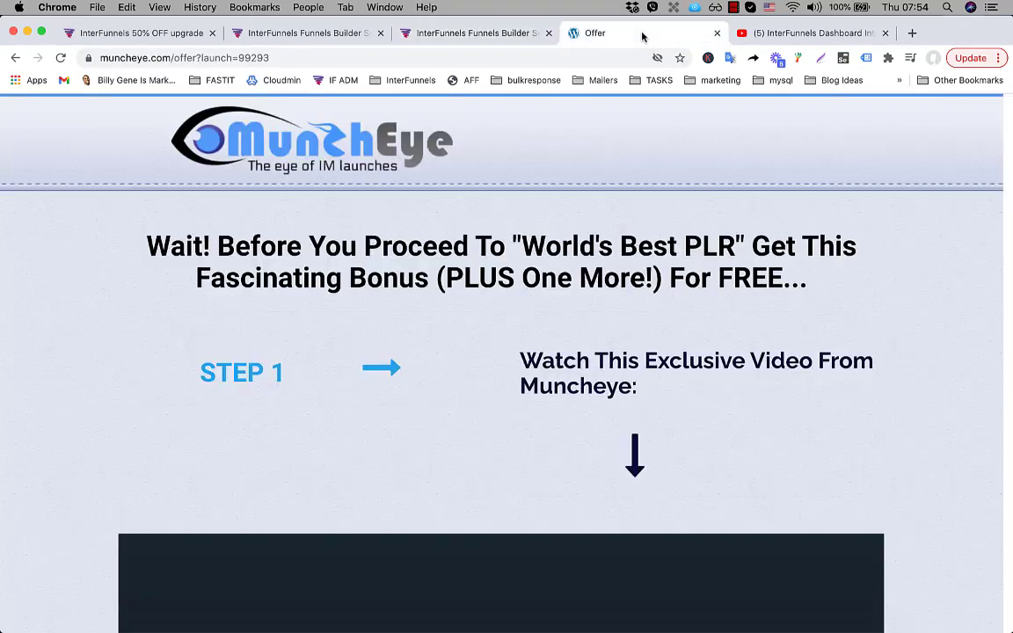
pyautogui.rightClick(357, 148)
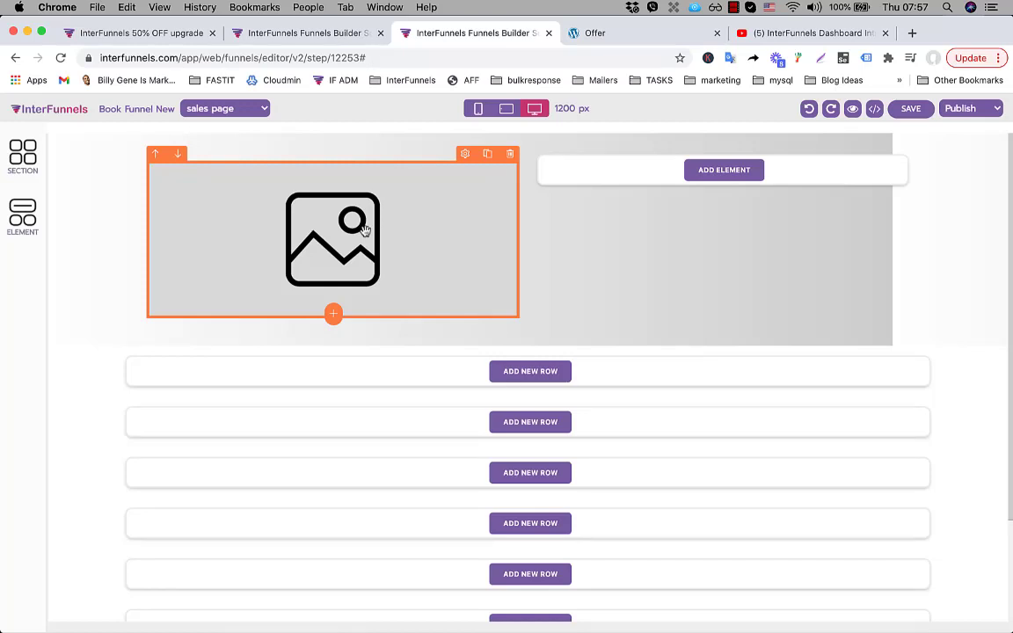
pyautogui.click(364, 230)
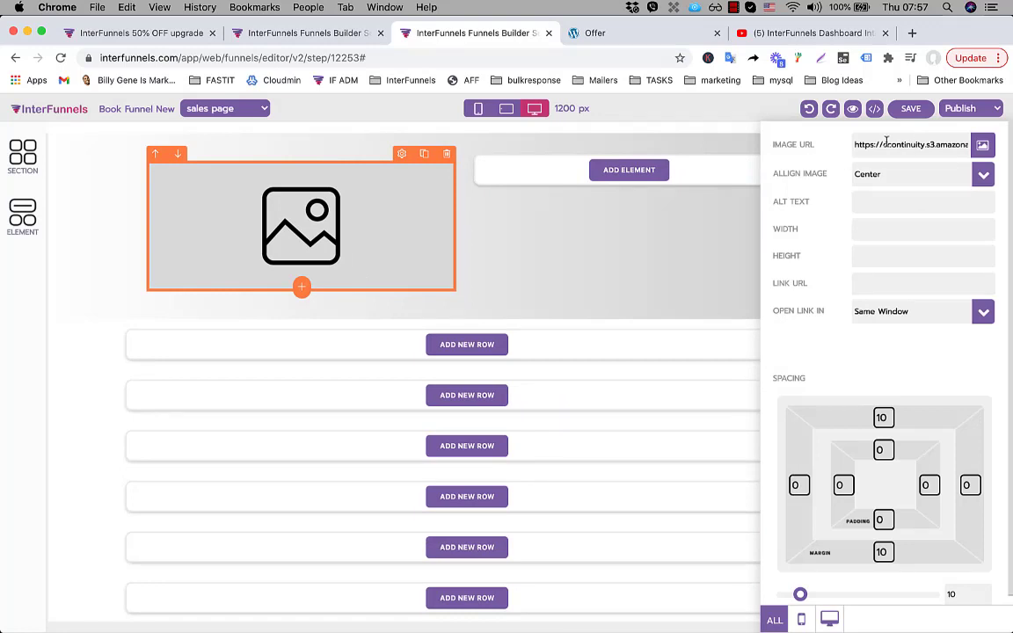
pyautogui.tripleClick(889, 144)
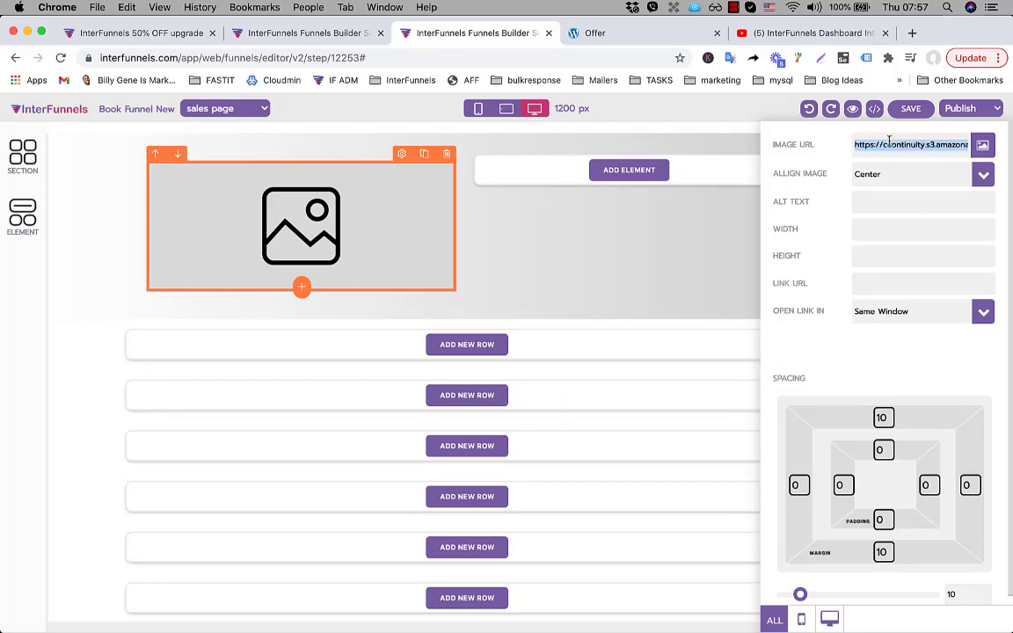
pyautogui.hotkey('ctrl', 'v')
pyautogui.click(597, 250)
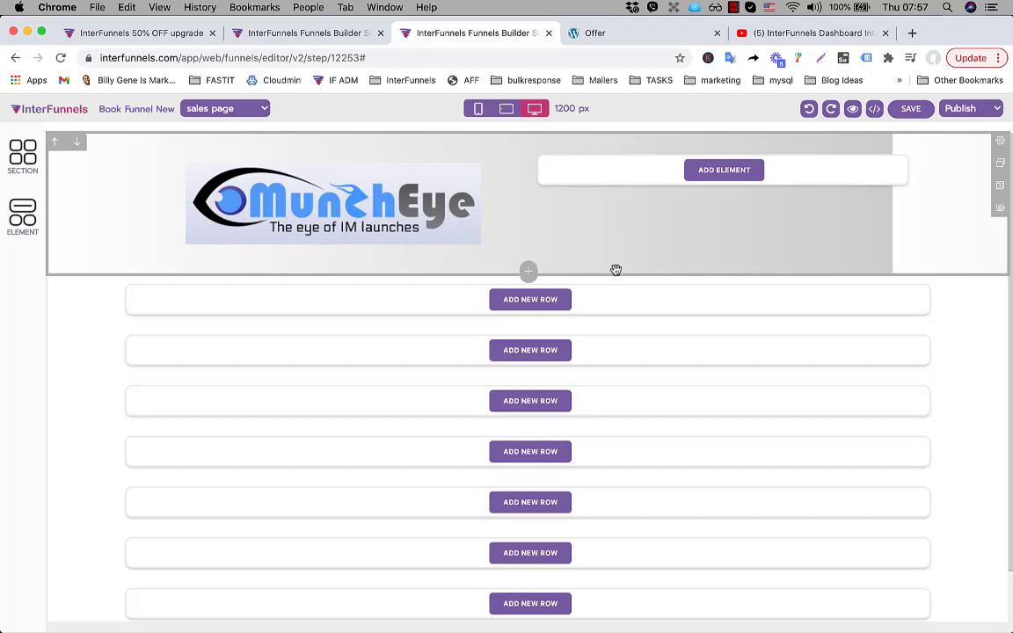
# Check the headline and STEP 1 layout on the MunchEye page, and add a one-column row to the second section in InterFunnels
pyautogui.scroll(-2, 615, 270)
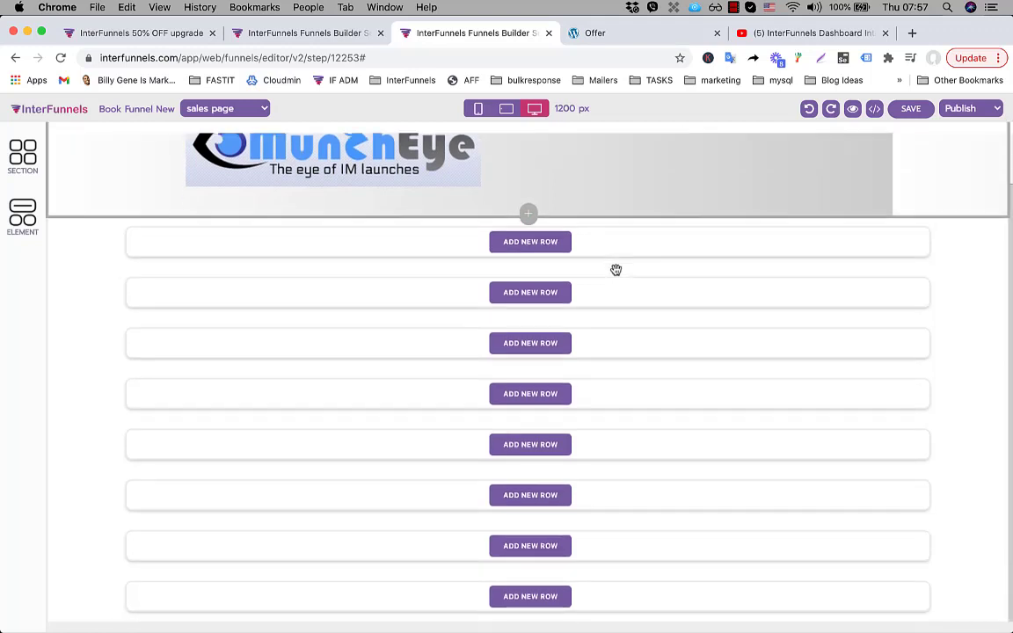
pyautogui.scroll(2, 616, 271)
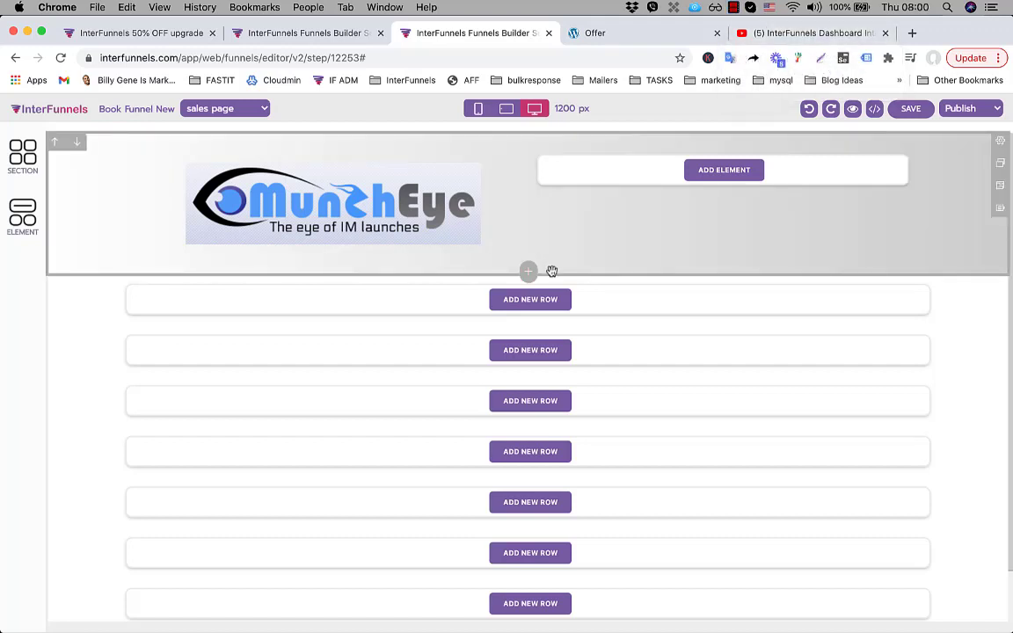
pyautogui.click(606, 37)
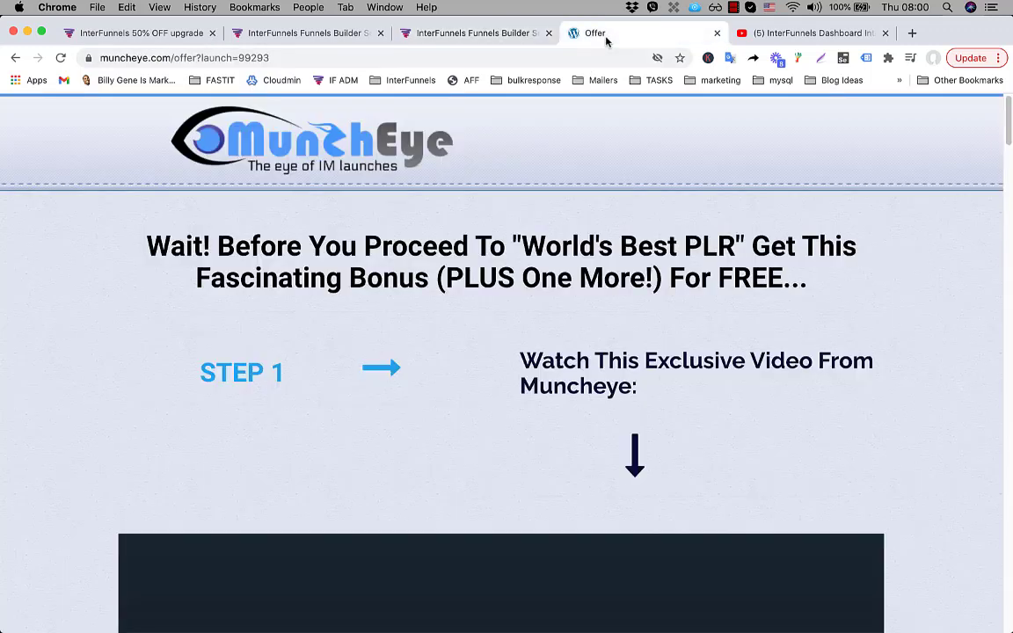
pyautogui.scroll(-2, 446, 307)
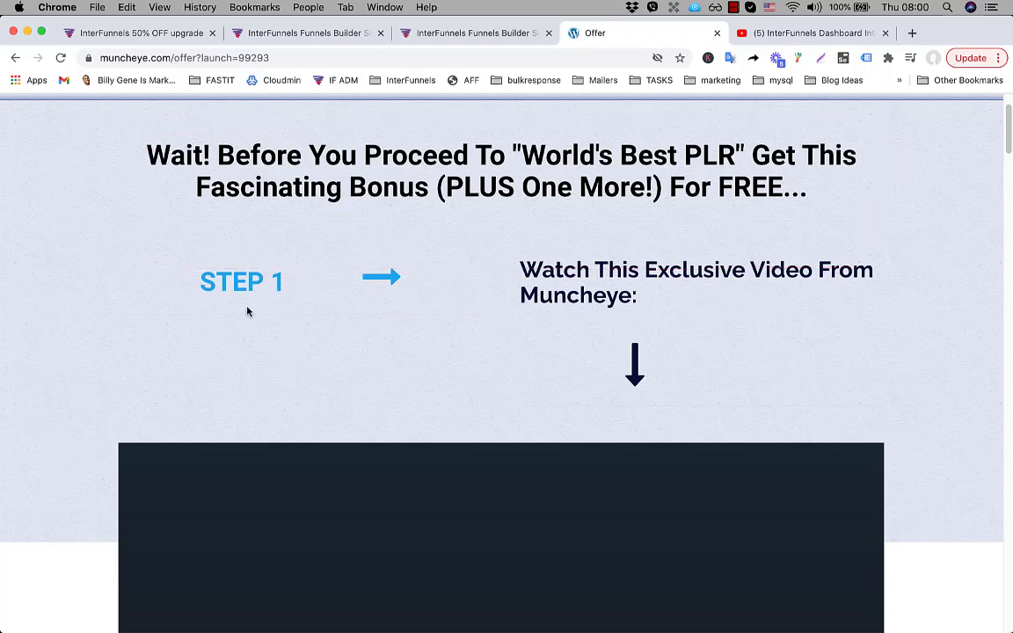
pyautogui.scroll(-1, 552, 298)
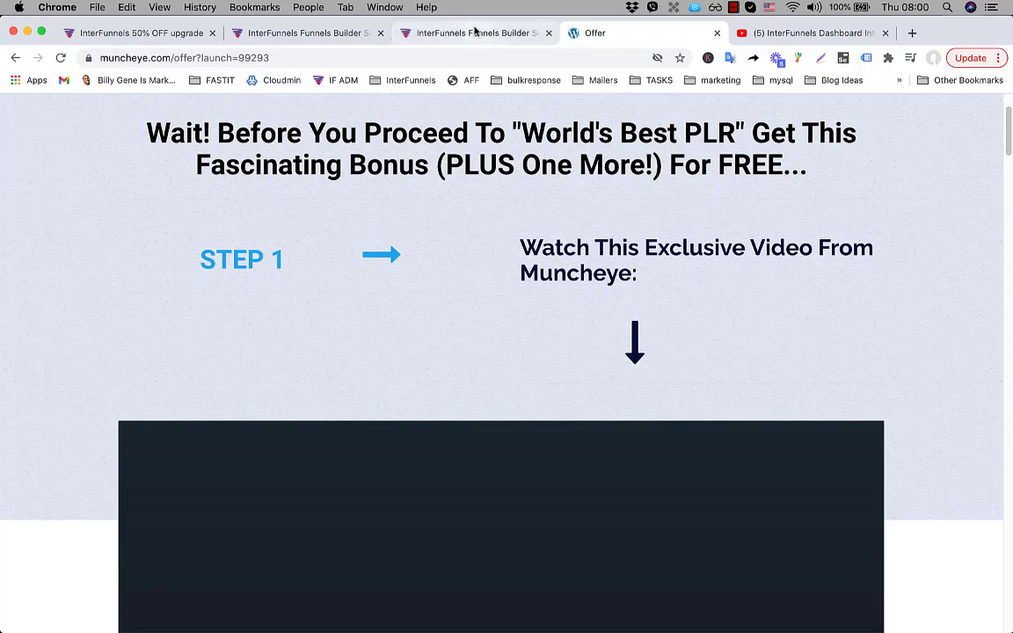
pyautogui.click(428, 31)
pyautogui.click(532, 306)
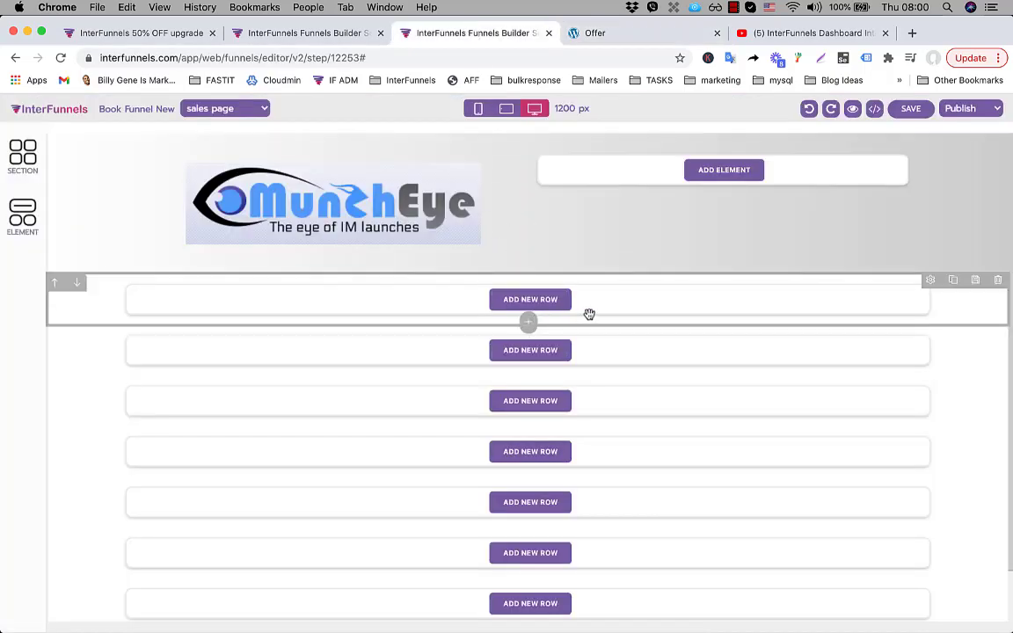
pyautogui.click(530, 300)
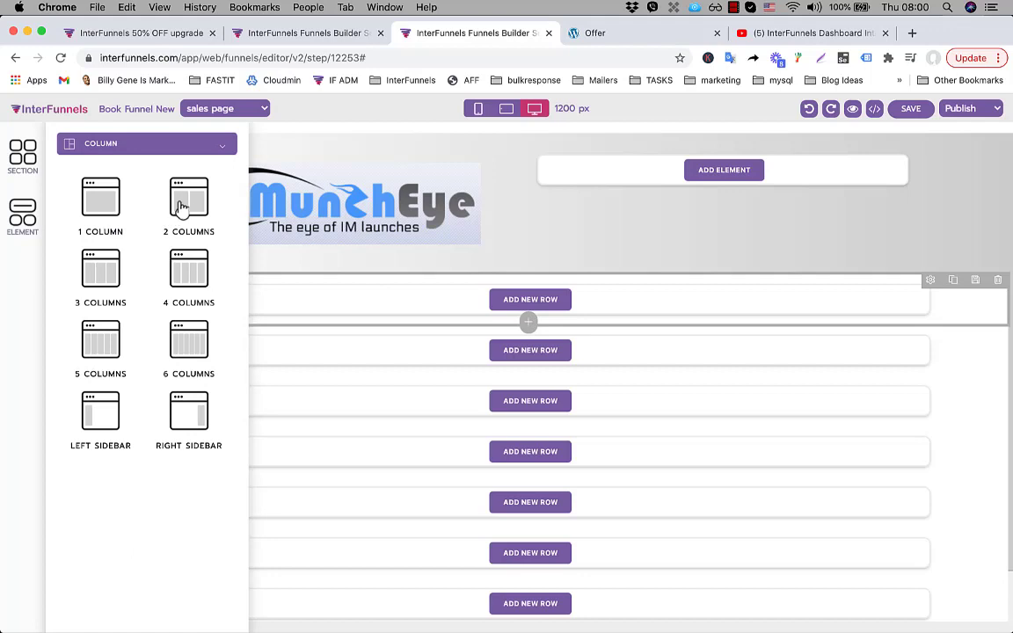
pyautogui.click(113, 207)
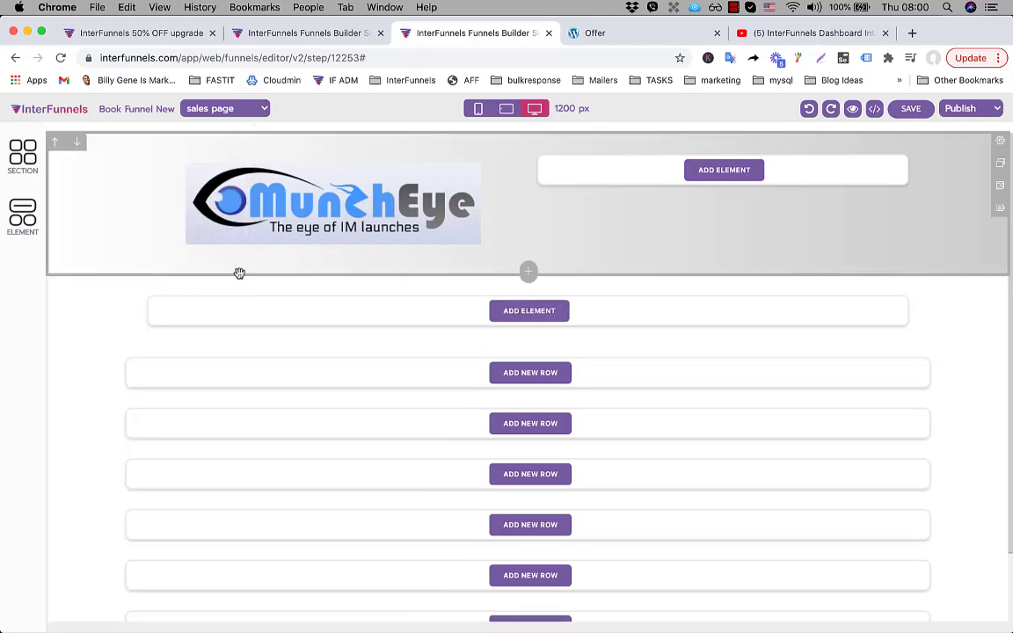
# Add a three-column row below the one-column row in the second section
pyautogui.click(529, 338)
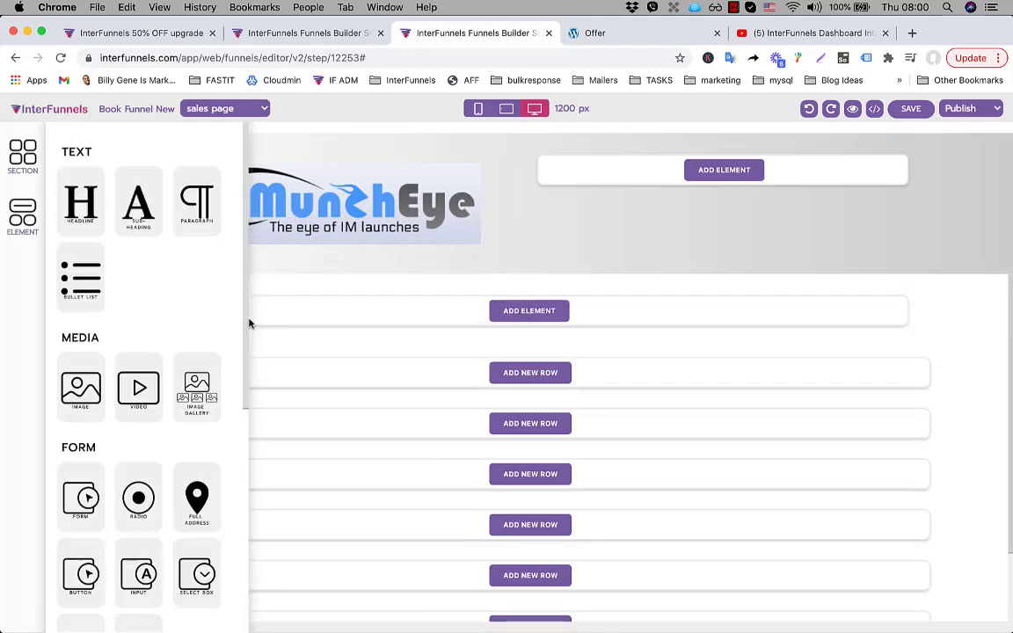
pyautogui.click(640, 301)
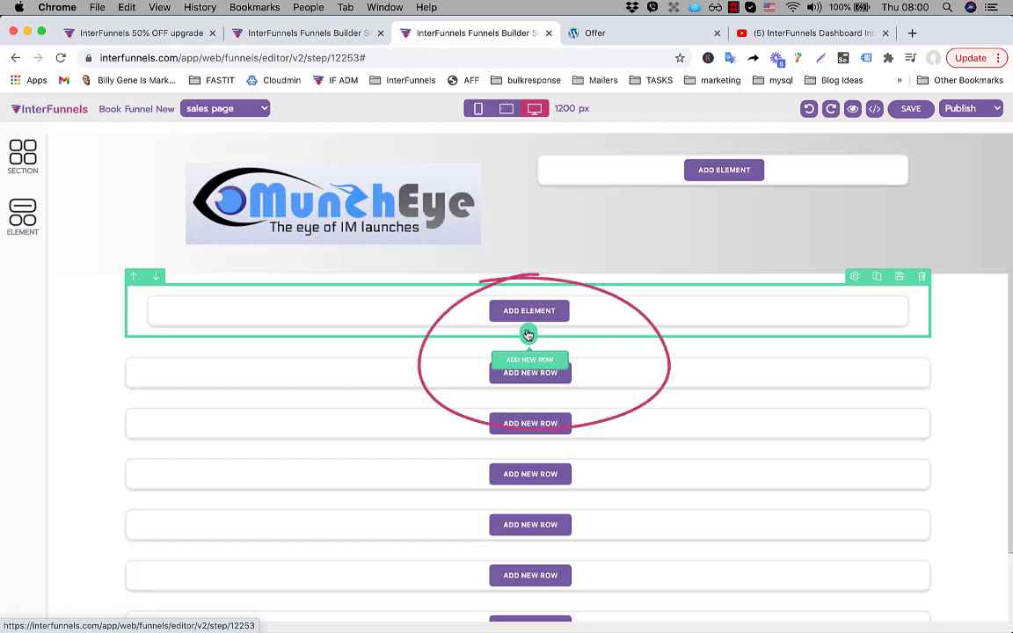
pyautogui.click(527, 334)
pyautogui.click(92, 281)
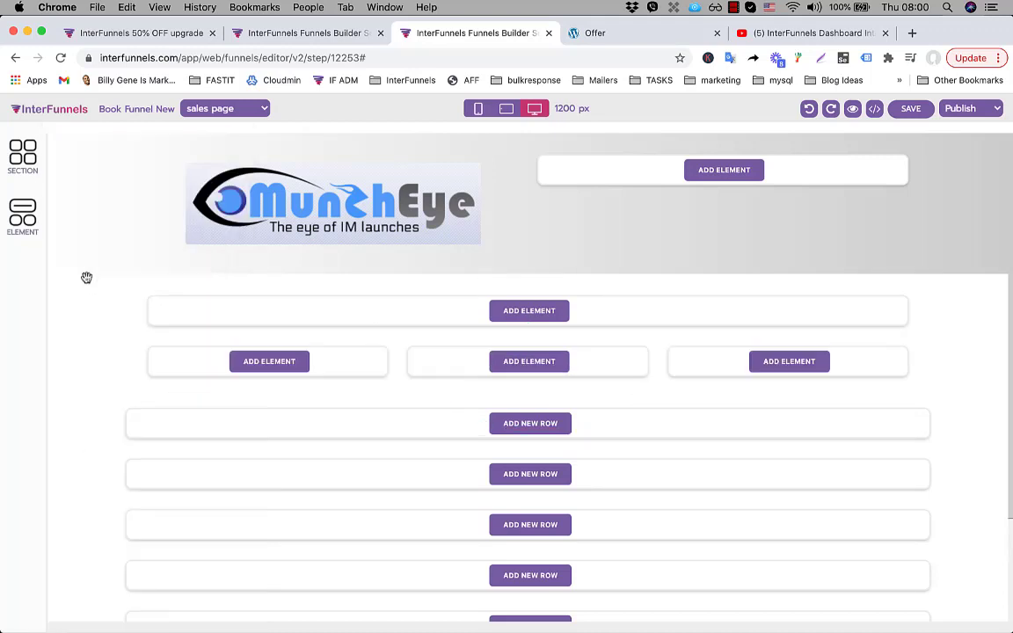
# Place a headline element in the second section's one-column row
pyautogui.click(529, 312)
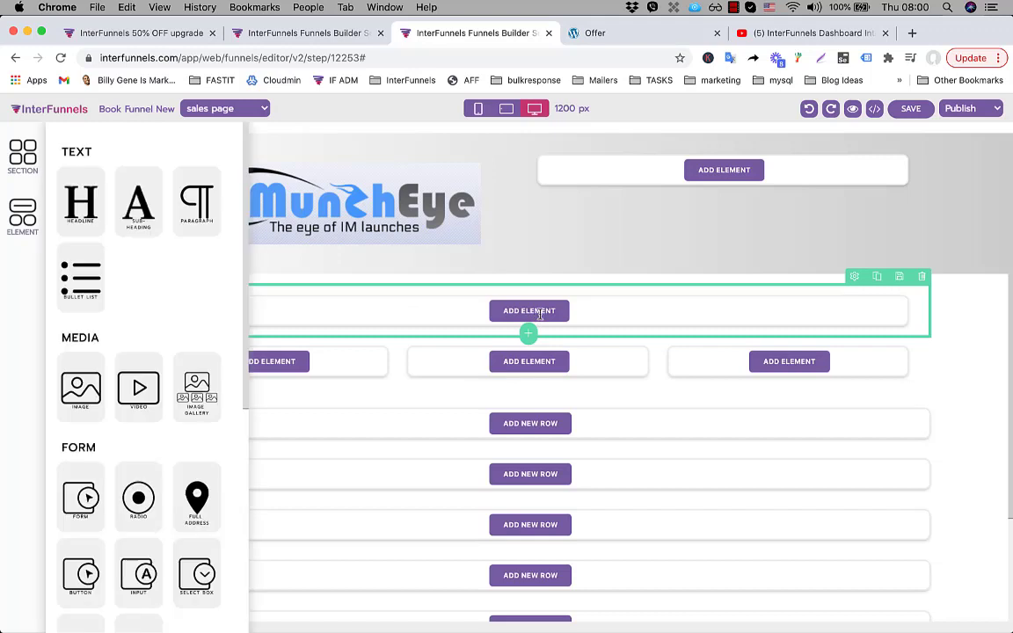
pyautogui.click(81, 204)
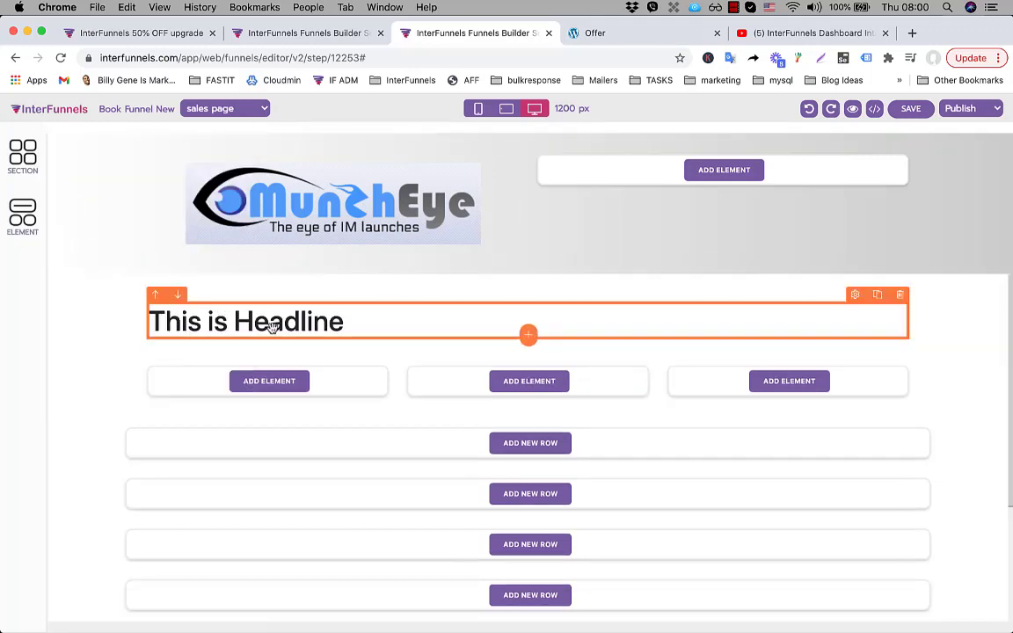
# Open the element choices for the first column of the three-column row
pyautogui.click(299, 388)
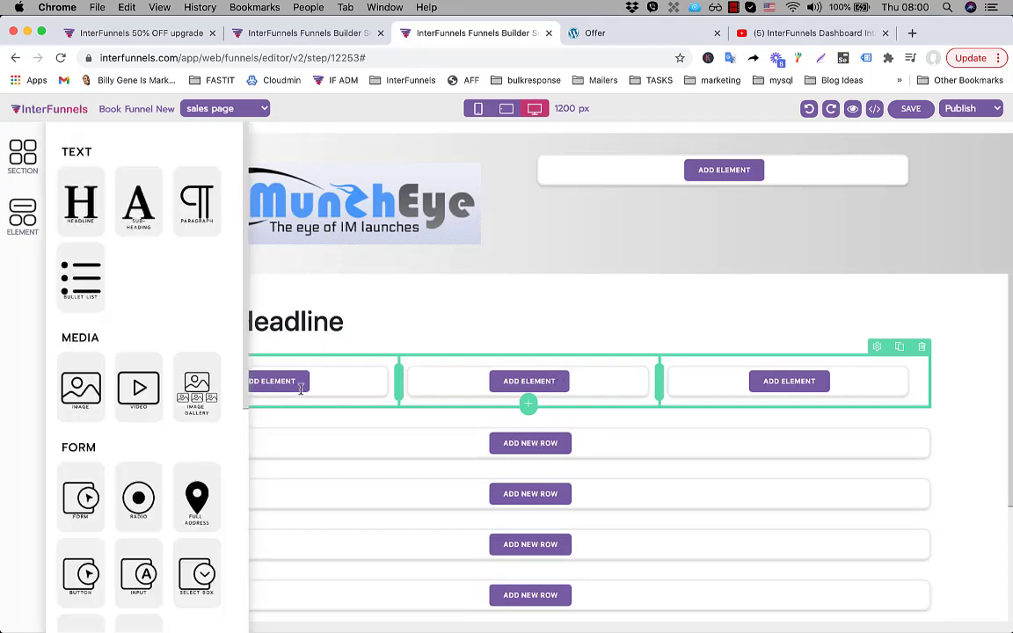
# Fill the three-column row with a sub-heading in the first column, an image in the middle and a sub-heading in the third
pyautogui.moveTo(150, 218); pyautogui.dragTo(264, 380)
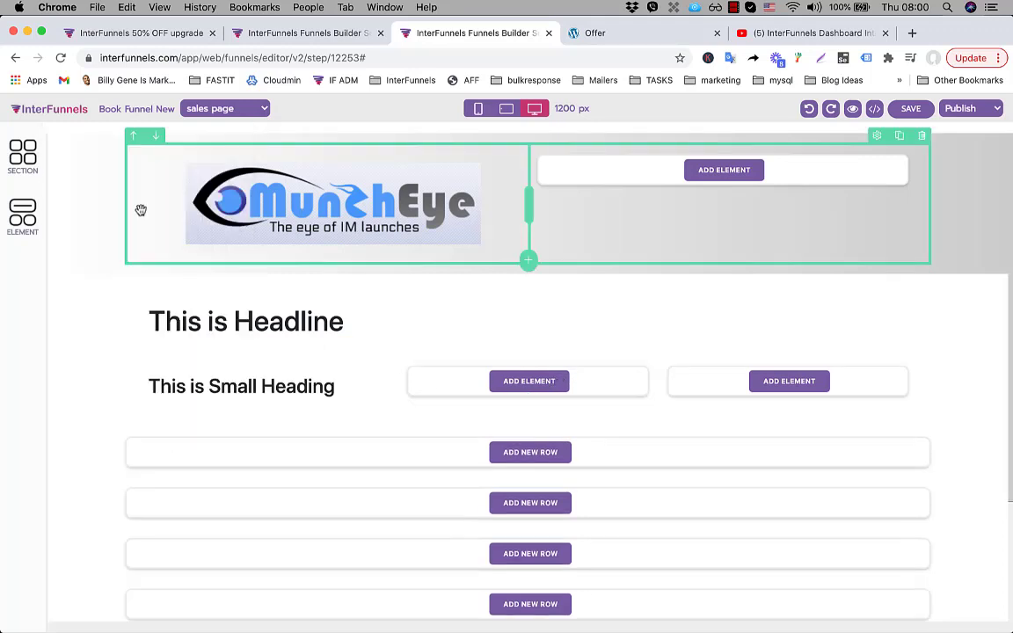
pyautogui.click(529, 384)
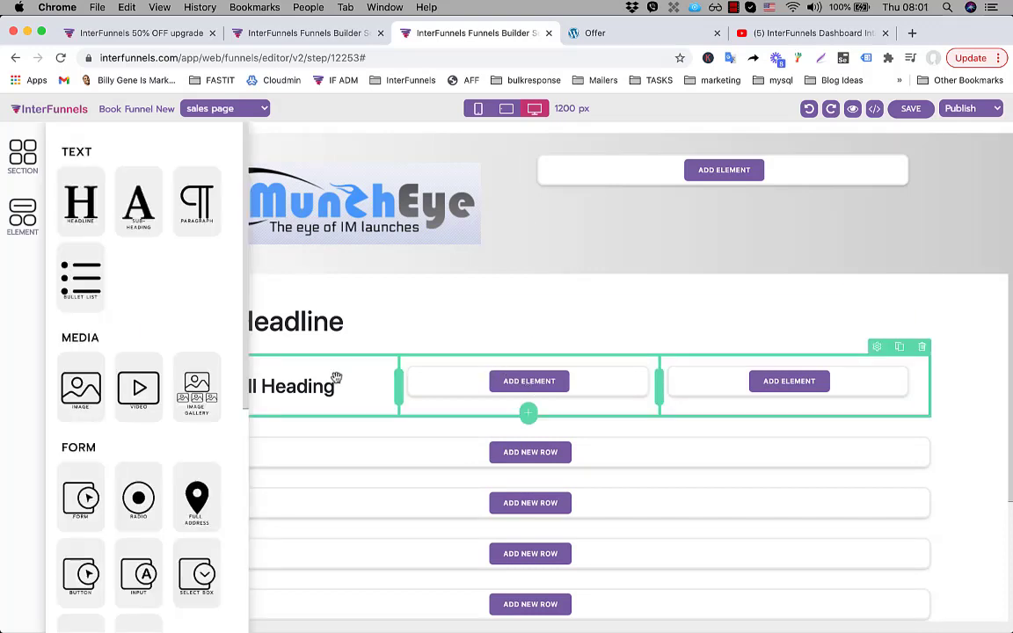
pyautogui.click(81, 385)
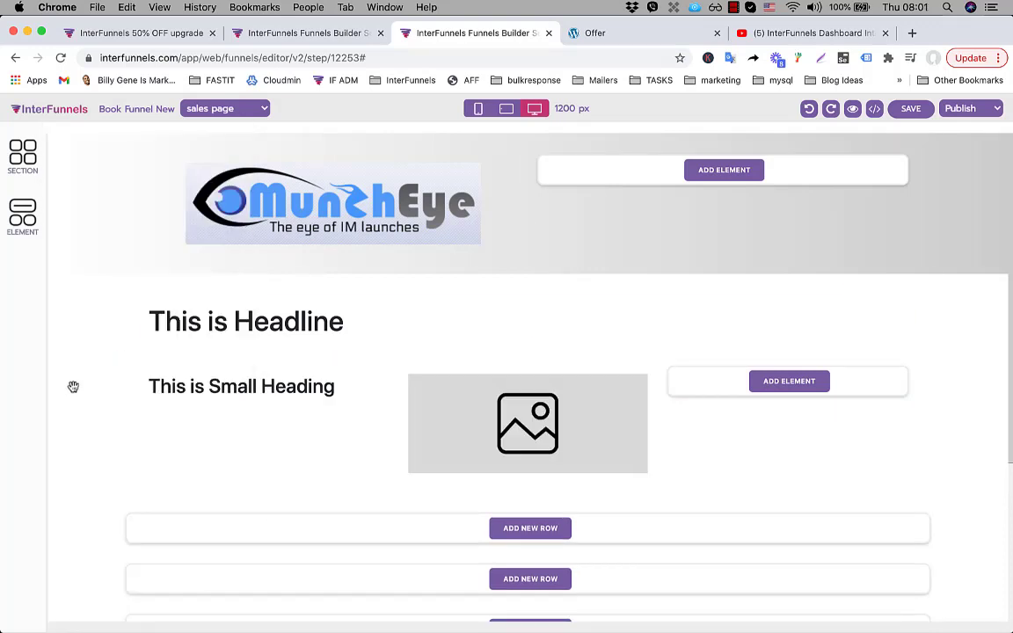
pyautogui.click(807, 381)
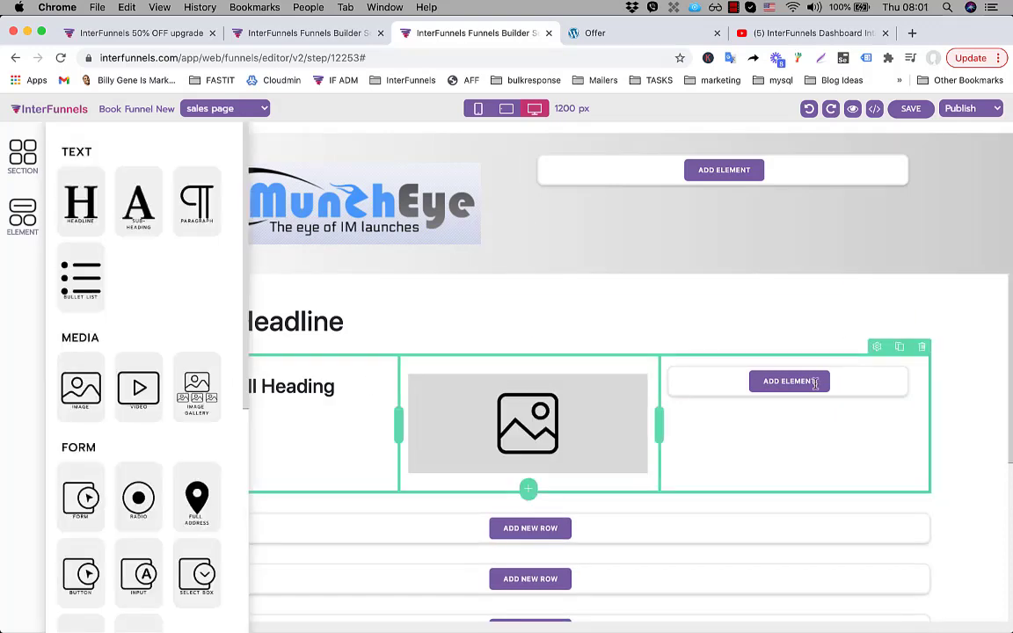
# Replace the placeholder headline with the Offer page's title, "Wait! Before You Proceed To "World's Best PLR" Get This Fascinating Bonus (PLUS One More!) For FREE..."
pyautogui.click(614, 32)
pyautogui.click(479, 33)
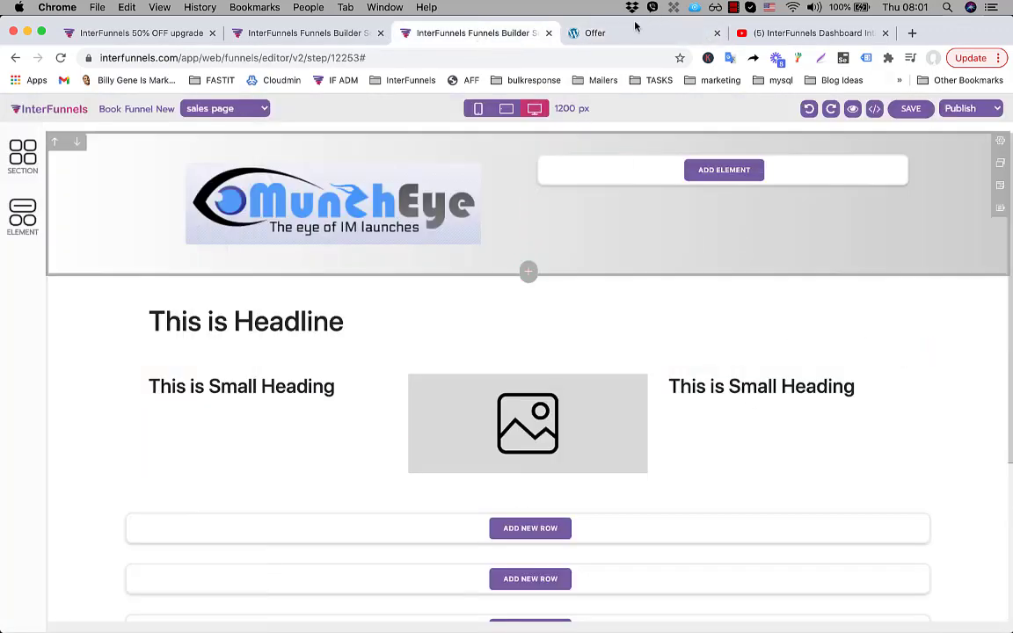
pyautogui.click(630, 31)
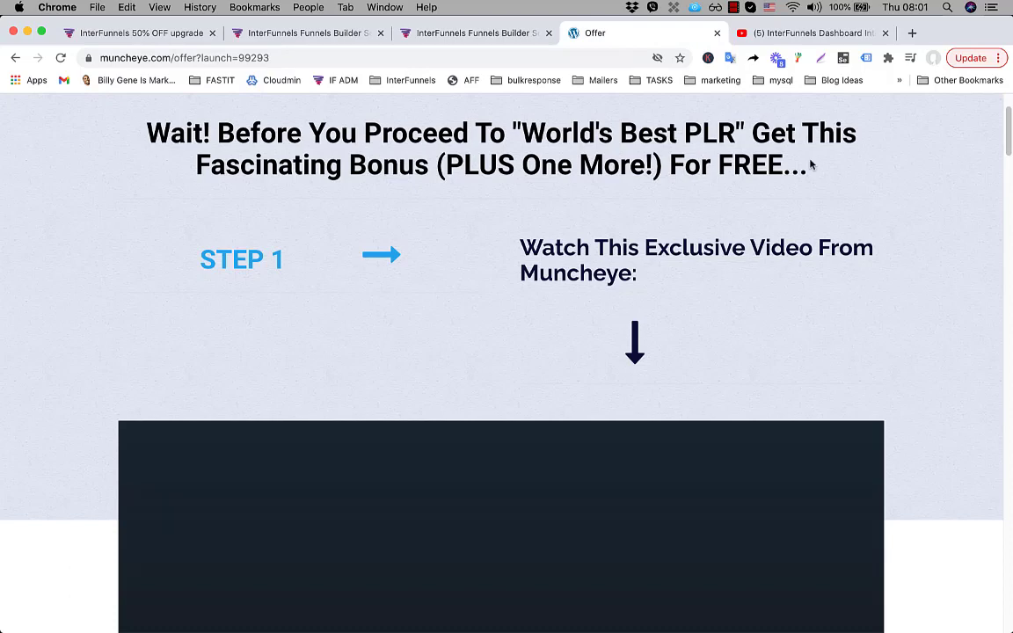
pyautogui.moveTo(814, 173); pyautogui.dragTo(447, 122)
pyautogui.click(479, 33)
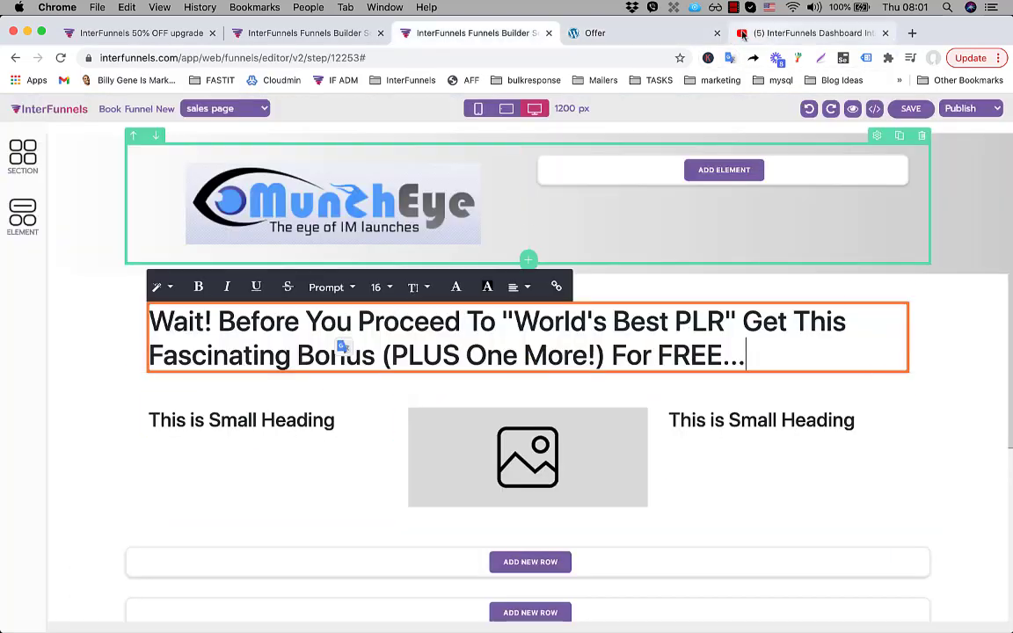
# Replace the first column's sub-heading with the "STEP 1" text from the Offer page
pyautogui.click(654, 37)
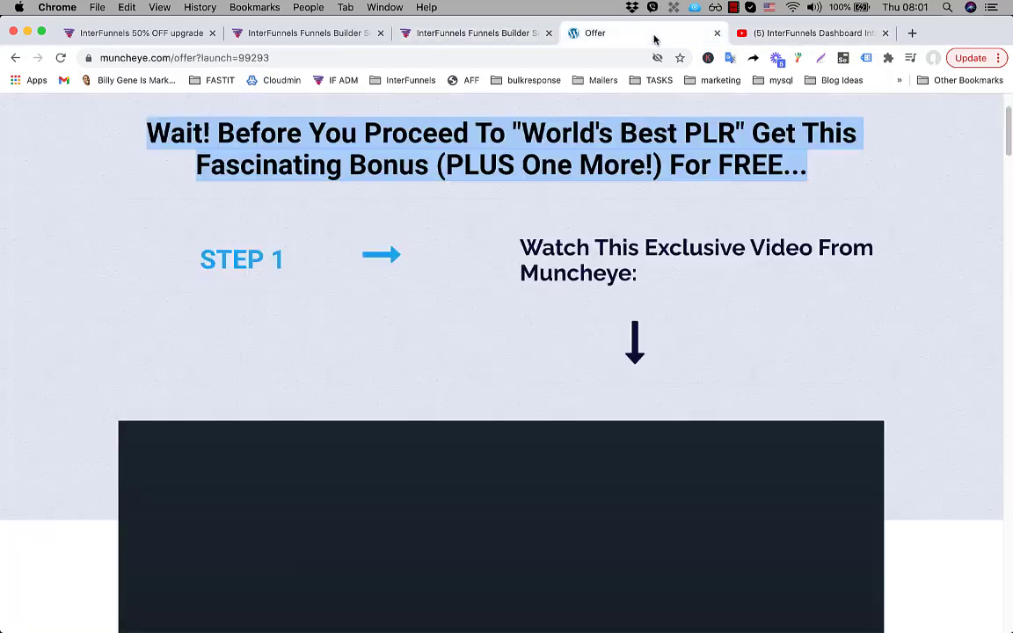
pyautogui.tripleClick(252, 265)
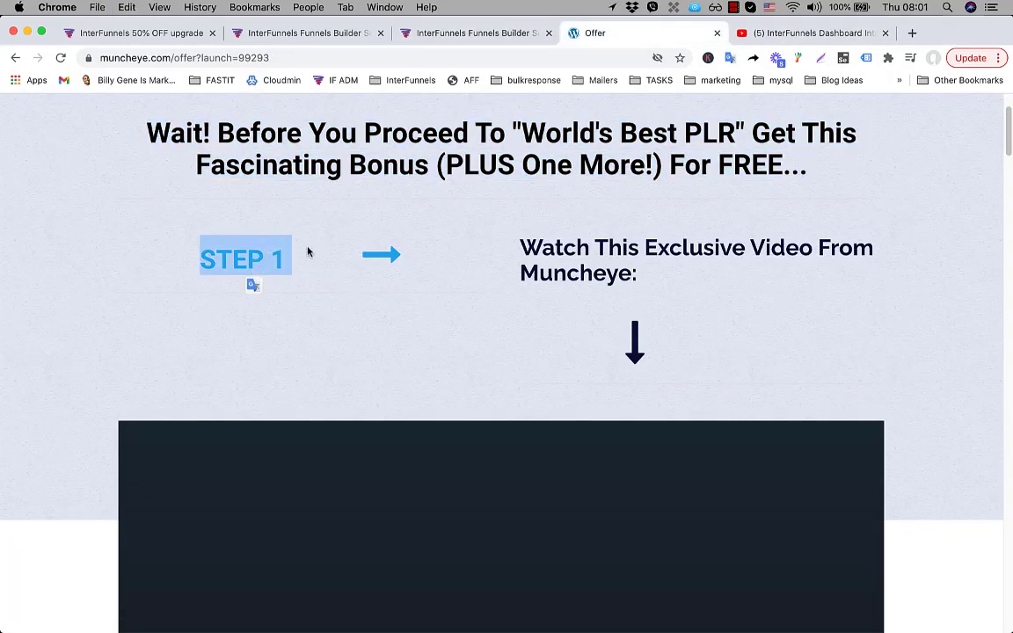
pyautogui.click(476, 33)
pyautogui.tripleClick(257, 420)
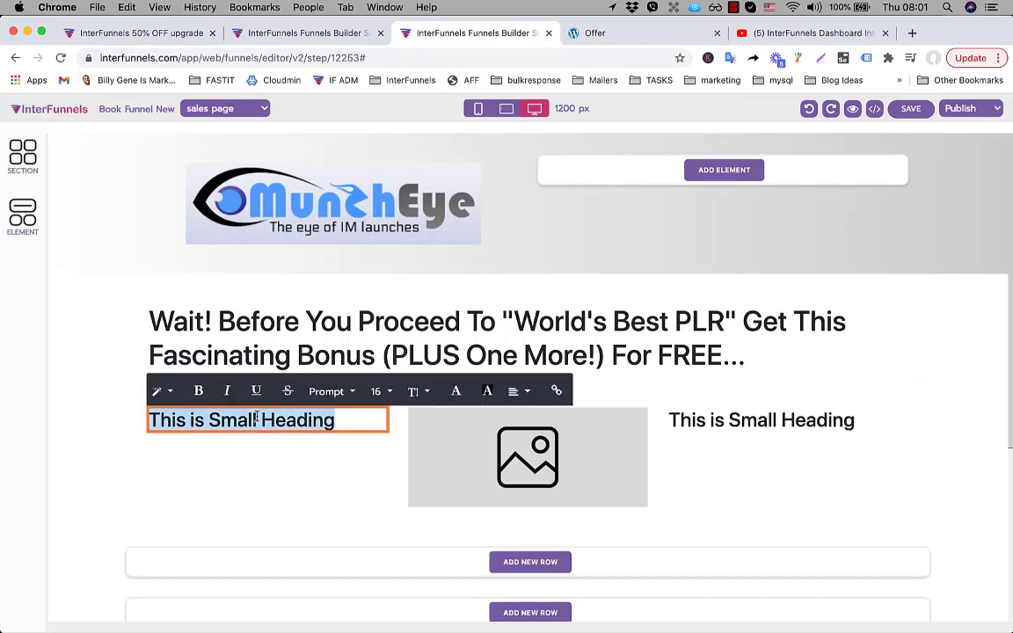
pyautogui.write('STEP 1')
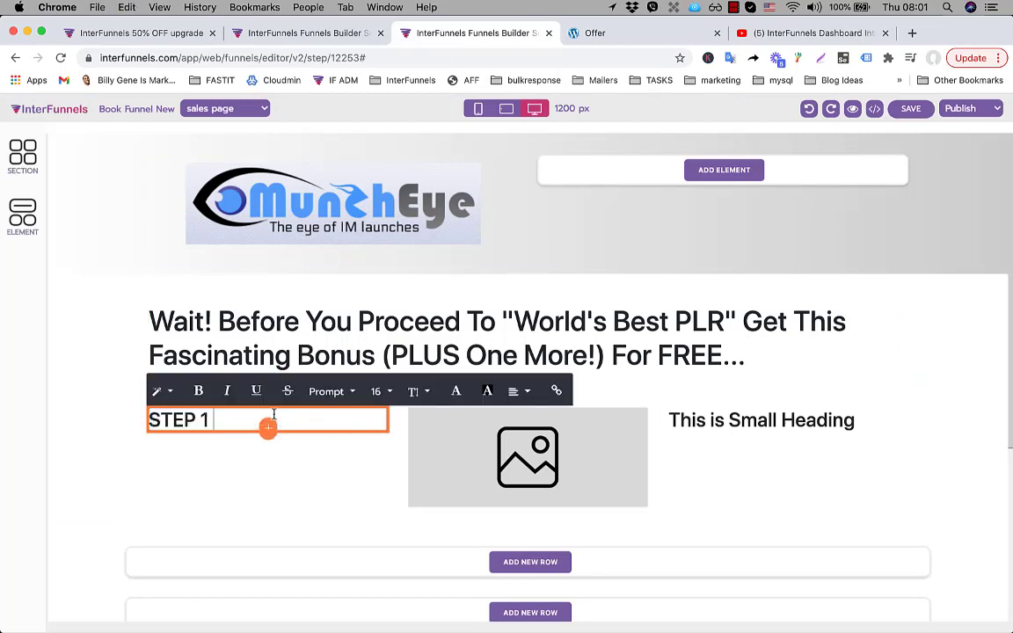
# Replace the third column's sub-heading with "Watch This Exclusive Video From Muncheye:" copied from the Offer page
pyautogui.click(787, 425)
pyautogui.doubleClick(735, 423)
pyautogui.tripleClick(736, 431)
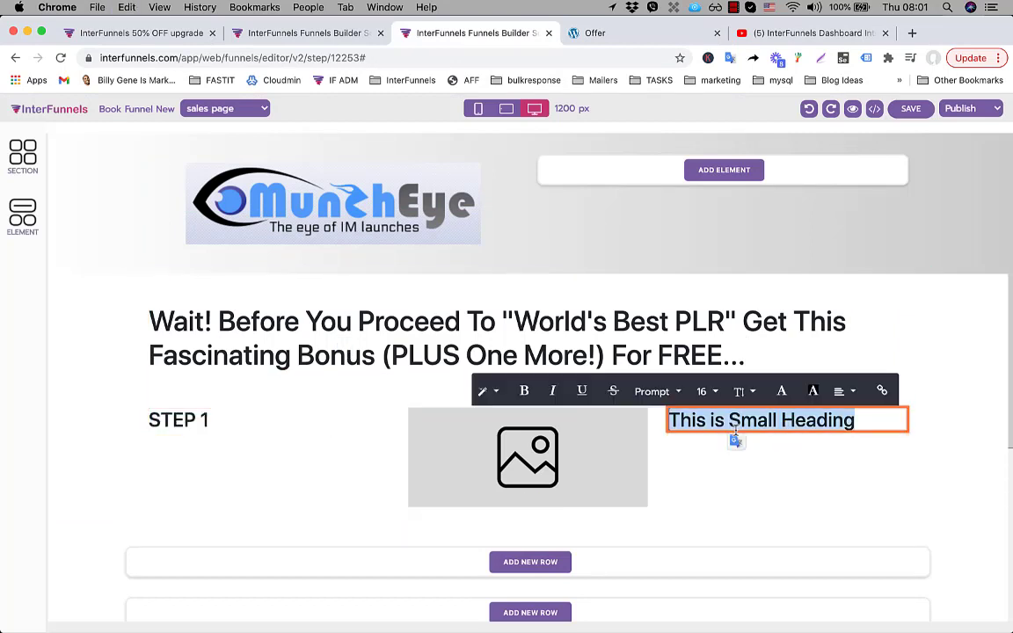
pyautogui.click(655, 36)
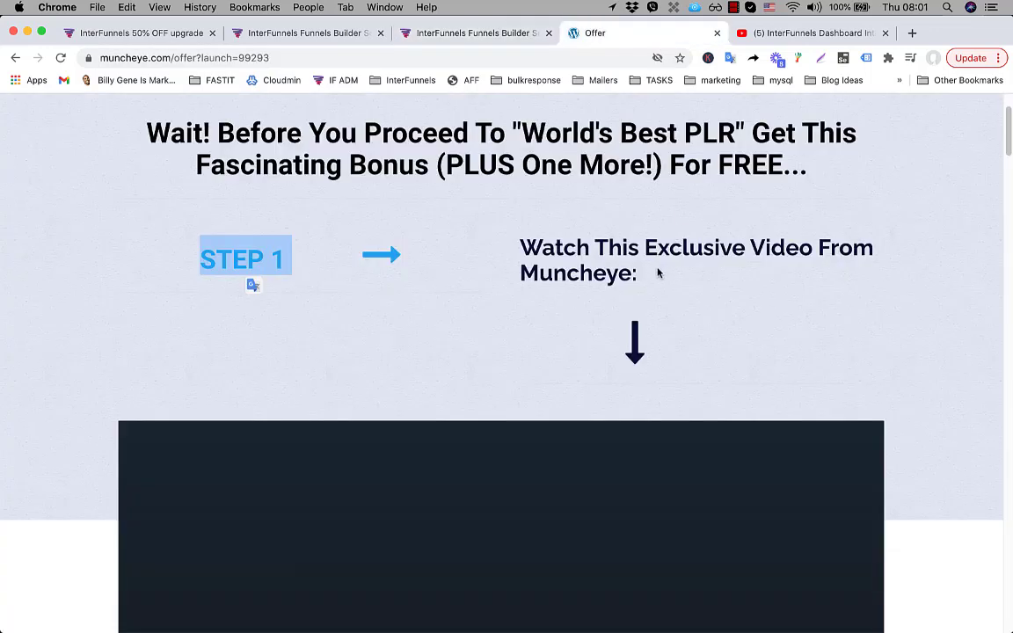
pyautogui.moveTo(658, 274); pyautogui.dragTo(505, 247)
pyautogui.press('super+c')
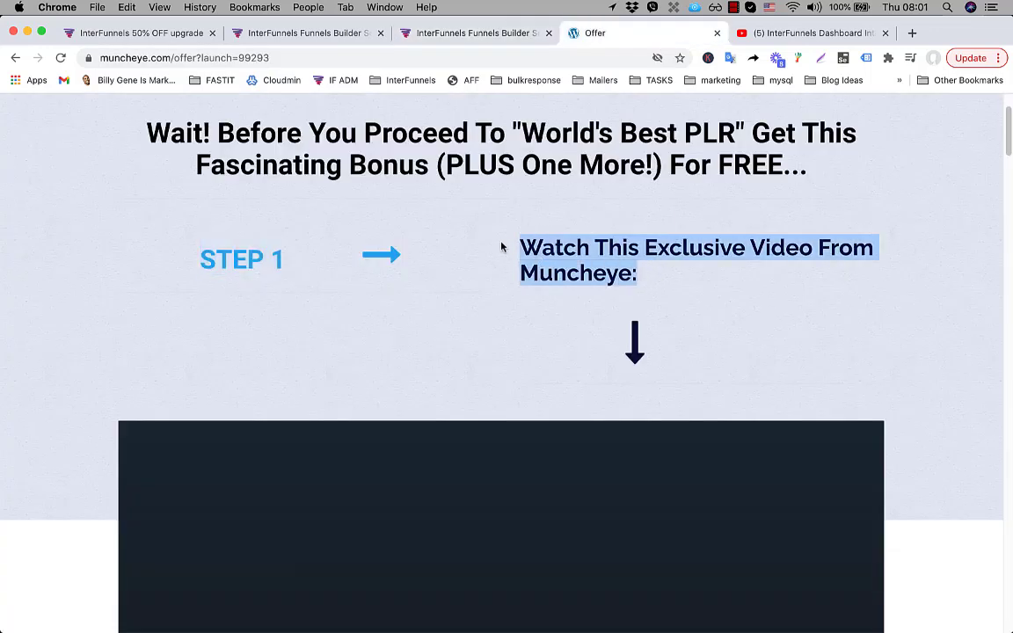
pyautogui.click(280, 35)
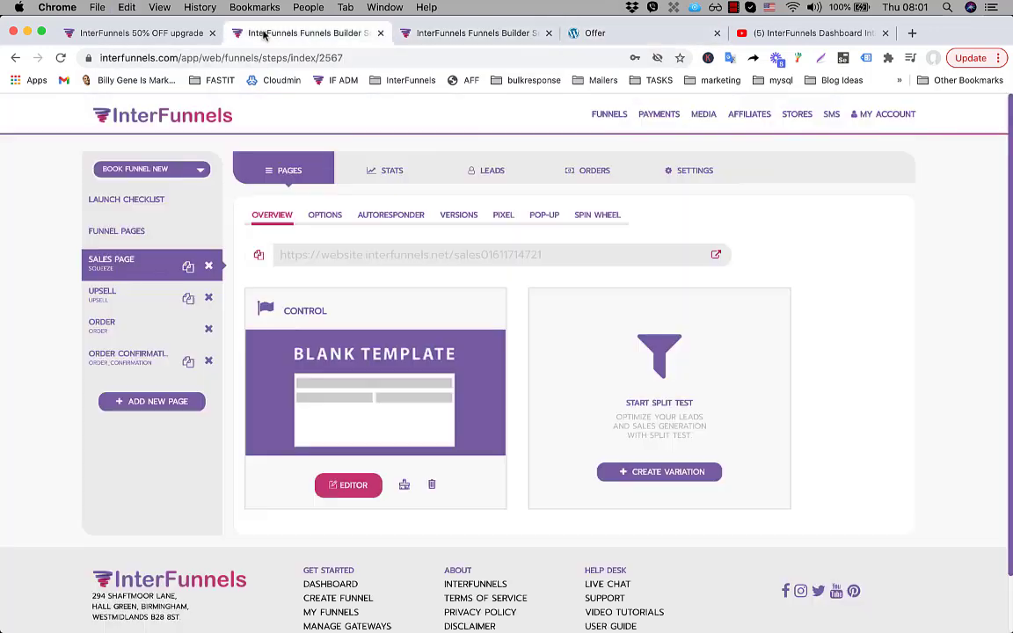
pyautogui.click(407, 35)
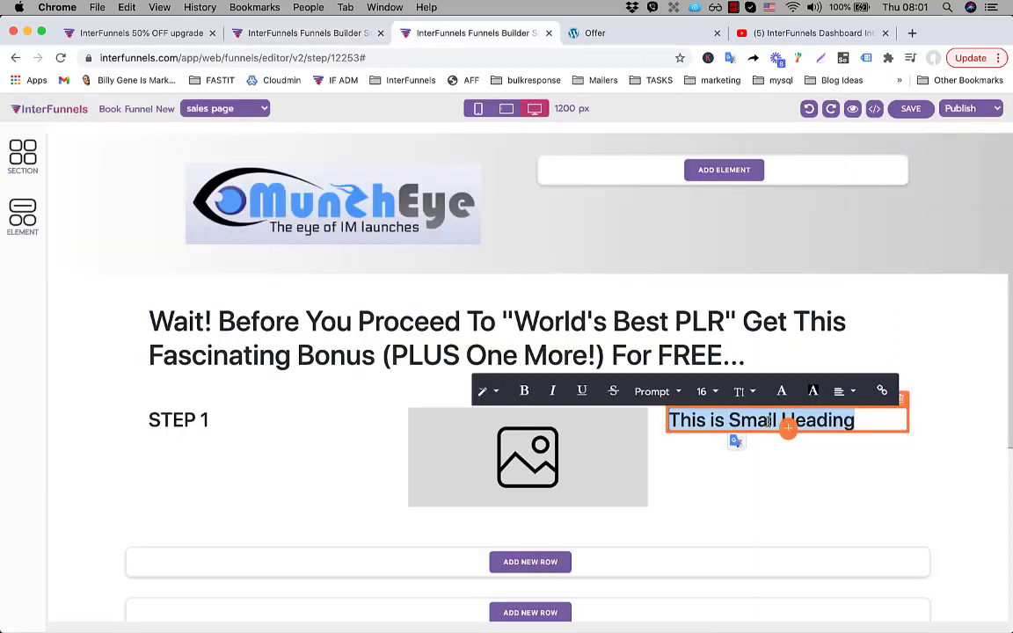
pyautogui.press('super+v')
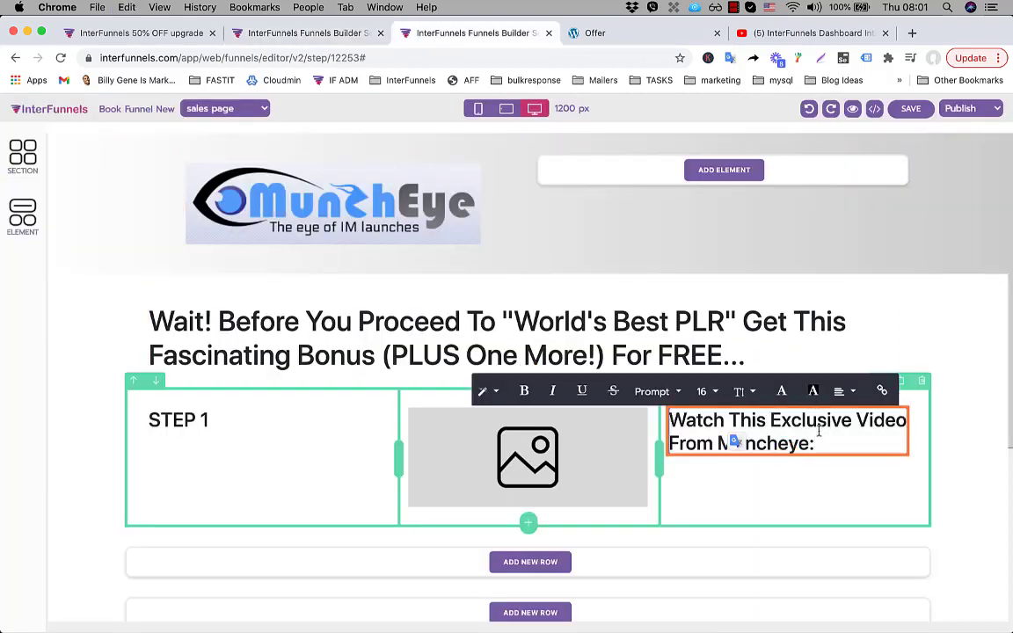
# Add an image element directly below the "Watch This Exclusive Video From Muncheye:" sub-heading, matching the arrow on the Offer page
pyautogui.click(811, 32)
pyautogui.click(655, 36)
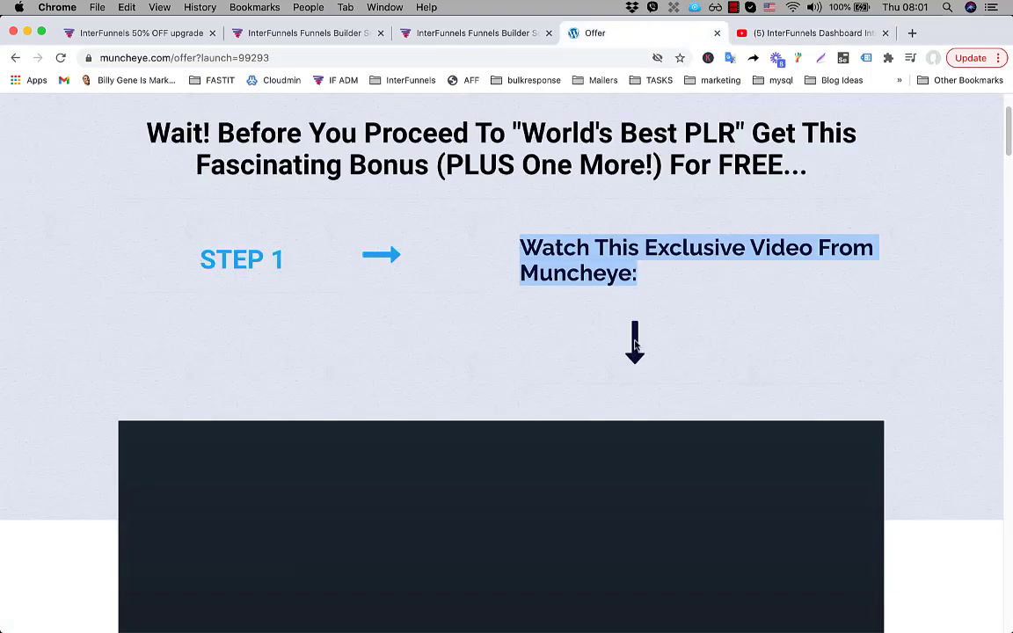
pyautogui.click(280, 35)
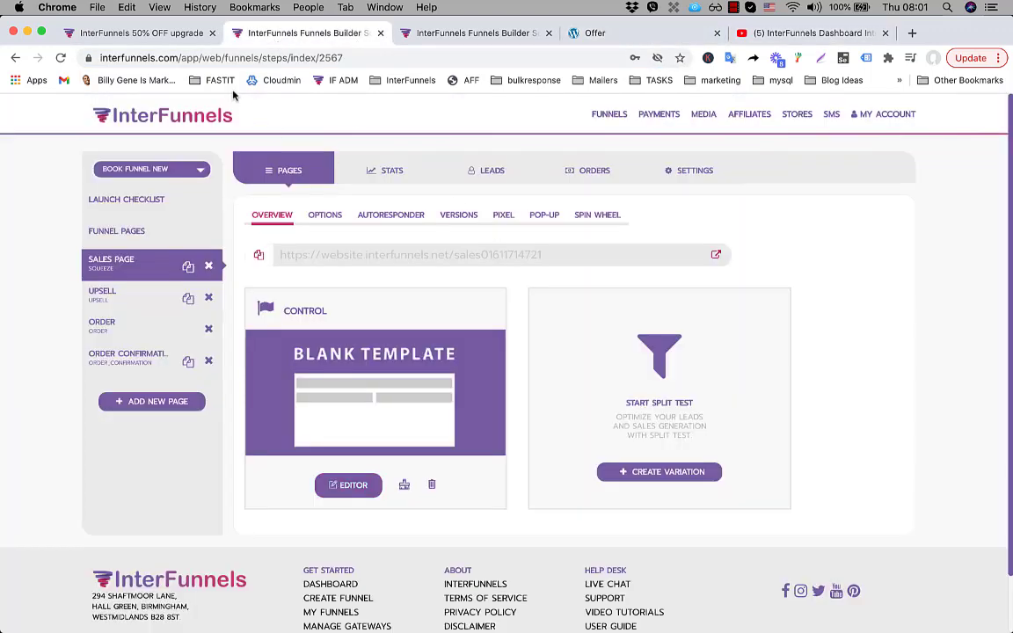
pyautogui.click(448, 35)
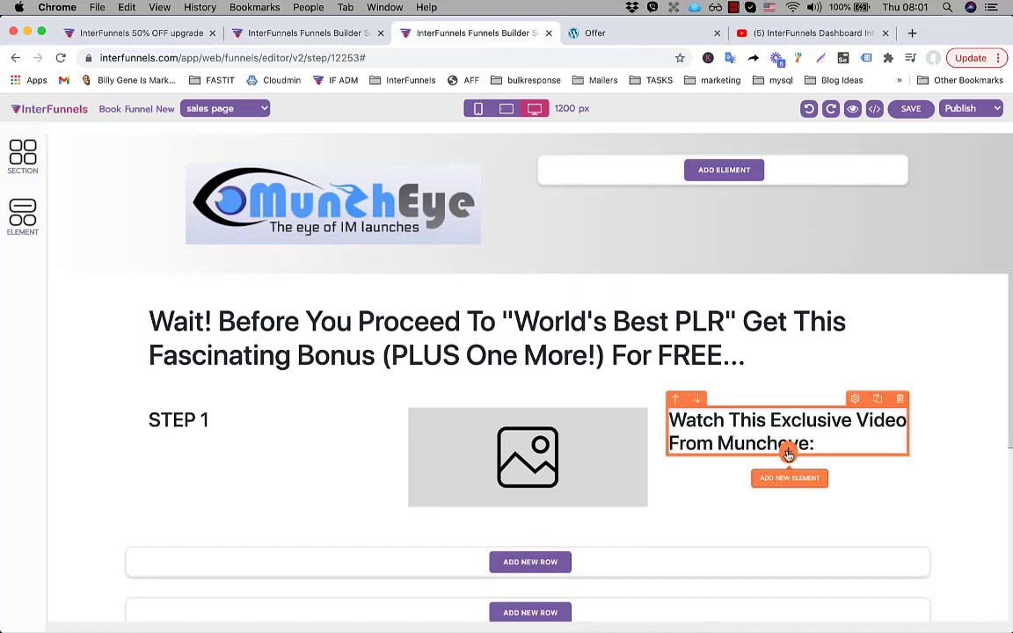
pyautogui.click(790, 478)
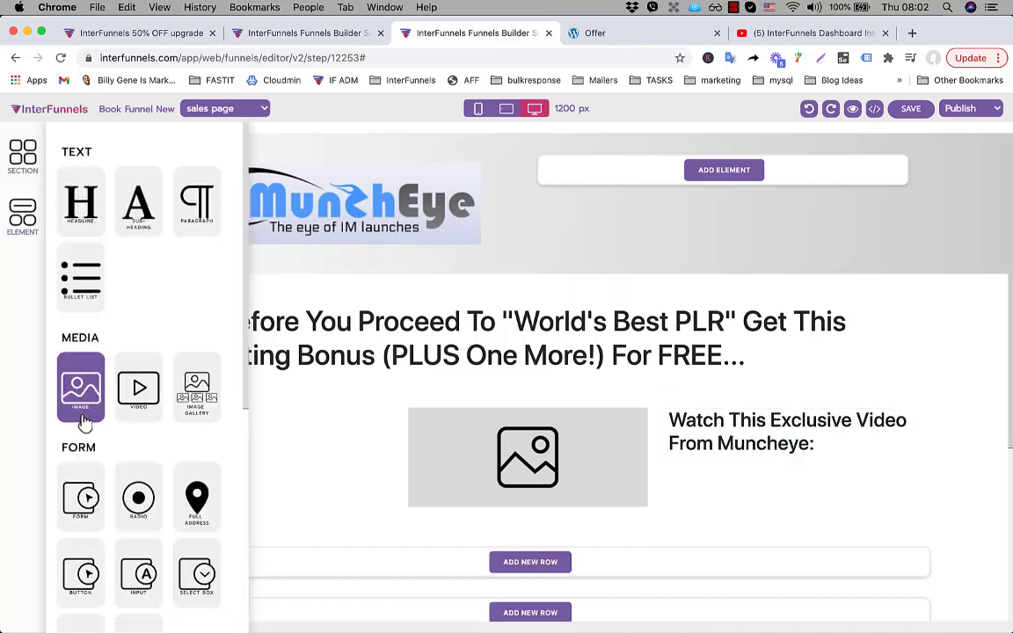
pyautogui.moveTo(69, 402); pyautogui.dragTo(727, 481)
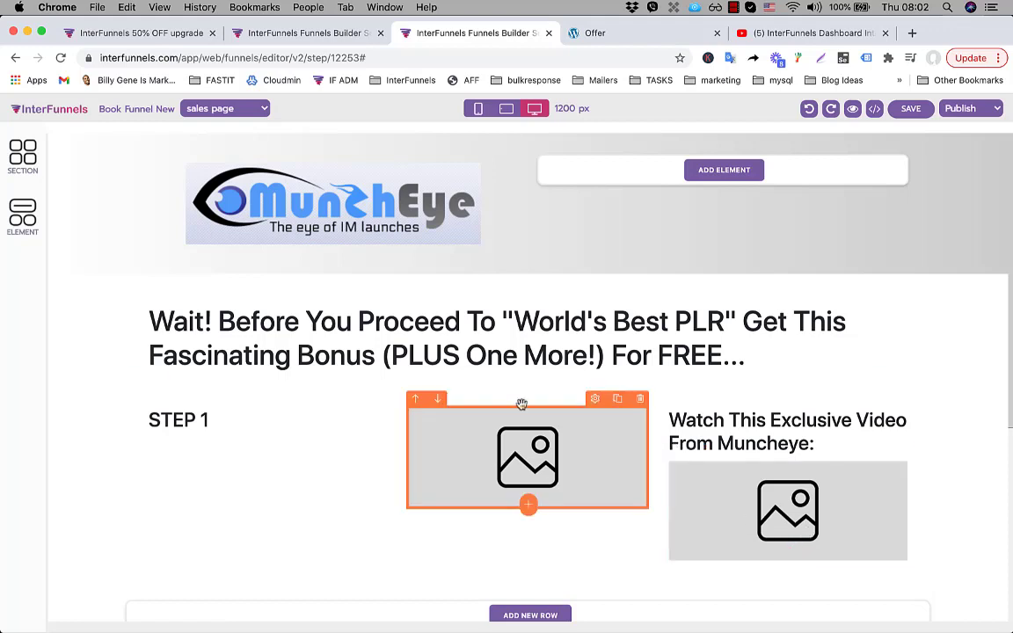
# Inspect the right-pointing arrow beside "STEP 1" on the Offer page
pyautogui.click(598, 34)
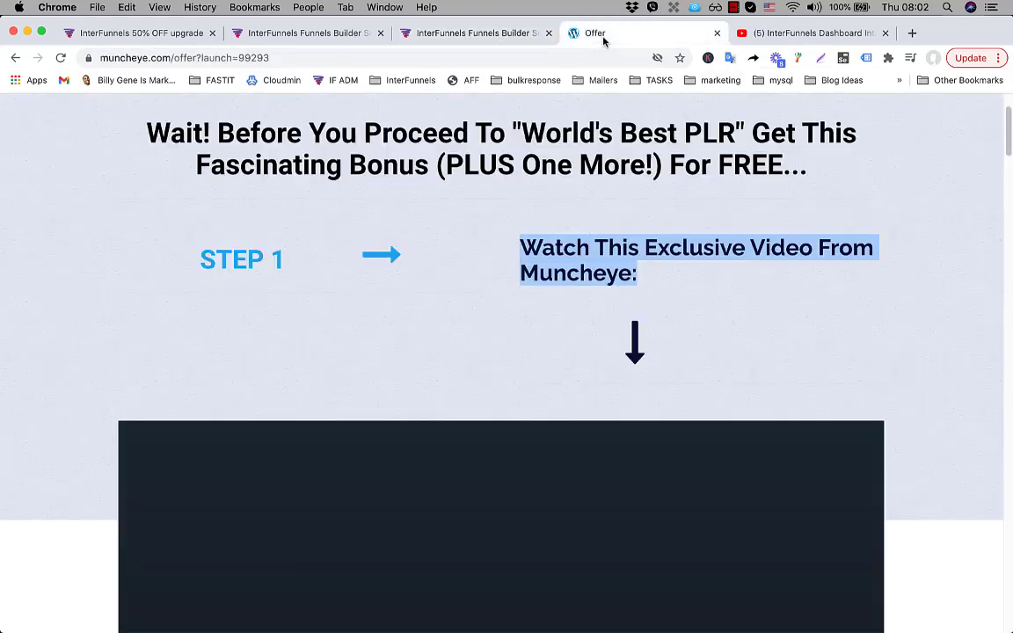
pyautogui.click(380, 255)
pyautogui.rightClick(380, 256)
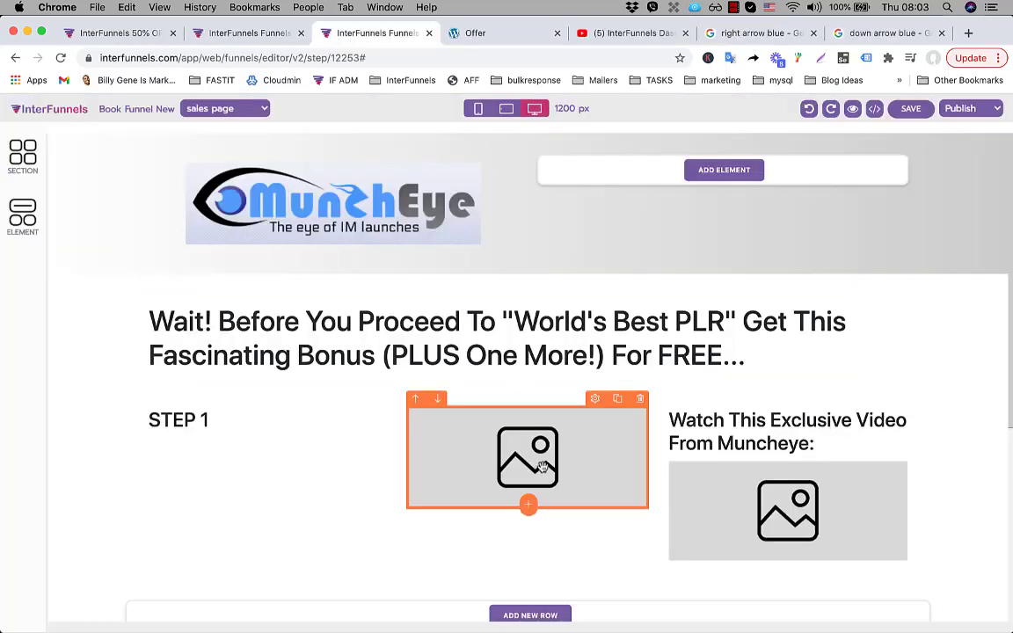
# Set the middle column's image to the iconfinder blue right-arrow URL ending in 04-512.png, with a width of 150
pyautogui.click(544, 473)
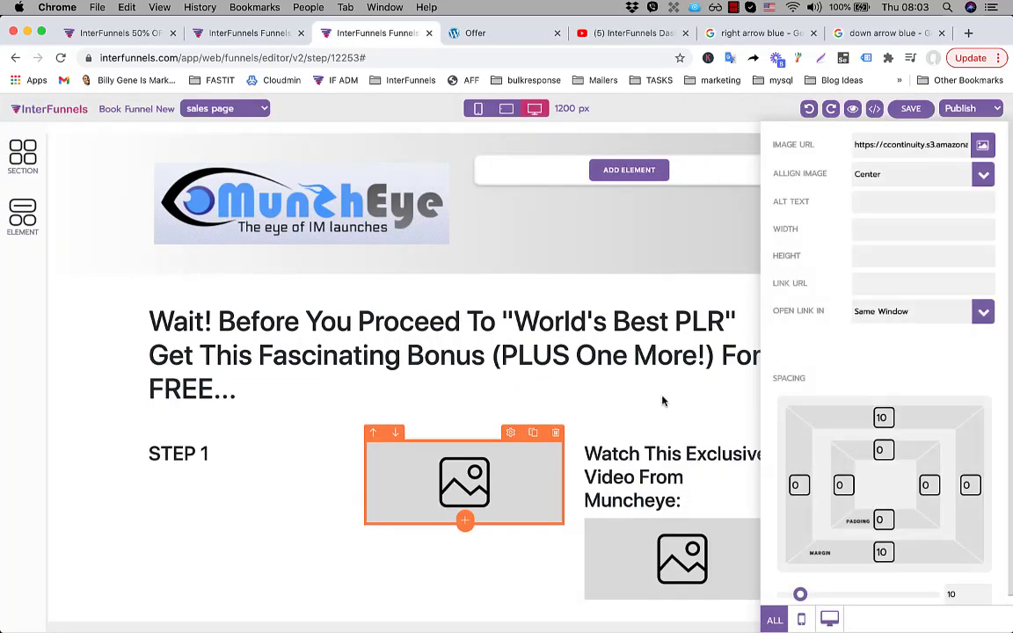
pyautogui.tripleClick(894, 144)
pyautogui.press('super+v')
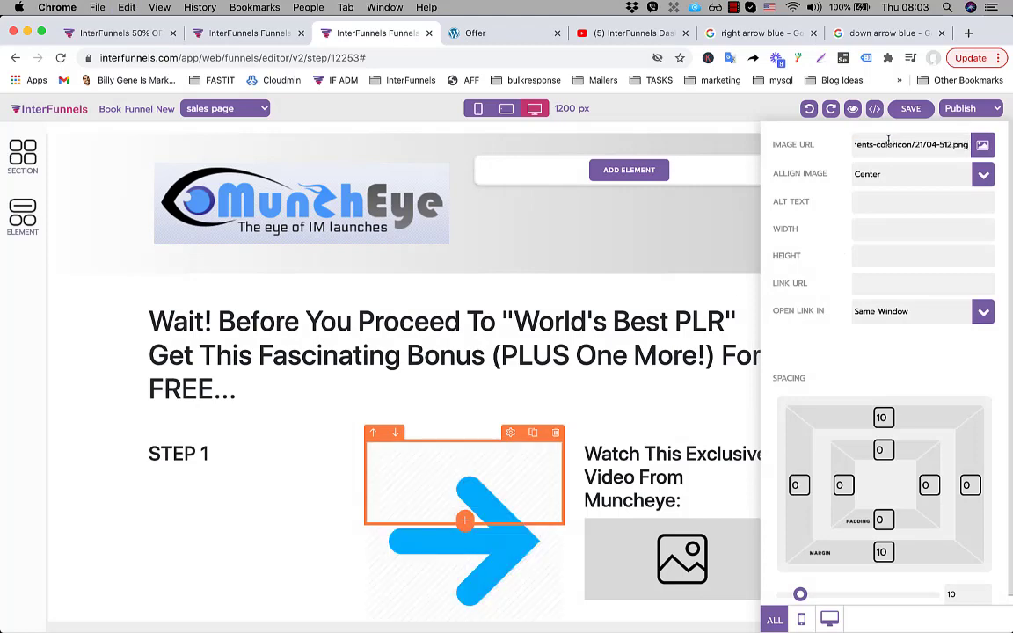
pyautogui.click(444, 327)
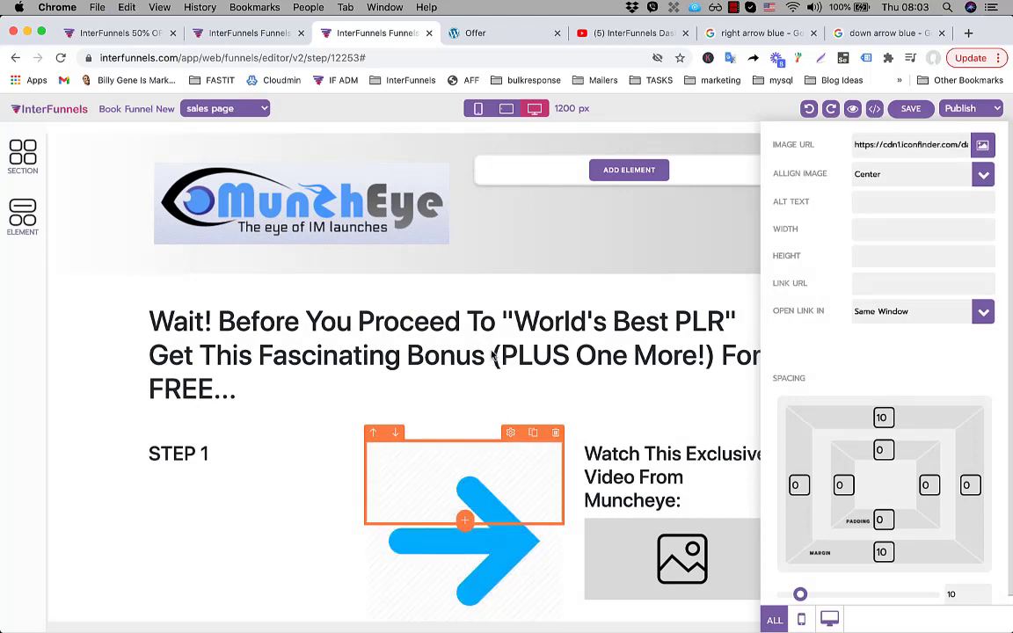
pyautogui.click(555, 525)
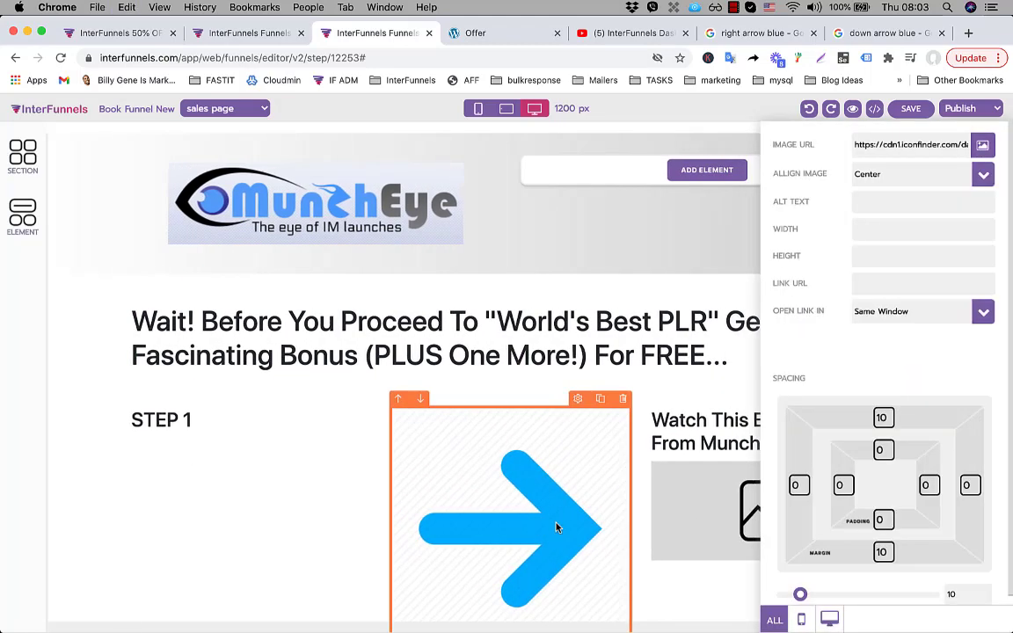
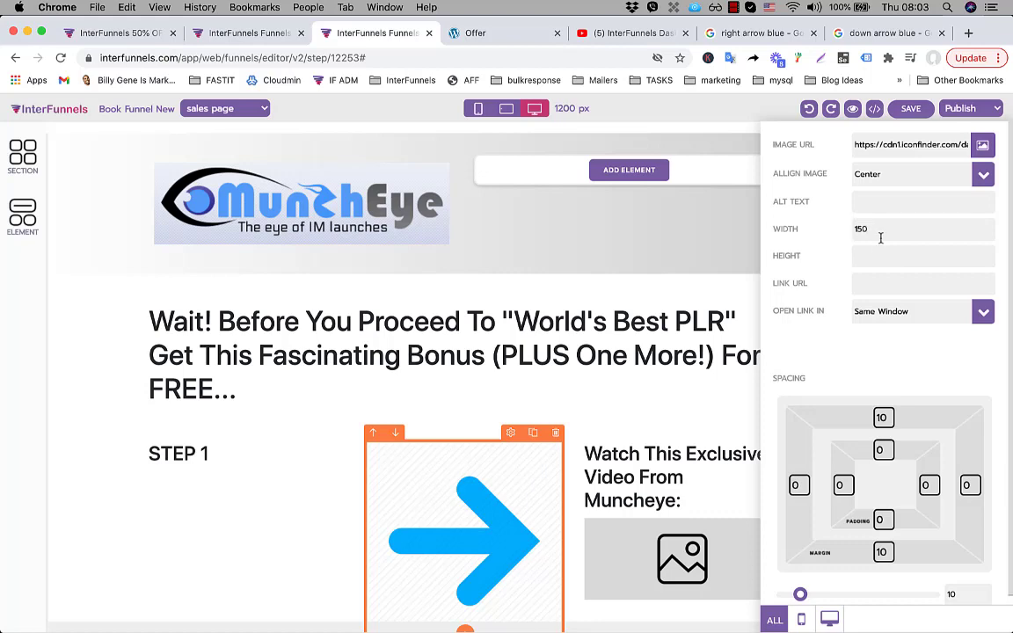
pyautogui.click(579, 356)
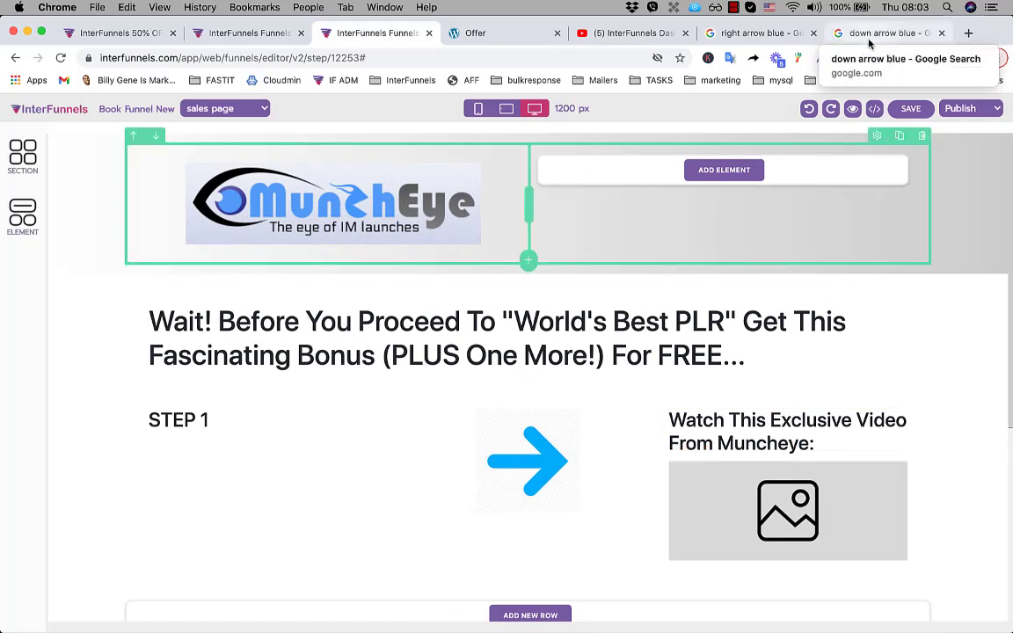
# Set the third column's image to the iconfinder blue down-arrow URL from the search results, with a width of 150
pyautogui.click(869, 40)
pyautogui.press('super+3')
pyautogui.click(715, 483)
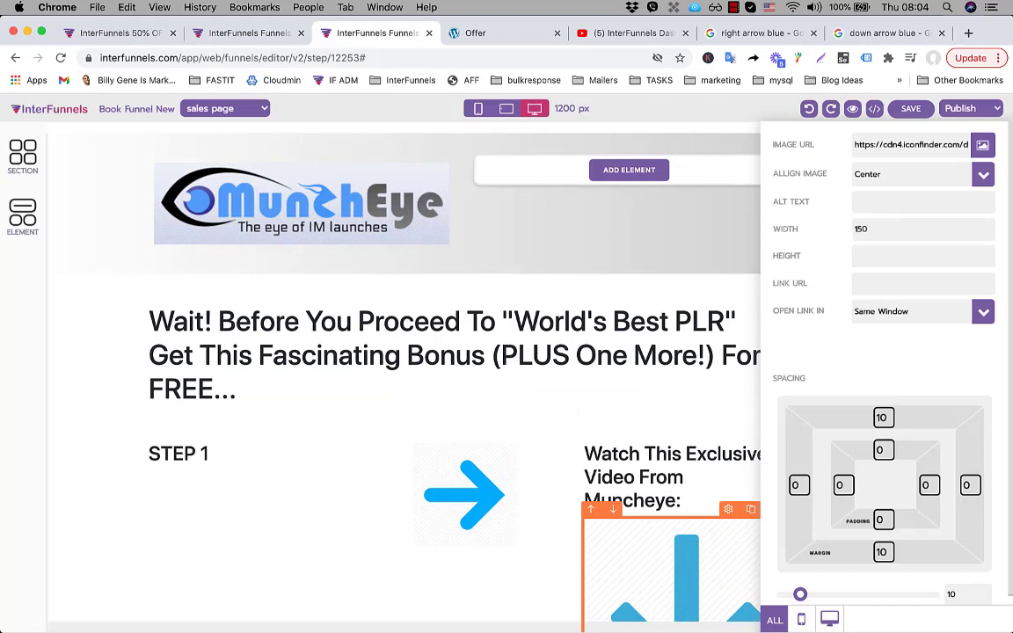
pyautogui.click(721, 273)
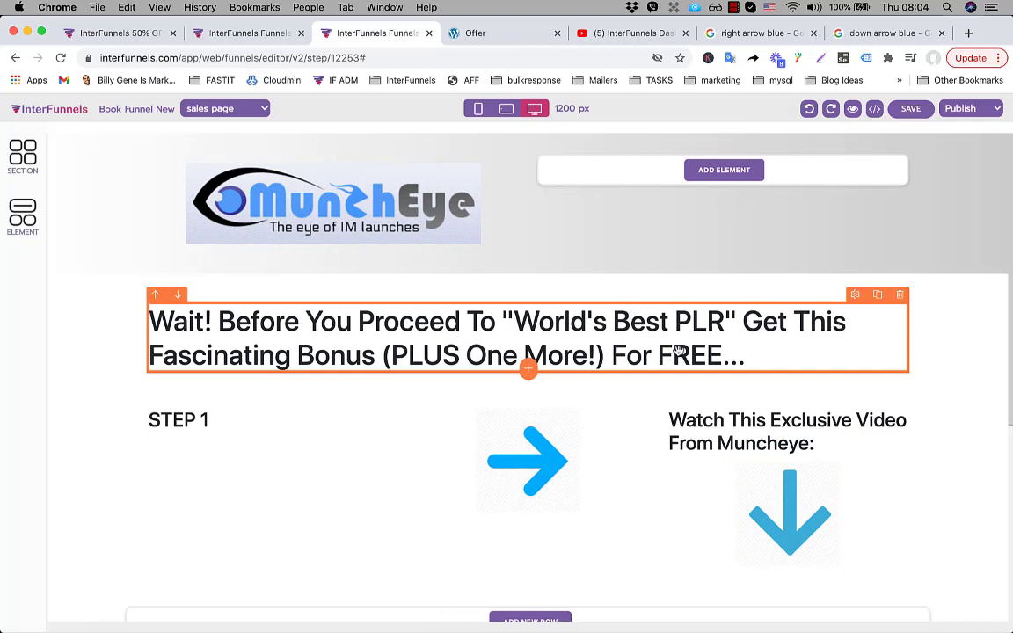
# Check the row in the editor, then return to the Offer page and close its developer tools
pyautogui.scroll(-1, 679, 352)
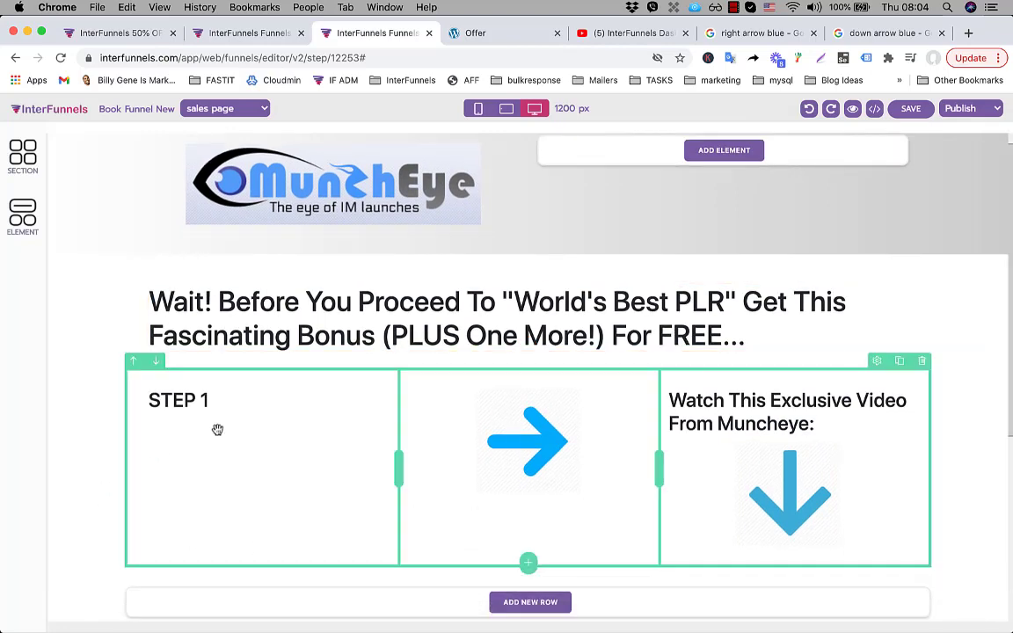
pyautogui.scroll(-1, 217, 429)
pyautogui.click(475, 33)
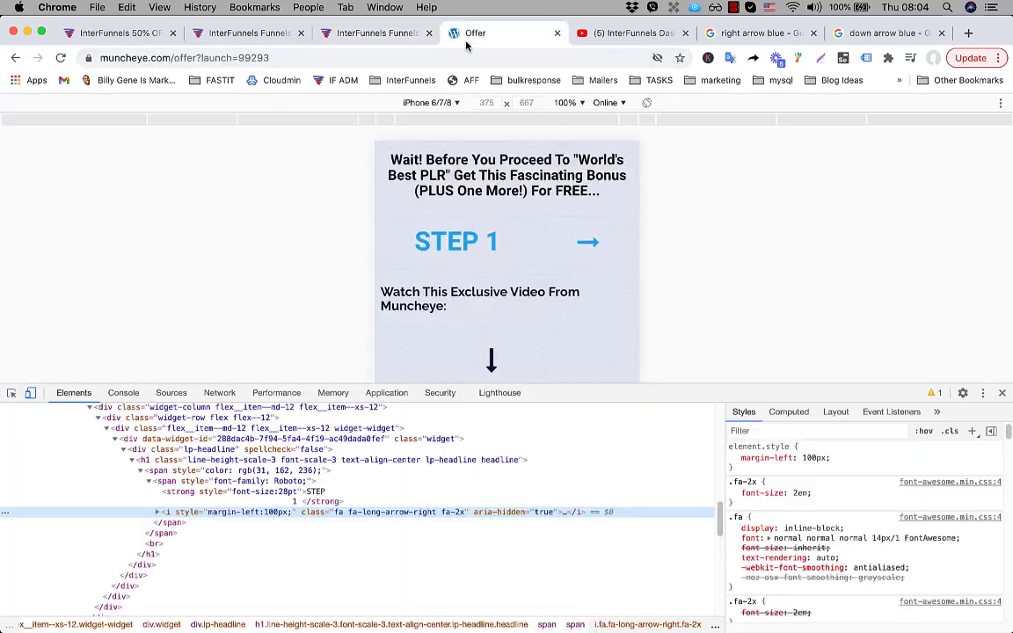
pyautogui.press('super+alt+i')
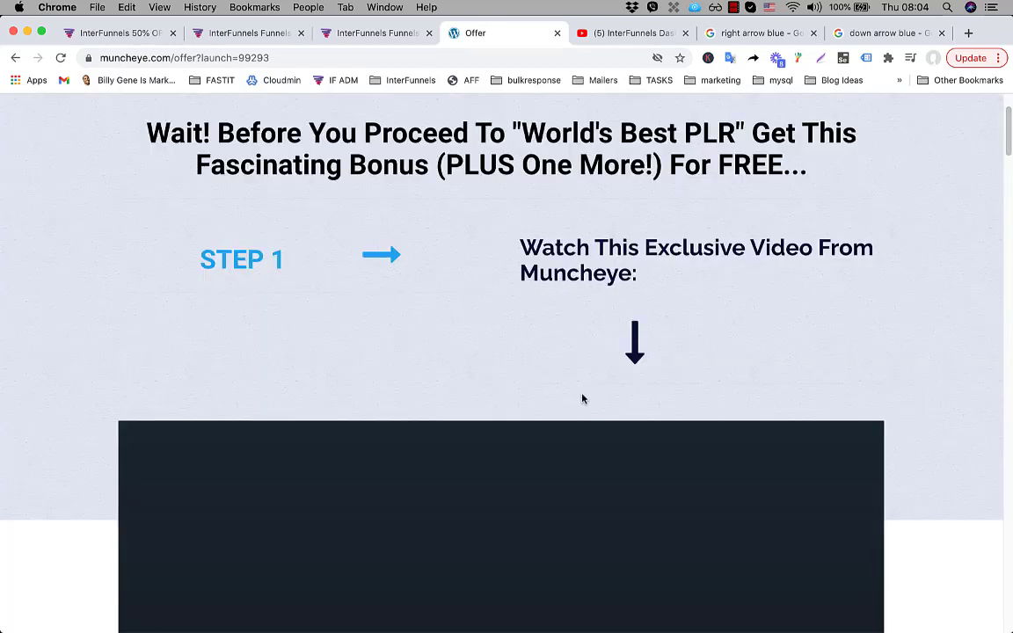
# In the InterFunnels editor, color the "STEP 1" heading blue and set its font size to 72
pyautogui.click(370, 34)
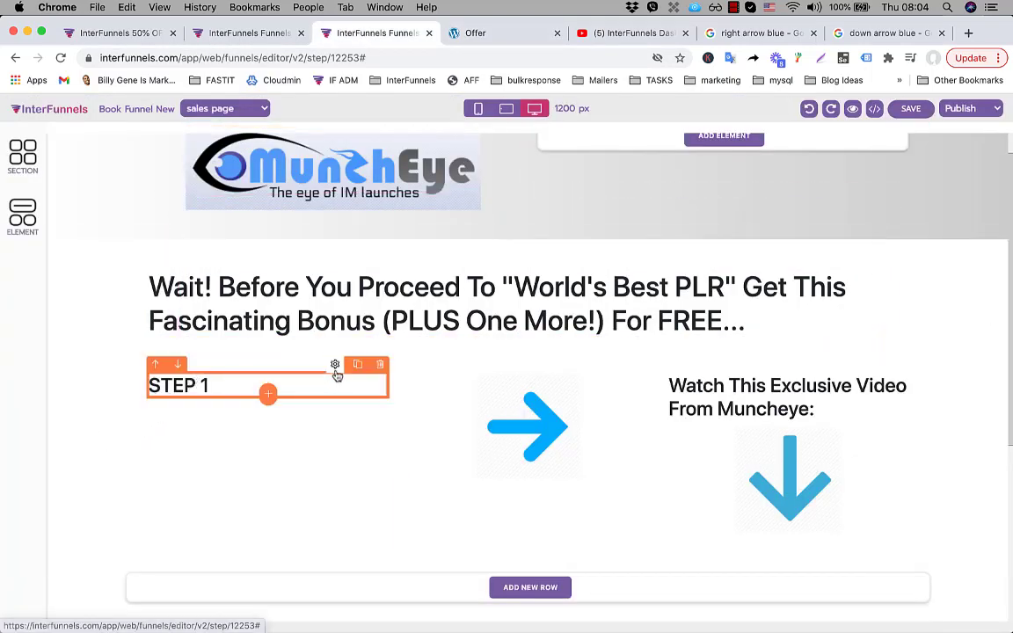
pyautogui.doubleClick(203, 384)
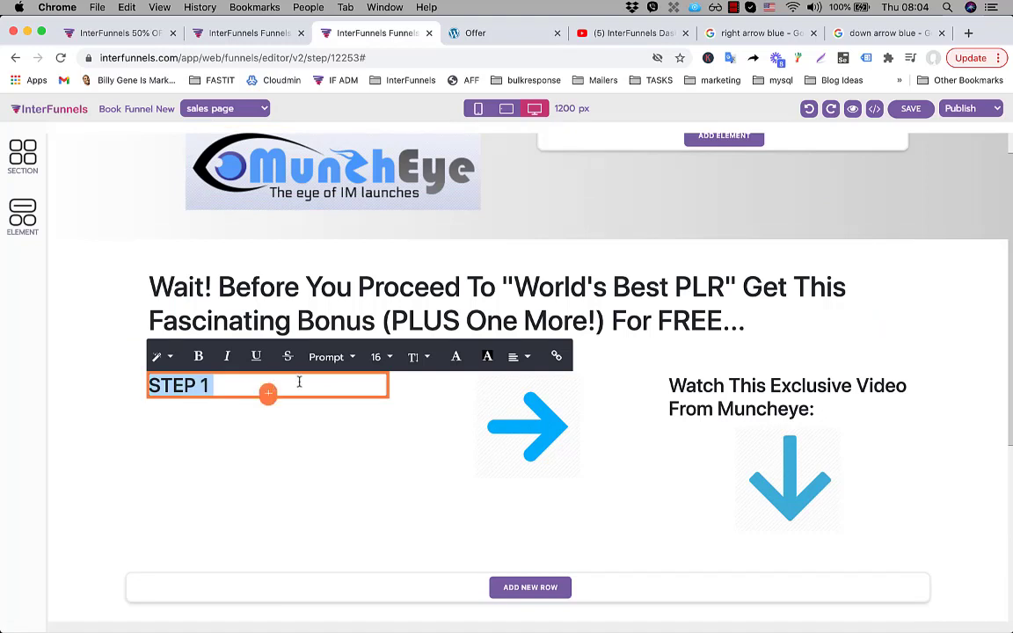
pyautogui.click(456, 356)
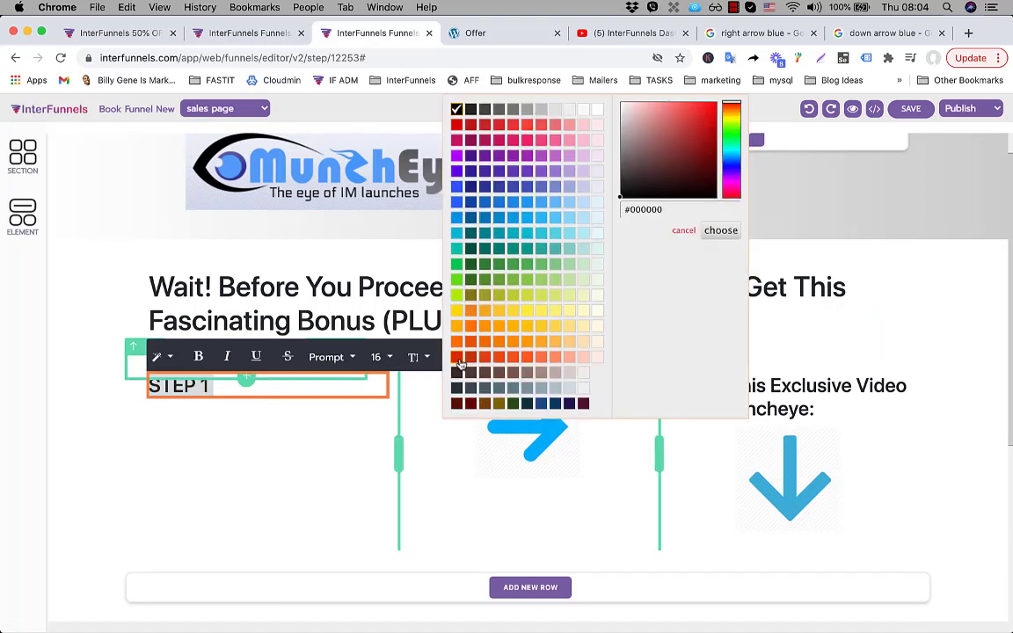
pyautogui.click(511, 205)
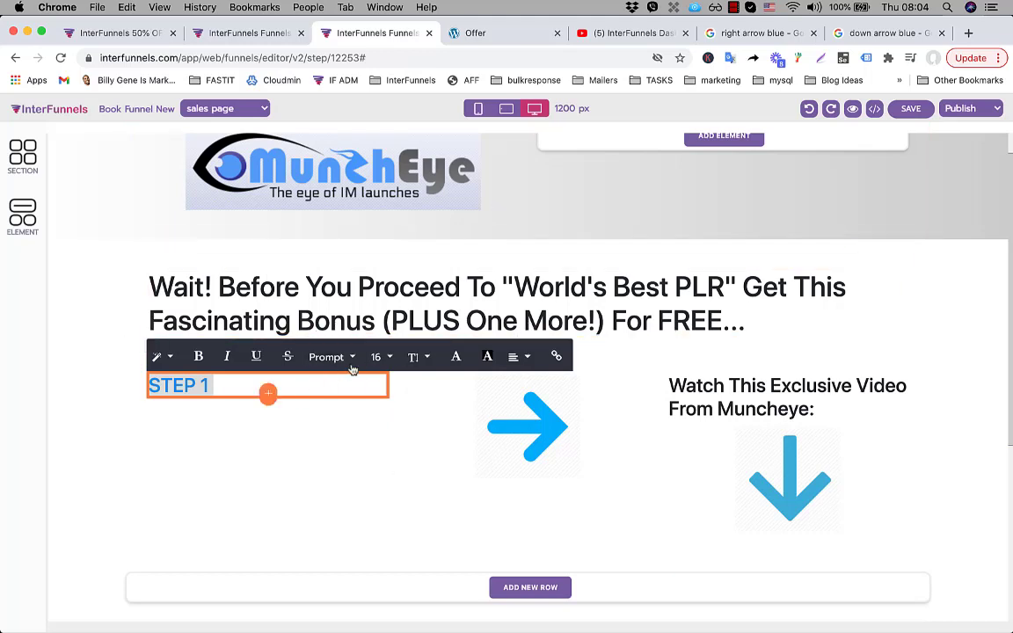
pyautogui.click(384, 356)
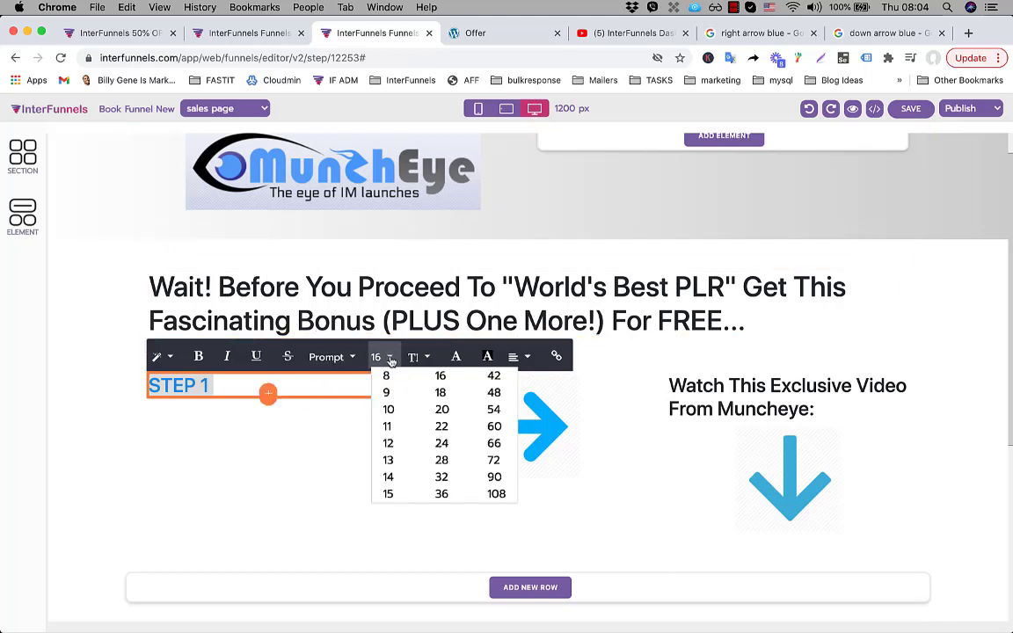
pyautogui.click(442, 478)
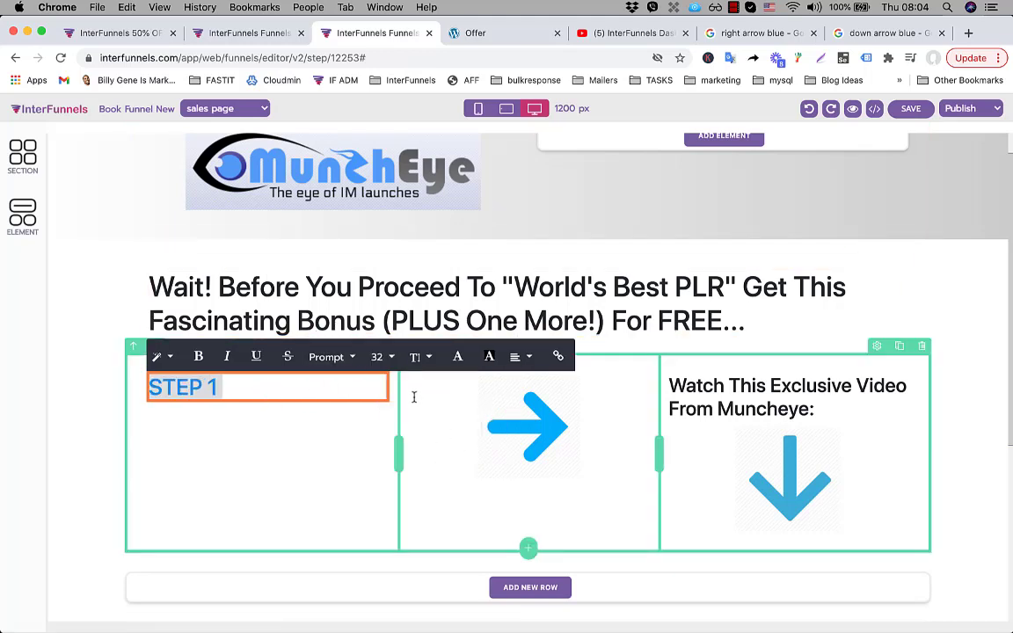
pyautogui.click(380, 356)
pyautogui.click(494, 460)
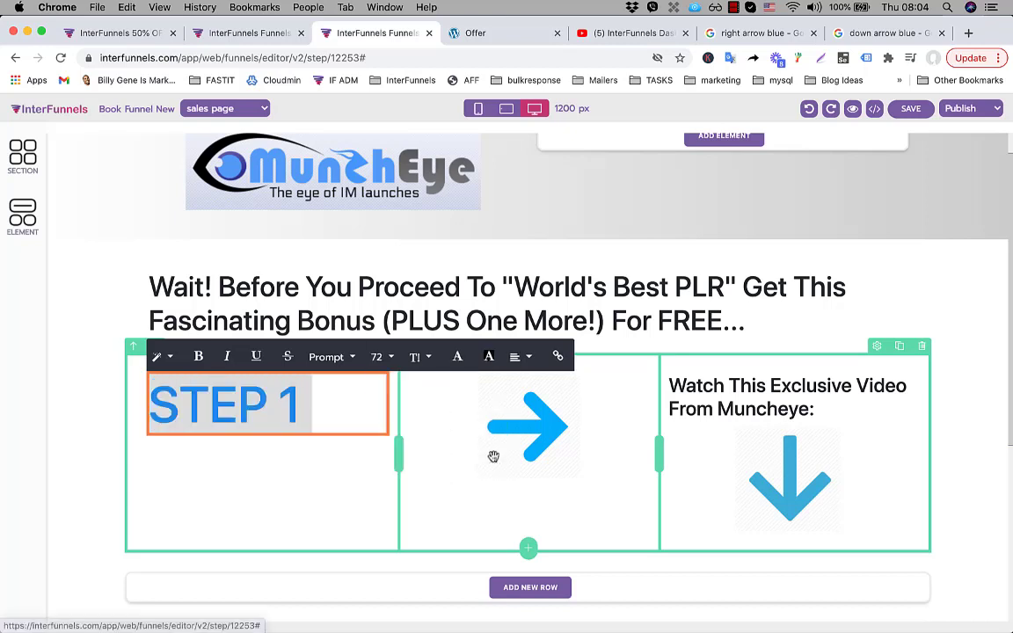
pyautogui.click(317, 330)
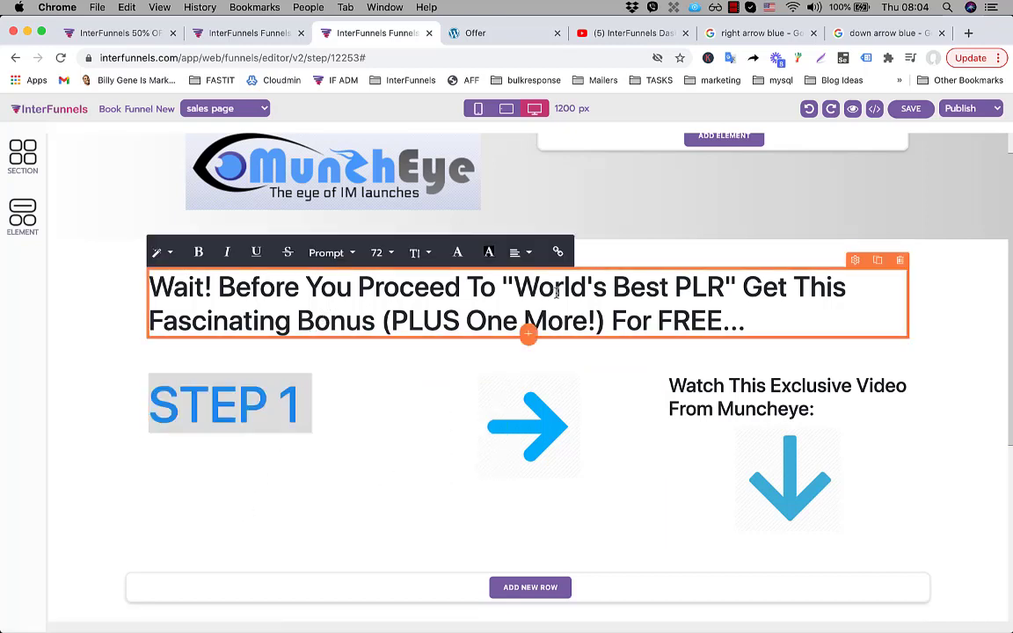
pyautogui.scroll(1, 649, 287)
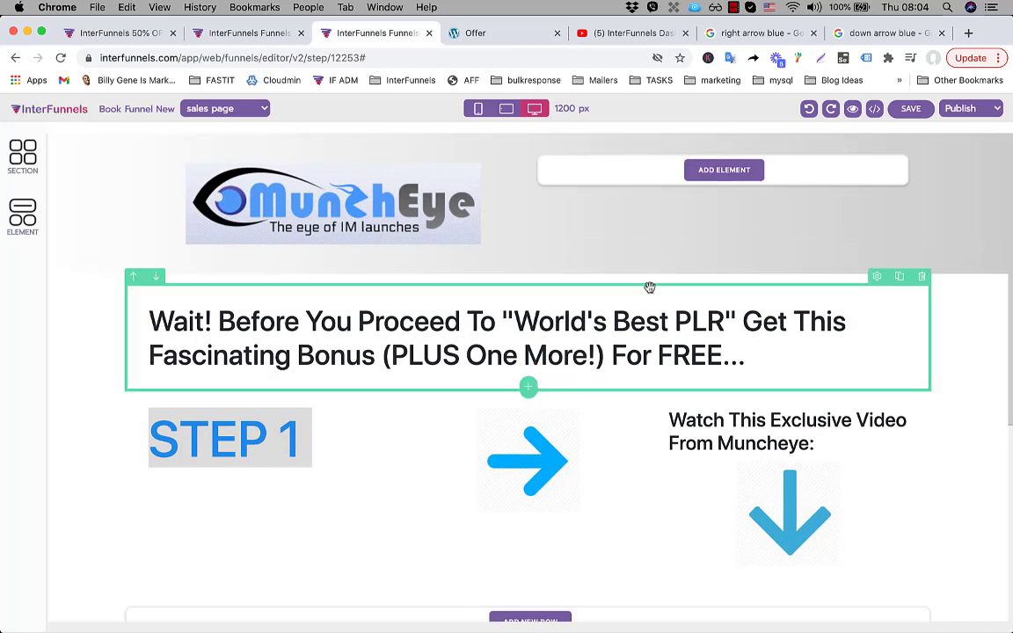
# Check the Offer page below STEP 1, and add a one-column row with a Video element beneath the editor's STEP 1 row
pyautogui.click(480, 34)
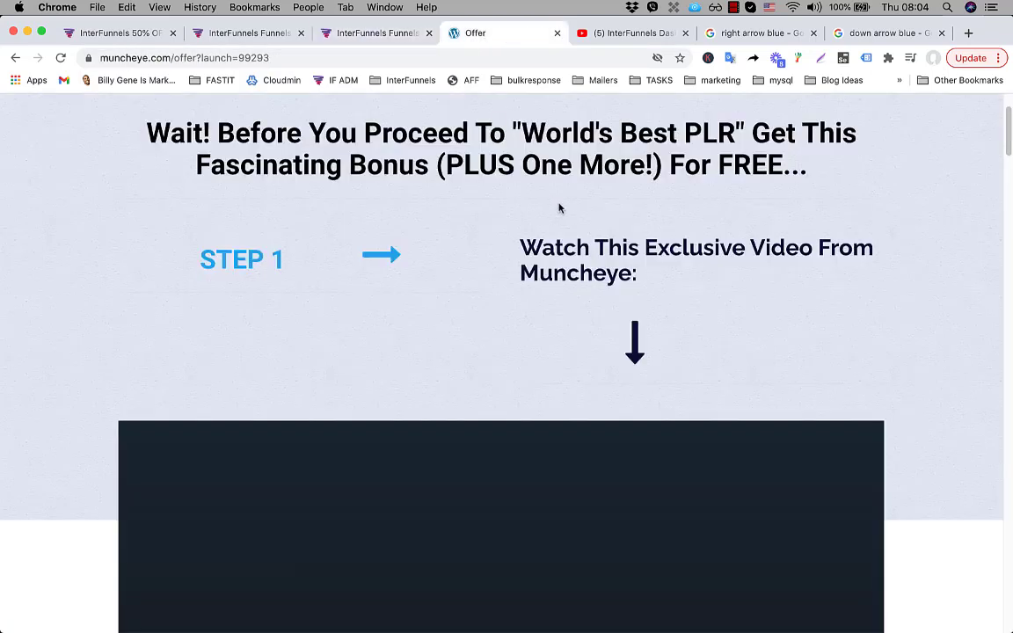
pyautogui.scroll(-5, 571, 238)
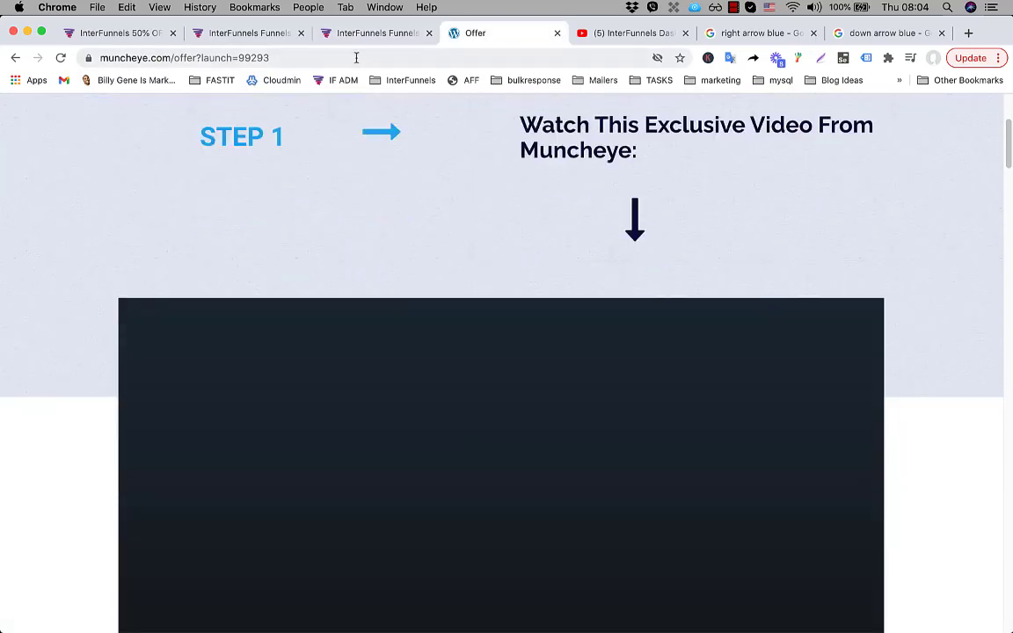
pyautogui.click(367, 37)
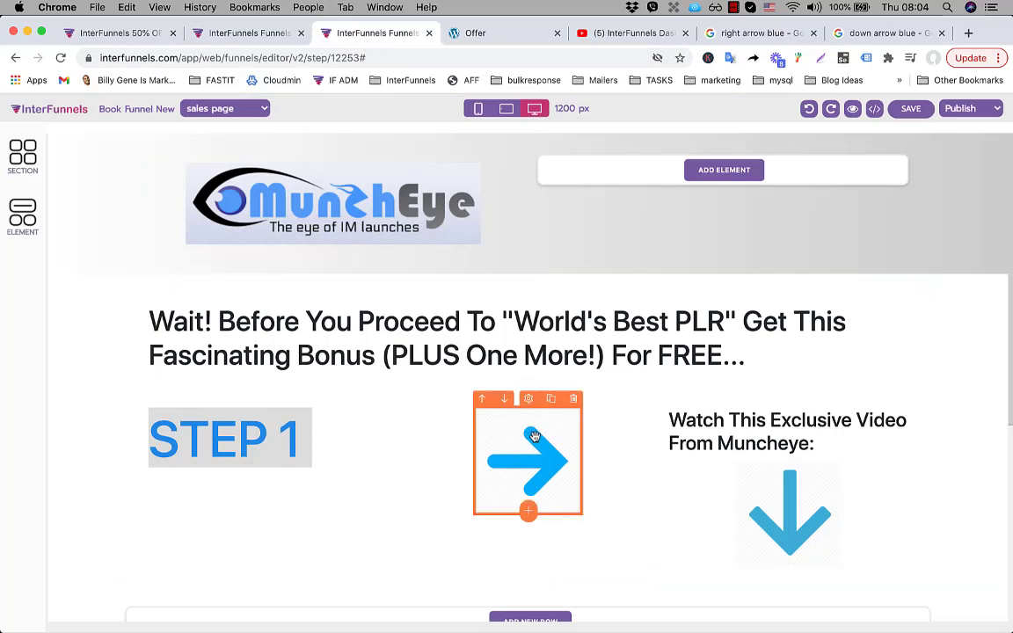
pyautogui.scroll(-5, 534, 437)
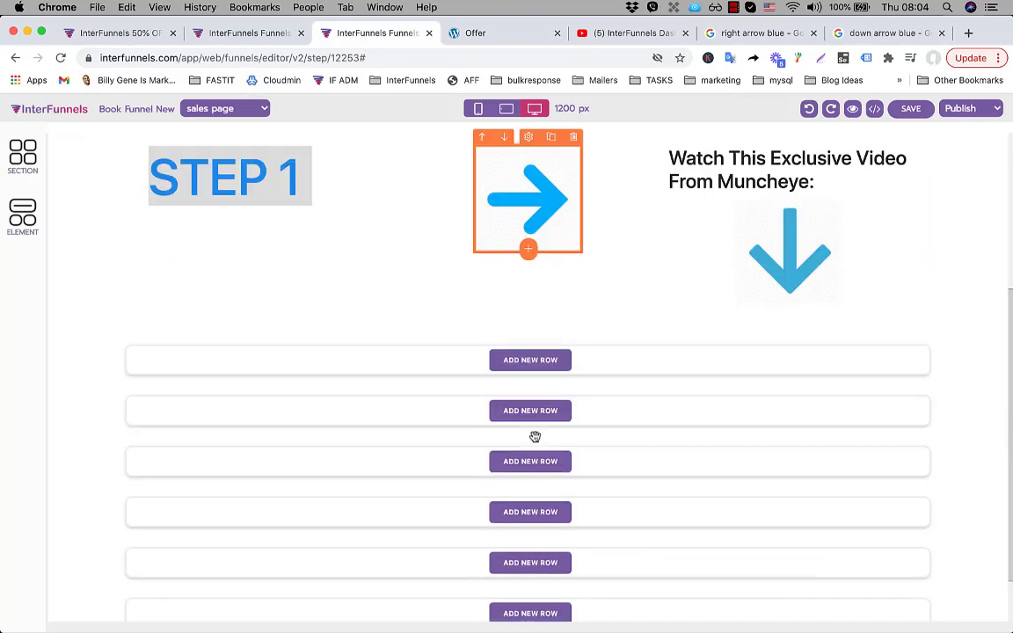
pyautogui.click(519, 360)
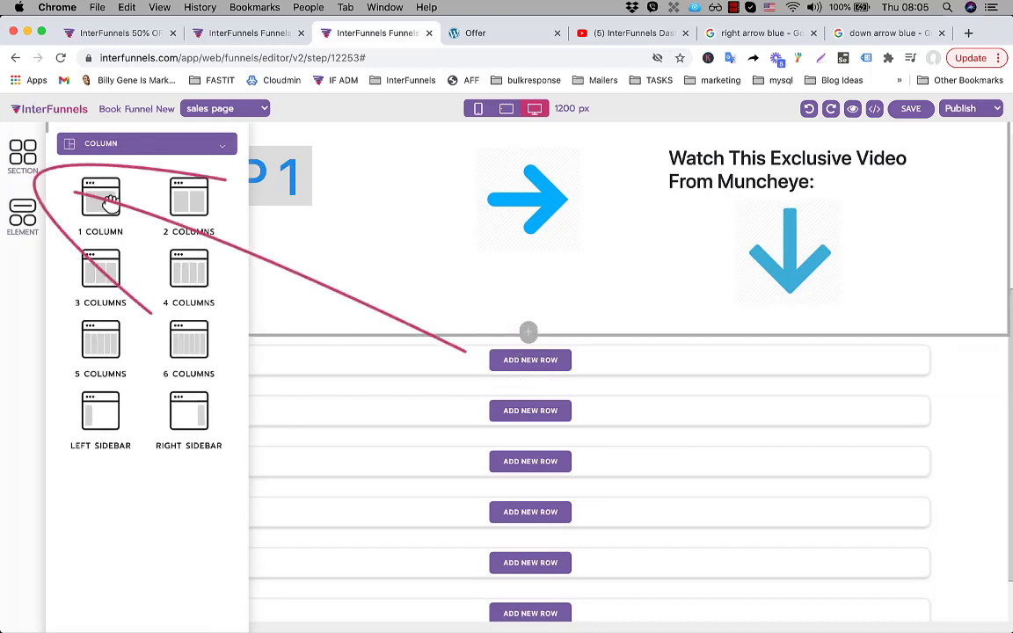
pyautogui.click(106, 201)
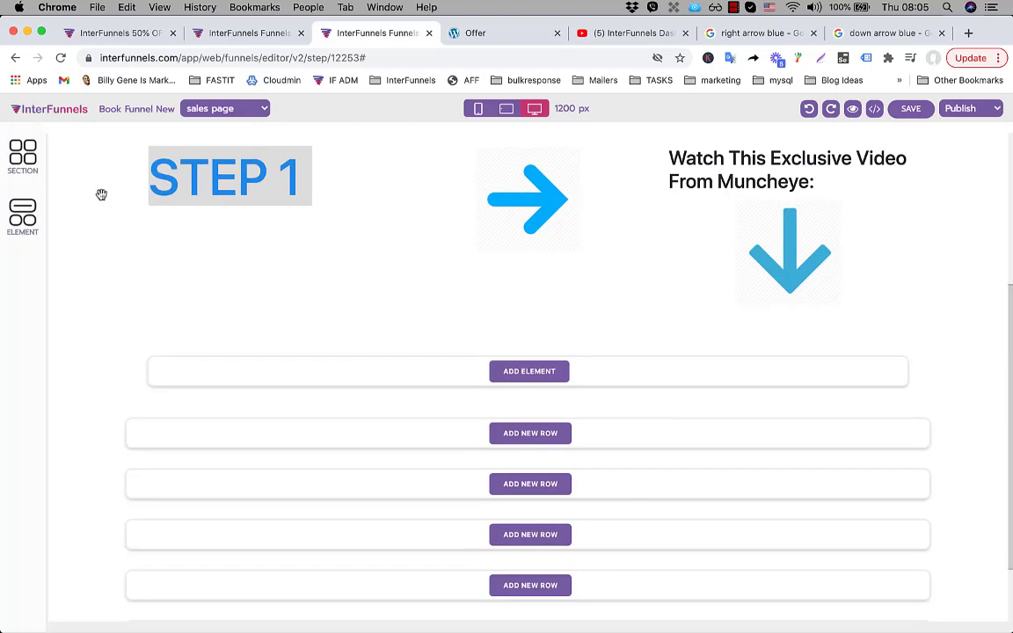
pyautogui.click(535, 372)
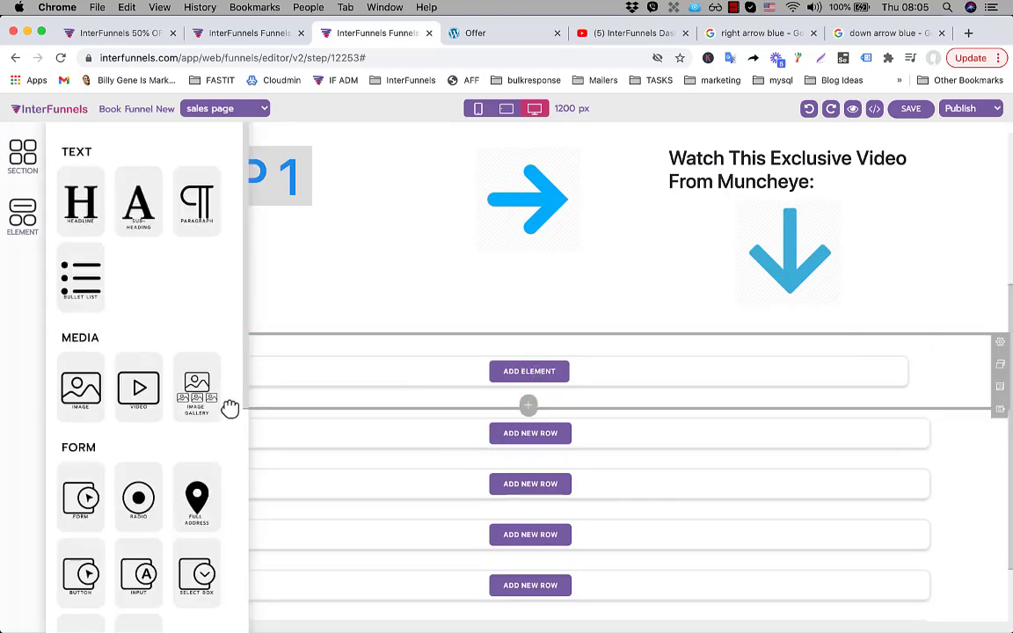
pyautogui.click(136, 388)
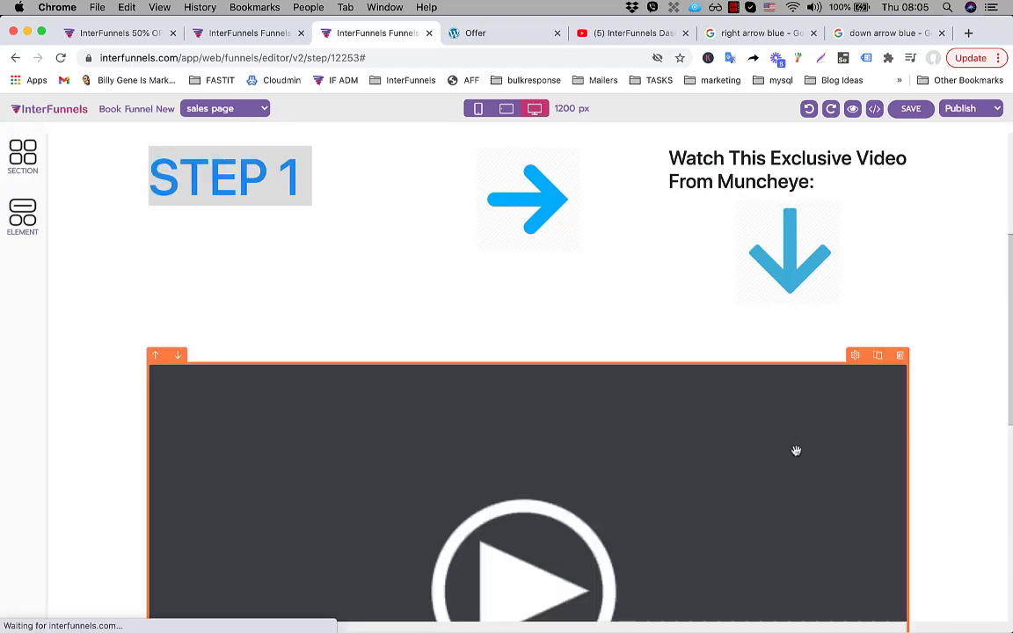
# Open the new video element's settings and review the available providers, leaving Youtube selected
pyautogui.scroll(-3, 796, 451)
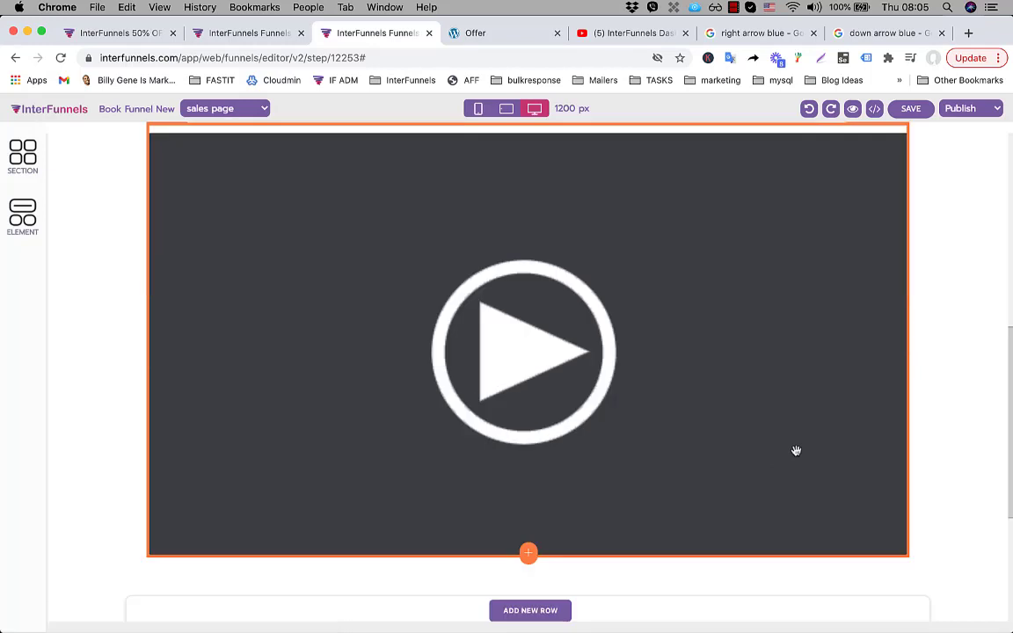
pyautogui.scroll(2, 722, 382)
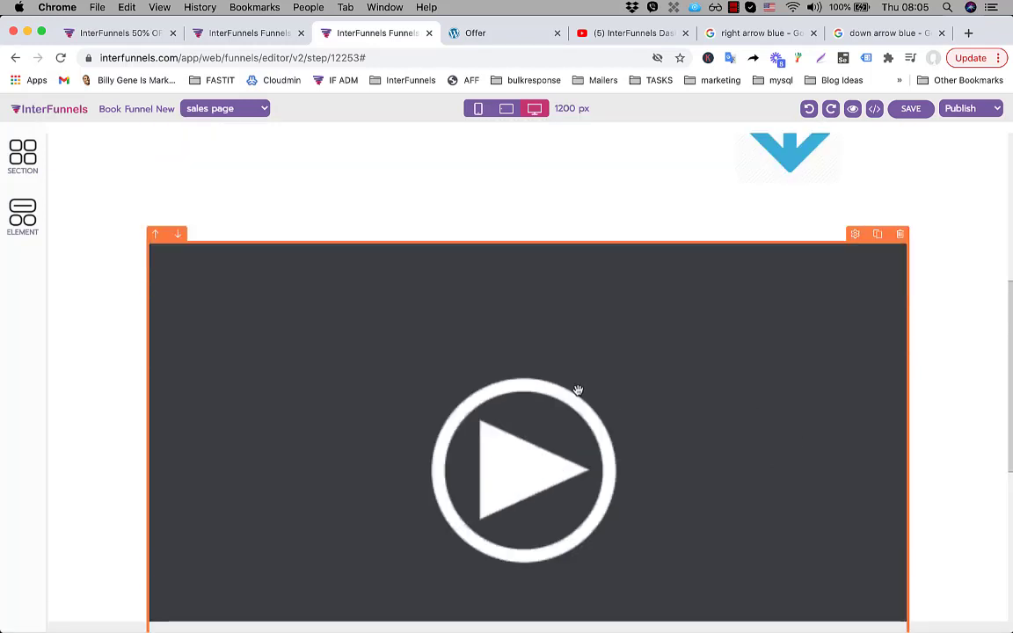
pyautogui.scroll(2, 590, 390)
pyautogui.scroll(-2, 599, 389)
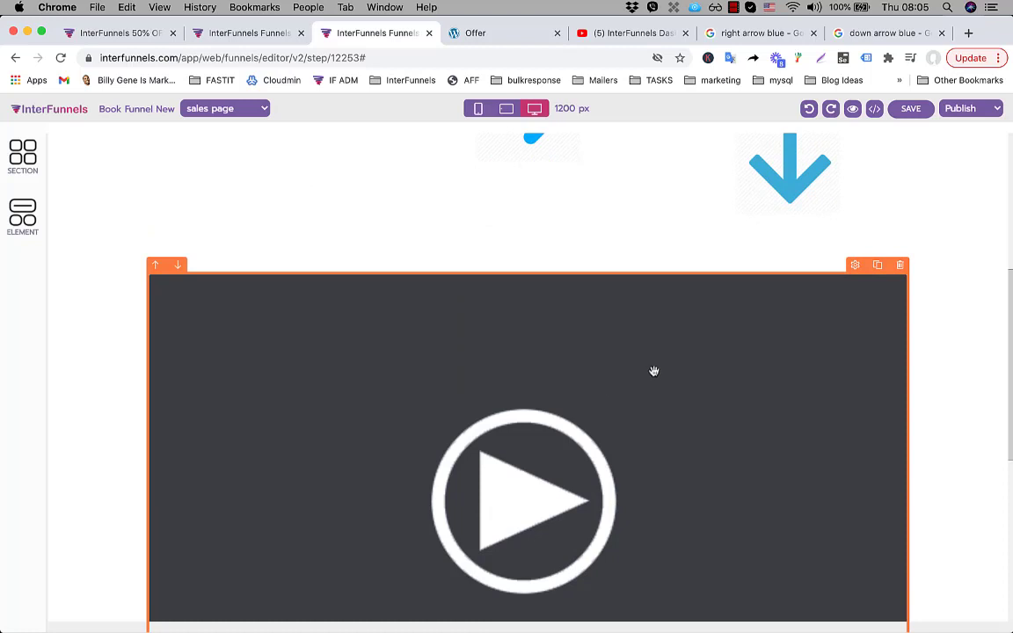
pyautogui.scroll(-2, 653, 370)
pyautogui.click(618, 301)
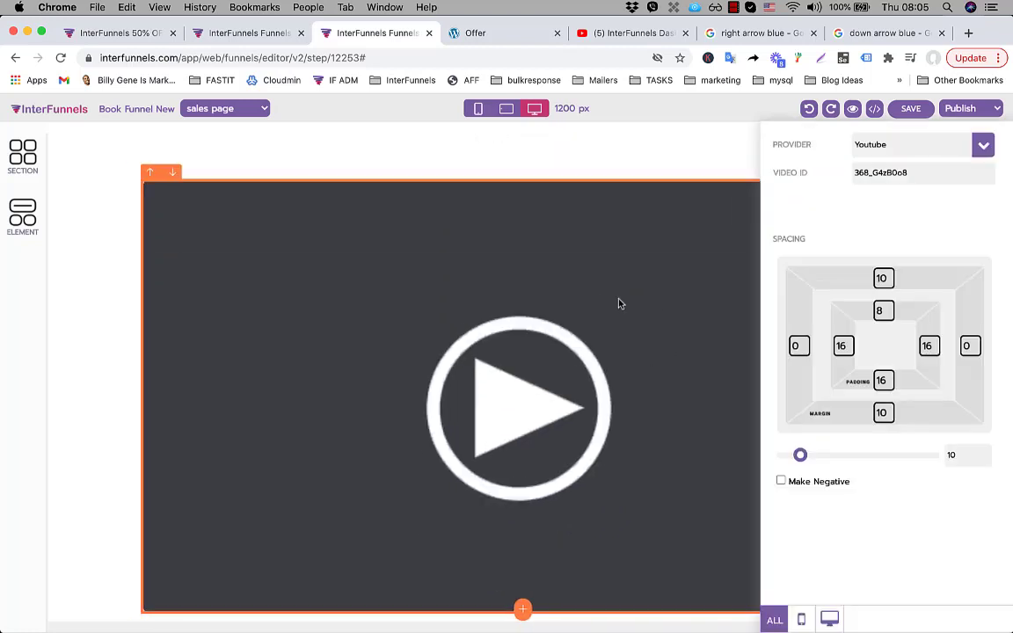
pyautogui.scroll(1, 618, 303)
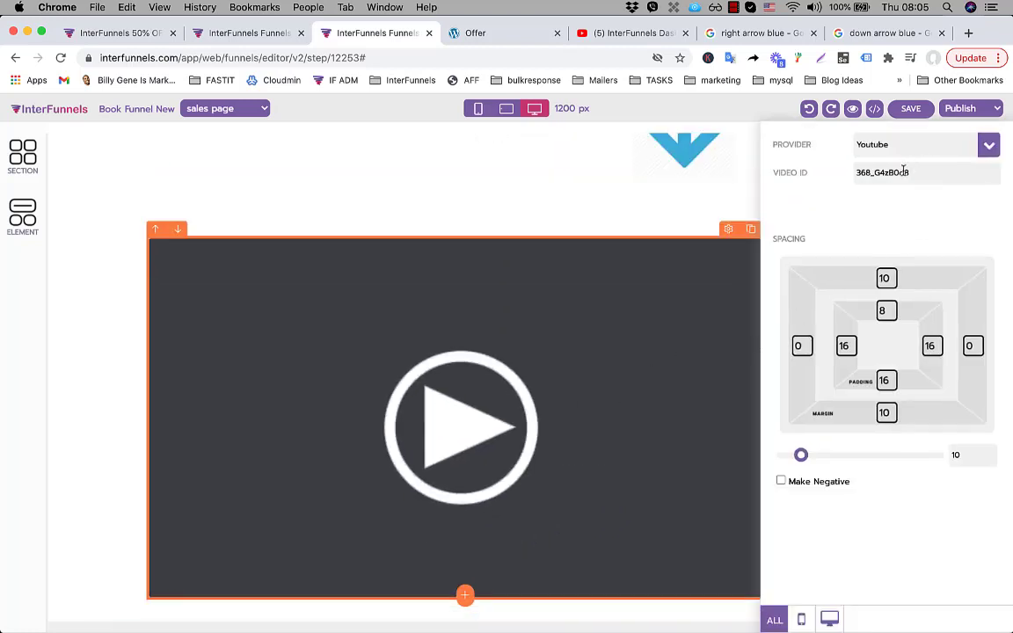
pyautogui.click(990, 144)
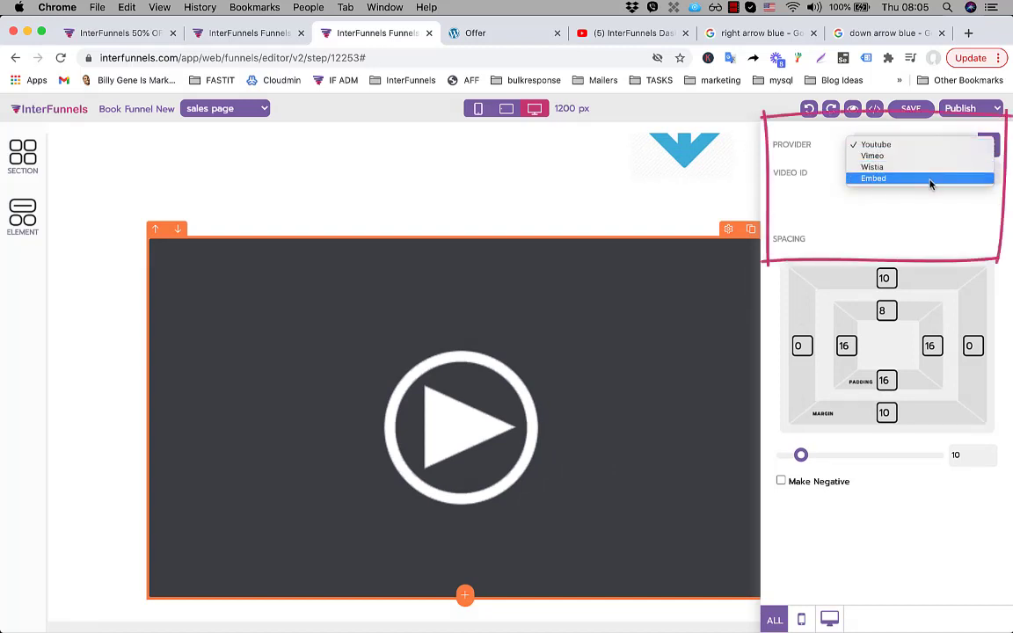
pyautogui.click(792, 162)
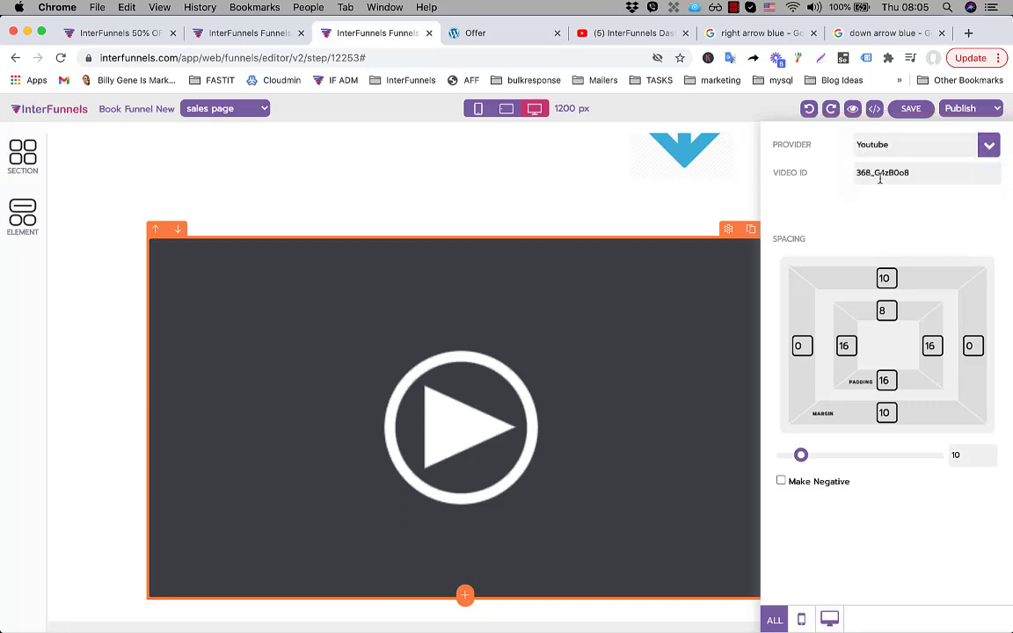
# Set the video ID to i8VmmNSzsdY, copied from the InterFunnels Dashboard Introduction Video's YouTube address, and save the page
pyautogui.click(611, 33)
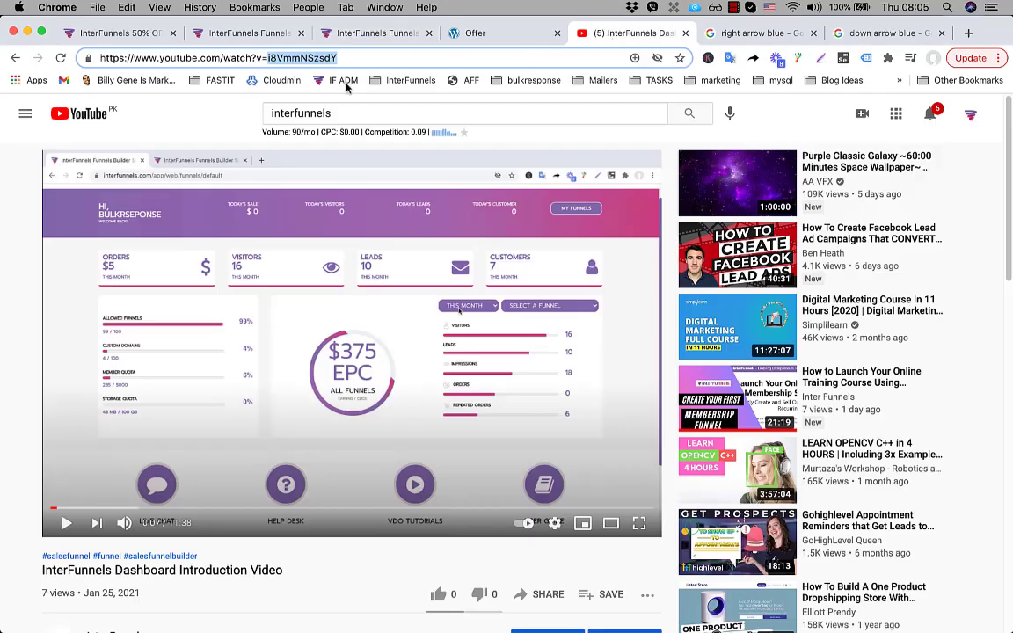
pyautogui.rightClick(304, 57)
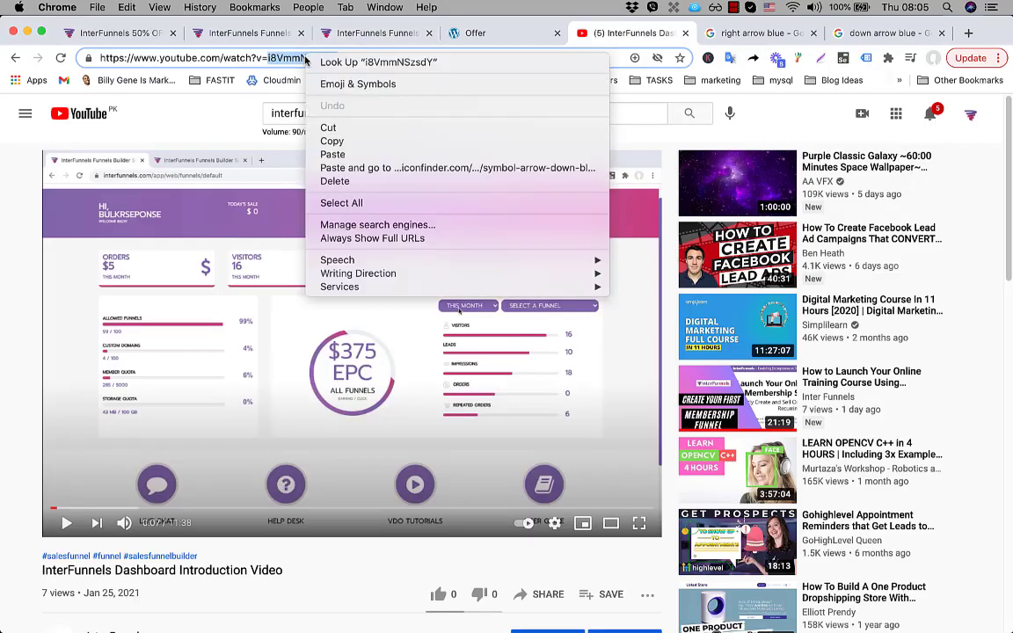
pyautogui.click(332, 140)
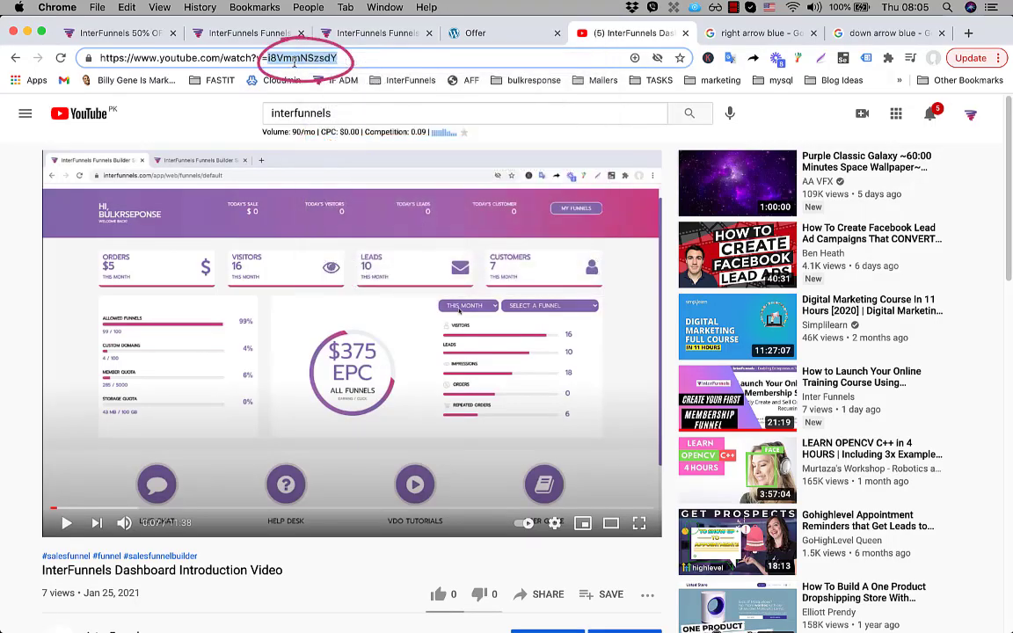
pyautogui.click(260, 33)
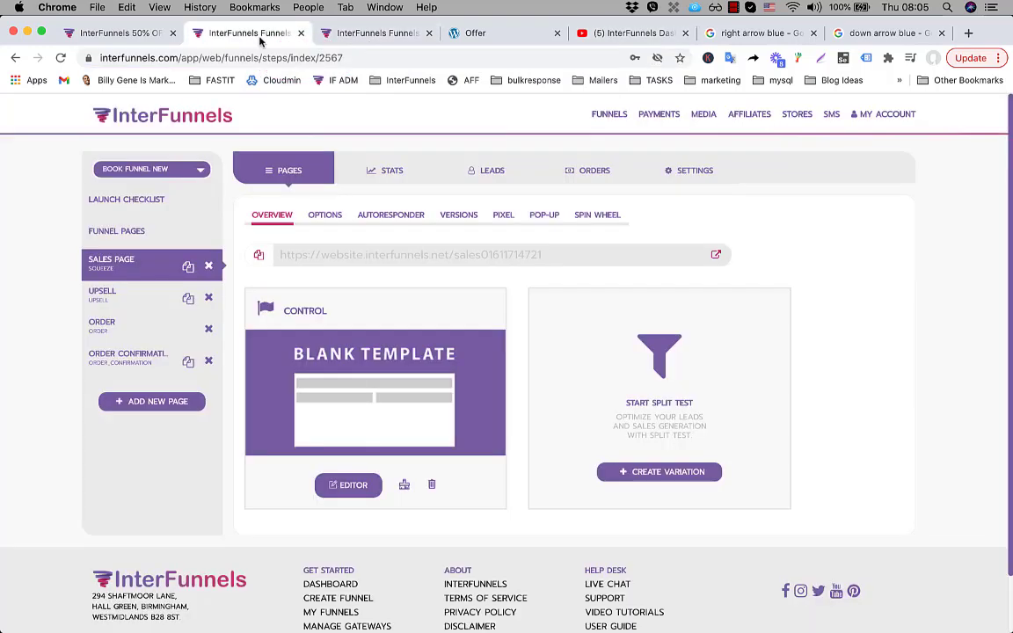
pyautogui.click(345, 35)
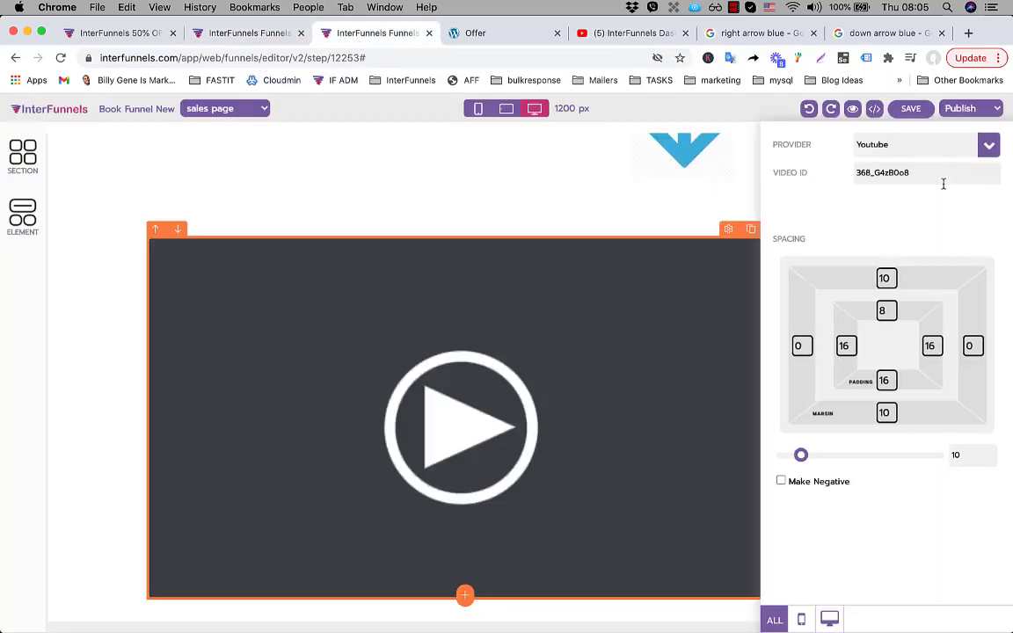
pyautogui.press('super+a')
pyautogui.press('super+v')
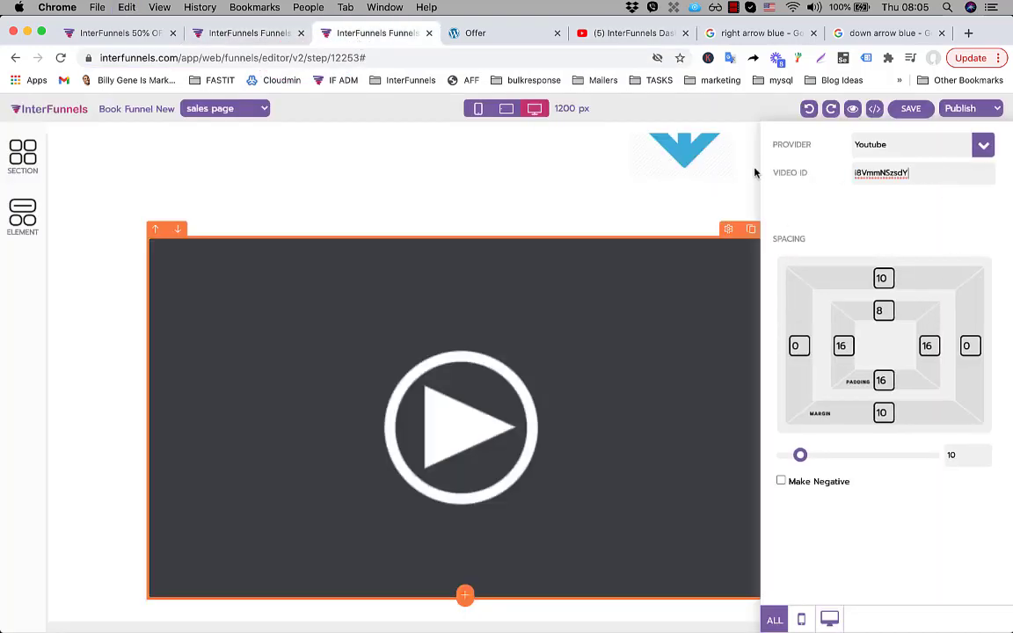
pyautogui.click(683, 188)
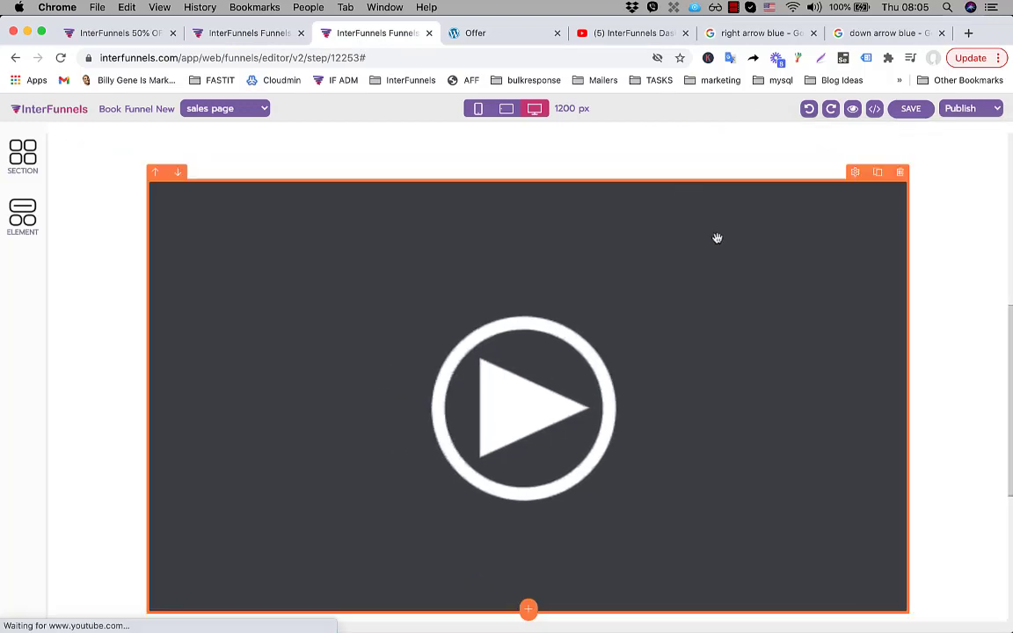
pyautogui.click(914, 110)
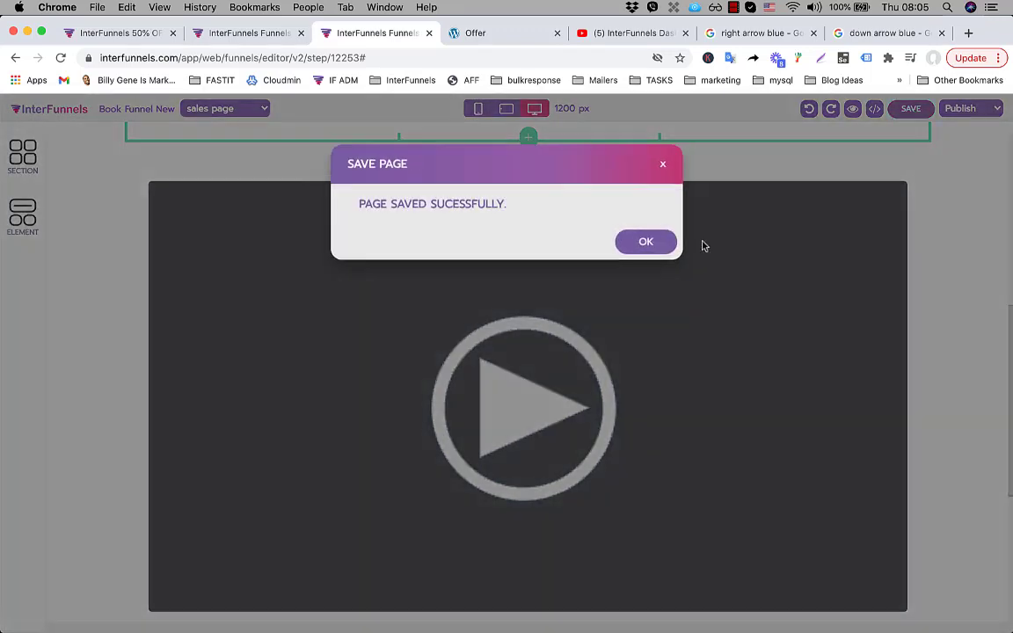
pyautogui.click(648, 241)
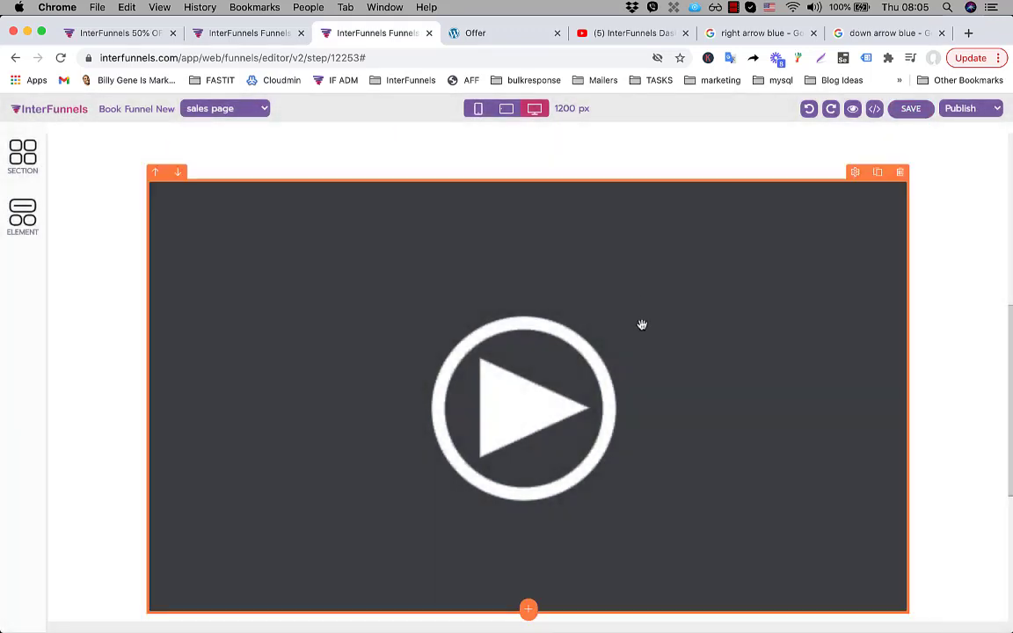
# Switch to the Offer page and examine the STEP 2 section below its video
pyautogui.scroll(-3, 644, 321)
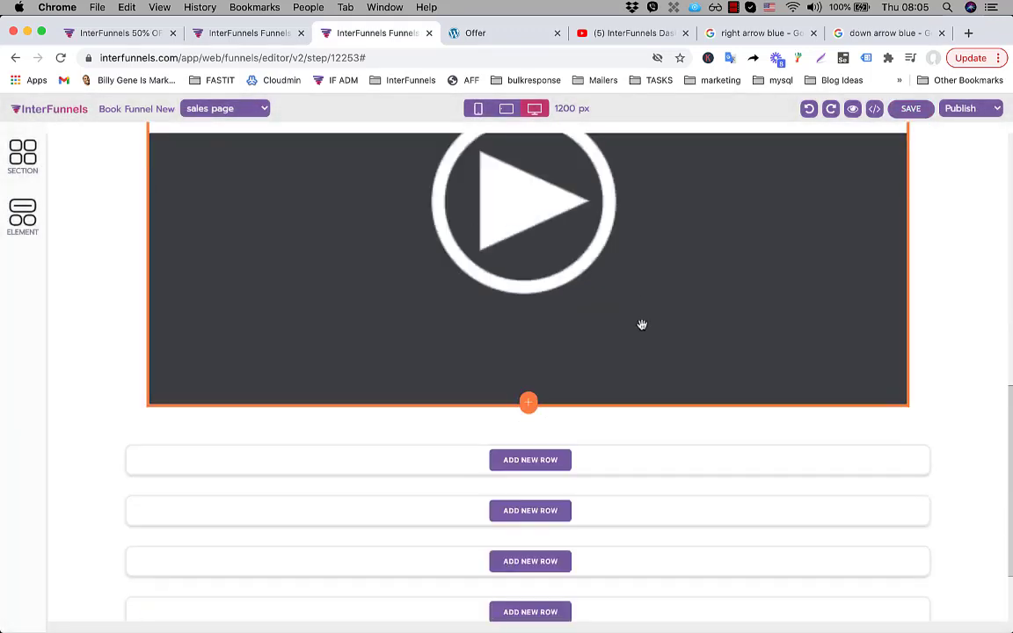
pyautogui.click(479, 33)
pyautogui.scroll(-5, 694, 332)
pyautogui.scroll(-1, 694, 332)
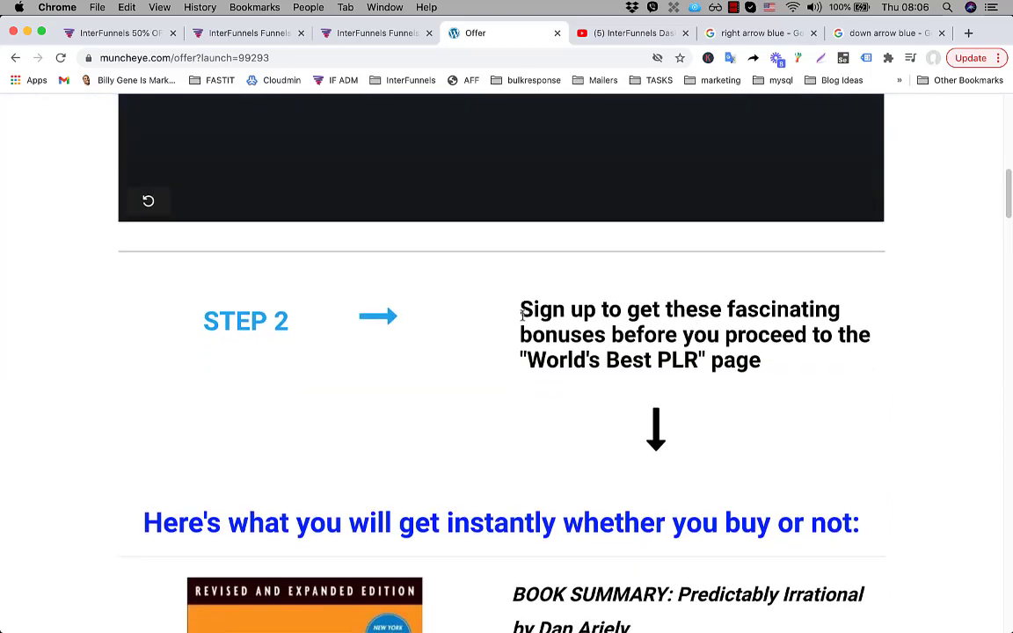
# Return to the sales page editor, duplicate the section holding the STEP 1 row, and move the copy below the video
pyautogui.scroll(6, 521, 316)
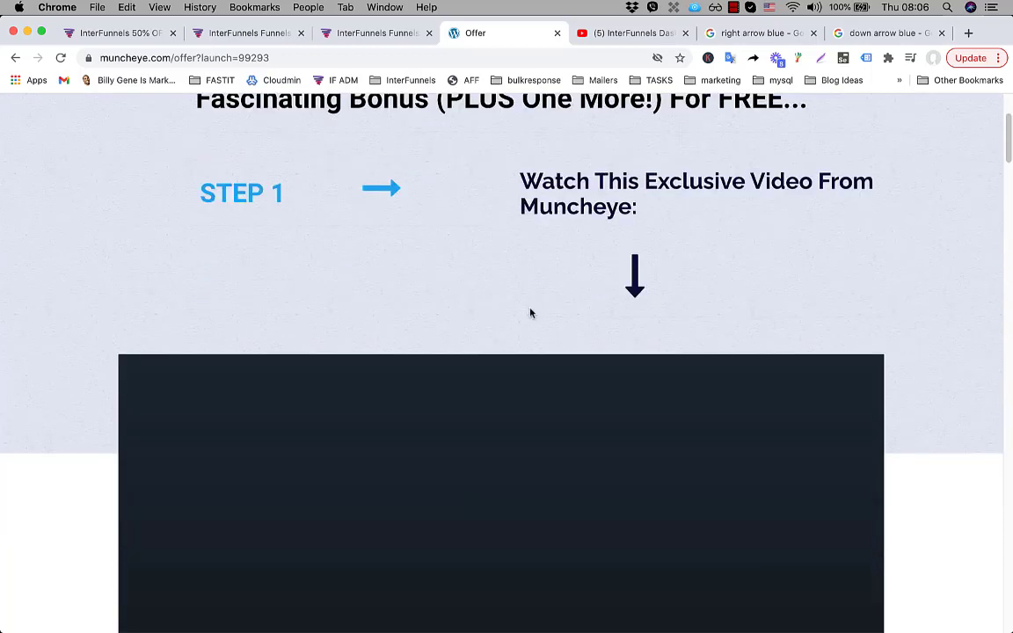
pyautogui.click(369, 35)
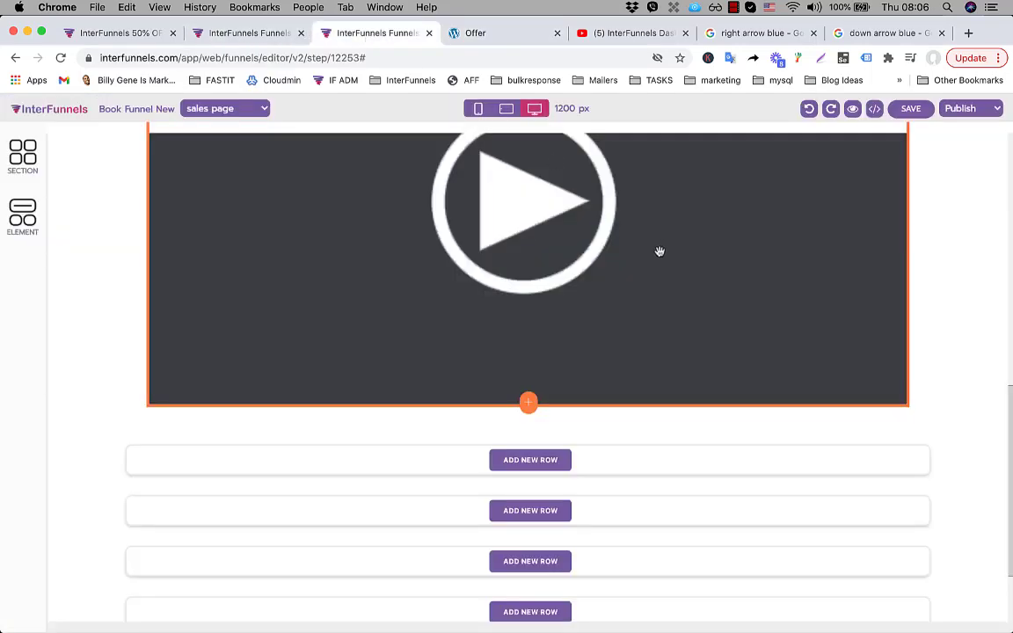
pyautogui.scroll(5, 659, 250)
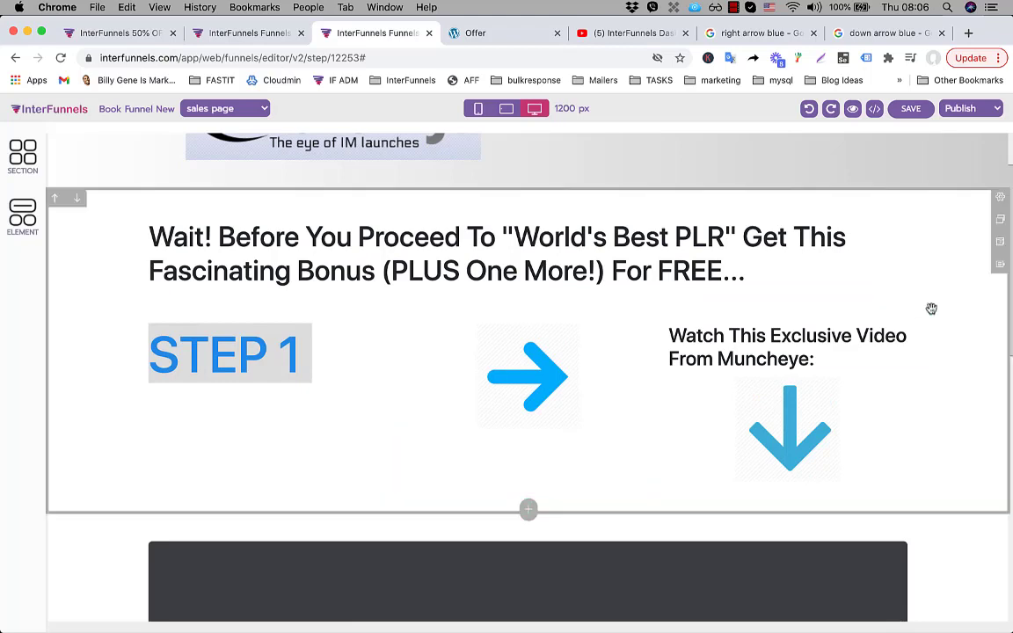
pyautogui.click(999, 225)
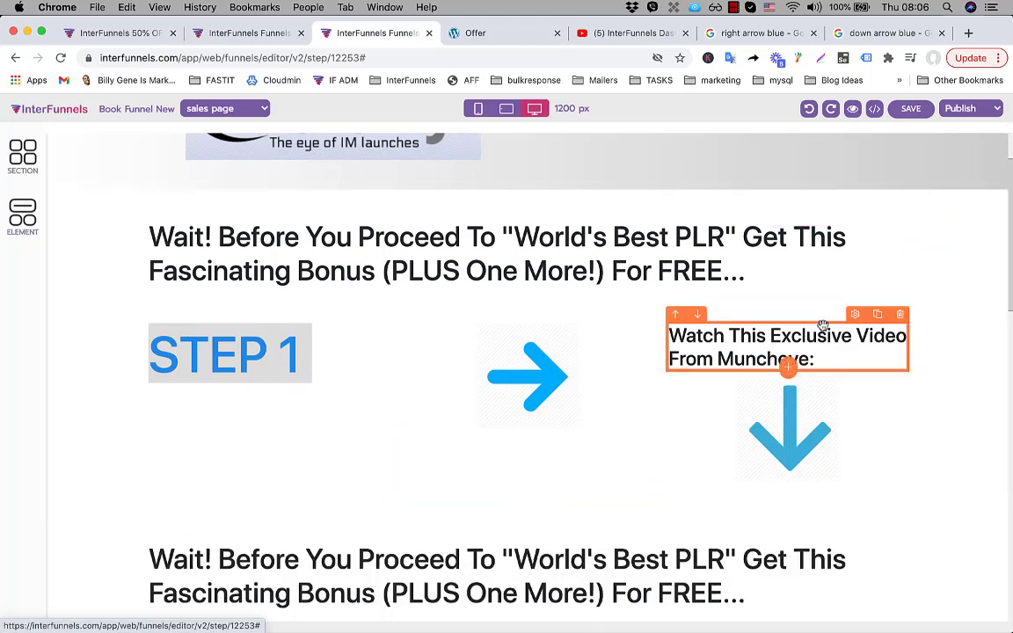
pyautogui.scroll(-5, 823, 326)
pyautogui.scroll(4, 823, 326)
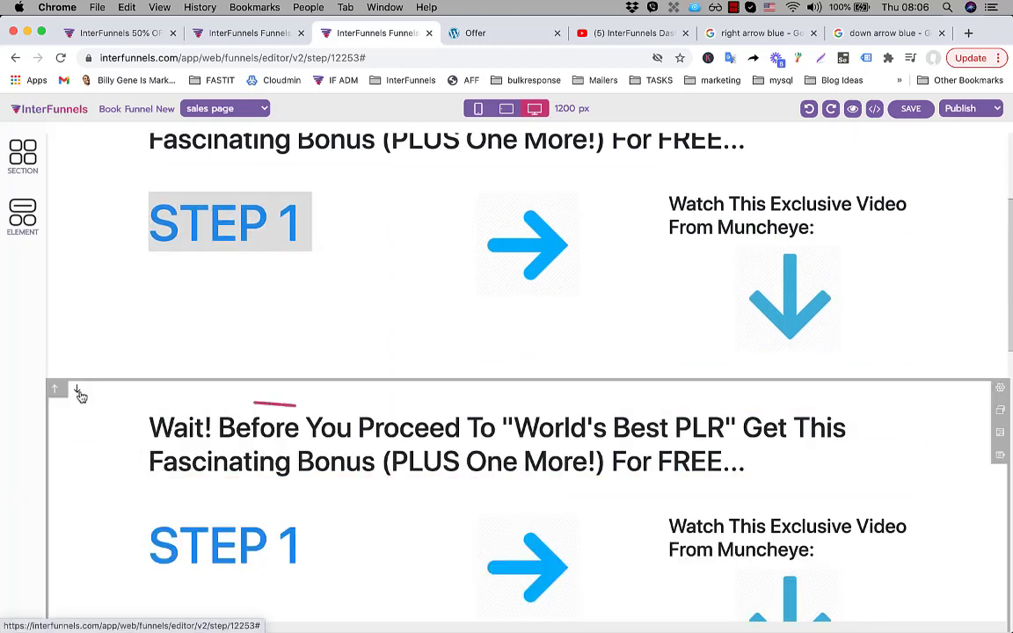
pyautogui.click(77, 391)
pyautogui.scroll(-3, 389, 381)
pyautogui.scroll(-5, 390, 381)
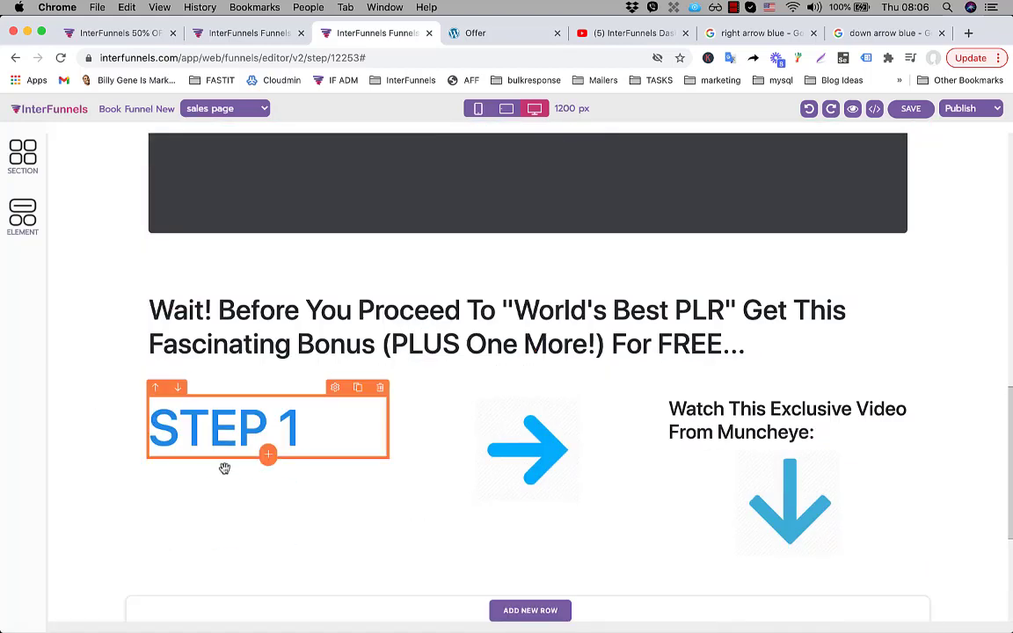
# Change the step label in the duplicated section beneath the video to STEP 2
pyautogui.click(299, 425)
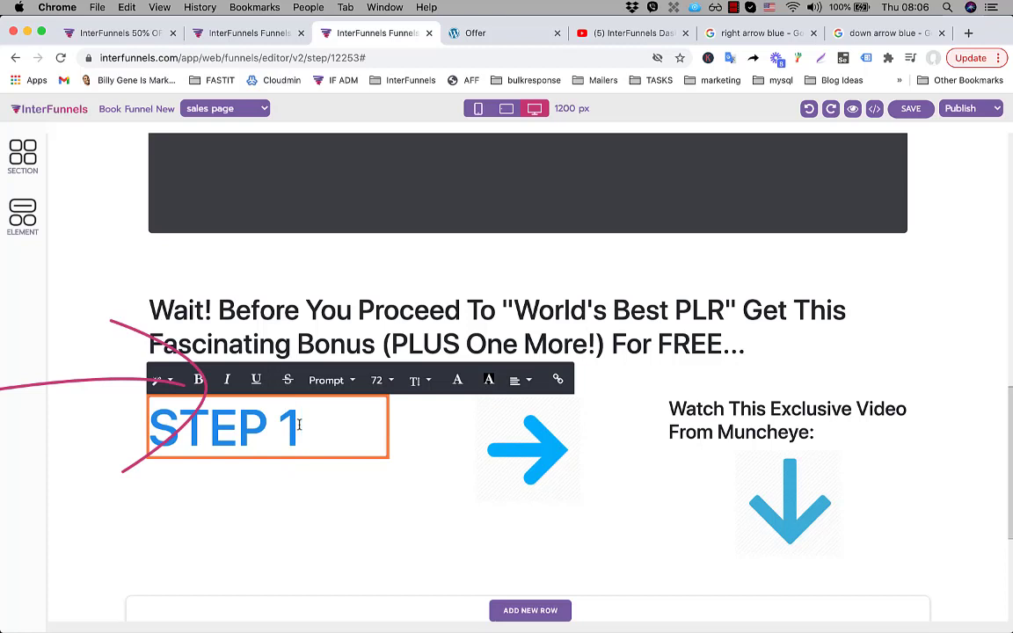
pyautogui.press('BackSpace')
pyautogui.write('2')
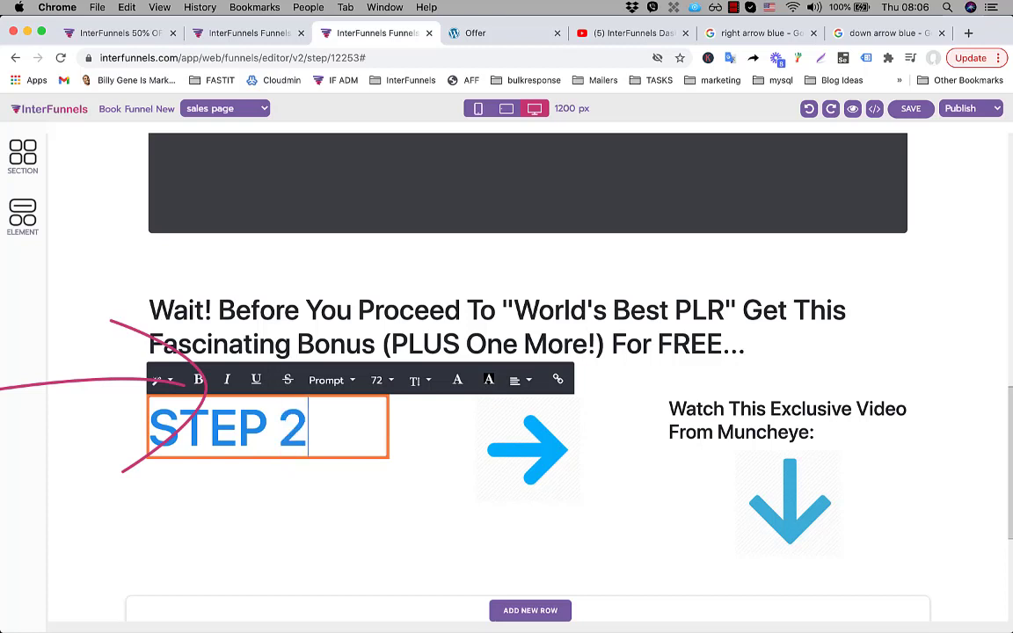
pyautogui.click(350, 325)
# Replace the STEP 2 row's description with the Offer page's text: Sign up to get these fascinating bonuses before you proceed to the "World's Best PLR" page
pyautogui.hotkey('ctrl', 'Tab')
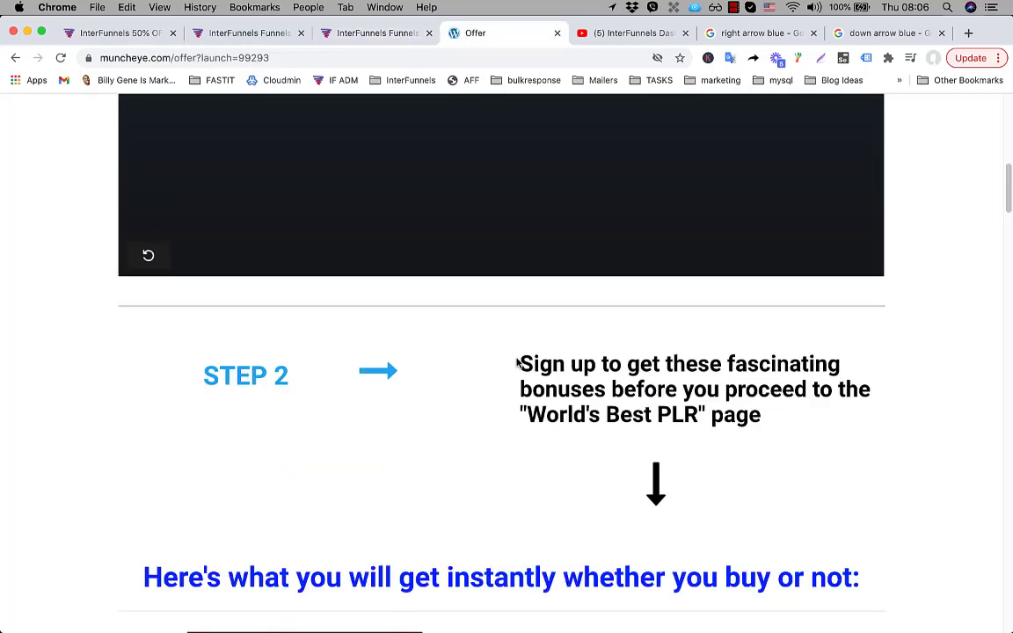
pyautogui.moveTo(522, 361); pyautogui.dragTo(769, 421)
pyautogui.hotkey('ctrl', 'c')
pyautogui.hotkey('ctrl', 'shift', 'Tab')
pyautogui.tripleClick(739, 398)
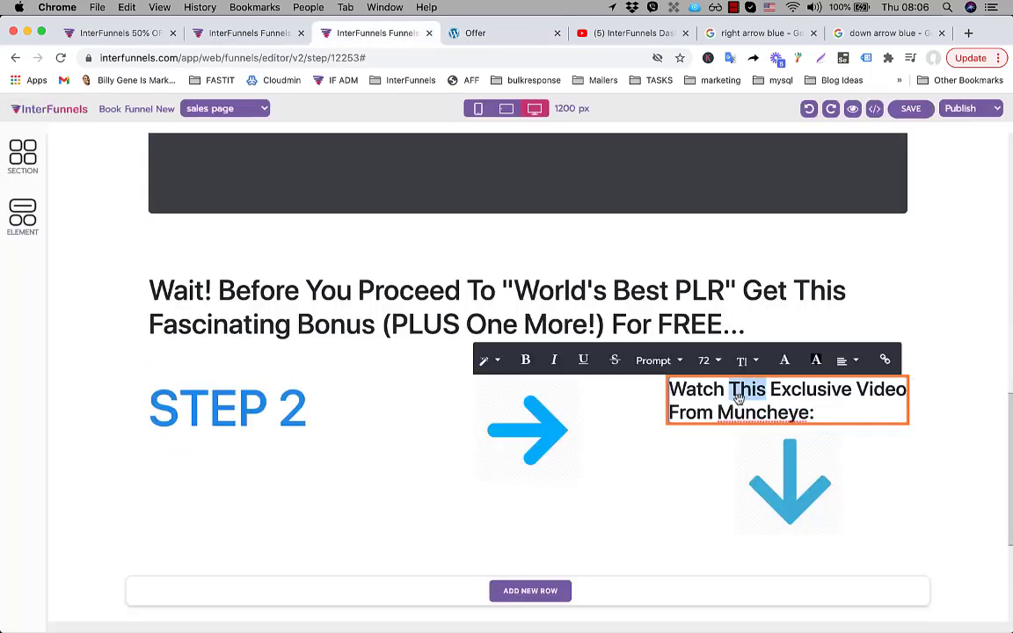
pyautogui.hotkey('ctrl', 'v')
pyautogui.click(556, 330)
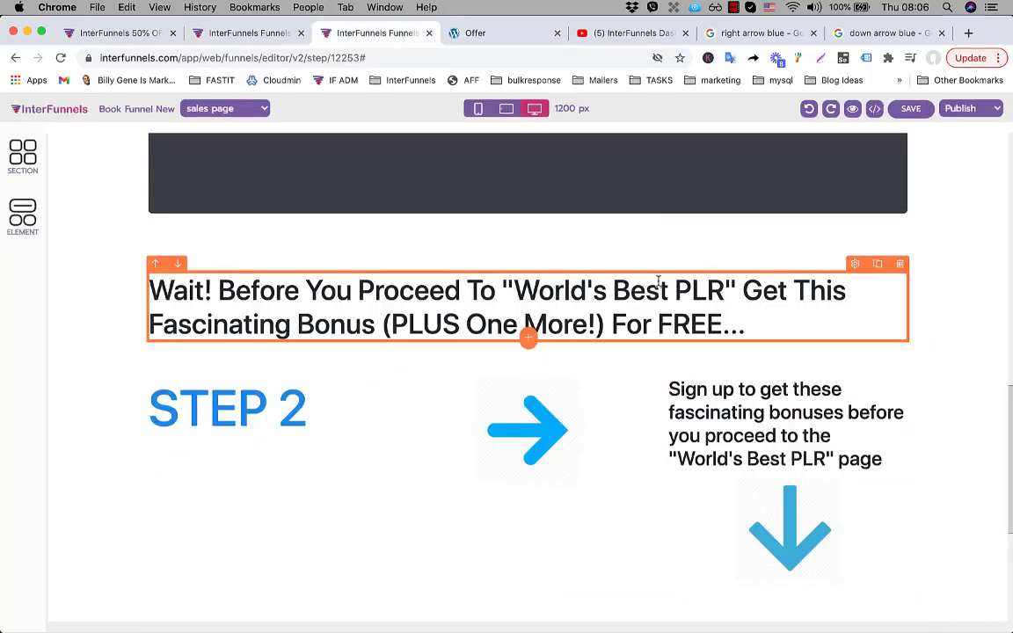
# Check what follows STEP 2 on the Offer page, and add a one-column row with a Headline element beneath the editor's STEP 2 row
pyautogui.scroll(-3, 557, 330)
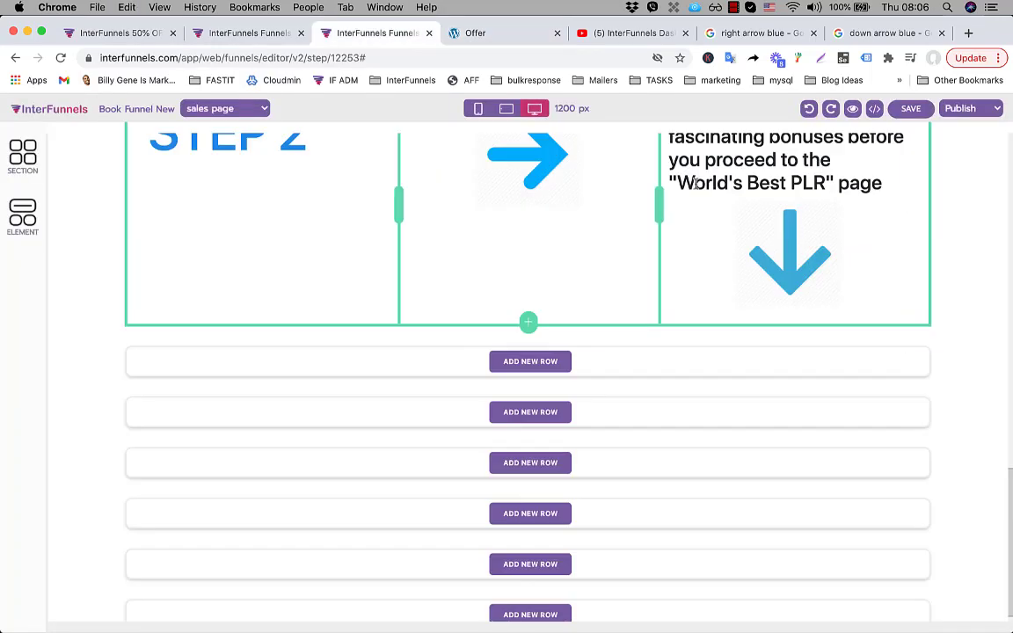
pyautogui.click(491, 33)
pyautogui.scroll(-2, 675, 407)
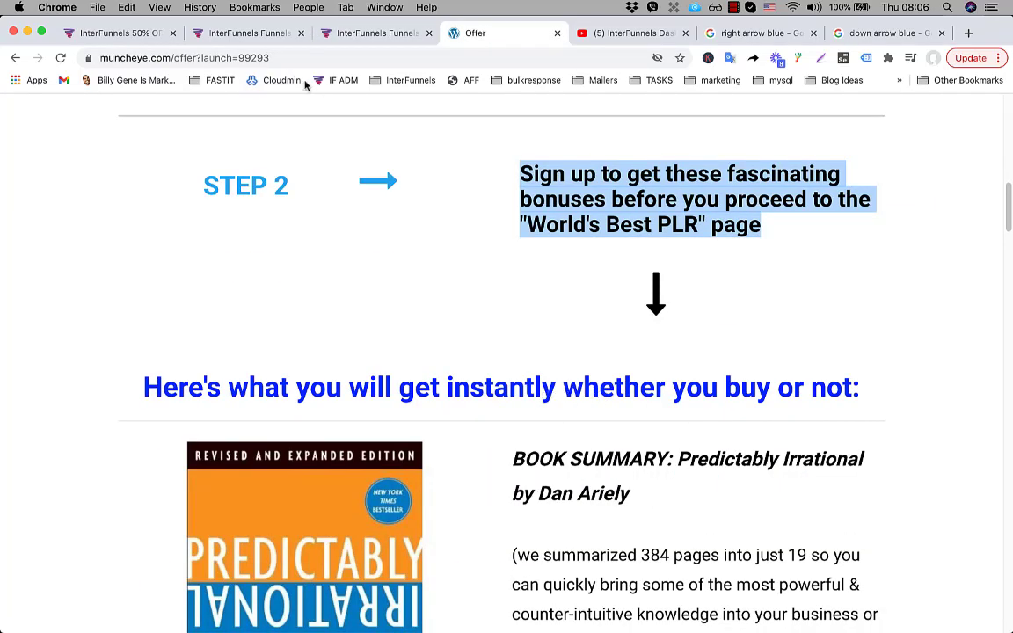
pyautogui.click(364, 33)
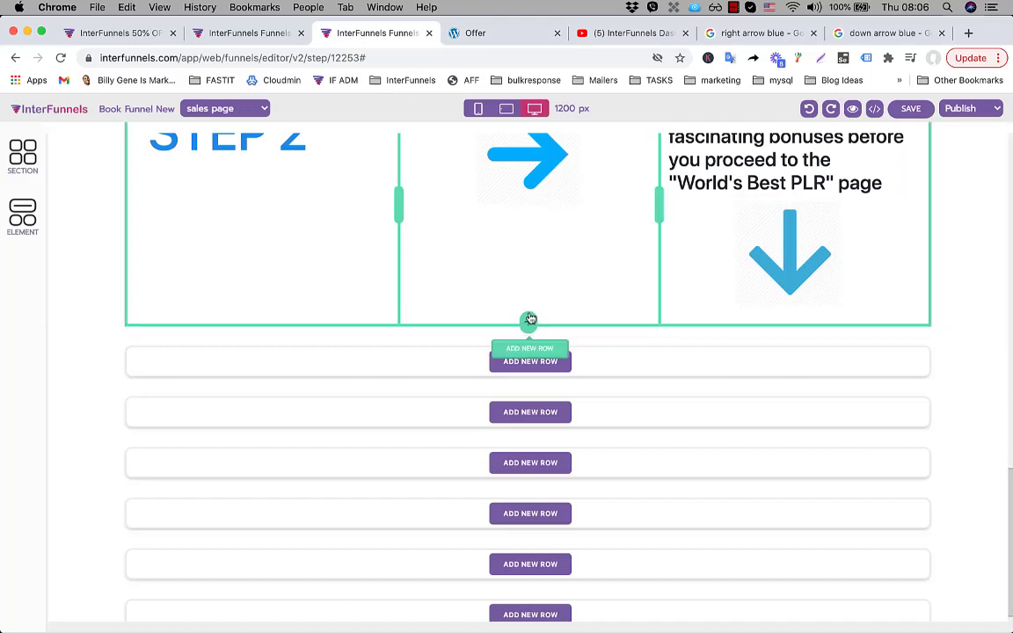
pyautogui.click(528, 320)
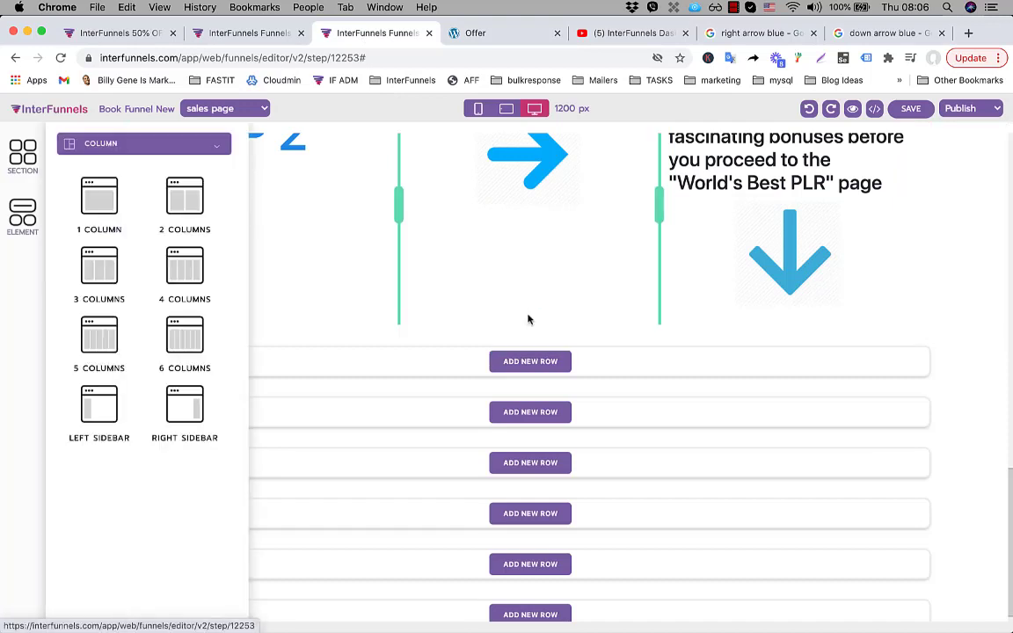
pyautogui.click(97, 185)
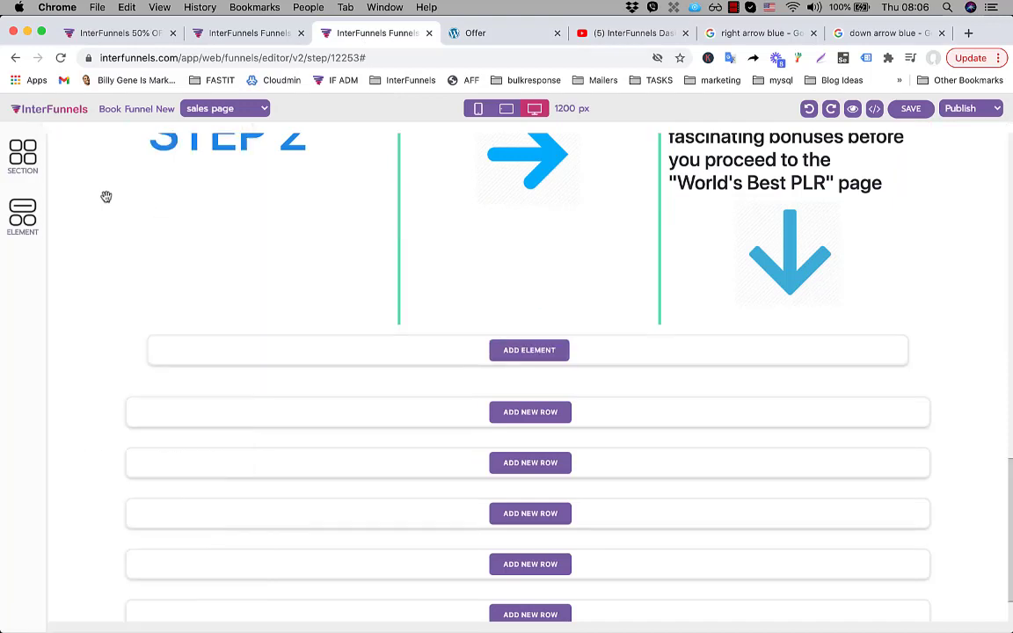
pyautogui.click(550, 354)
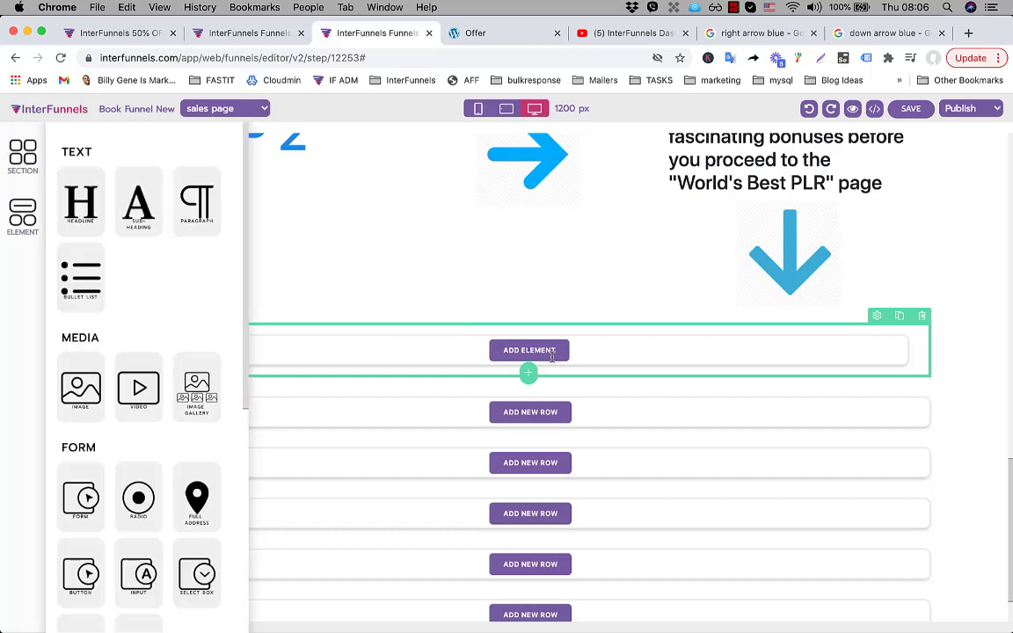
pyautogui.click(84, 207)
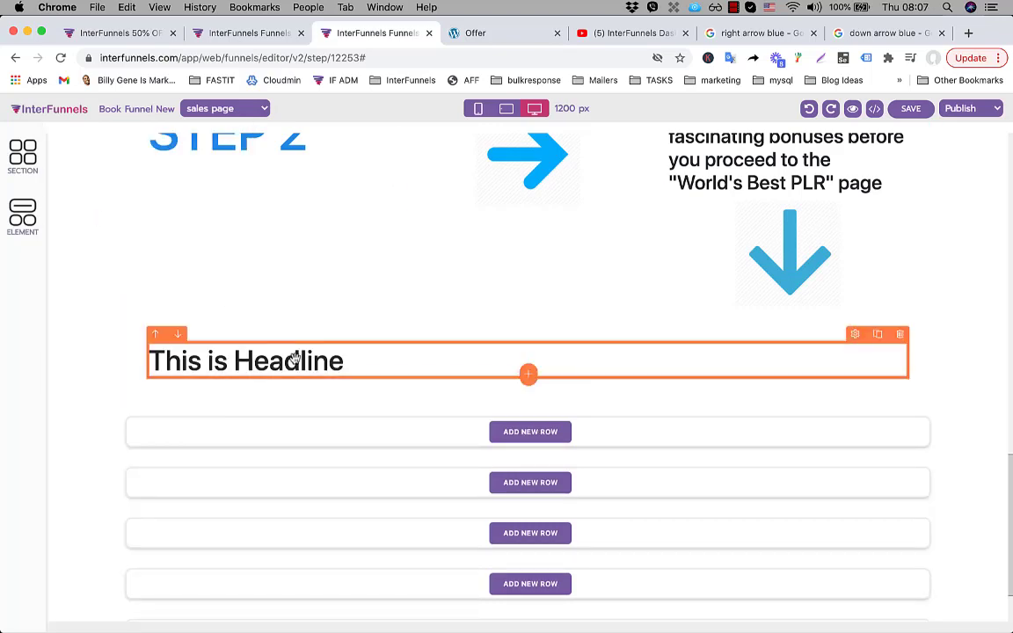
# Replace the new headline's text with "Here's what you will get instantly whether you buy or not:", copied from the Offer page
pyautogui.click(461, 34)
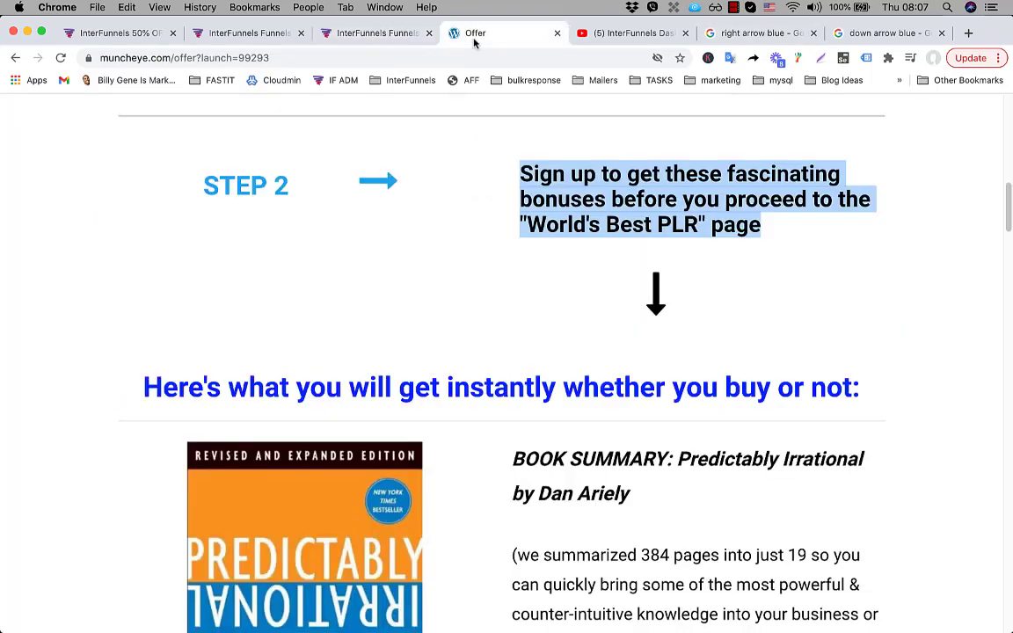
pyautogui.tripleClick(597, 385)
pyautogui.press('super+c')
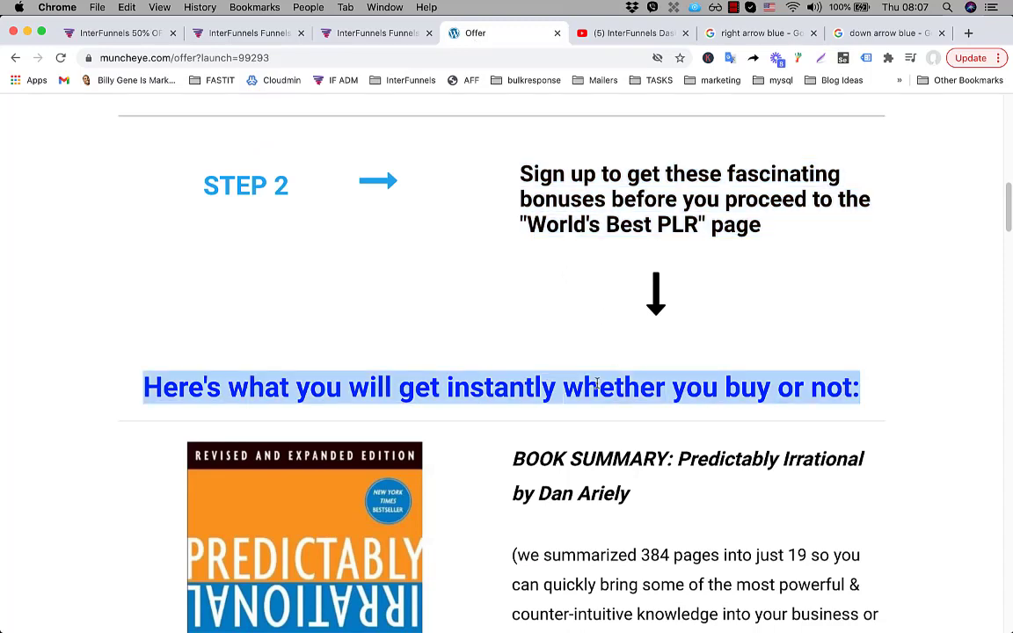
pyautogui.click(374, 34)
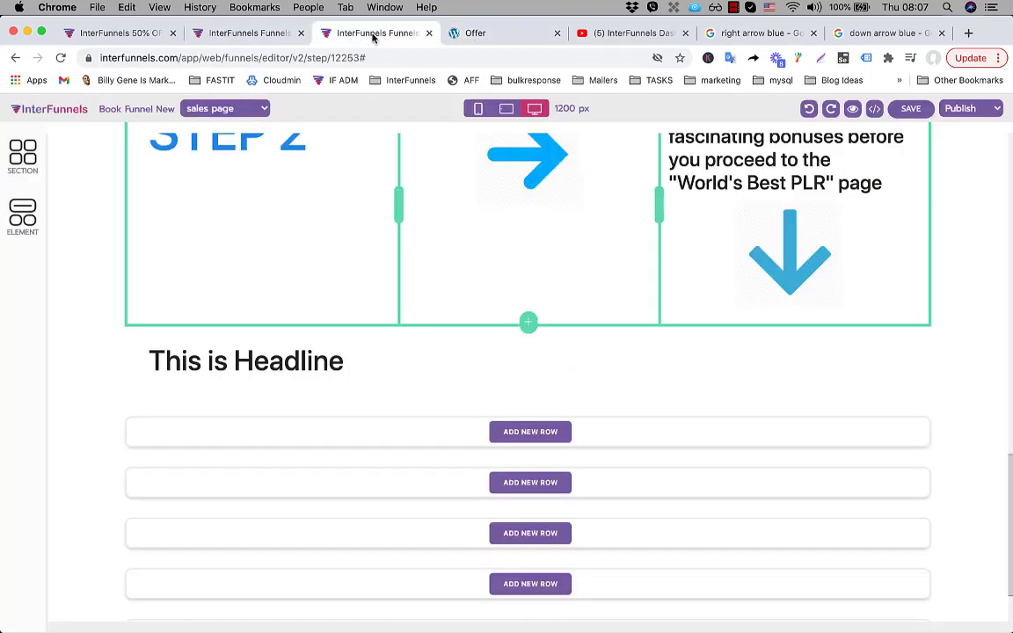
pyautogui.click(389, 362)
pyautogui.tripleClick(389, 361)
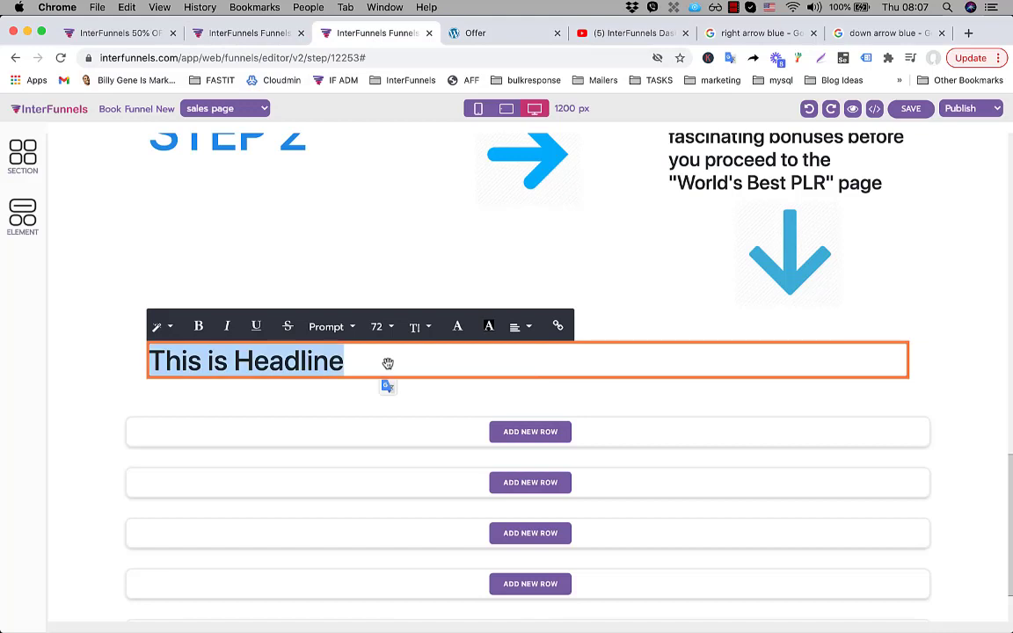
pyautogui.press('super+v')
pyautogui.click(975, 387)
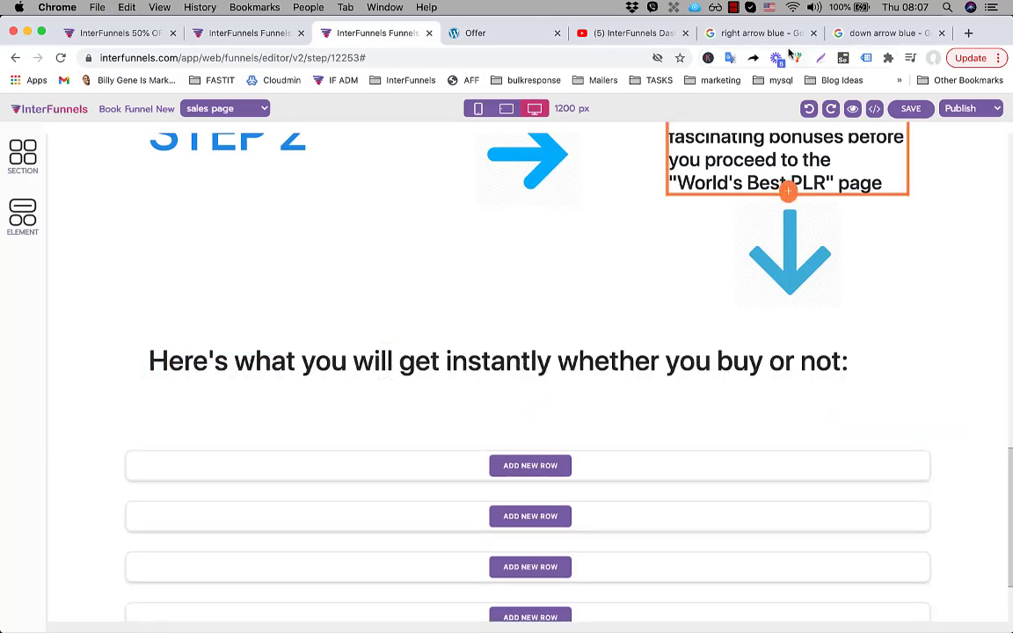
# Color the whole "Here's what you will get instantly whether you buy or not:" headline blue
pyautogui.tripleClick(585, 370)
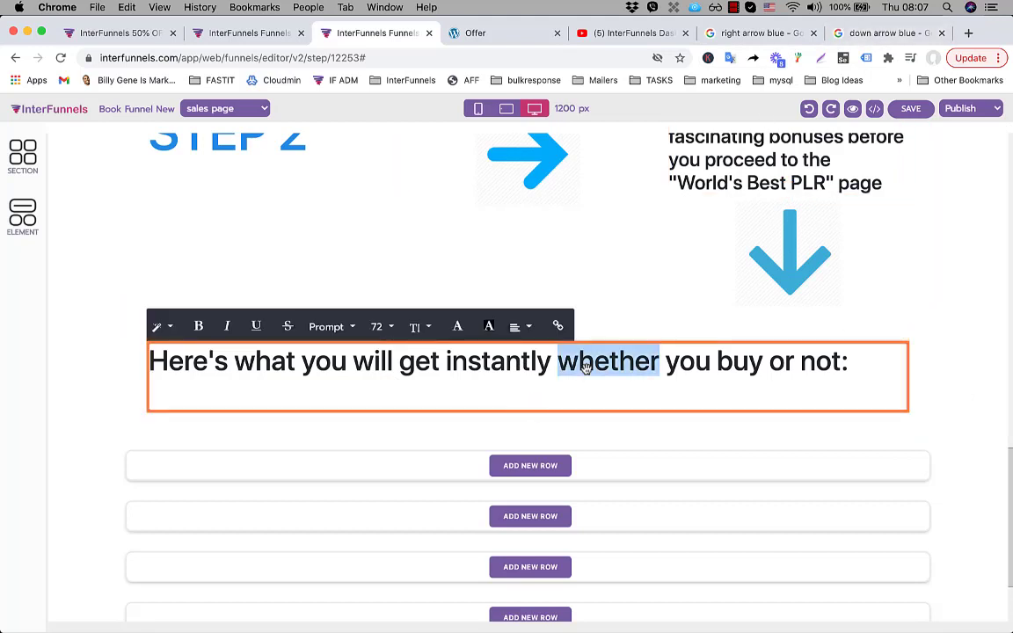
pyautogui.click(457, 328)
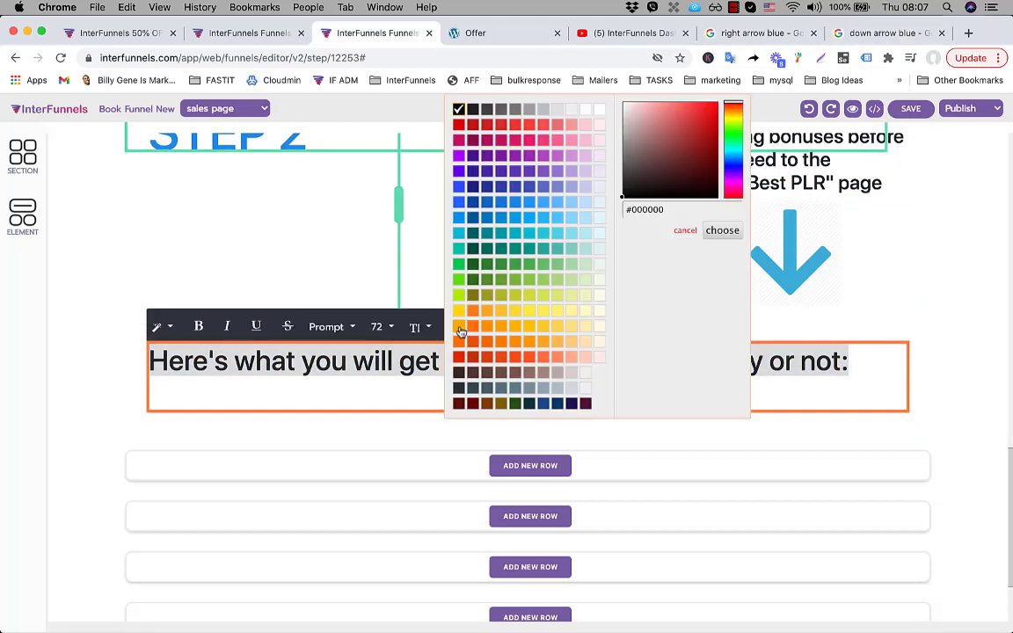
pyautogui.click(516, 207)
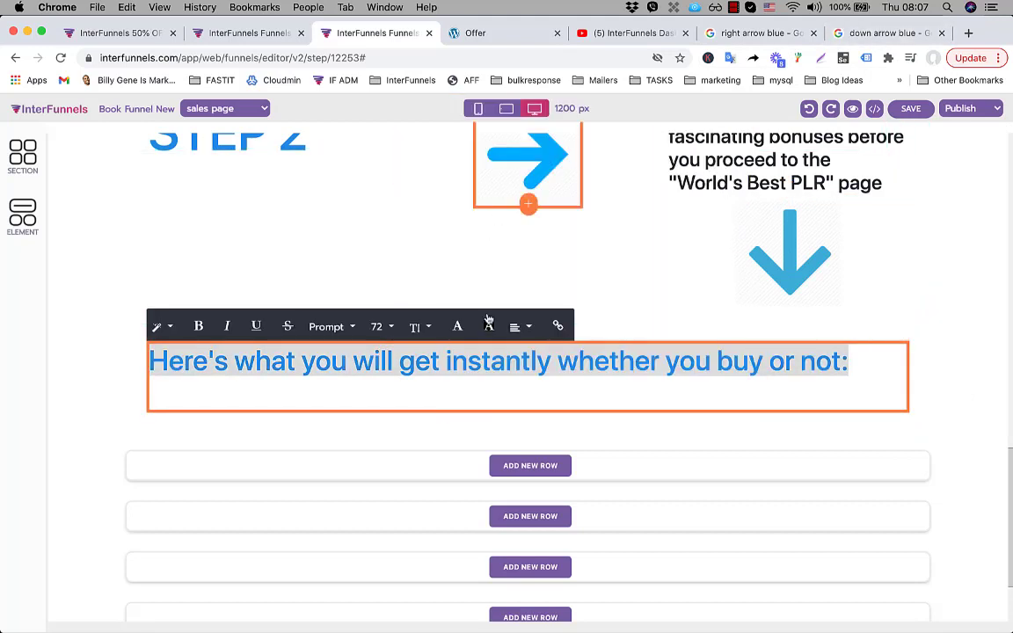
pyautogui.click(761, 362)
pyautogui.click(961, 305)
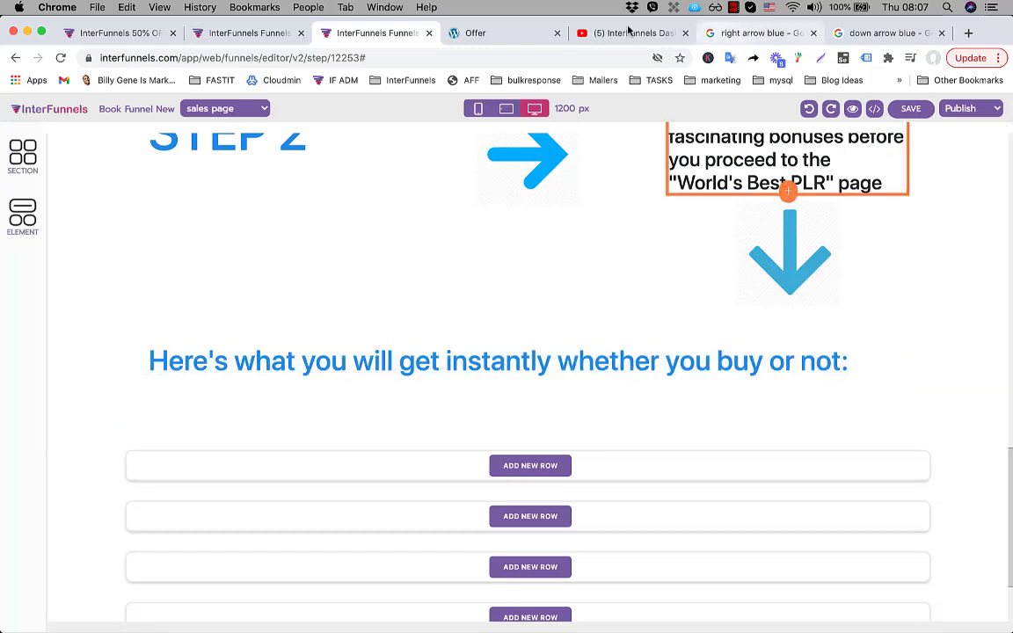
# Switch to the Offer page and examine the layout of the book summary section and the arrow and form below it
pyautogui.click(489, 40)
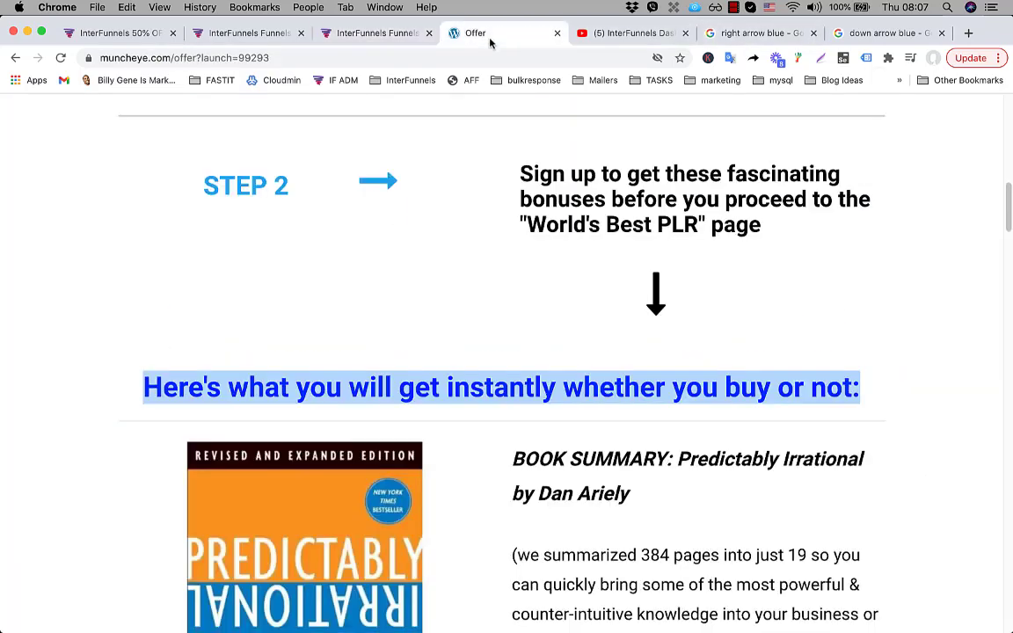
pyautogui.click(631, 420)
pyautogui.scroll(-3, 631, 422)
pyautogui.scroll(-2, 631, 422)
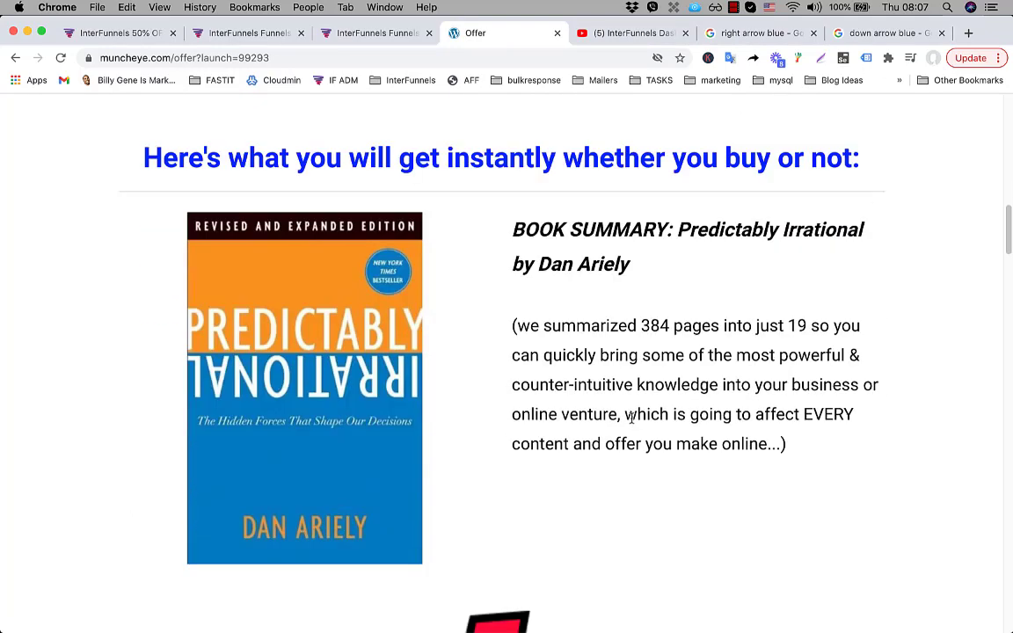
pyautogui.scroll(-1, 631, 418)
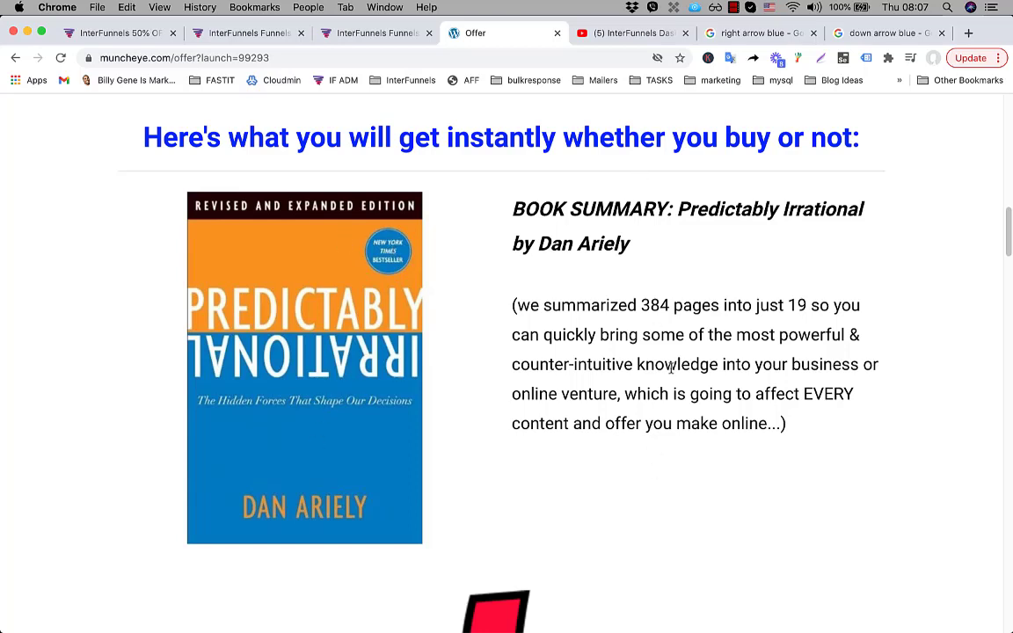
pyautogui.scroll(-5, 475, 399)
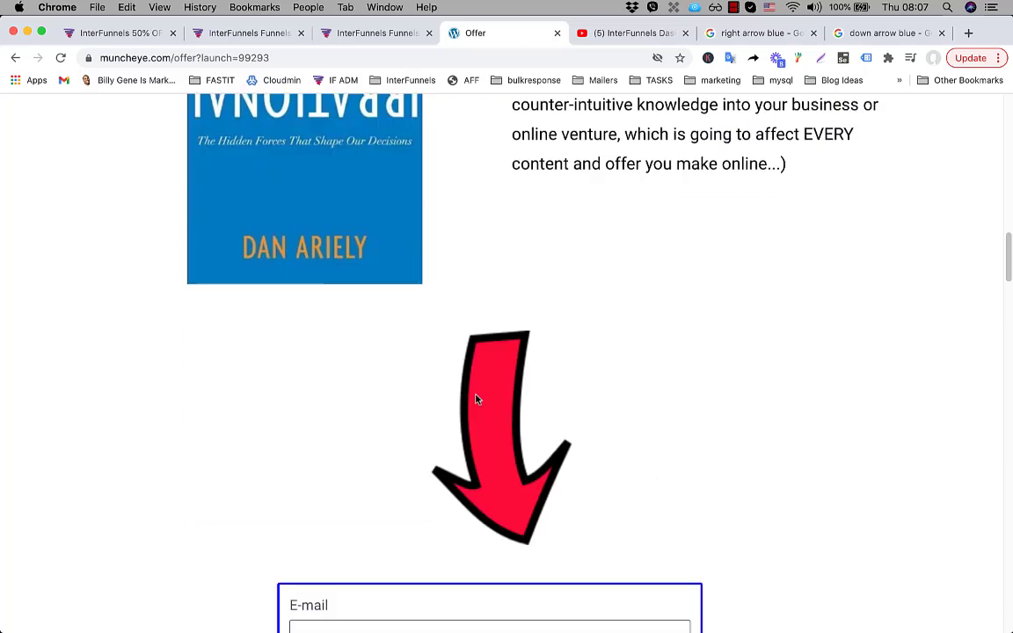
pyautogui.scroll(2, 475, 398)
# Add a two-column row below the blue headline in the editor and place an Image element in its left column
pyautogui.click(369, 33)
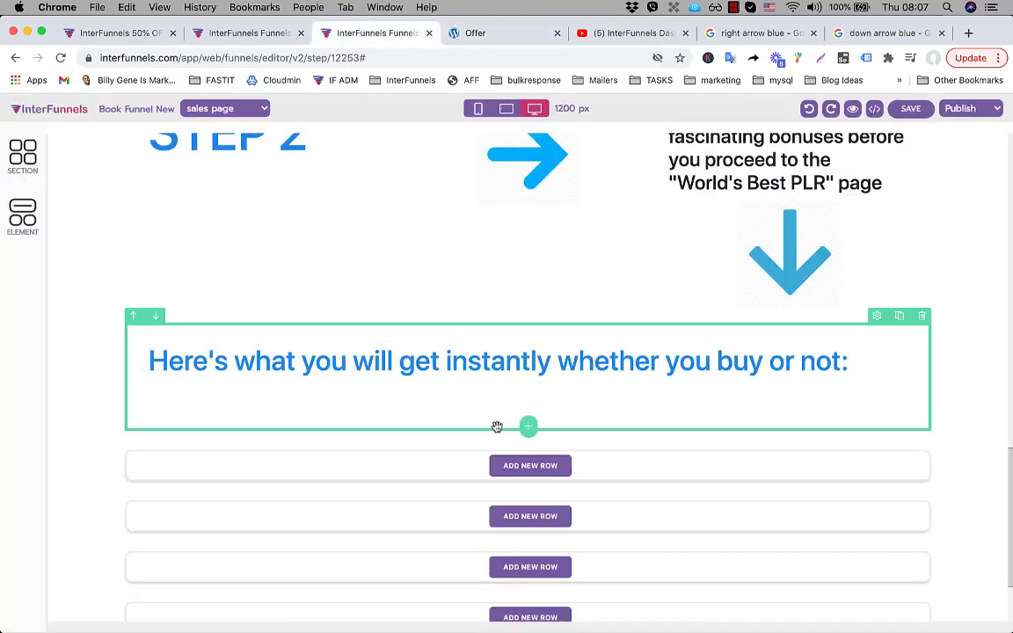
pyautogui.click(544, 468)
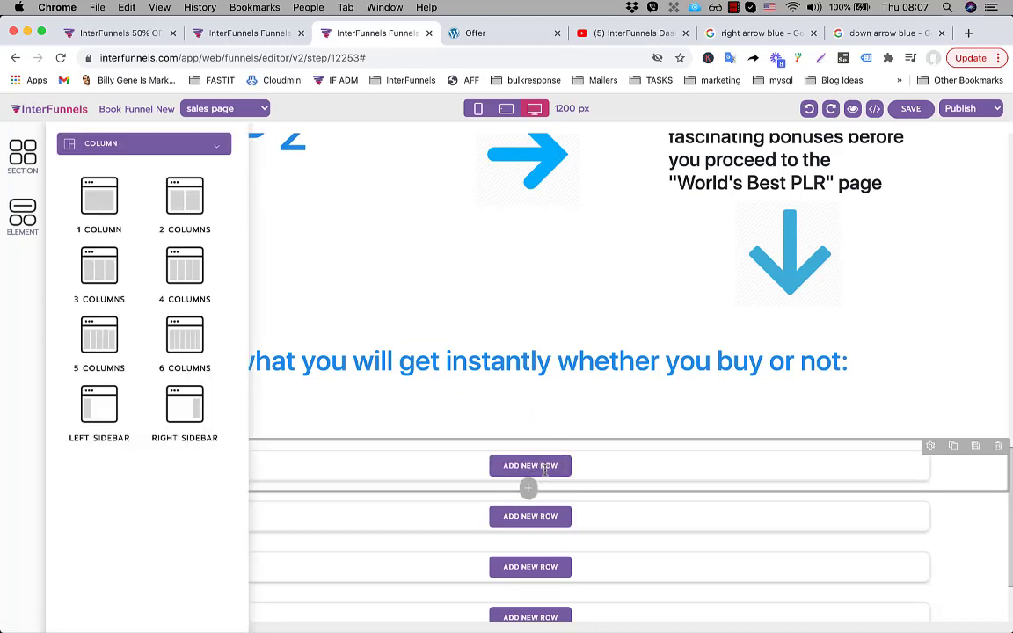
pyautogui.click(186, 196)
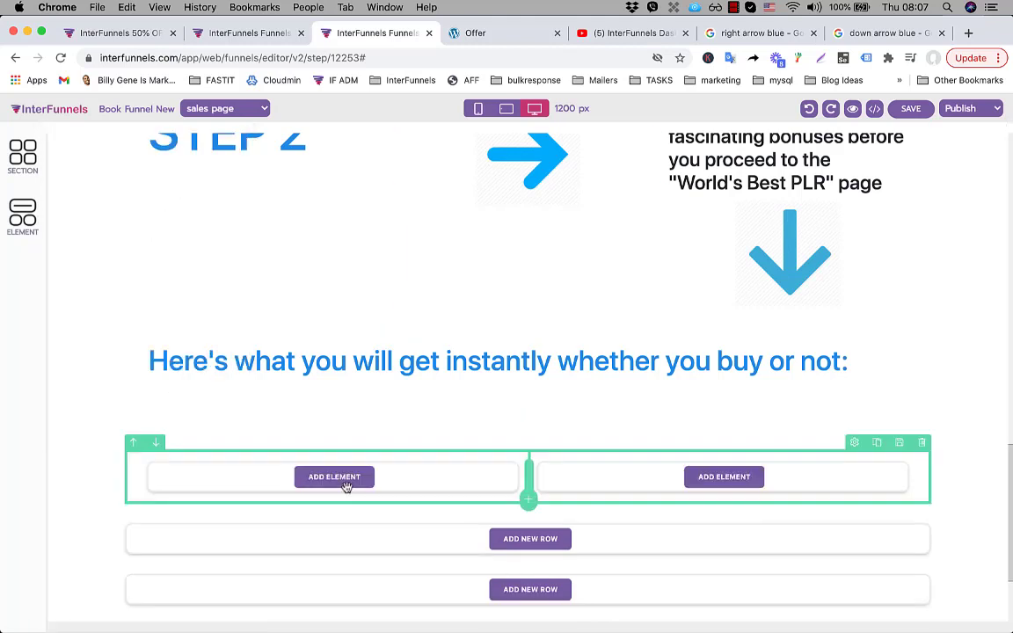
pyautogui.click(319, 478)
pyautogui.click(79, 387)
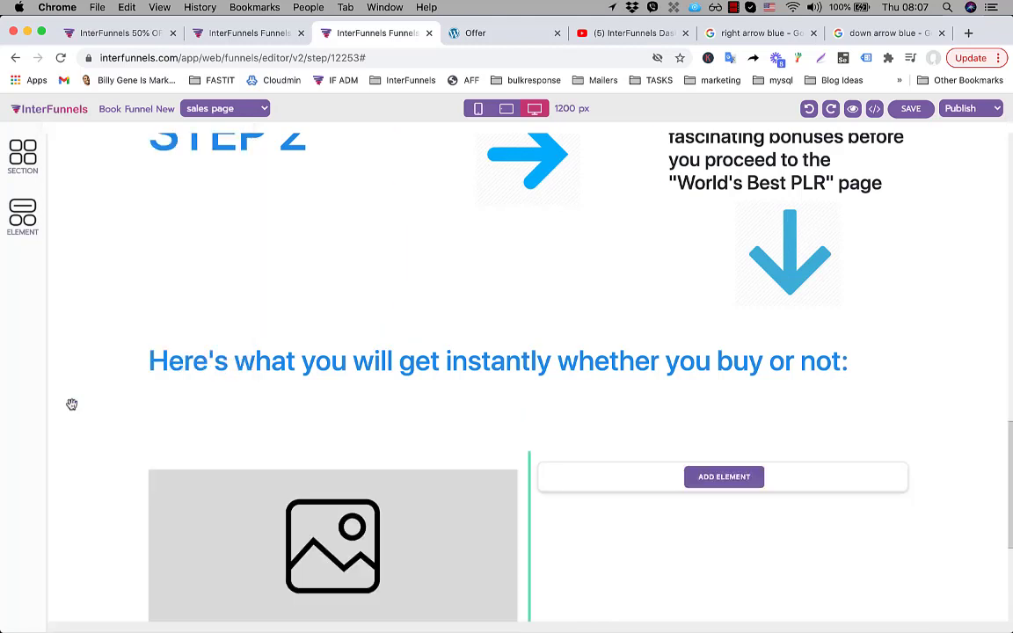
# Add a Headline, a Sub-Heading and a Paragraph element, stacked in that order, to the empty column beside the image placeholder
pyautogui.click(761, 480)
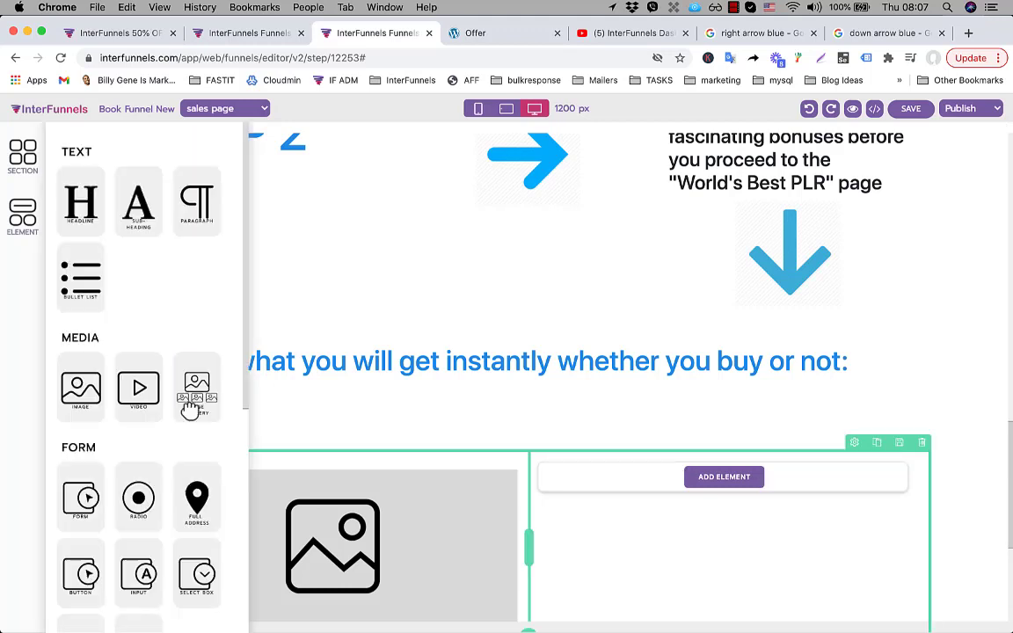
pyautogui.click(81, 202)
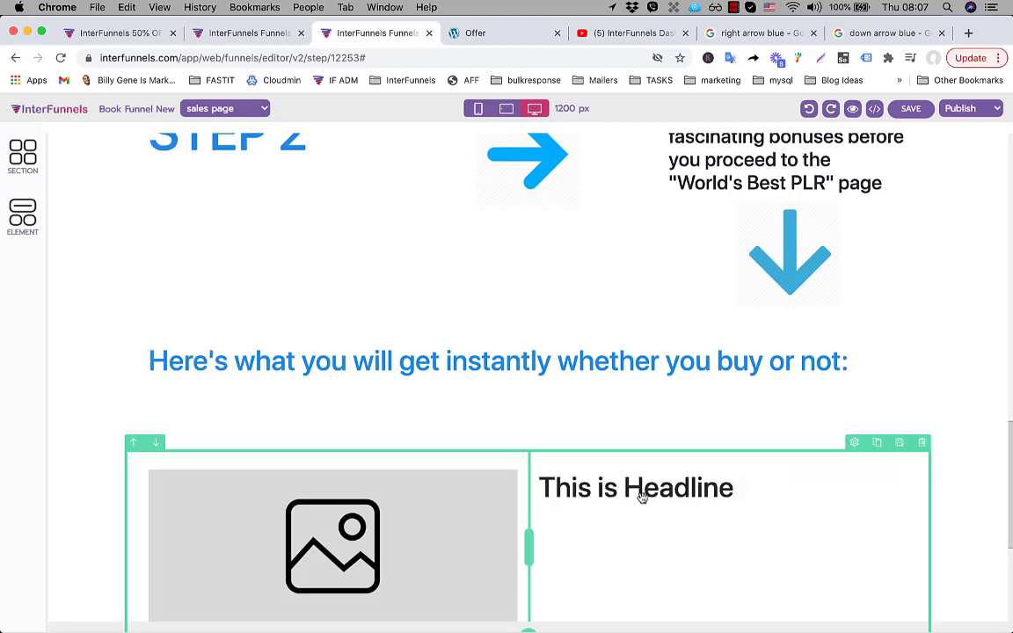
pyautogui.click(725, 501)
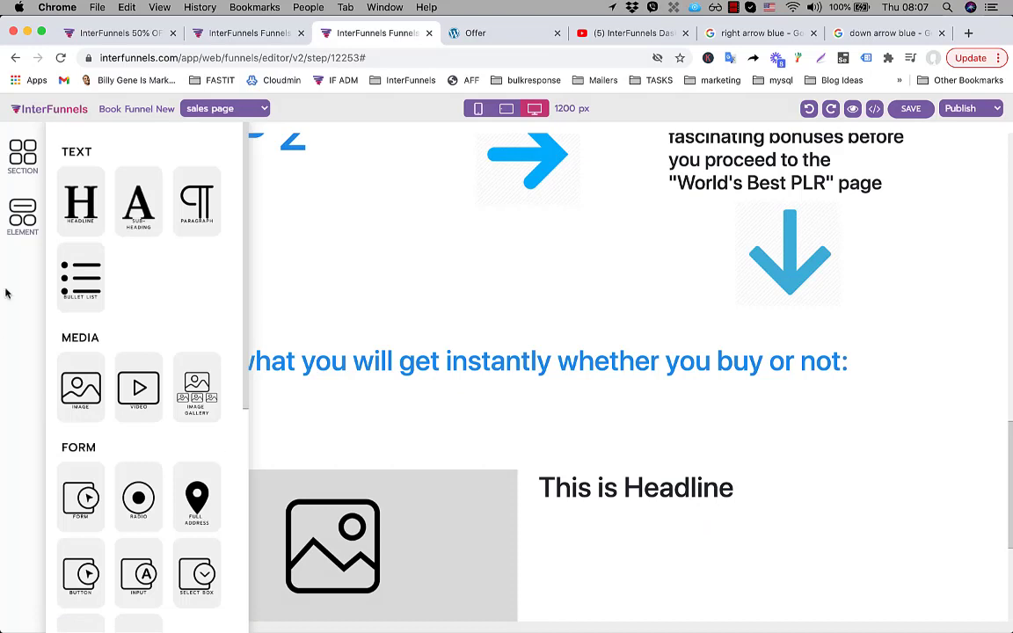
pyautogui.click(136, 209)
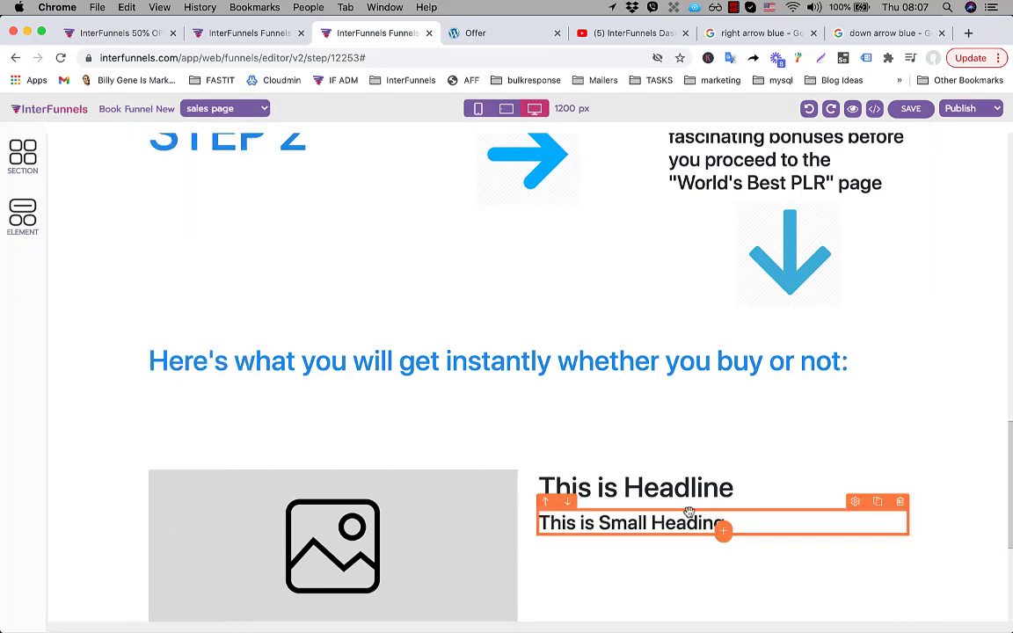
pyautogui.moveTo(721, 534)
pyautogui.click(719, 554)
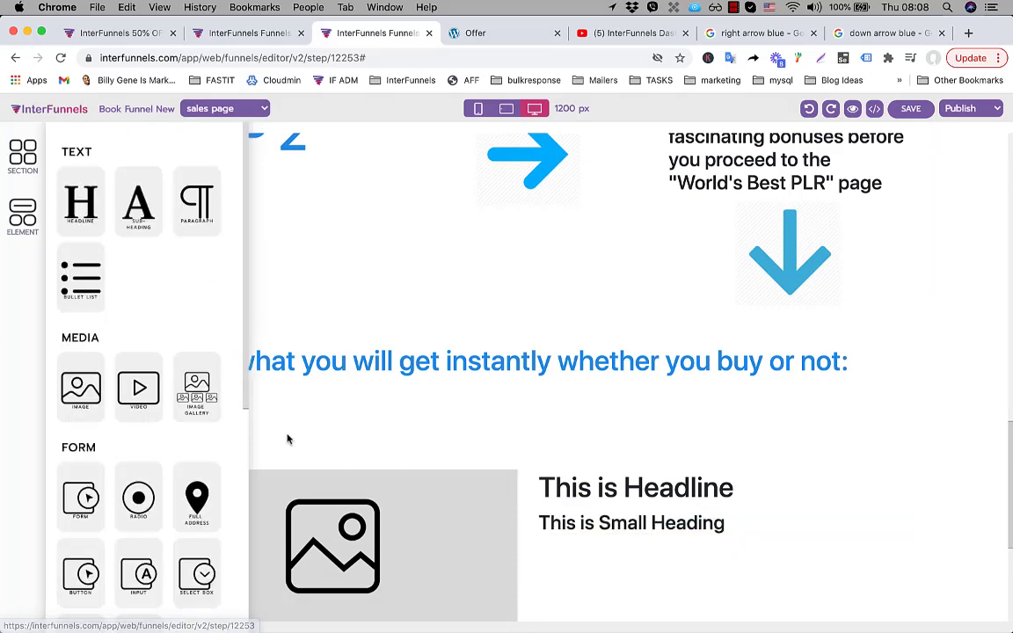
pyautogui.click(179, 229)
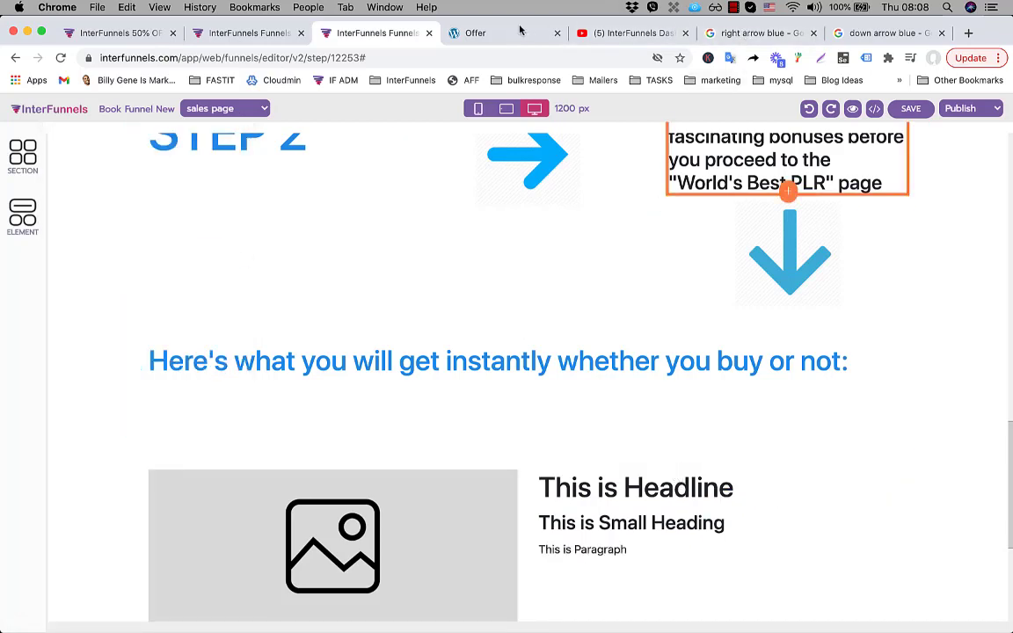
# Set the placeholder image's URL to the Predictably Irrational book cover's image address, copied from the Offer page
pyautogui.click(475, 32)
pyautogui.rightClick(315, 315)
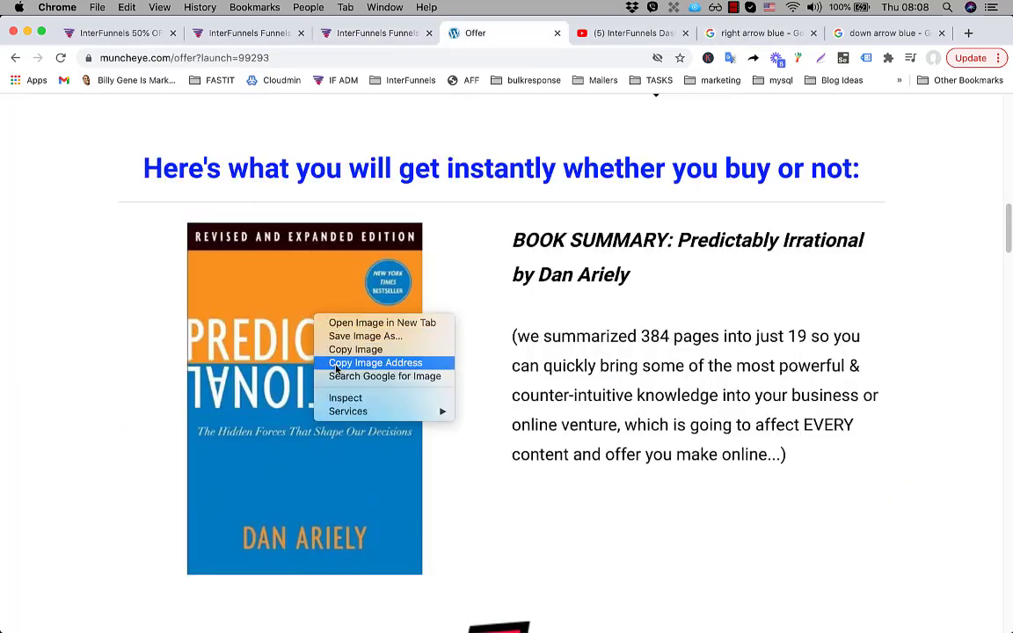
pyautogui.click(376, 362)
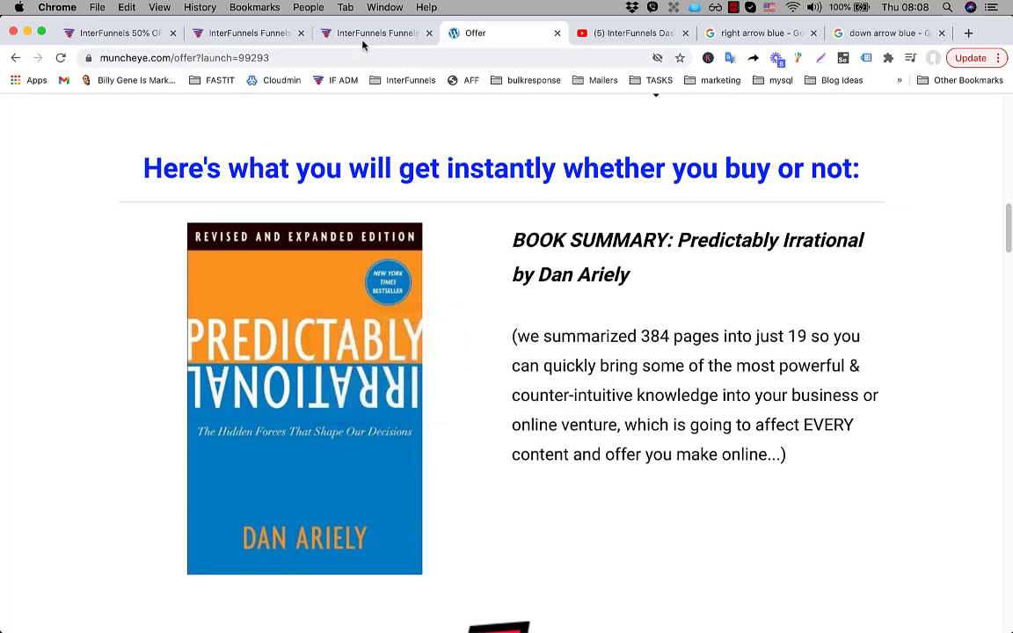
pyautogui.click(352, 33)
pyautogui.scroll(-3, 430, 423)
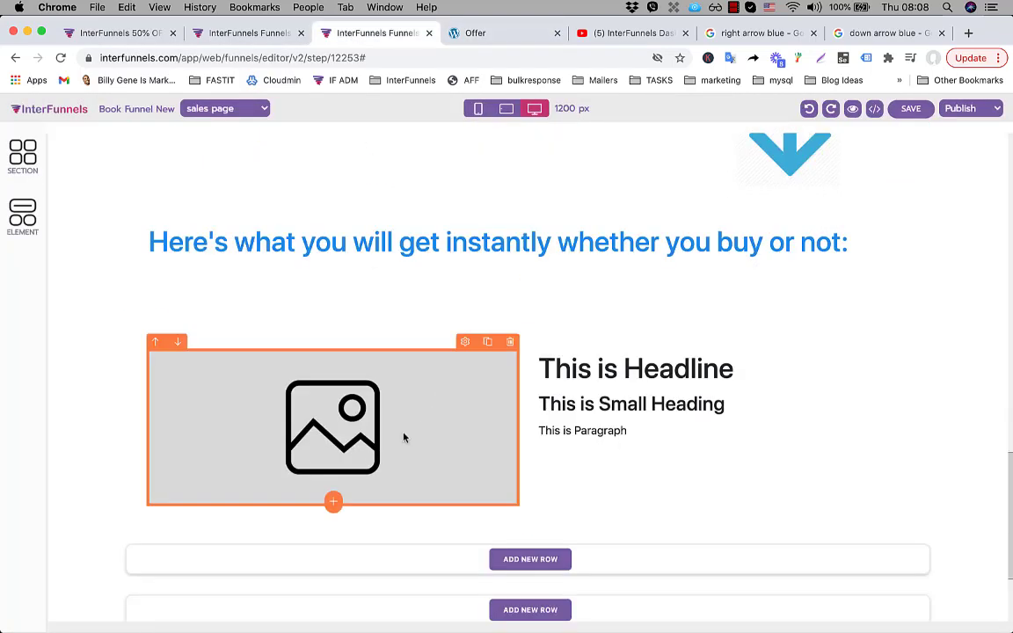
pyautogui.click(404, 437)
pyautogui.click(904, 145)
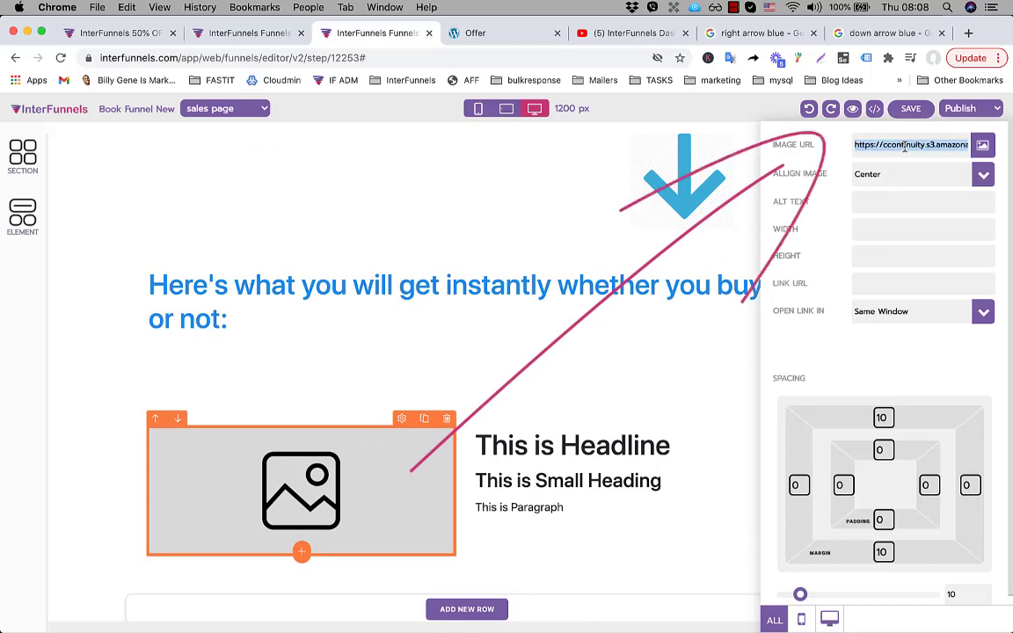
pyautogui.press('cmd+v')
pyautogui.click(570, 344)
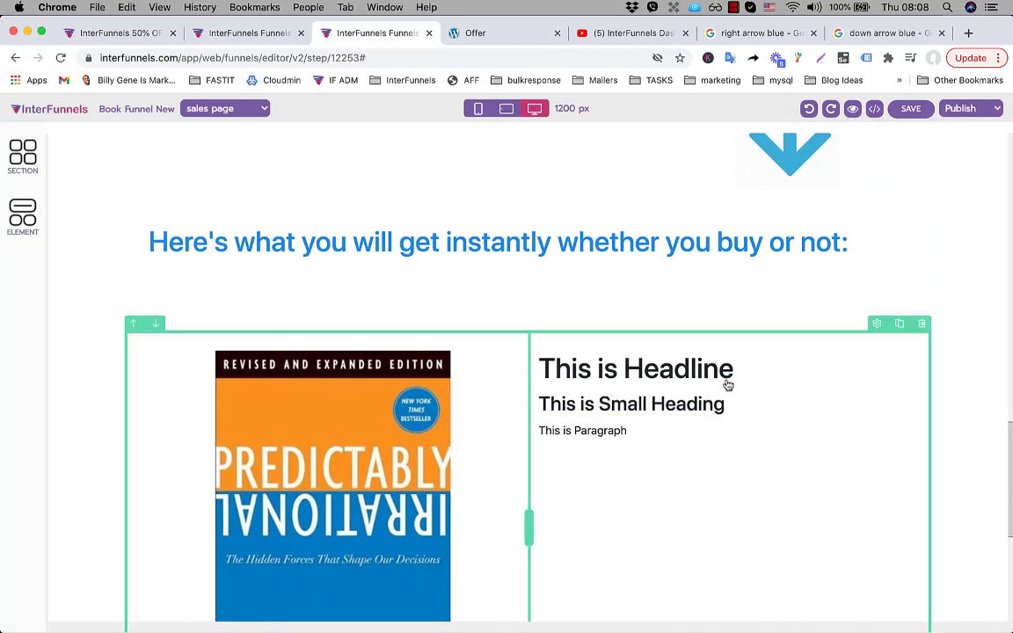
# Replace the new headline's text with "BOOK SUMMARY: Predictably Irrational by Dan Ariely", copied from the Offer page
pyautogui.hotkey('ctrl', 'Tab')
pyautogui.moveTo(653, 283); pyautogui.dragTo(499, 244)
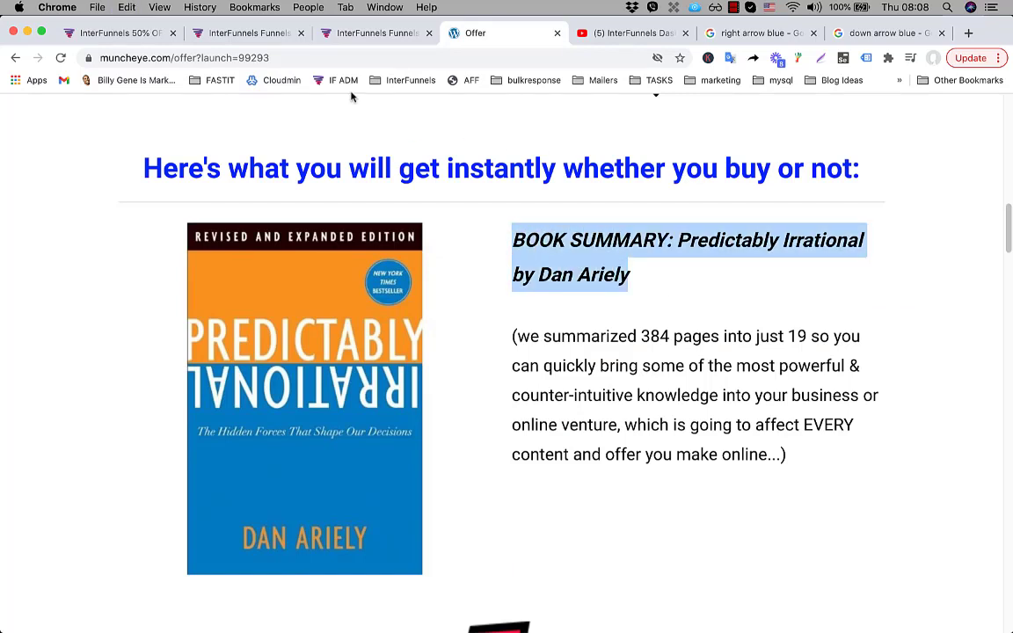
pyautogui.click(315, 33)
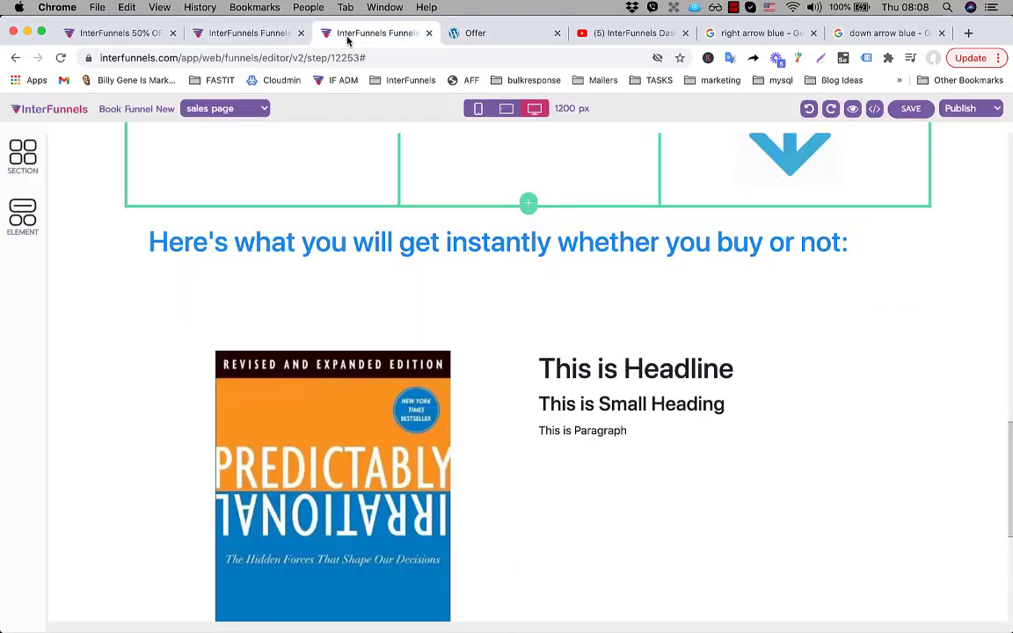
pyautogui.tripleClick(609, 370)
pyautogui.press('super+v')
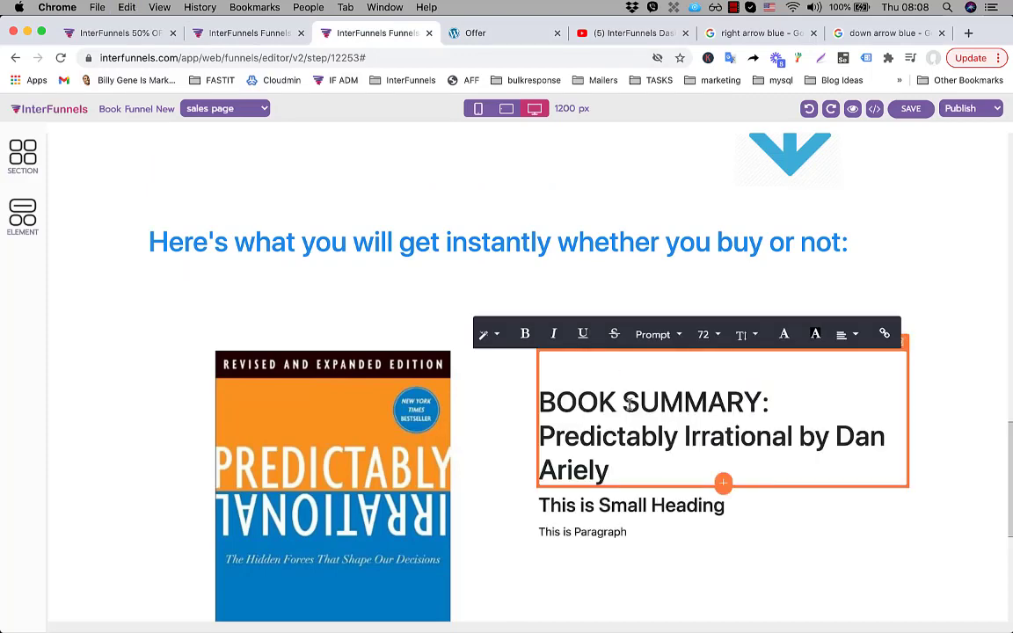
# Replace the placeholder paragraph with the "(we summarized 384 pages into just 19..." text copied from the Offer page
pyautogui.hotkey('ctrl', 'Tab')
pyautogui.click(642, 361)
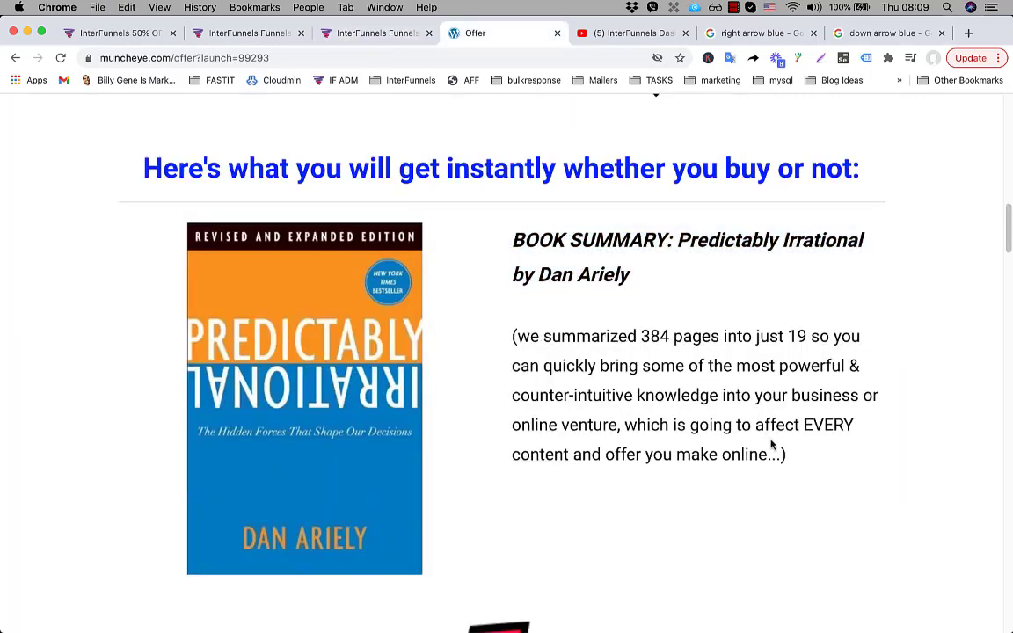
pyautogui.moveTo(788, 455); pyautogui.dragTo(512, 340)
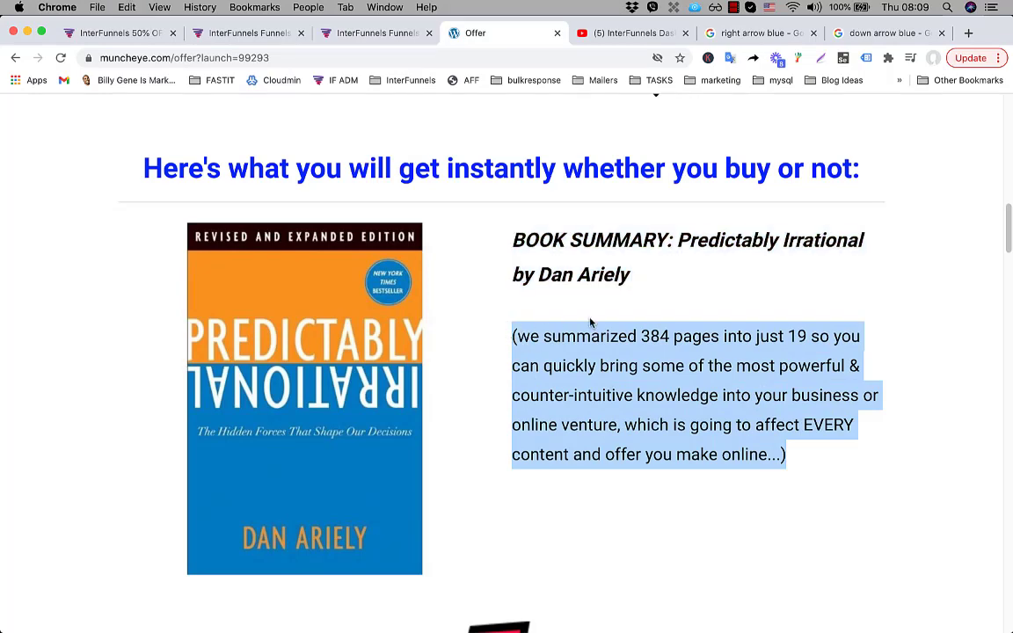
pyautogui.click(392, 33)
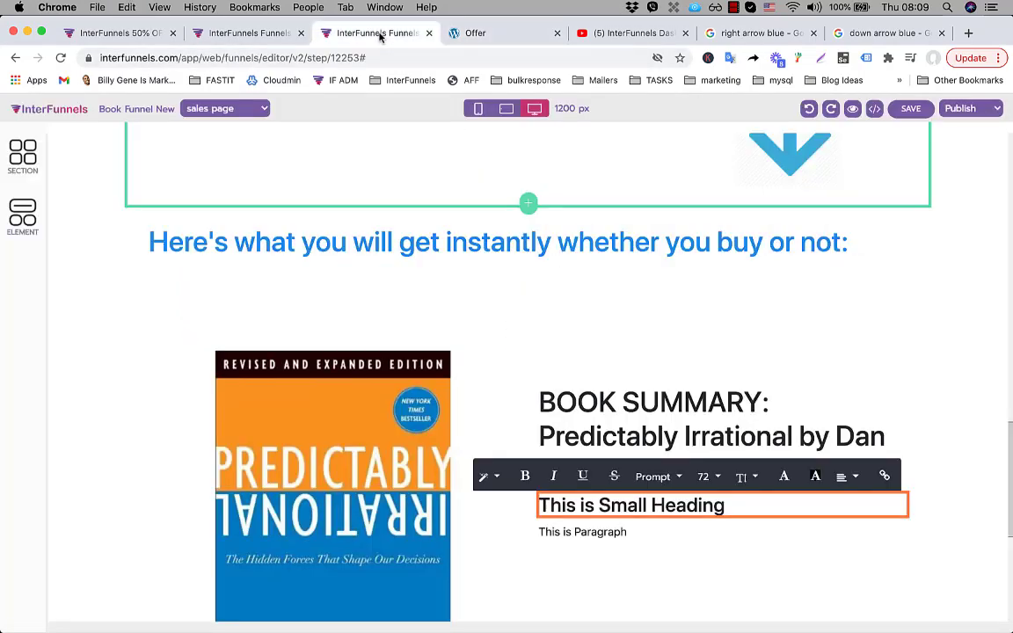
pyautogui.doubleClick(639, 529)
pyautogui.press('super+v')
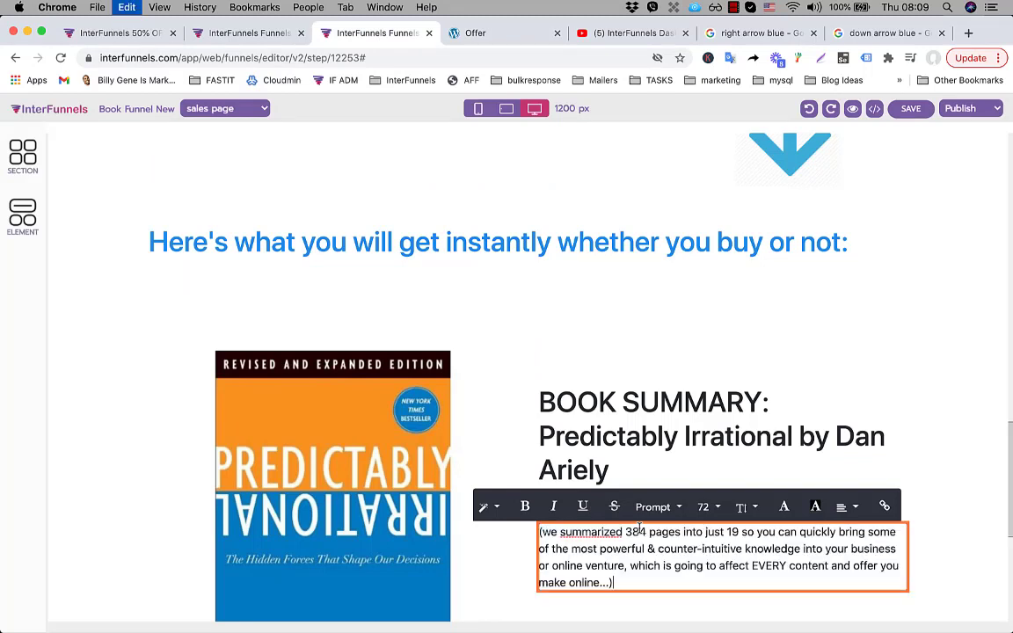
# Delete the "This is Small Heading" element between the book summary headline and its paragraph
pyautogui.click(665, 396)
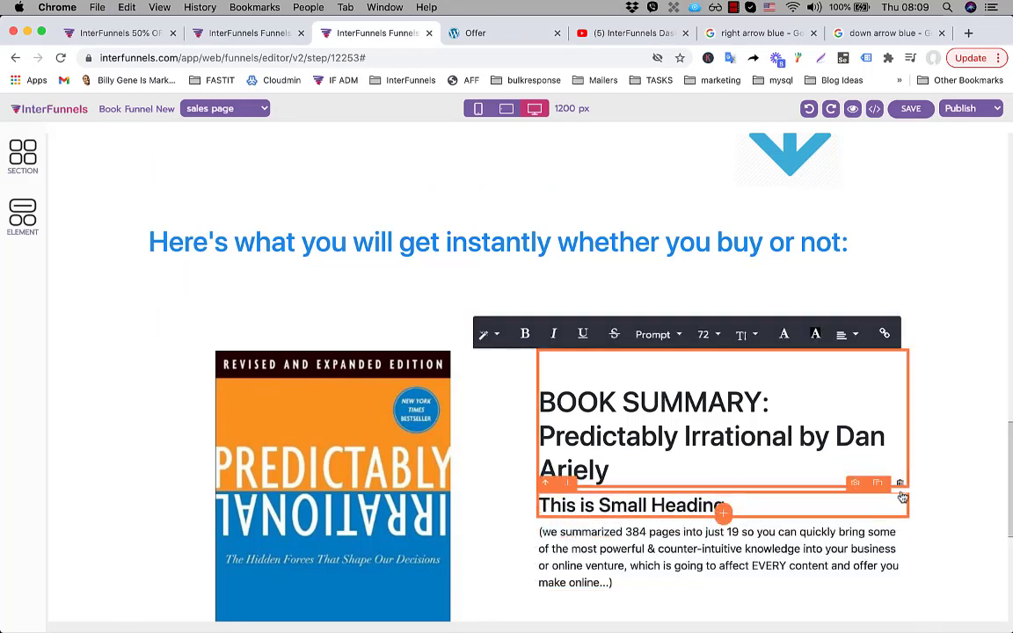
pyautogui.click(899, 483)
pyautogui.scroll(-3, 748, 420)
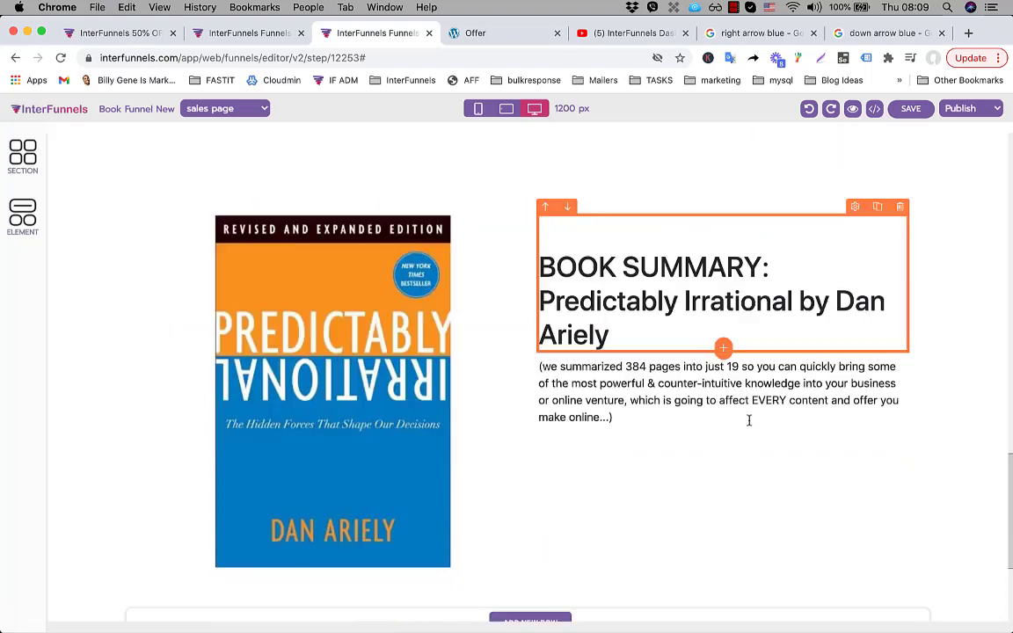
# Copy the image address of the red down arrow on the Offer page and return to the funnel editor
pyautogui.click(464, 32)
pyautogui.scroll(-6, 640, 388)
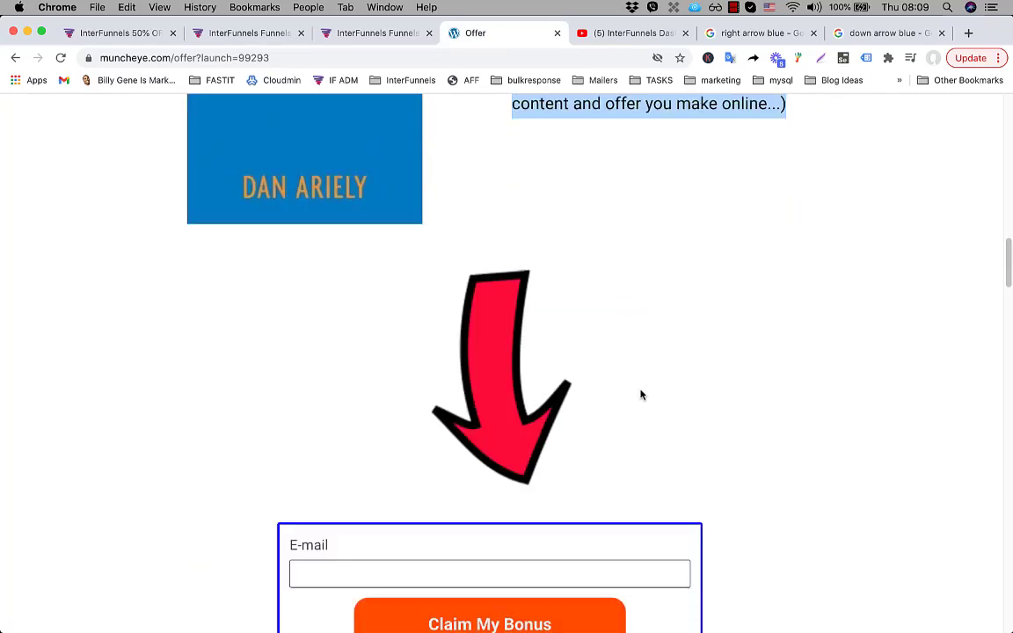
pyautogui.rightClick(485, 342)
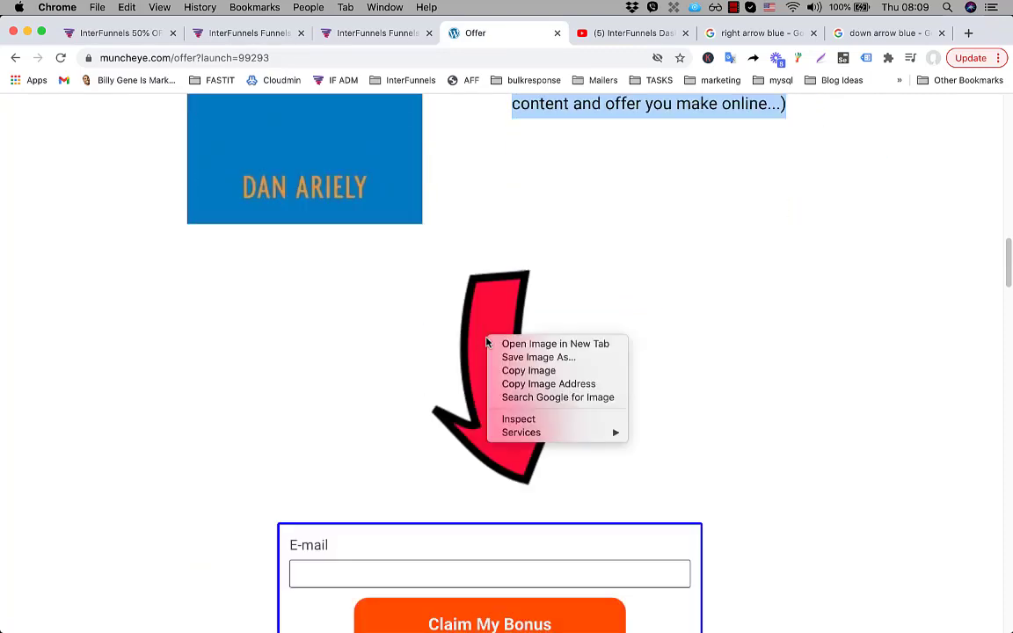
pyautogui.click(505, 385)
pyautogui.click(370, 32)
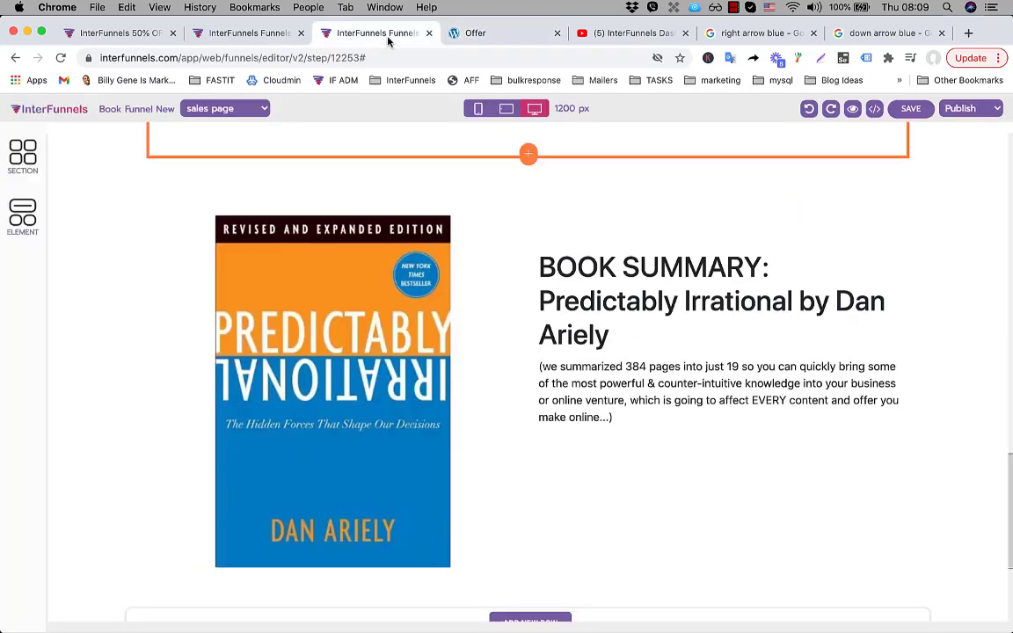
# Add a one-column row below the book summary row and place an Image element in it
pyautogui.scroll(-3, 562, 398)
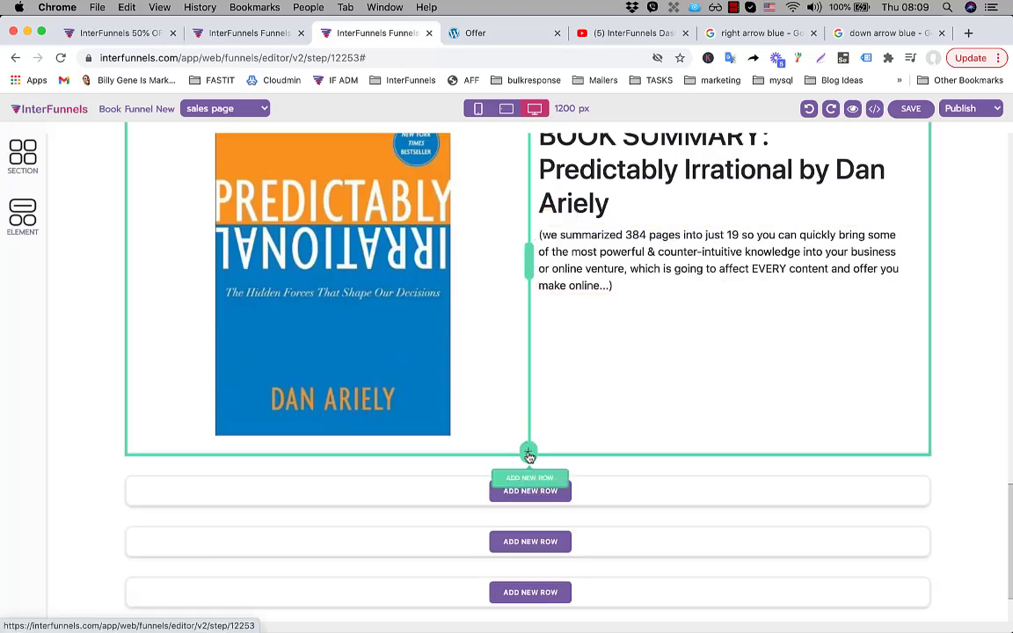
pyautogui.click(528, 451)
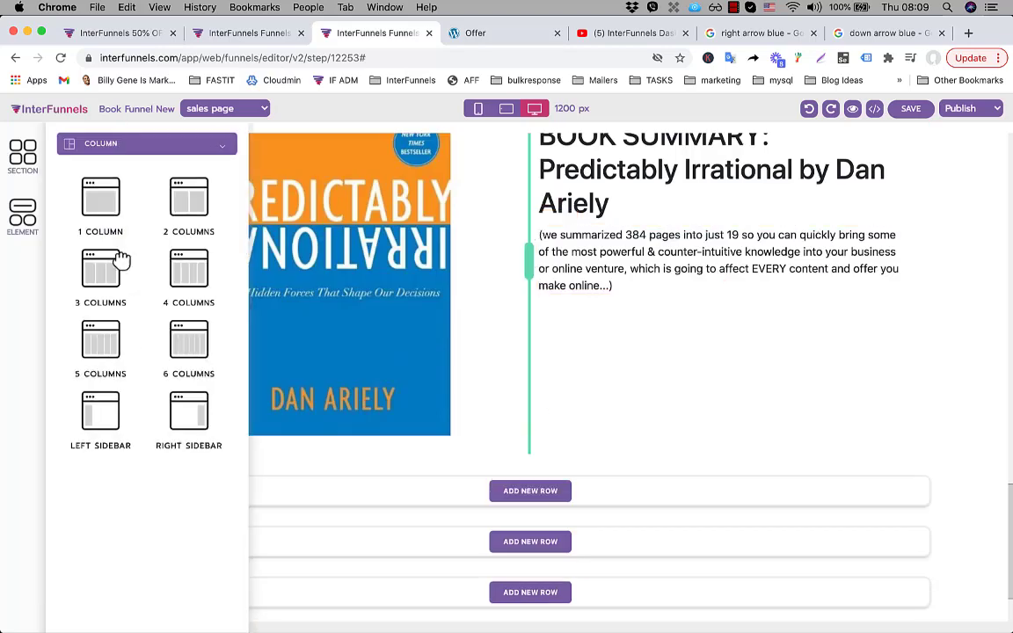
pyautogui.click(98, 193)
pyautogui.click(530, 480)
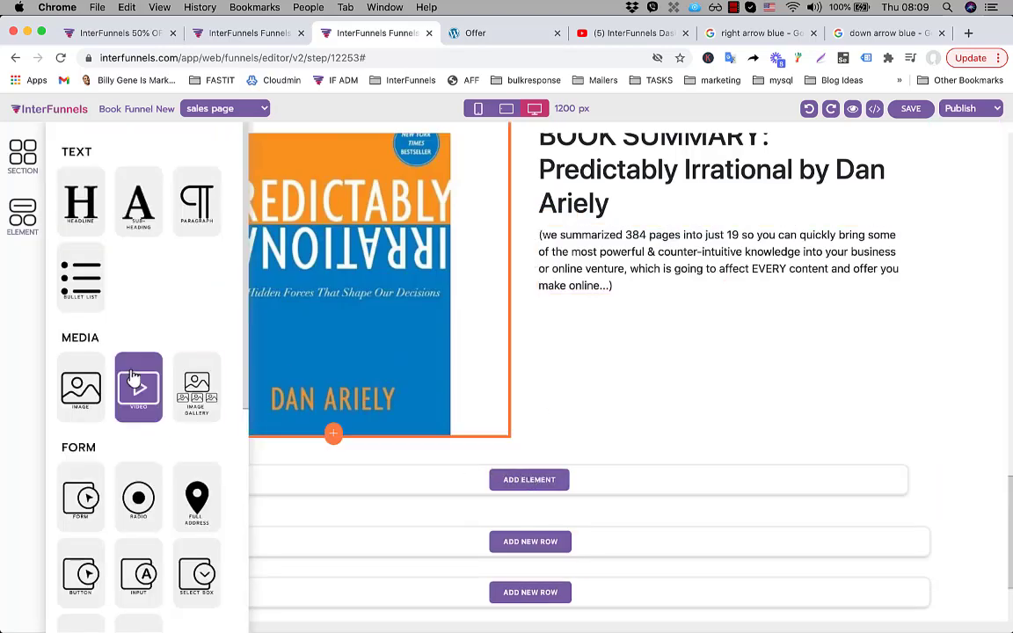
pyautogui.click(74, 350)
# Set the new image's URL to the copied red arrow image address
pyautogui.click(442, 526)
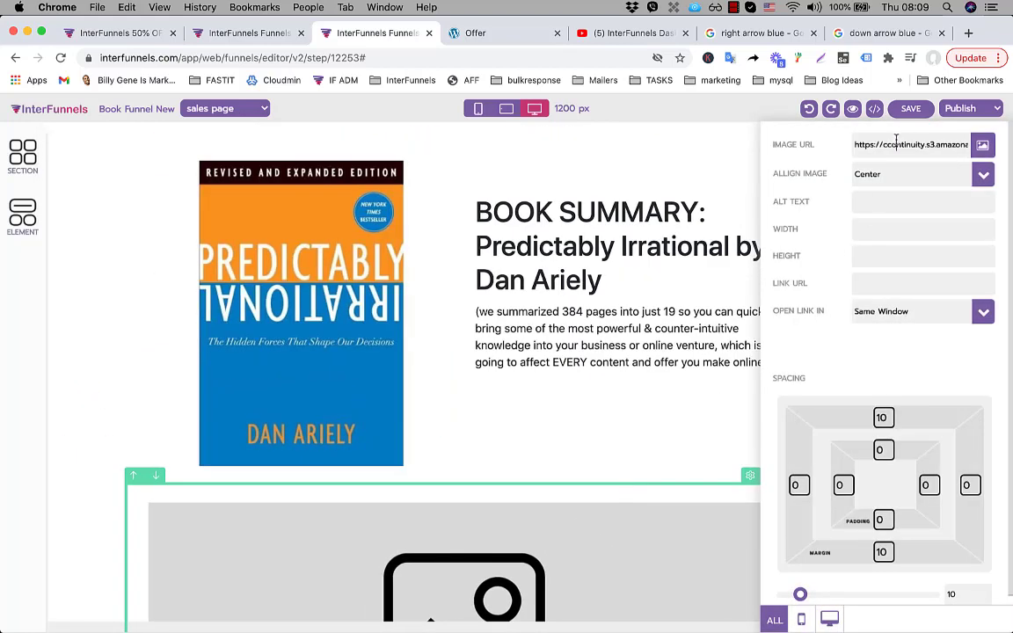
pyautogui.tripleClick(896, 143)
pyautogui.press('cmd+v')
pyautogui.click(606, 319)
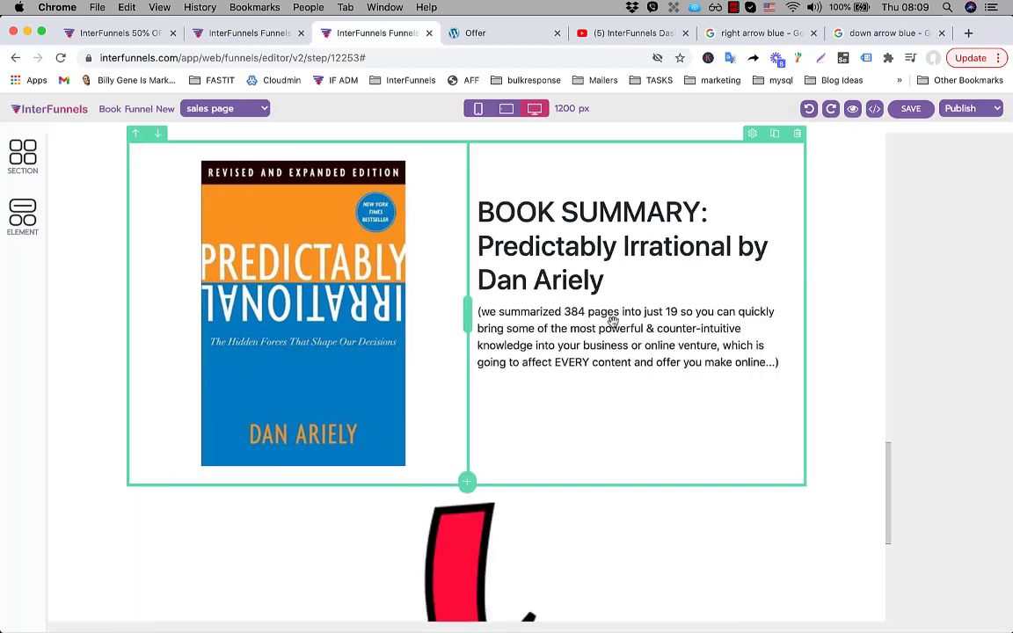
pyautogui.scroll(-10, 613, 321)
pyautogui.scroll(5, 611, 322)
pyautogui.scroll(-2, 611, 322)
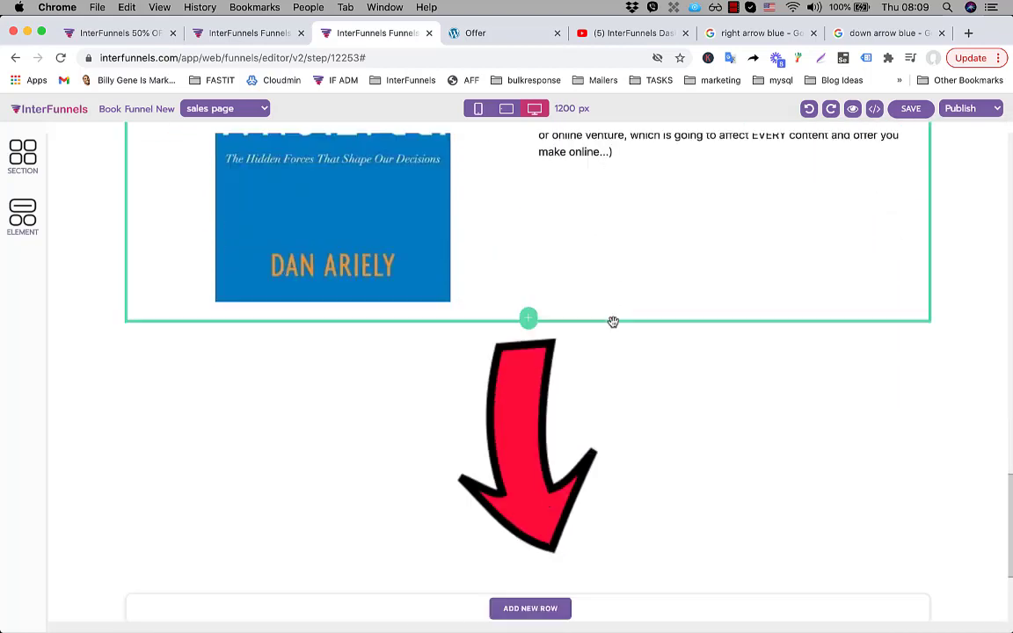
# Examine the e-mail opt-in form below the red arrow on the Offer page and return to the funnel editor
pyautogui.click(490, 43)
pyautogui.scroll(-2, 590, 303)
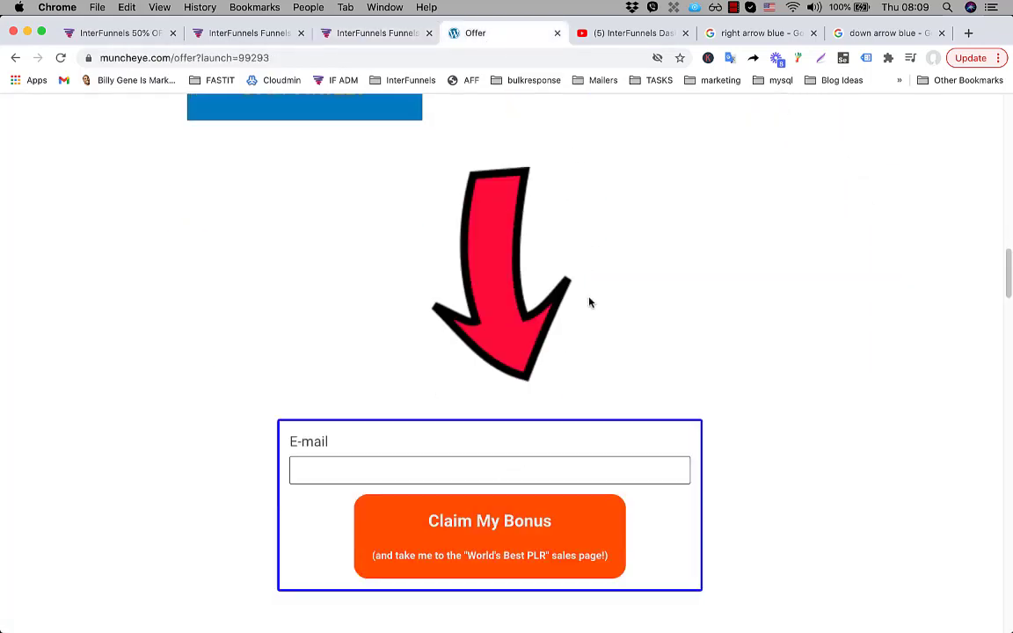
pyautogui.scroll(-3, 566, 397)
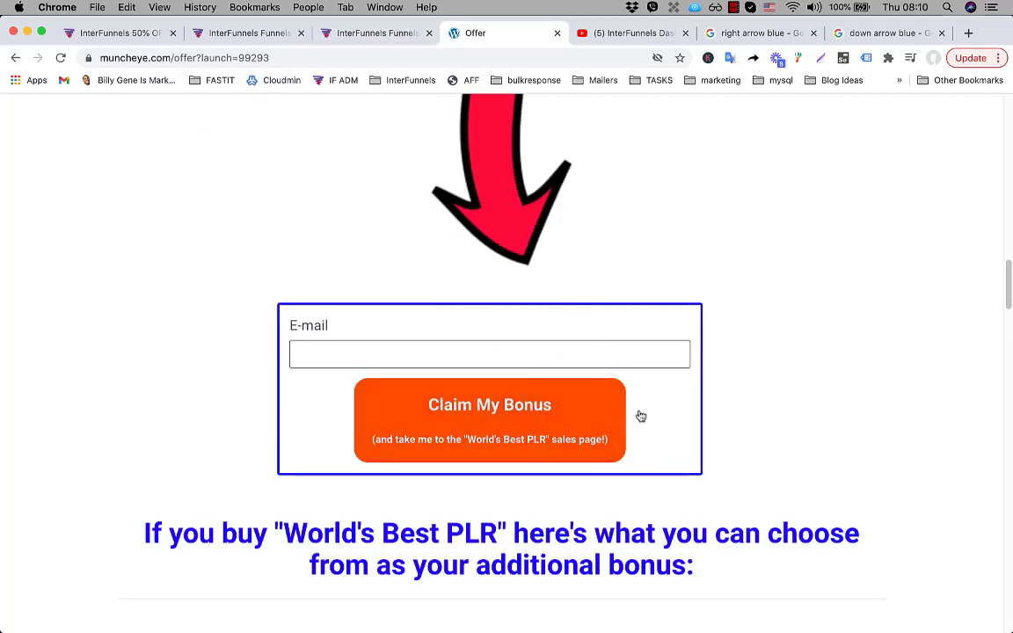
pyautogui.click(379, 32)
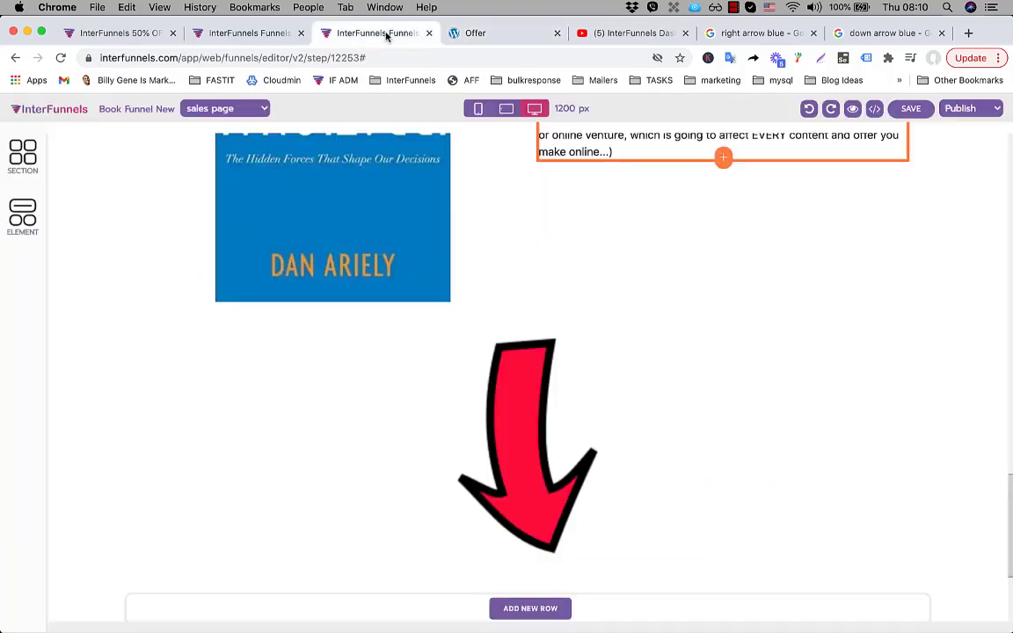
# Insert the OPT-IN 001 section directly below the red down arrow
pyautogui.scroll(-5, 653, 375)
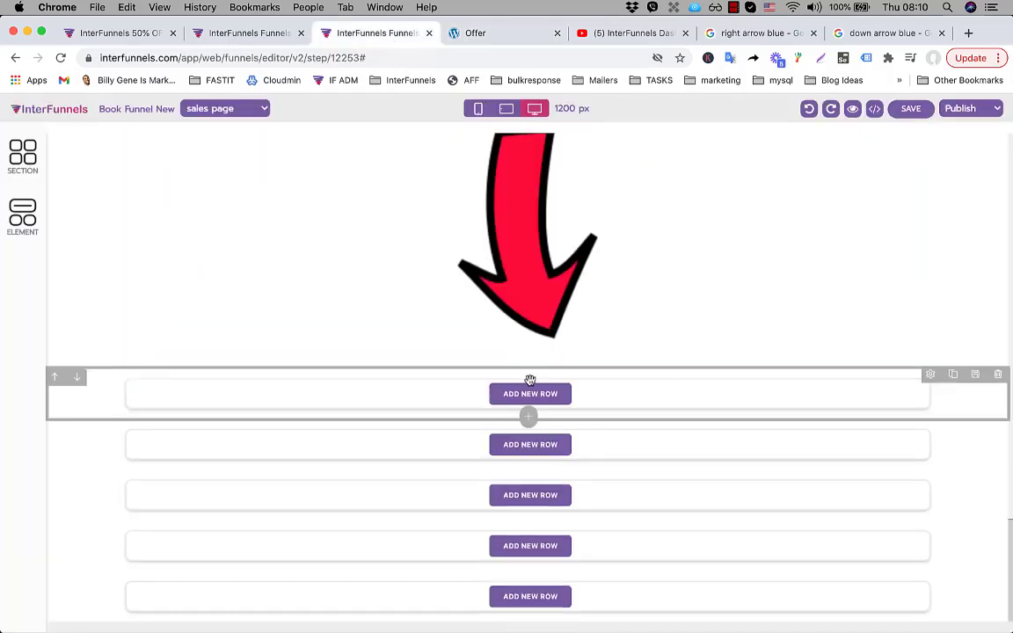
pyautogui.click(19, 221)
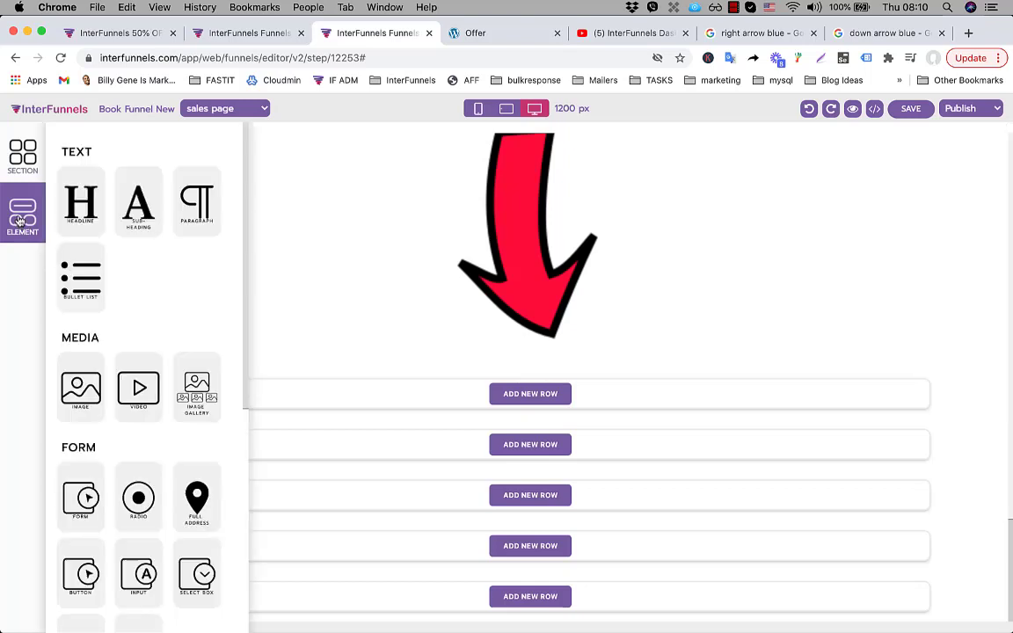
pyautogui.click(26, 162)
pyautogui.click(98, 149)
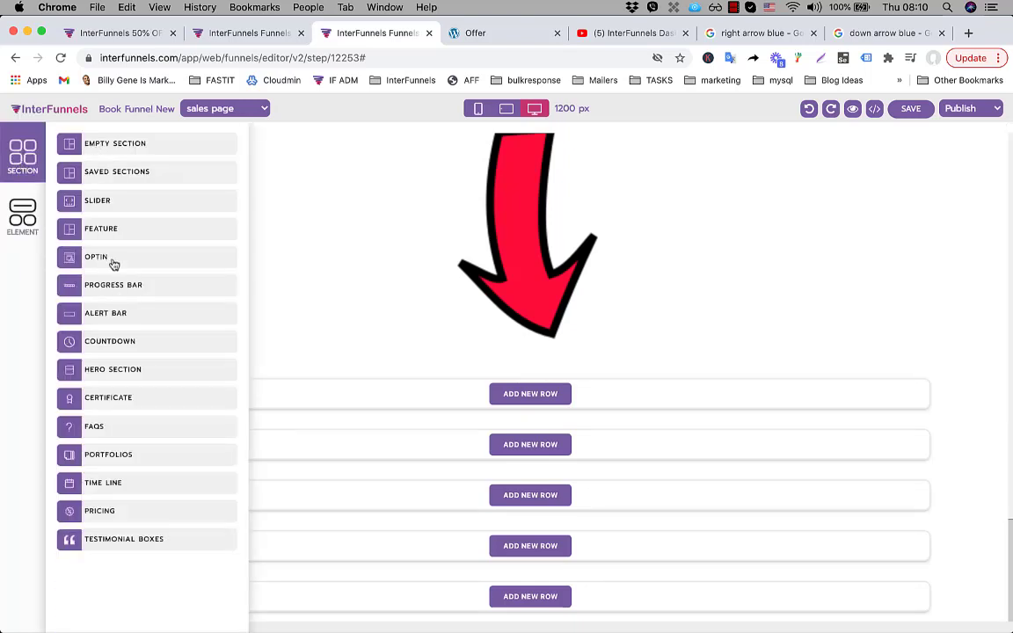
pyautogui.click(114, 264)
pyautogui.scroll(-5, 140, 384)
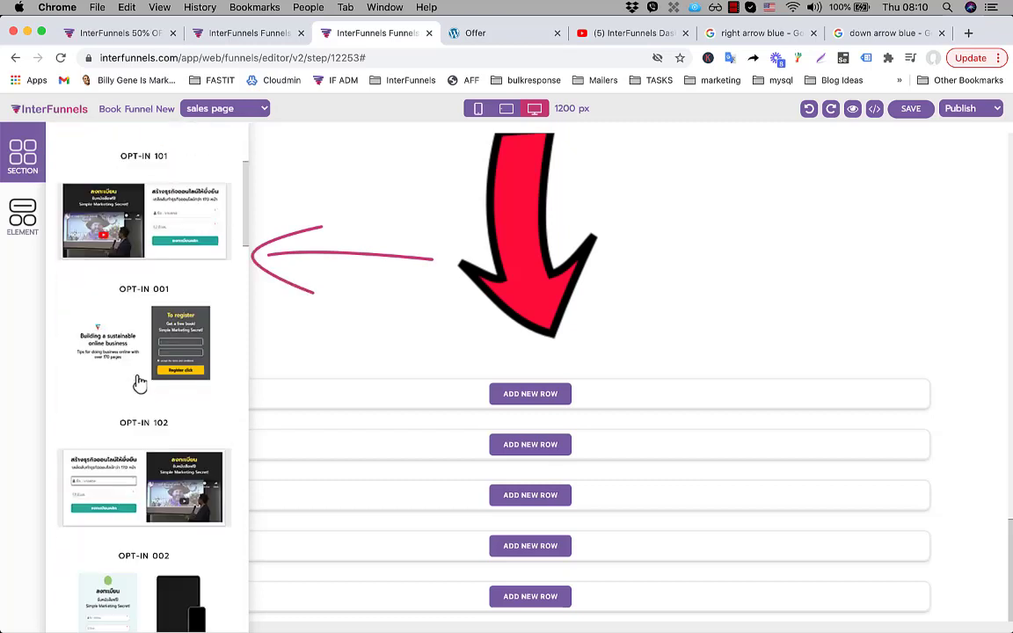
pyautogui.scroll(-1, 140, 384)
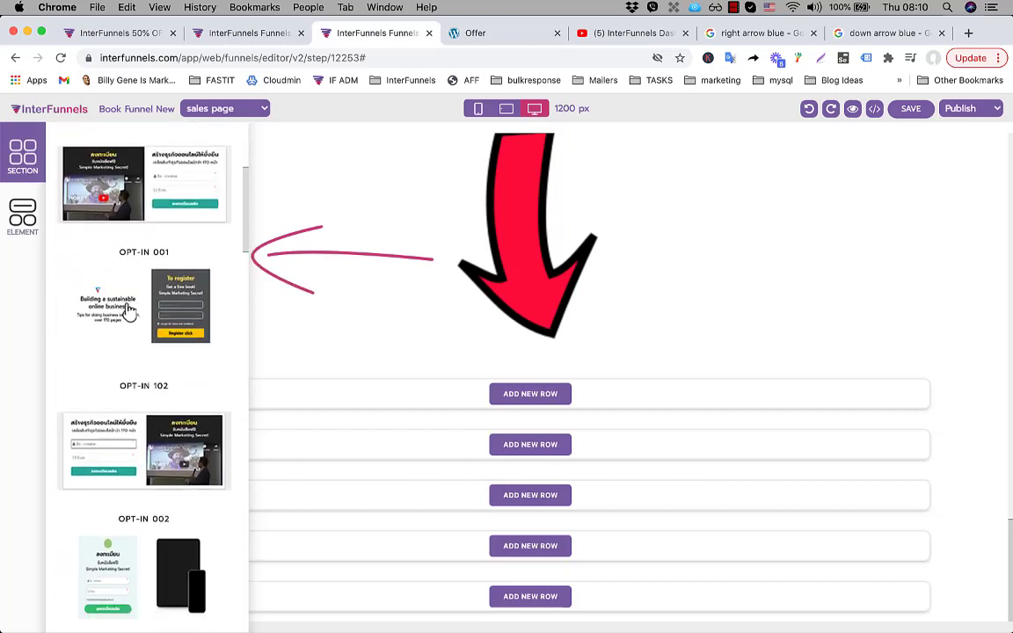
pyautogui.moveTo(129, 310); pyautogui.dragTo(532, 409)
pyautogui.scroll(-3, 532, 409)
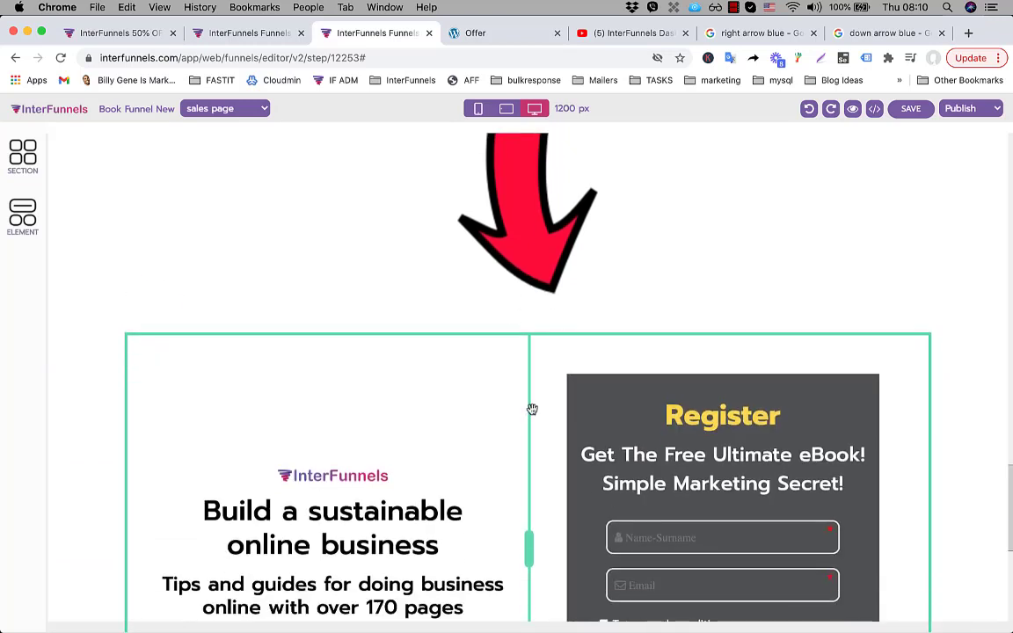
pyautogui.scroll(-2, 406, 364)
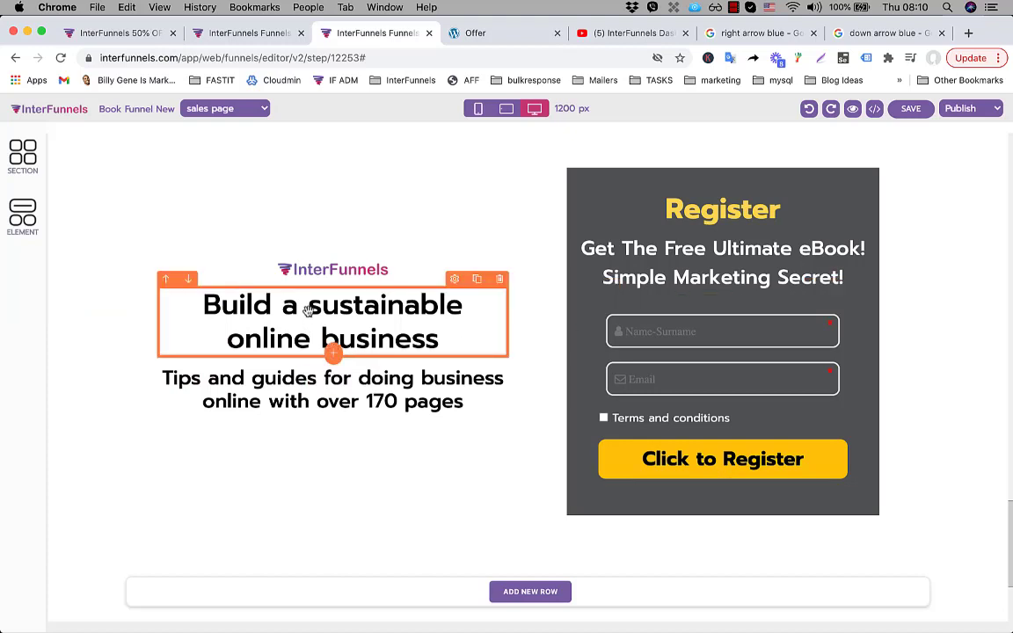
# Replace the opt-in headline with the Offer page's "If you buy "World's Best PLR" here's what you can choose from as your additional bonus:"
pyautogui.click(501, 35)
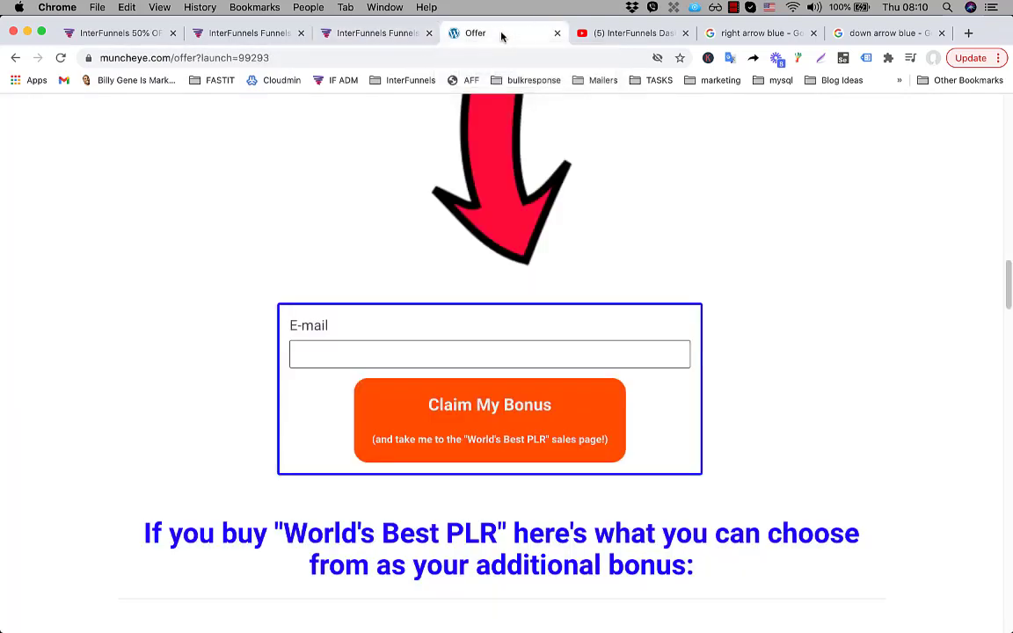
pyautogui.scroll(-3, 442, 284)
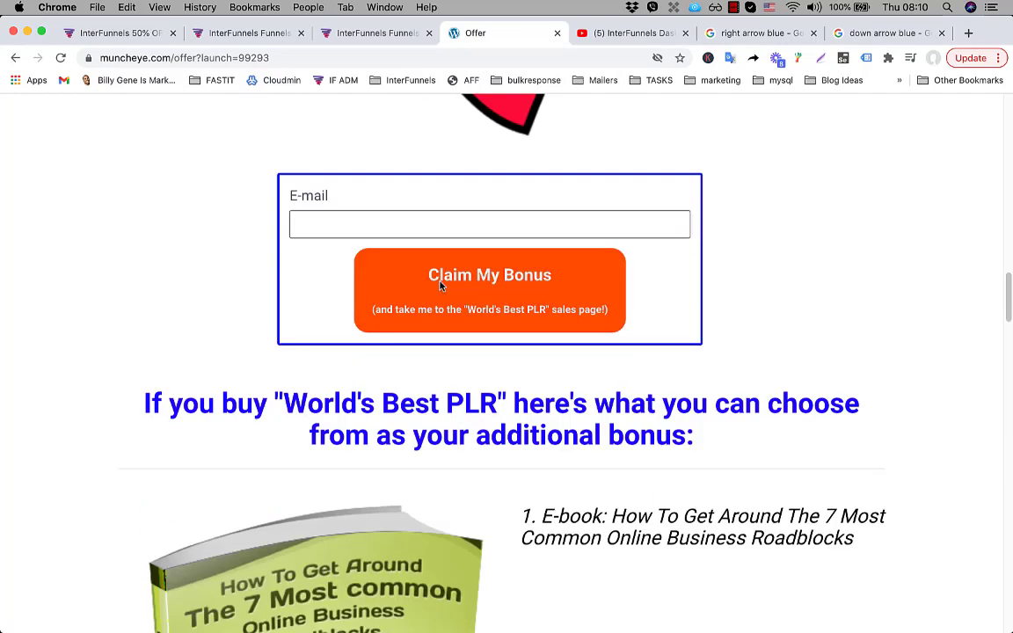
pyautogui.moveTo(713, 438); pyautogui.dragTo(128, 406)
pyautogui.press('super+c')
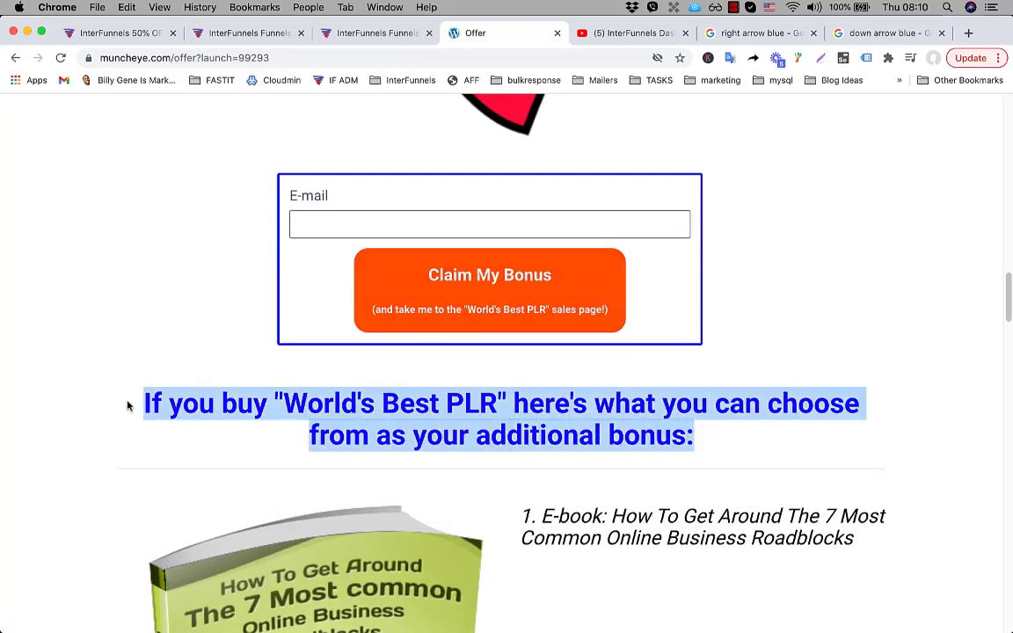
pyautogui.click(361, 32)
pyautogui.tripleClick(343, 325)
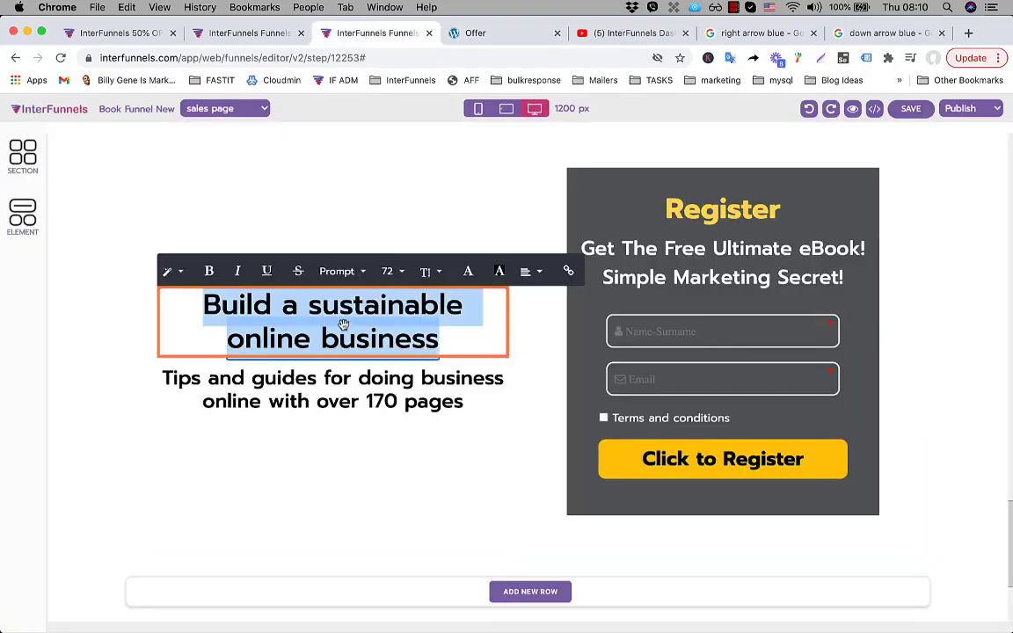
pyautogui.press('super+v')
pyautogui.click(391, 481)
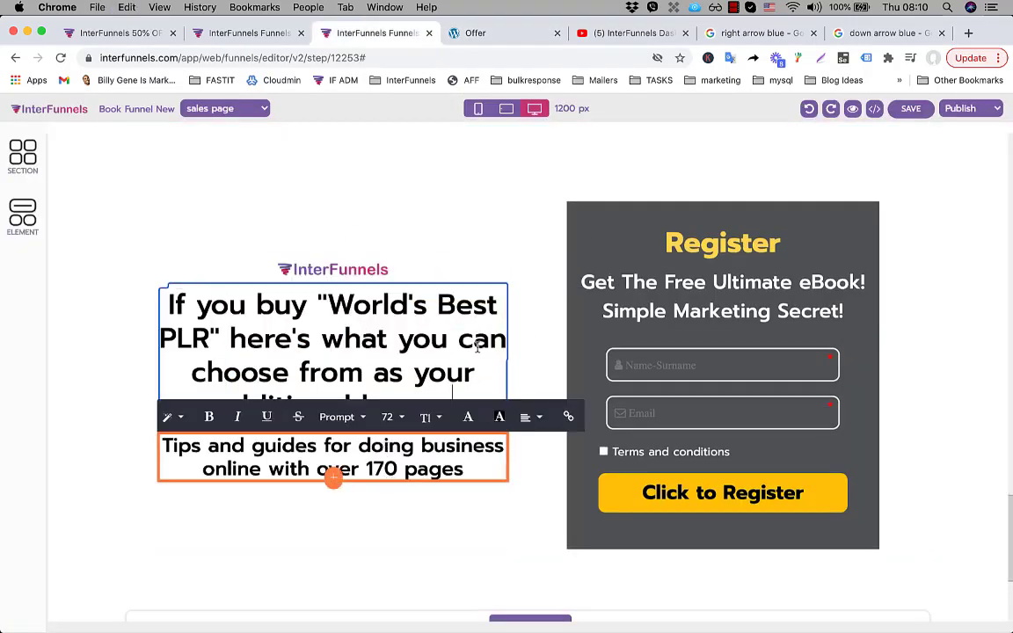
# Look through the Offer page's bonus e-books and closing e-mail form, and return to the funnel editor
pyautogui.click(466, 33)
pyautogui.scroll(-3, 523, 380)
pyautogui.scroll(-15, 523, 380)
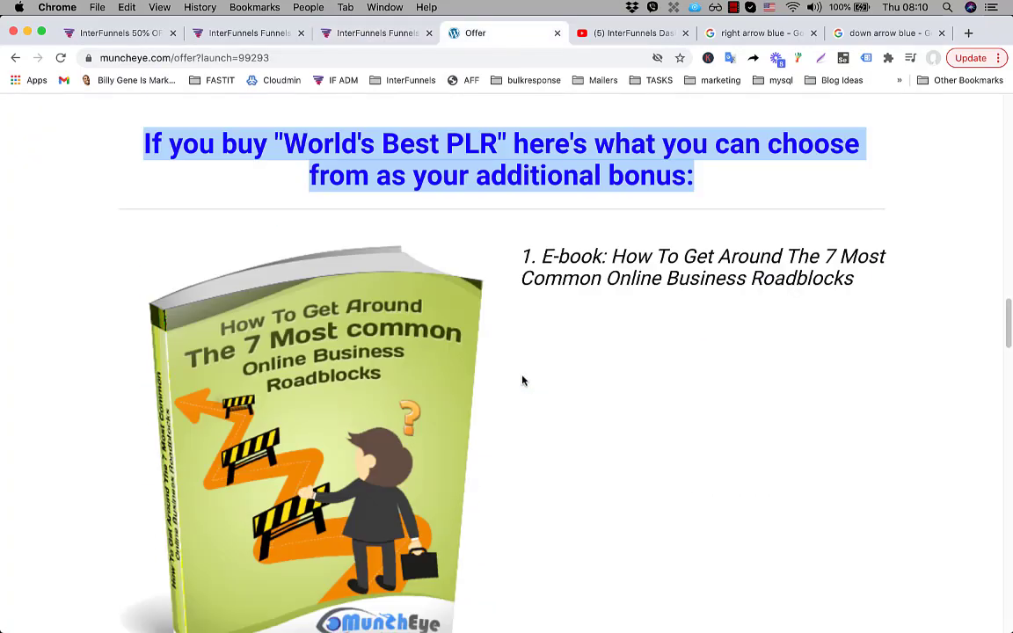
pyautogui.scroll(-20, 523, 380)
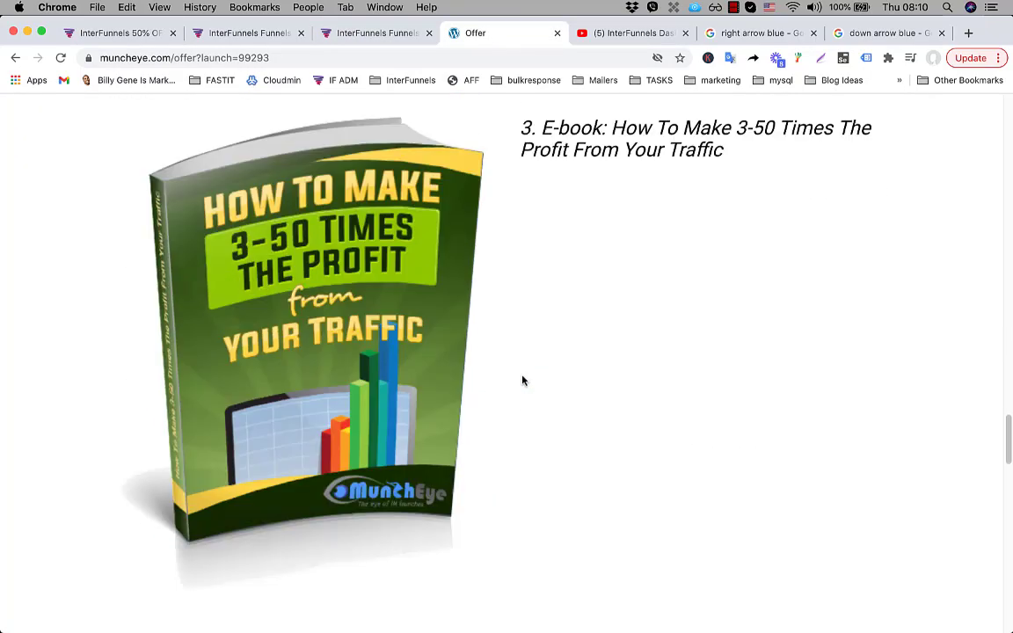
pyautogui.scroll(-10, 523, 380)
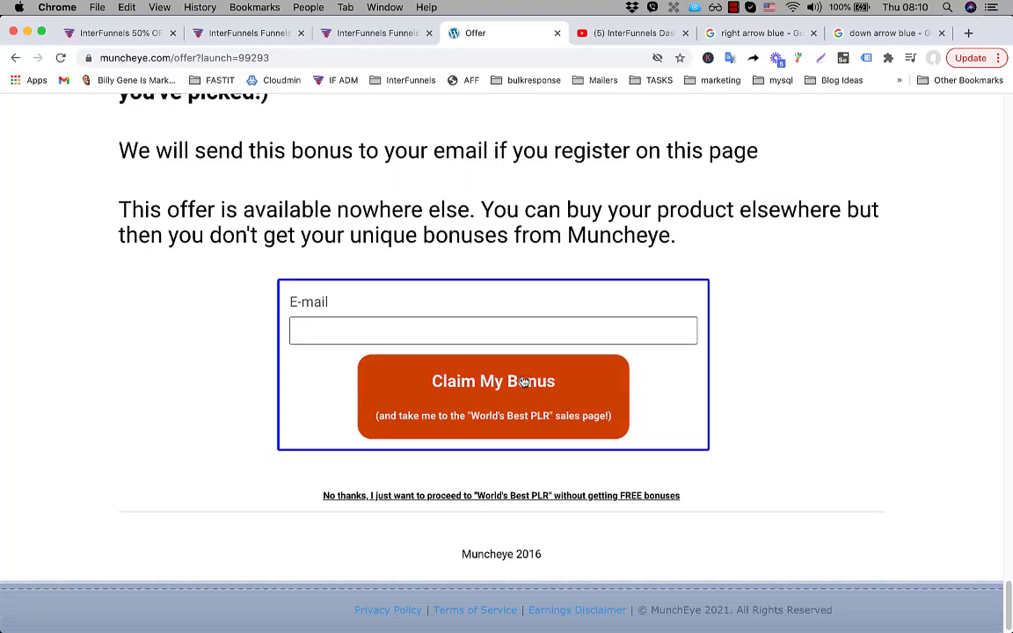
pyautogui.scroll(20, 523, 380)
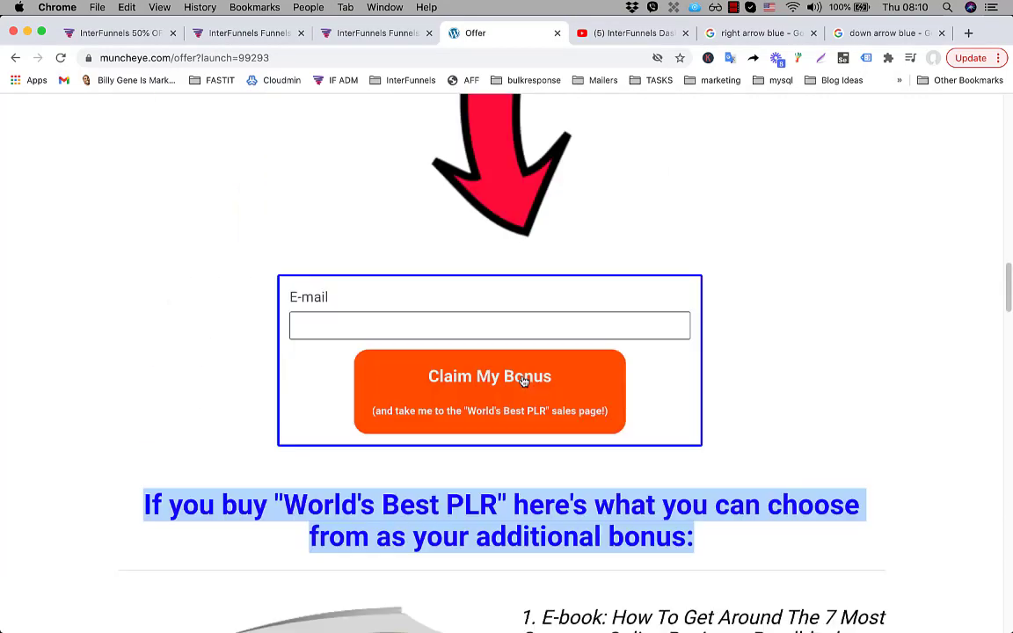
pyautogui.click(356, 34)
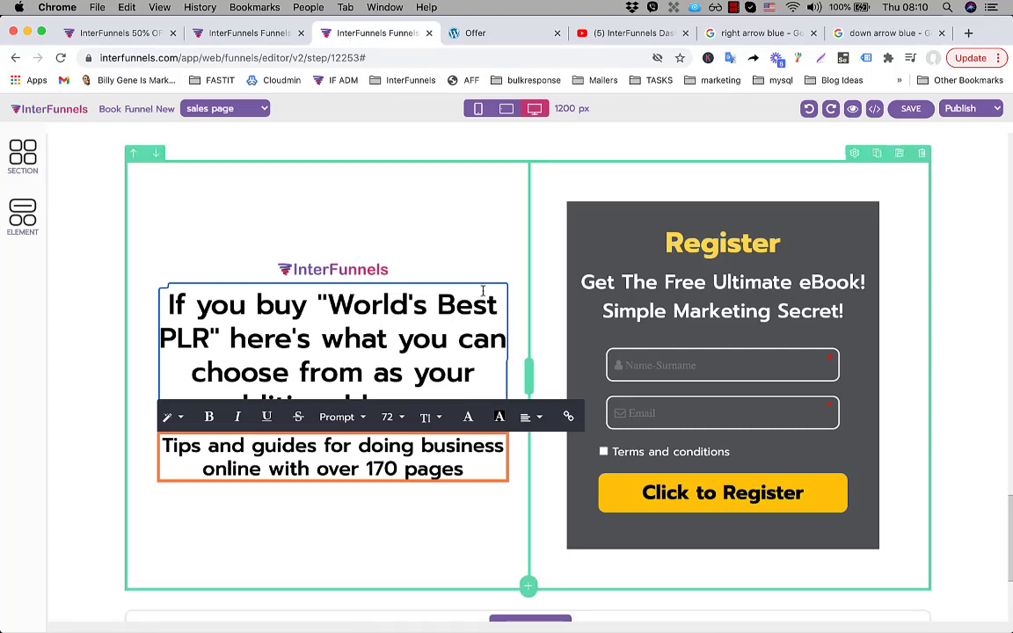
# Save the sales page and dismiss the confirmation
pyautogui.scroll(15, 489, 300)
pyautogui.scroll(10, 489, 300)
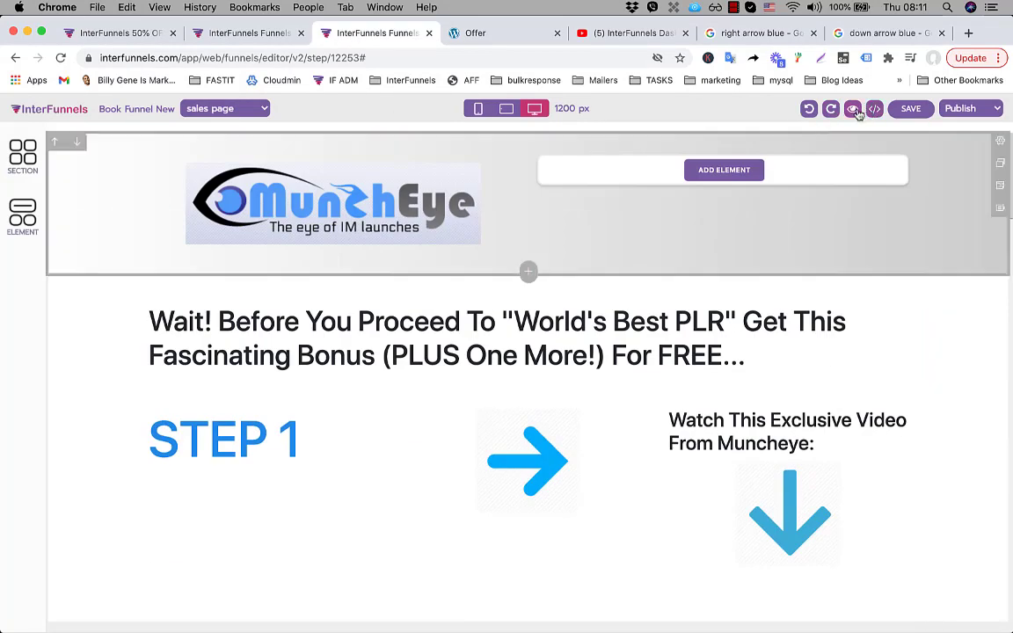
pyautogui.click(894, 112)
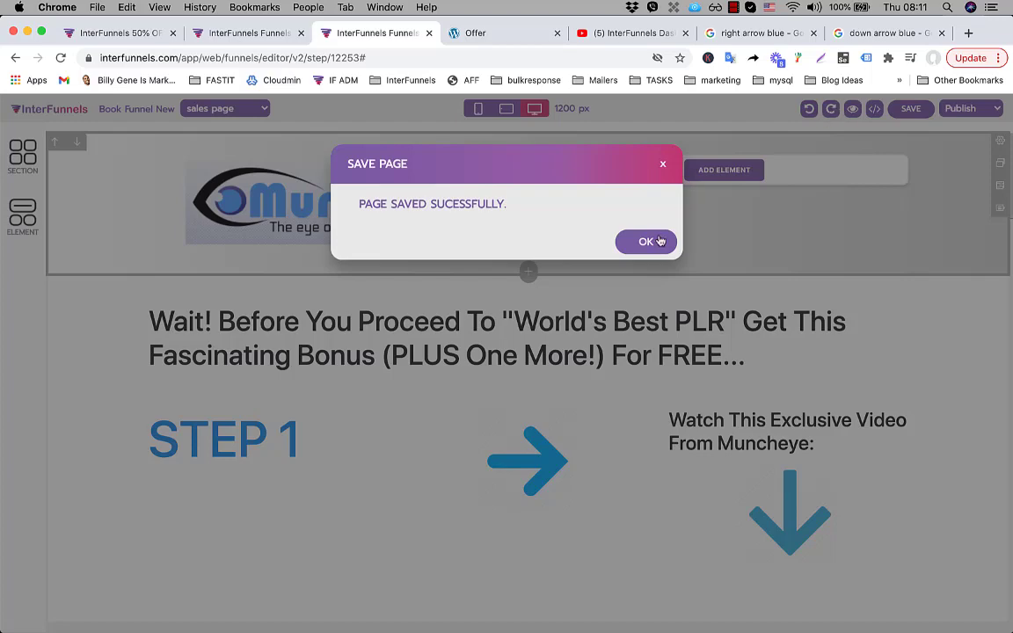
pyautogui.click(659, 241)
# Preview the sales page, check its sections down to the registration form, and return to the funnel editor
pyautogui.click(855, 113)
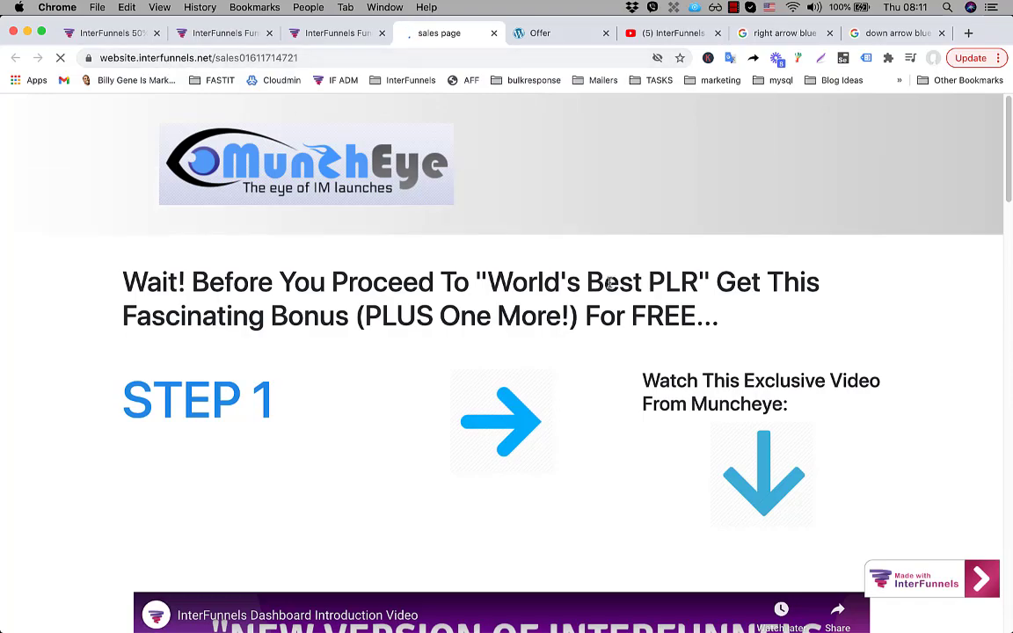
pyautogui.scroll(-8, 609, 284)
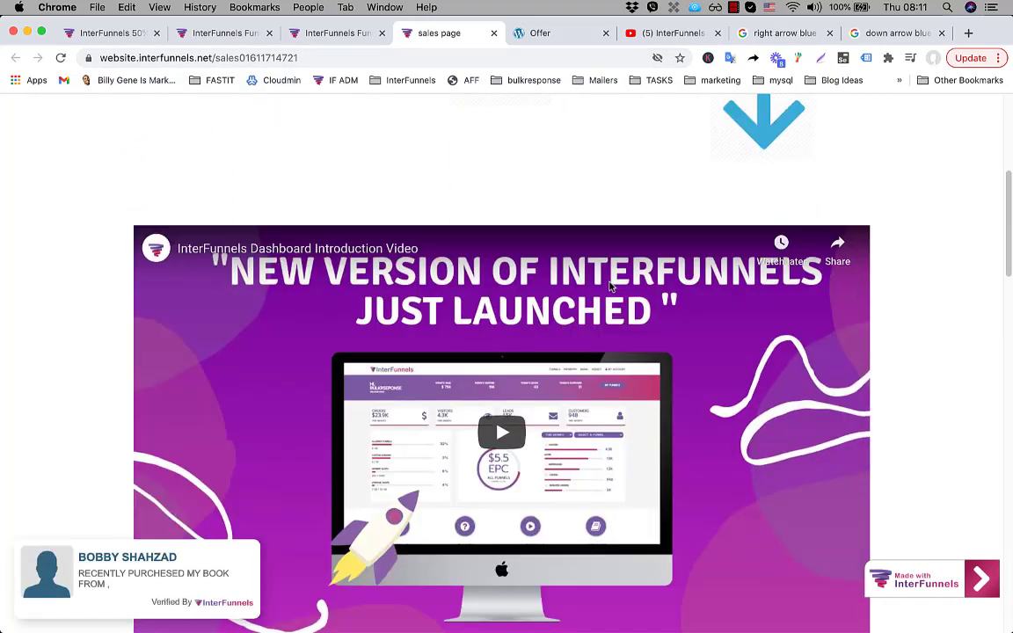
pyautogui.scroll(-15, 610, 284)
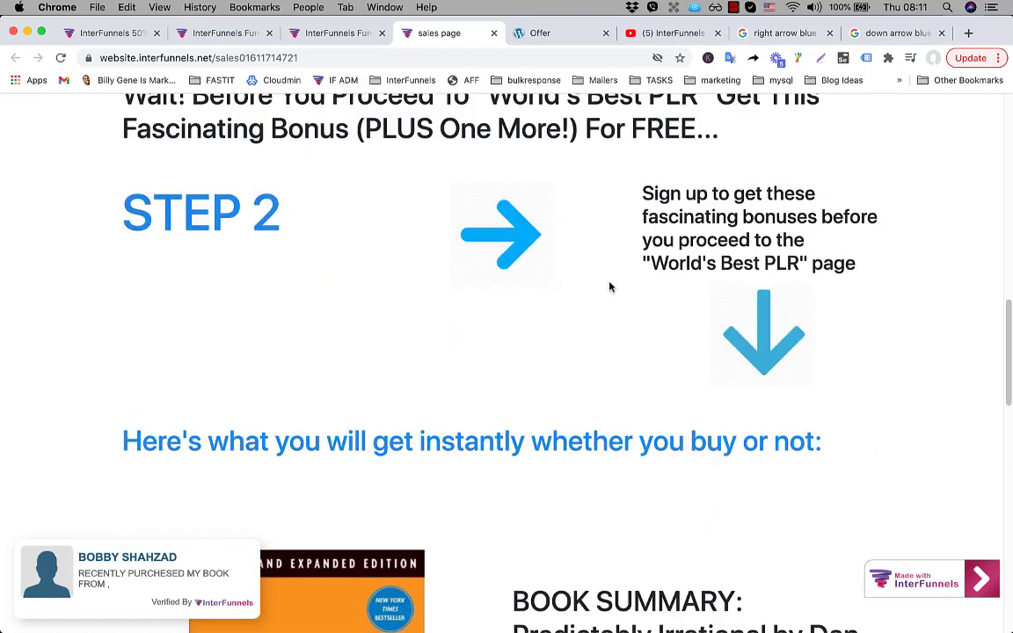
pyautogui.scroll(-12, 609, 286)
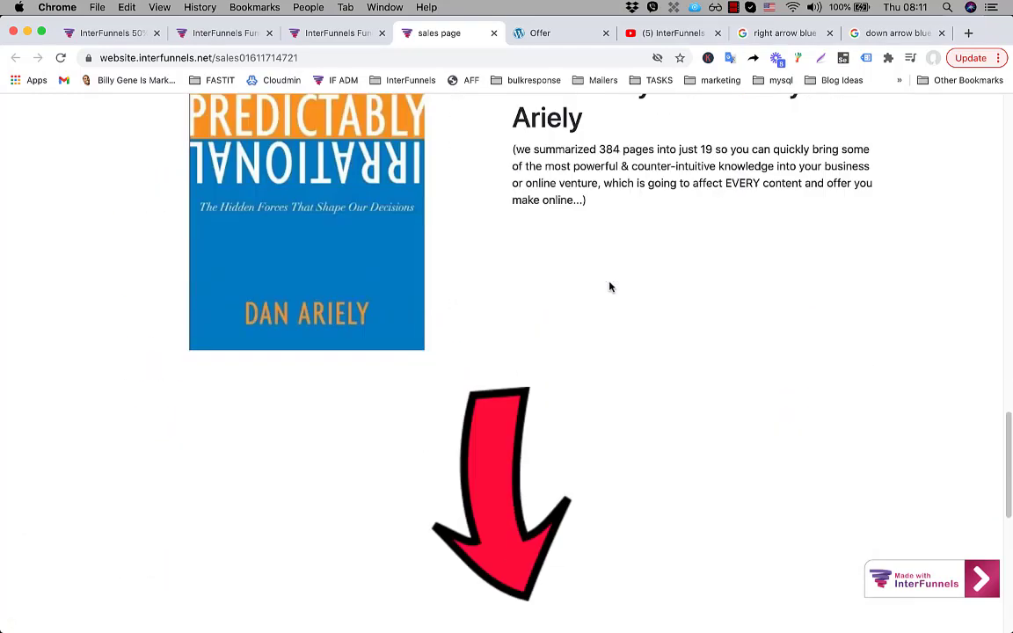
pyautogui.scroll(3, 609, 286)
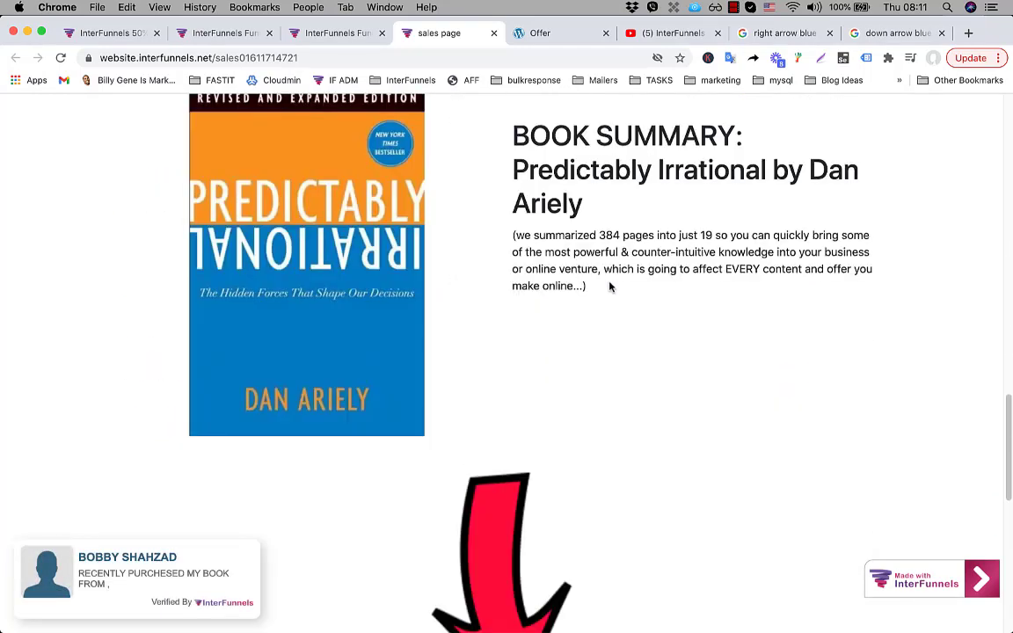
pyautogui.scroll(-14, 610, 286)
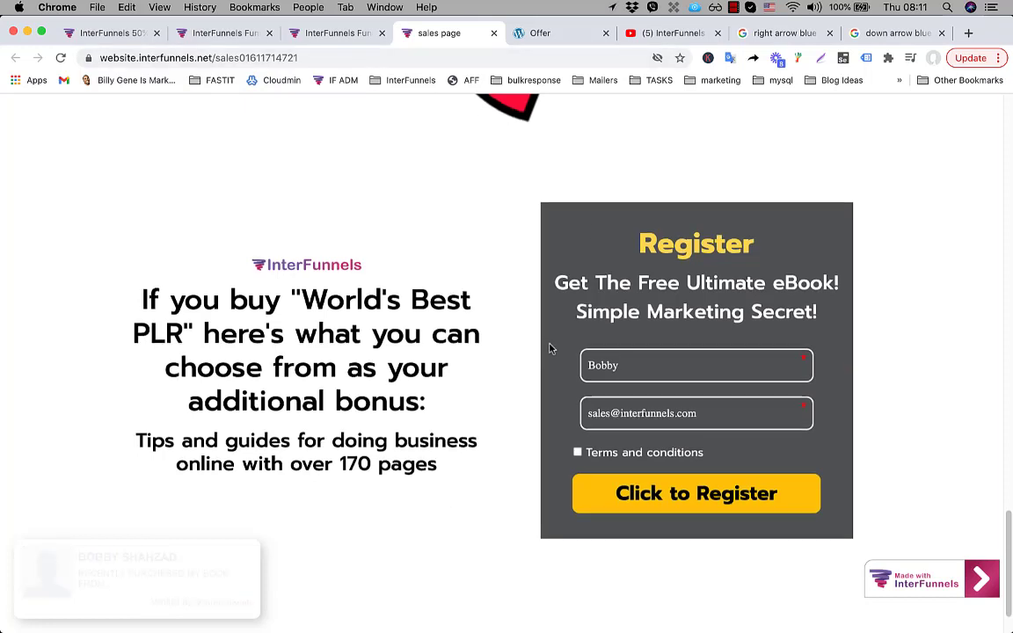
pyautogui.scroll(-2, 549, 348)
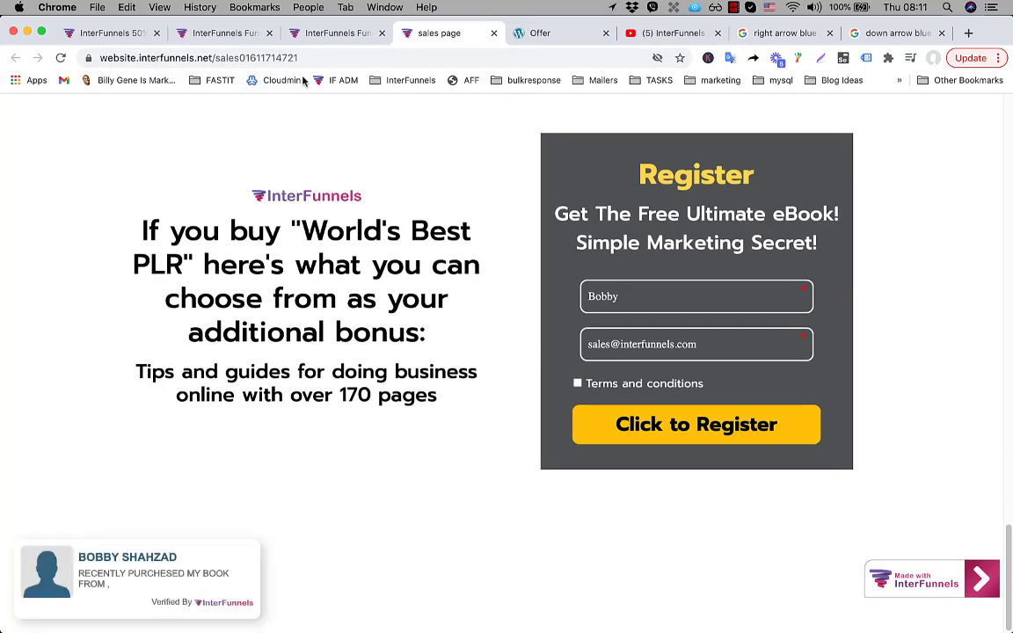
pyautogui.click(286, 39)
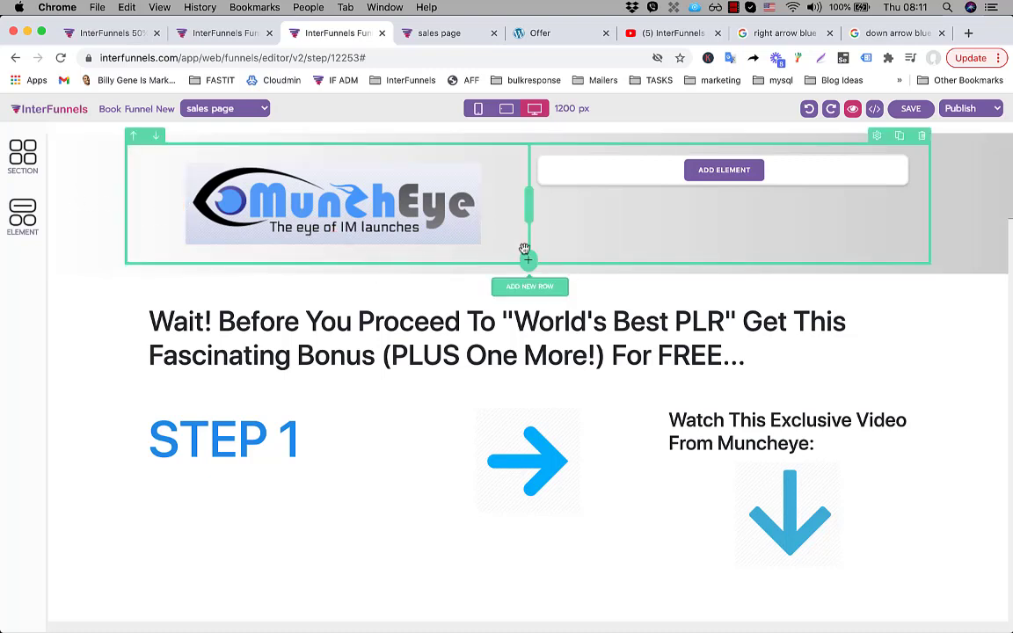
# Look over the page's rows and browse the elements available to add below the video
pyautogui.moveTo(526, 211); pyautogui.dragTo(479, 214)
pyautogui.scroll(-3, 605, 399)
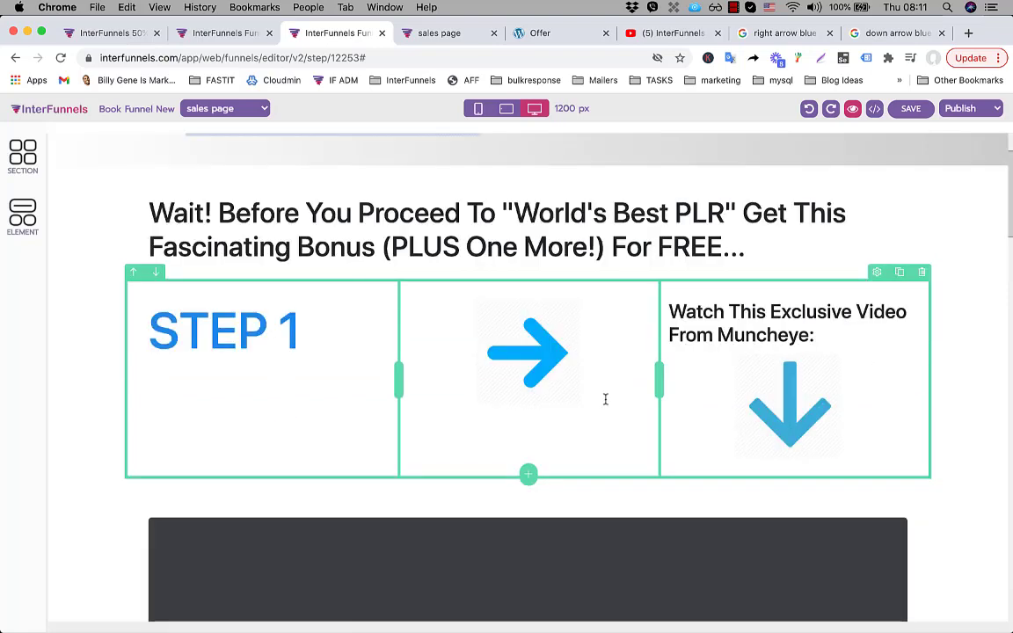
pyautogui.scroll(-5, 605, 400)
pyautogui.scroll(4, 604, 398)
pyautogui.scroll(-13, 546, 335)
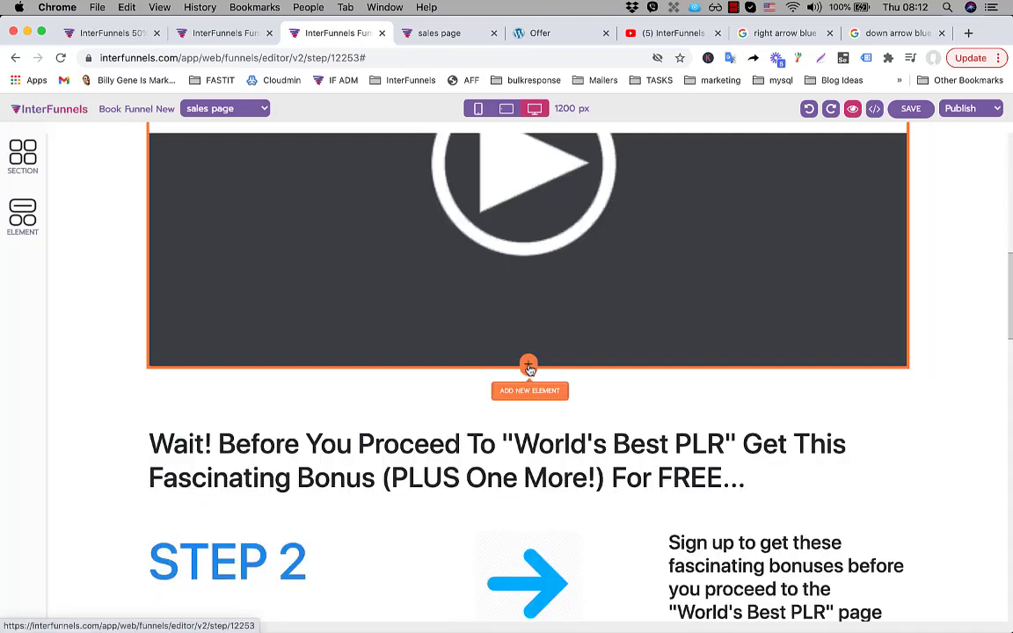
pyautogui.click(529, 365)
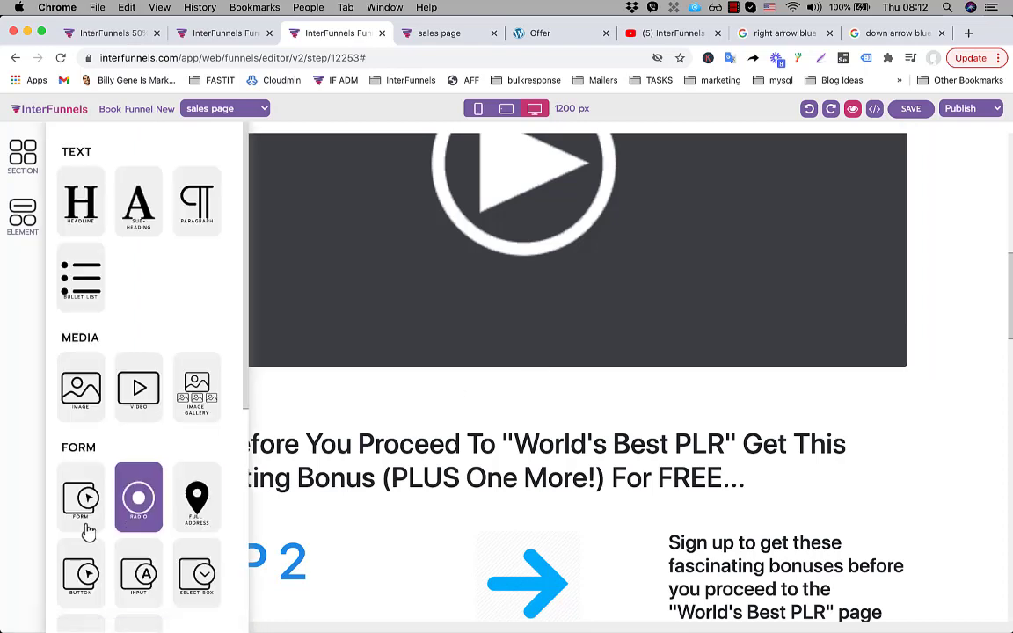
pyautogui.scroll(-3, 115, 497)
pyautogui.scroll(-1, 110, 496)
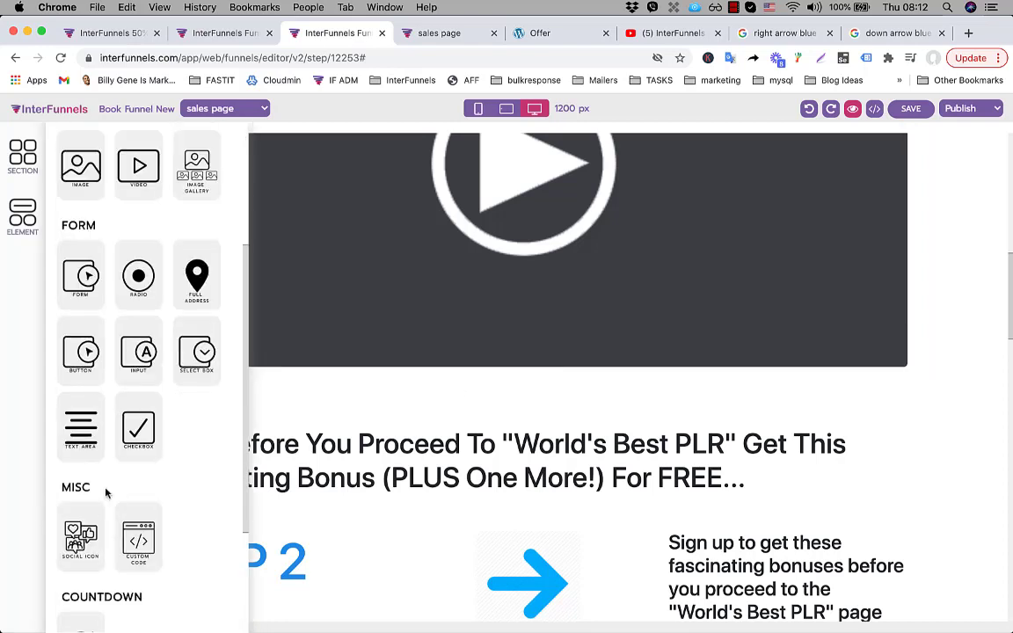
pyautogui.click(569, 429)
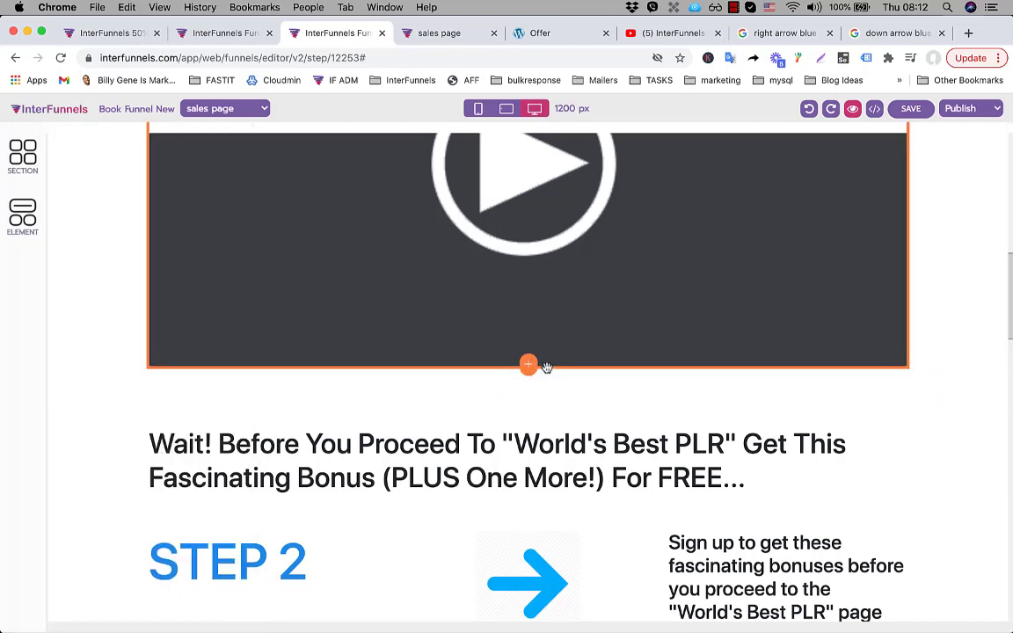
# Add a countdown timer element directly below the video
pyautogui.click(528, 365)
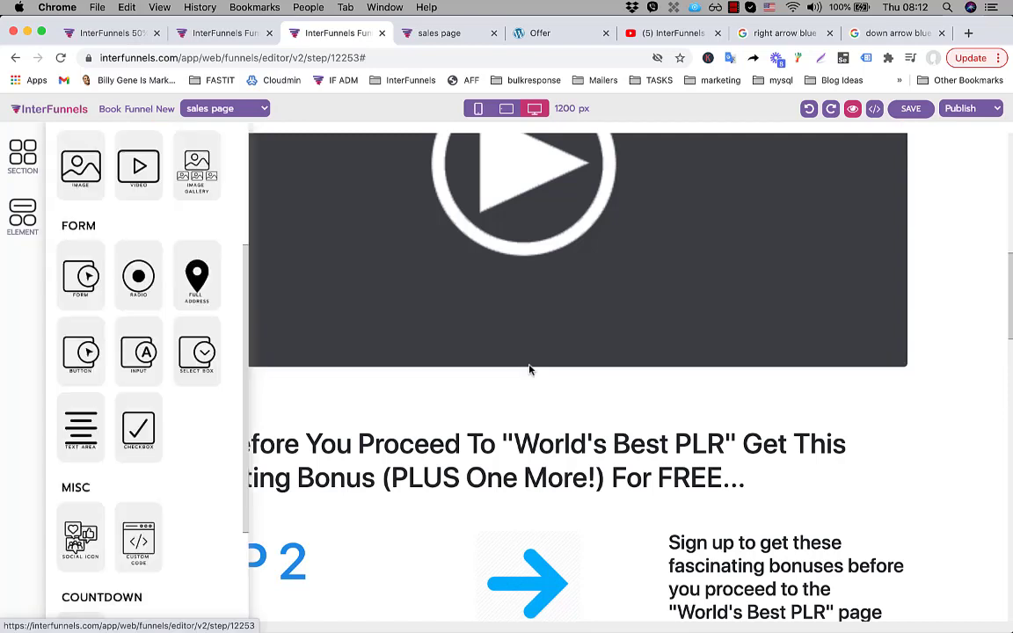
pyautogui.scroll(-3, 123, 435)
pyautogui.scroll(-1, 118, 440)
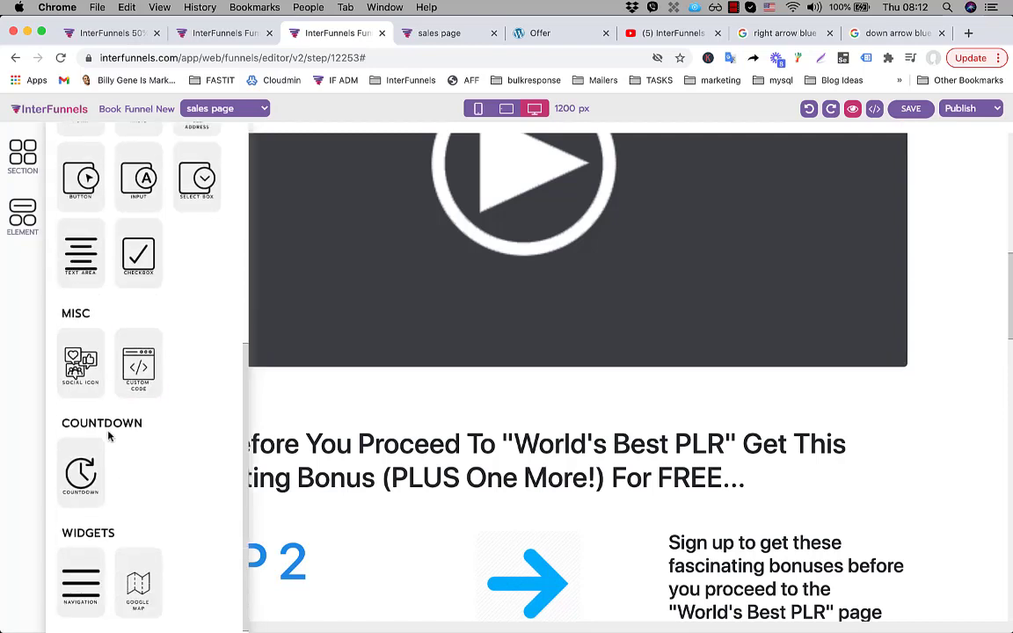
pyautogui.click(79, 479)
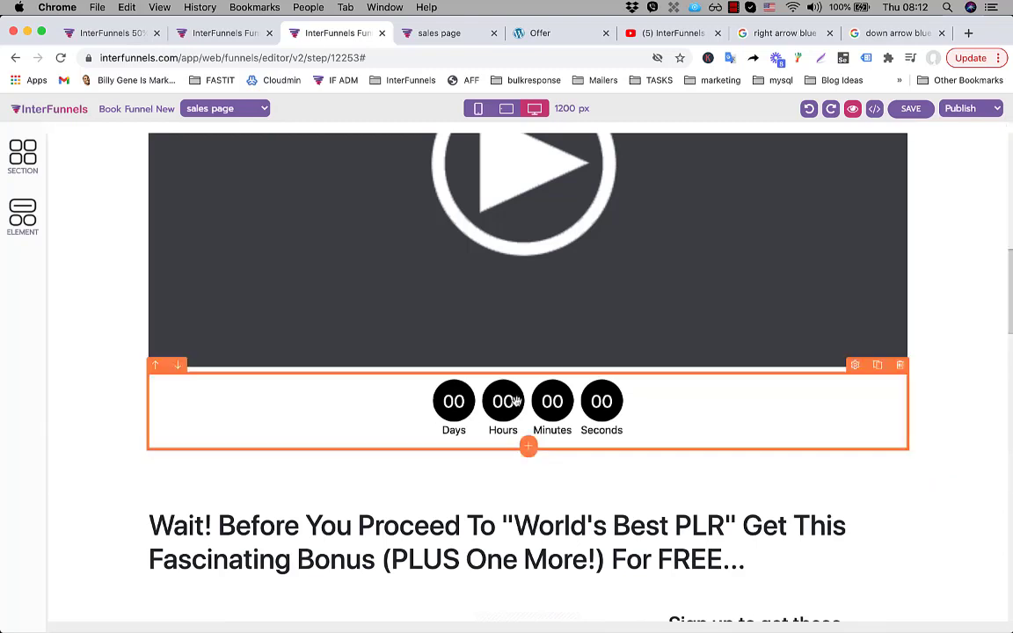
# Set the countdown to expire on 28/02/2021 in the (GMT -5:00) Eastern Time zone, apply it and save the page
pyautogui.click(666, 400)
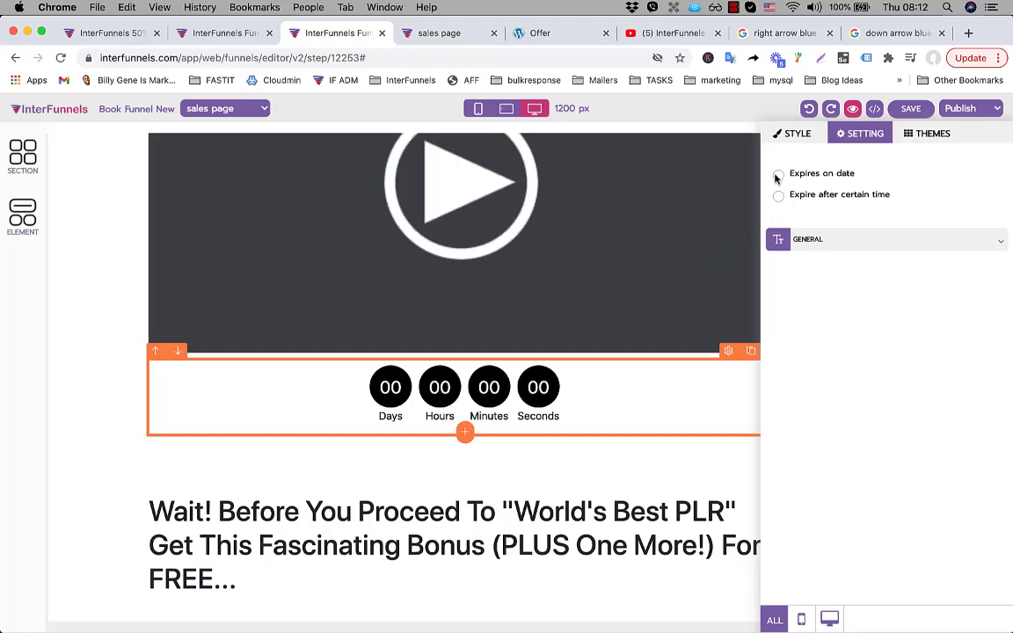
pyautogui.click(777, 176)
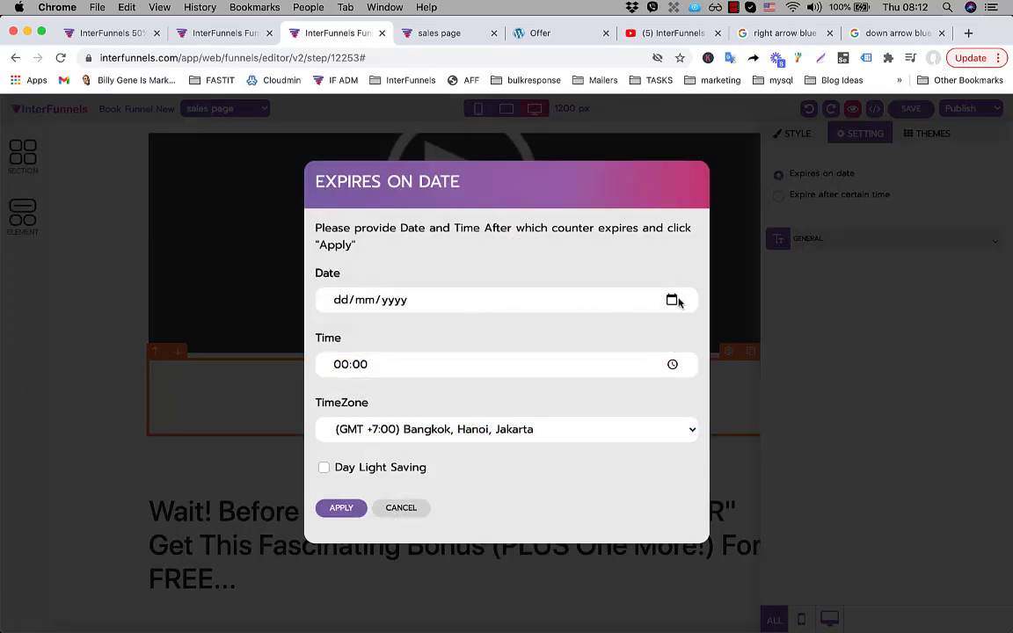
pyautogui.click(672, 300)
pyautogui.click(451, 432)
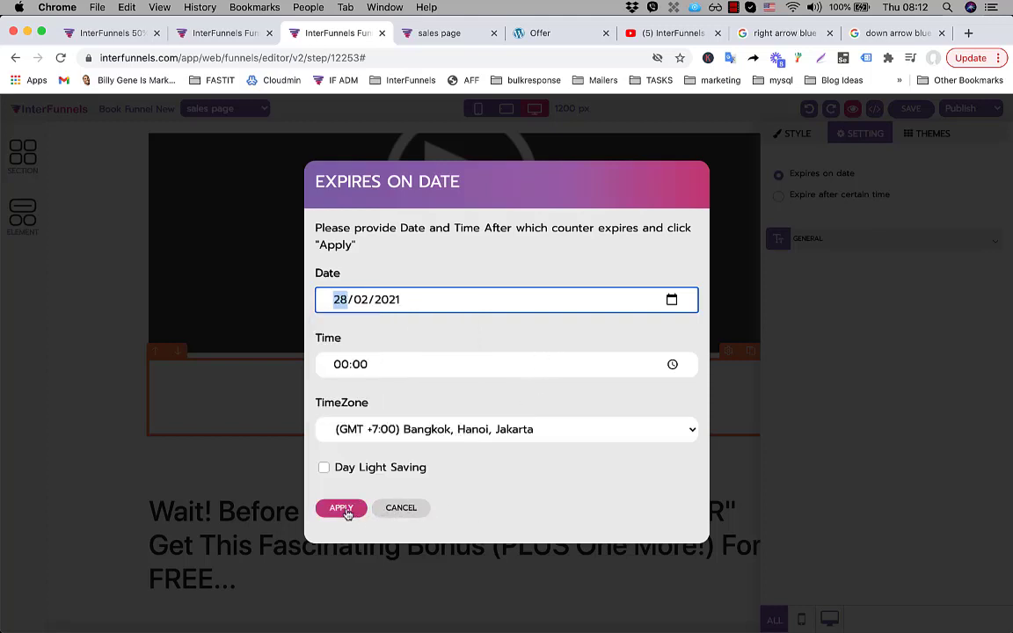
pyautogui.click(430, 437)
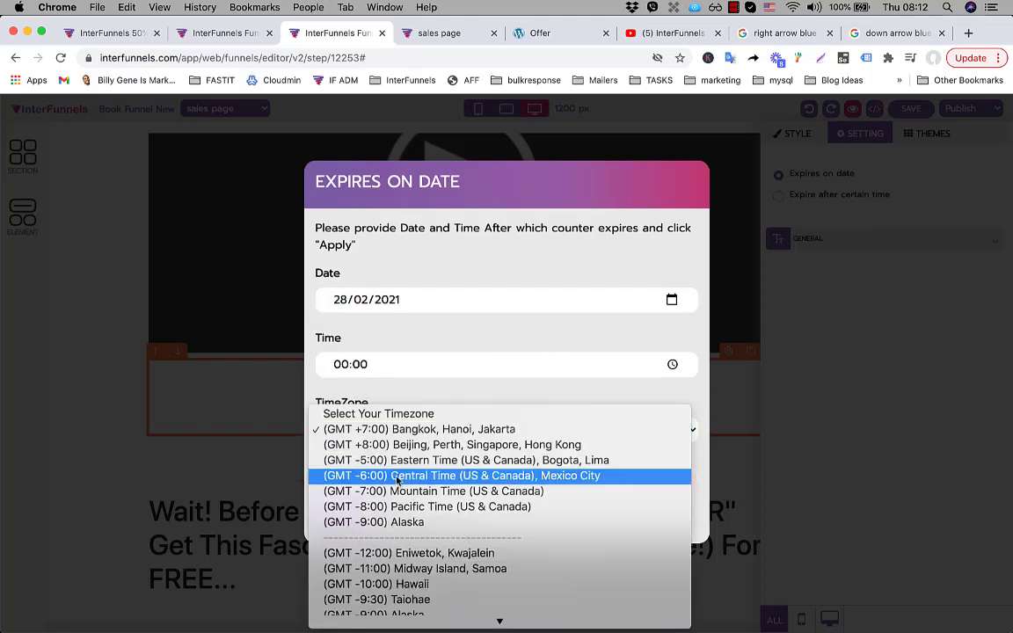
pyautogui.click(405, 460)
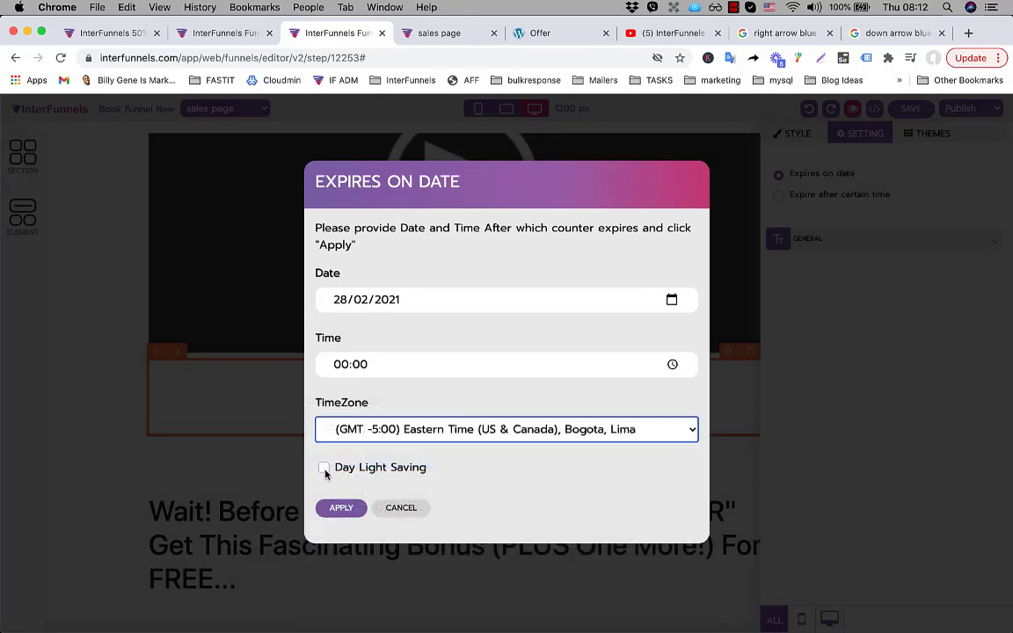
pyautogui.click(342, 508)
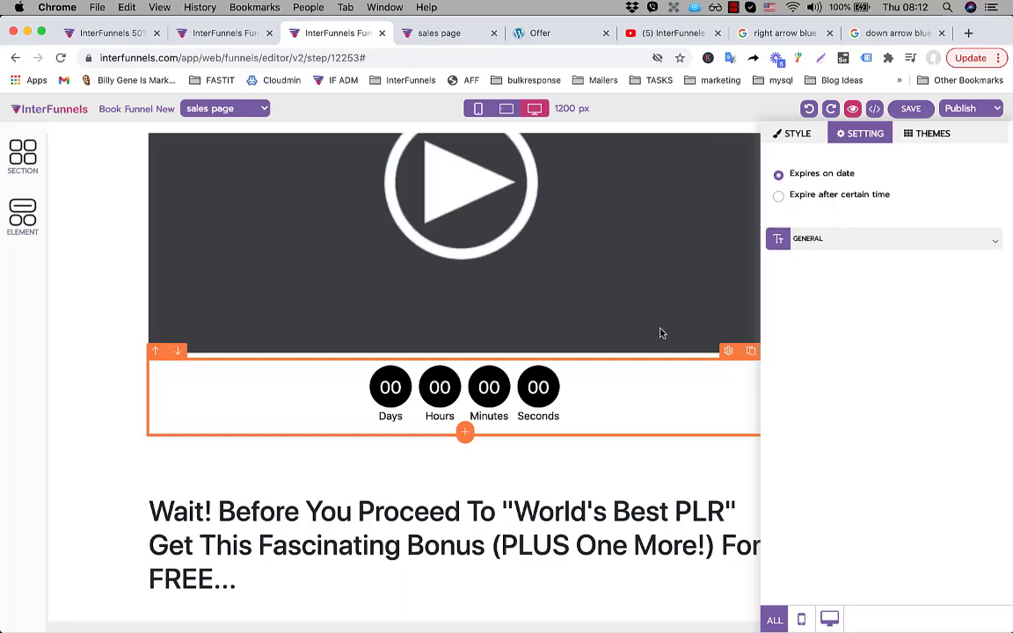
pyautogui.click(913, 108)
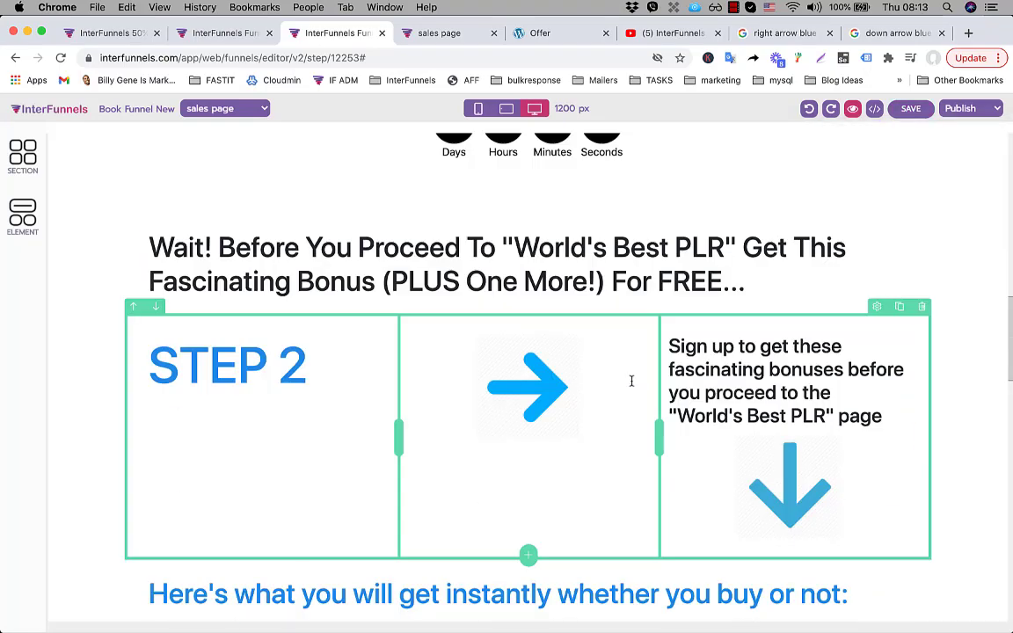
# Add a bullet list element below the book summary's description paragraph
pyautogui.scroll(-12, 631, 380)
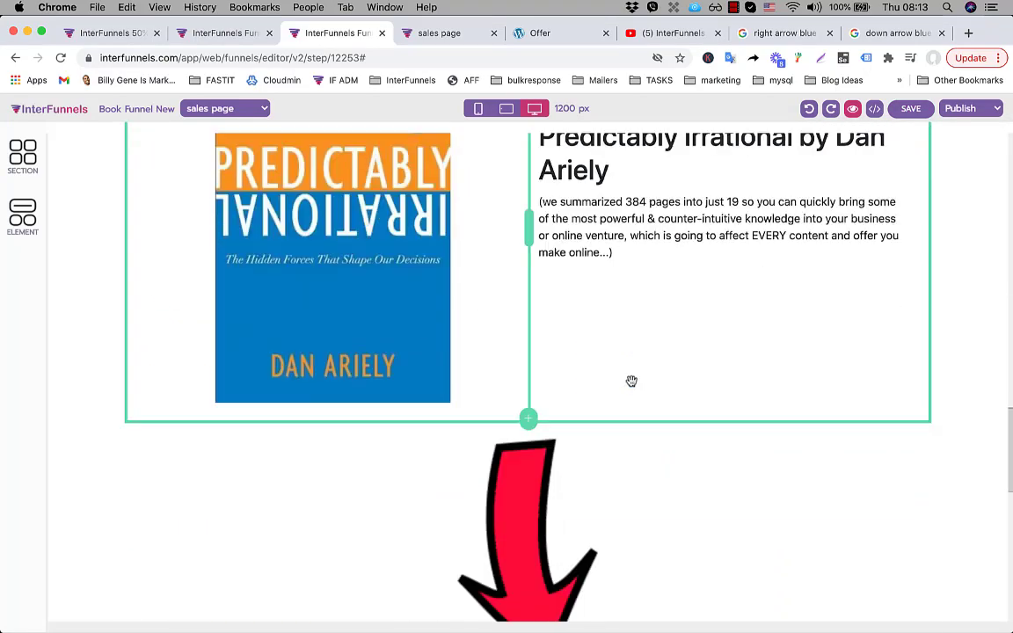
pyautogui.scroll(-3, 632, 380)
pyautogui.scroll(8, 629, 380)
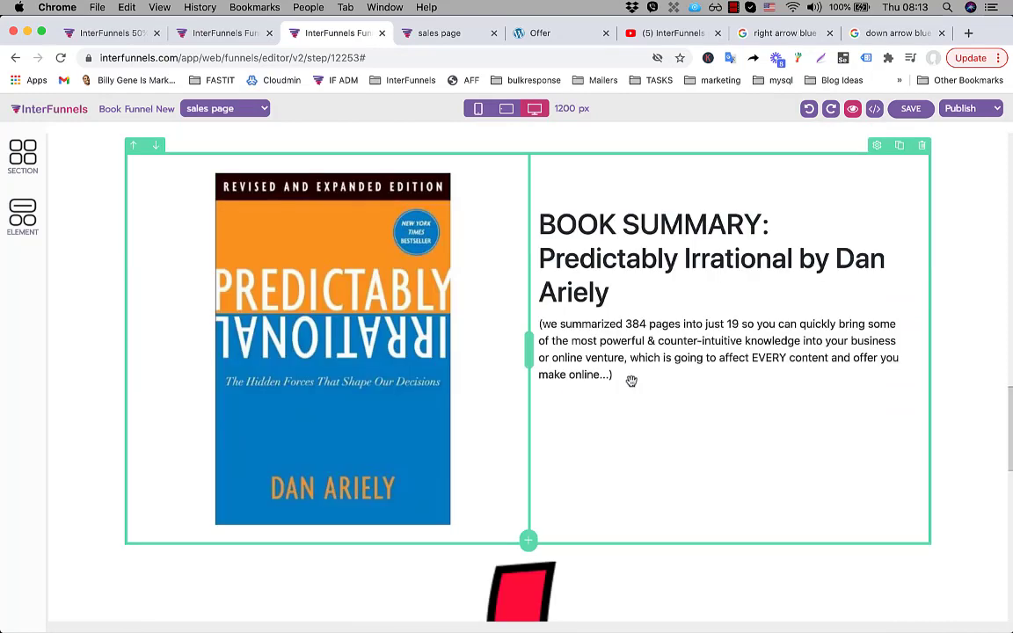
pyautogui.click(23, 214)
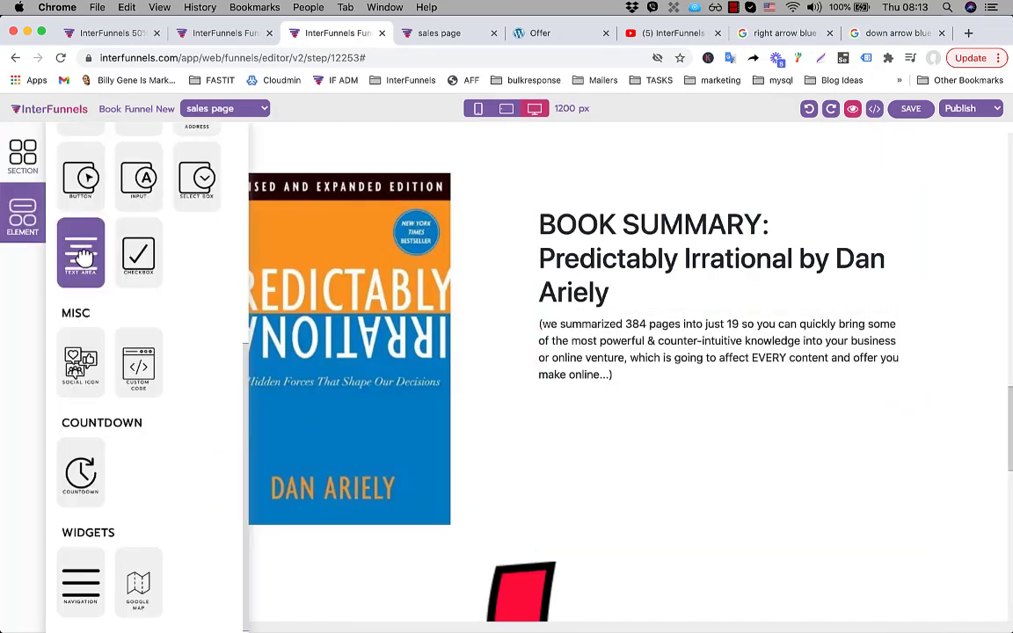
pyautogui.scroll(5, 81, 252)
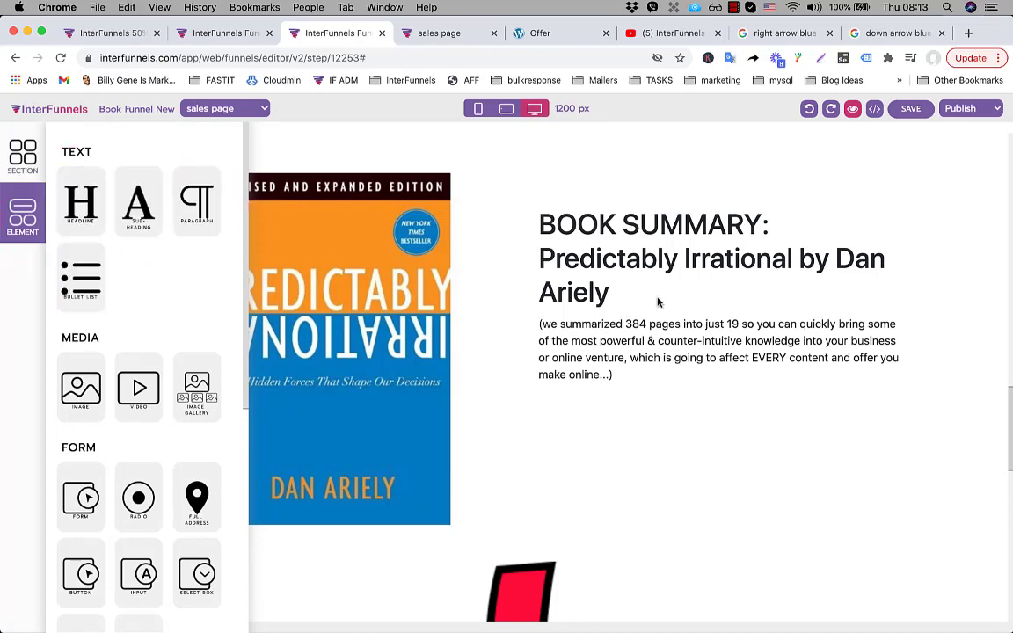
pyautogui.click(631, 361)
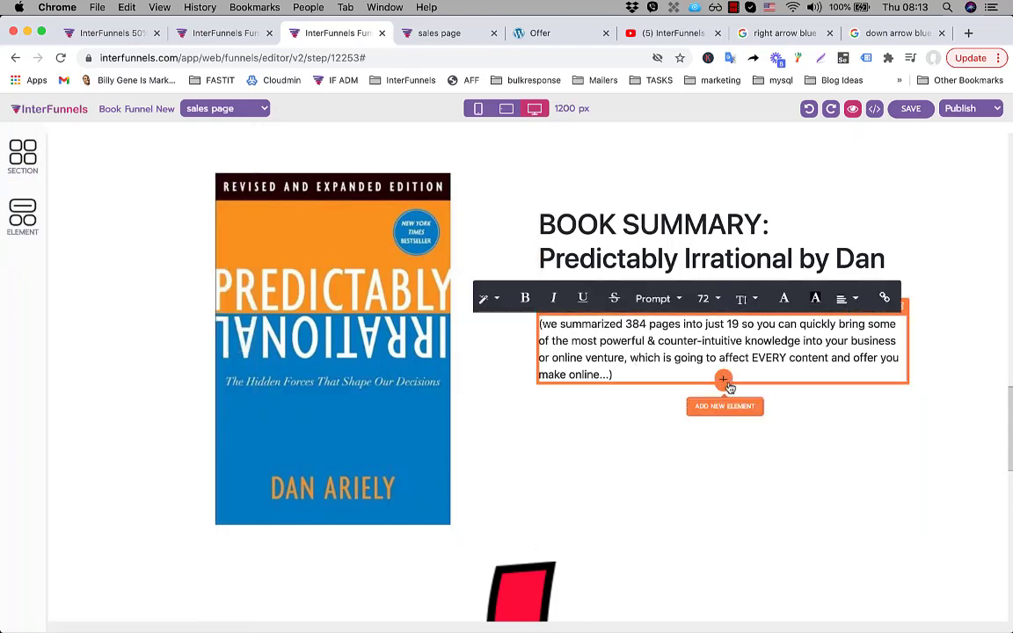
pyautogui.click(725, 382)
pyautogui.click(72, 287)
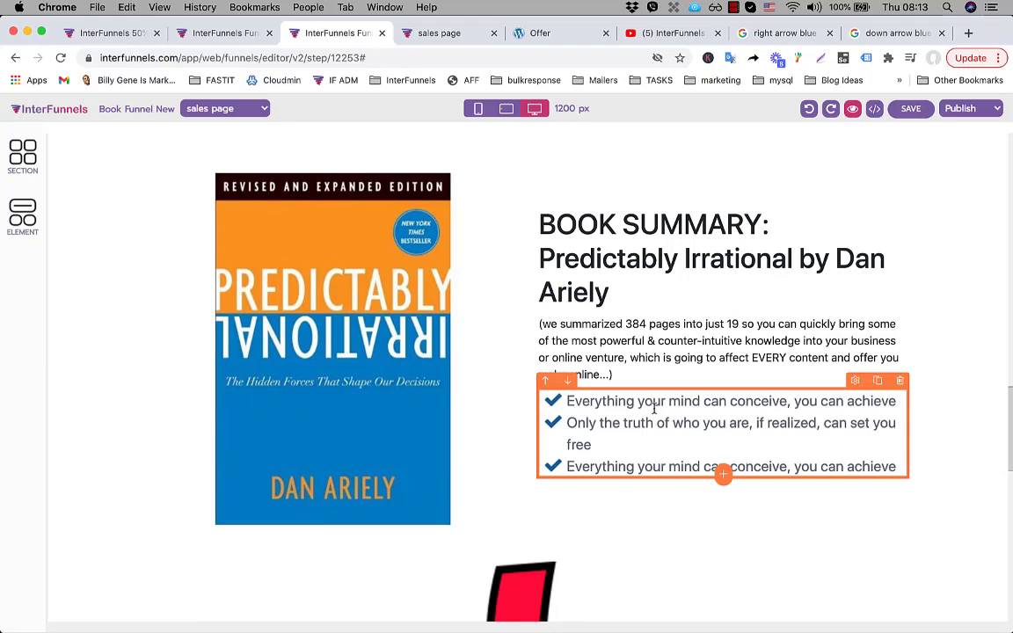
# Look through the available media, form, misc, countdown and widget elements
pyautogui.scroll(-5, 653, 409)
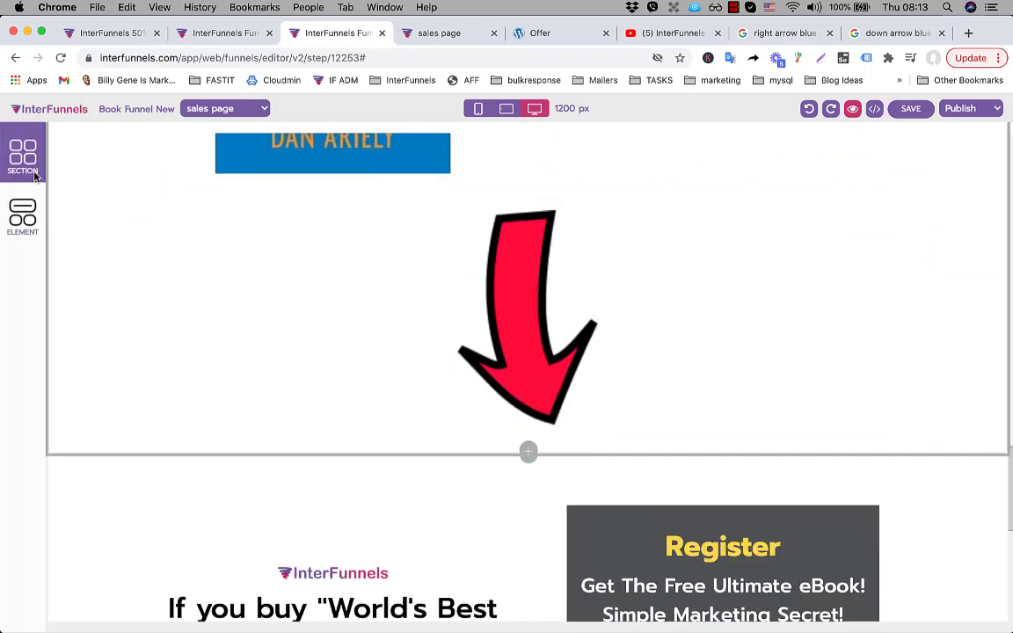
pyautogui.click(23, 215)
pyautogui.scroll(-2, 121, 328)
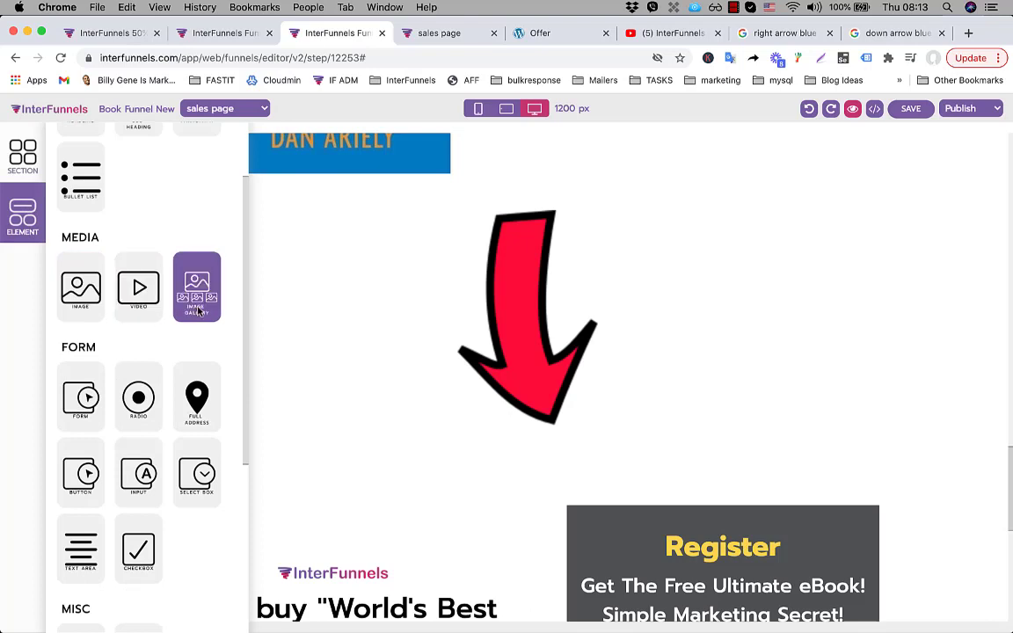
pyautogui.scroll(-2, 198, 312)
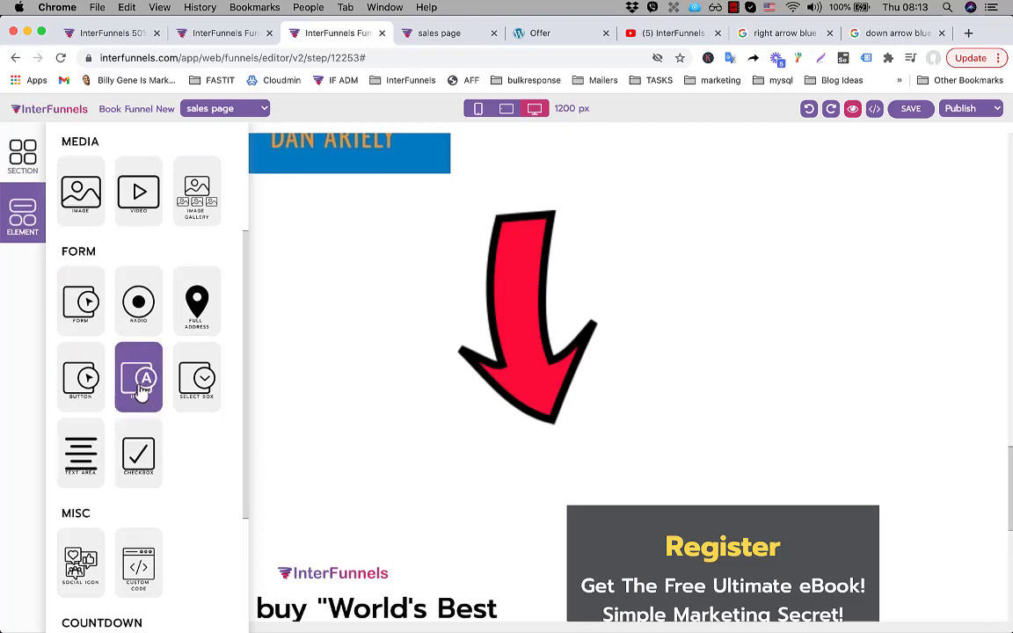
pyautogui.scroll(-3, 138, 380)
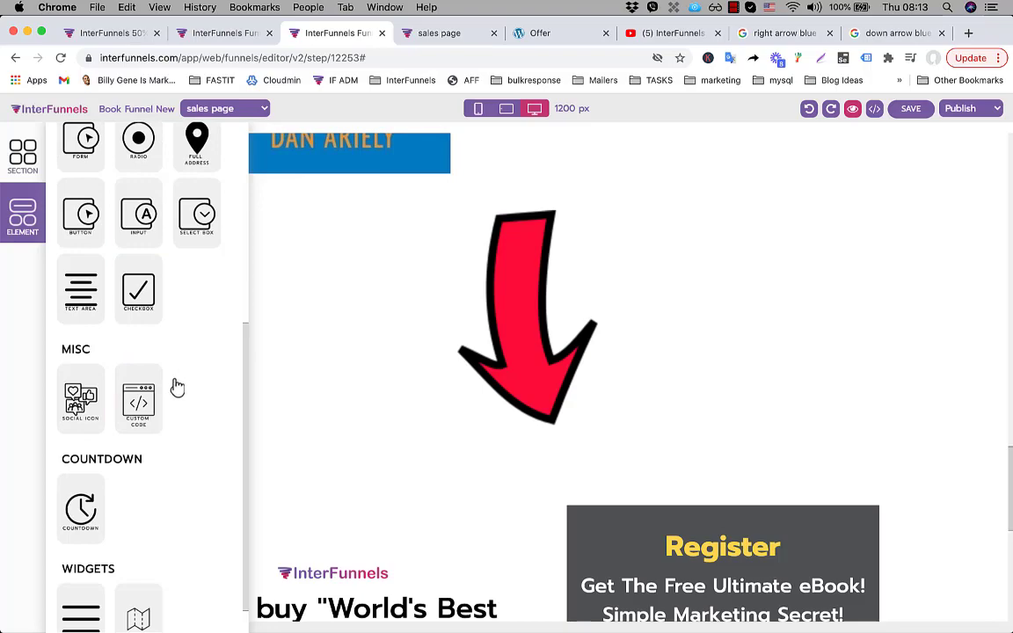
pyautogui.click(719, 256)
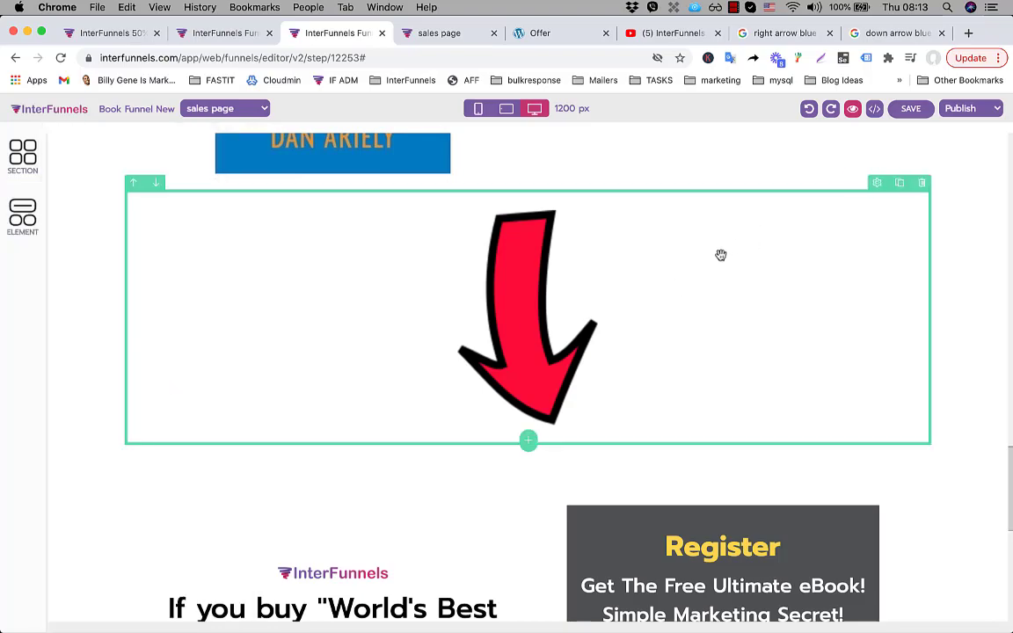
# Add a custom code element below the book summary's bullet list, open its HTML code editor and close it without entering code
pyautogui.scroll(10, 741, 274)
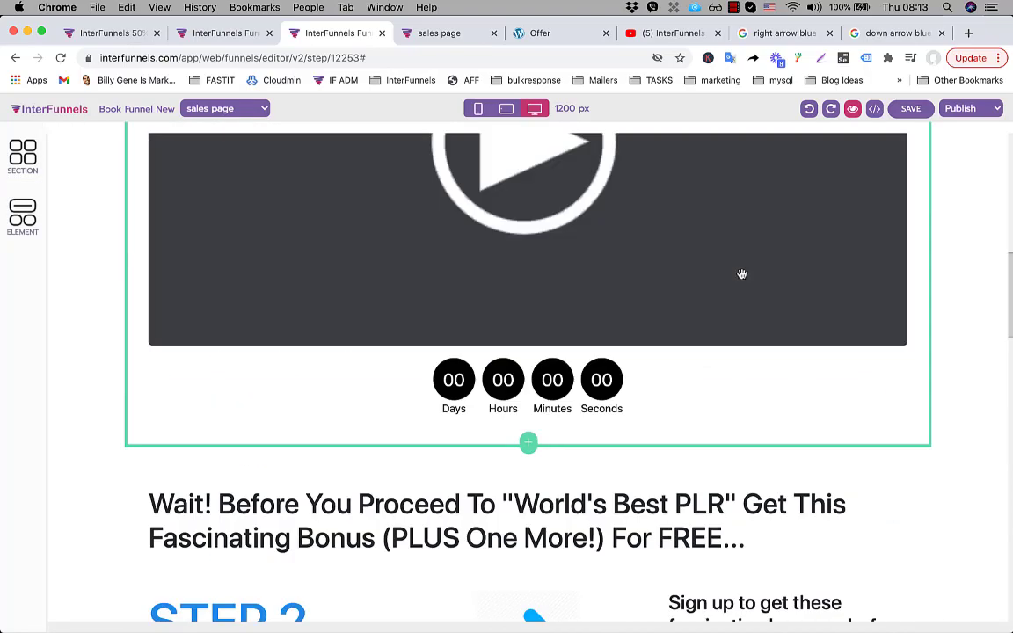
pyautogui.scroll(-5, 742, 274)
pyautogui.scroll(-3, 741, 273)
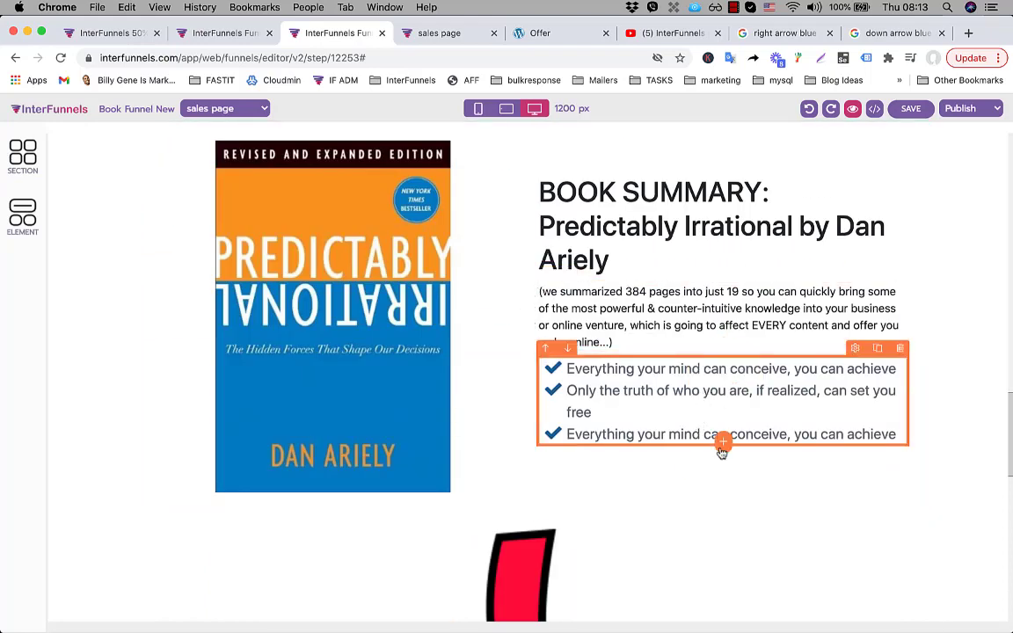
pyautogui.click(725, 448)
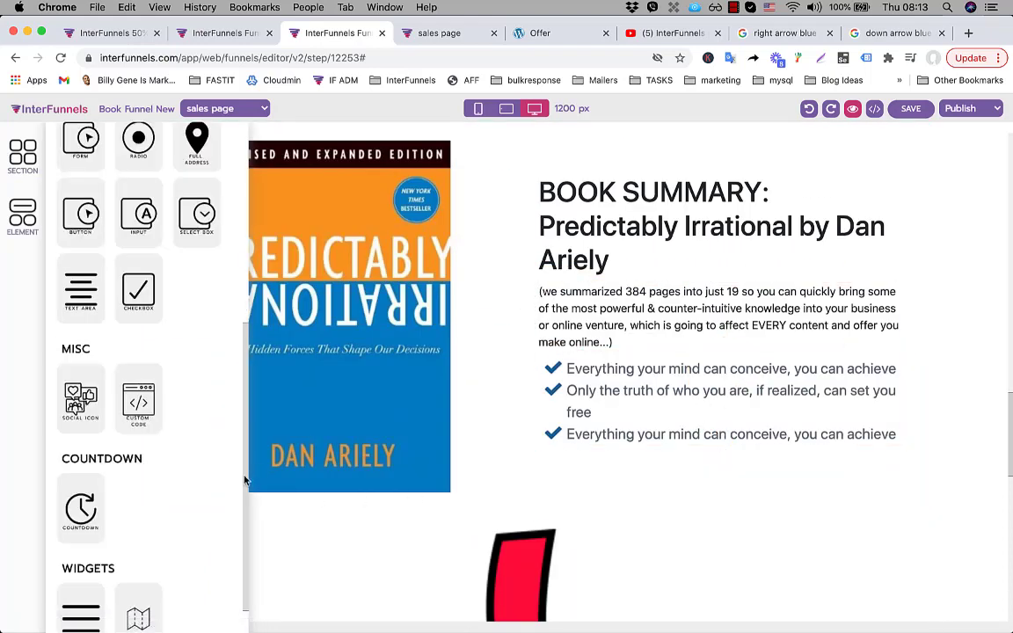
pyautogui.moveTo(137, 398); pyautogui.dragTo(734, 475)
pyautogui.click(737, 477)
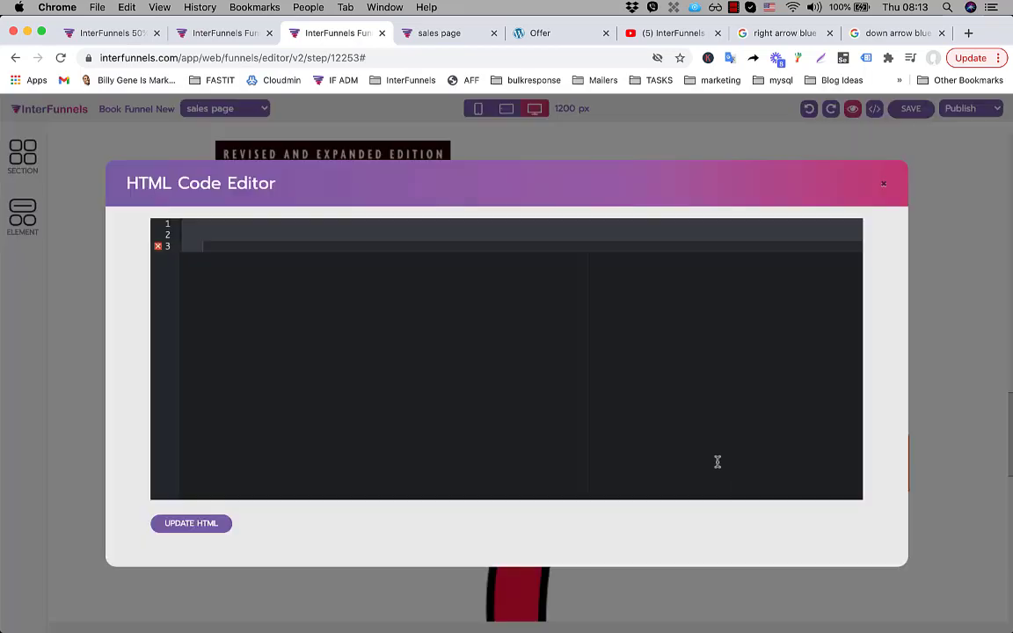
pyautogui.click(228, 239)
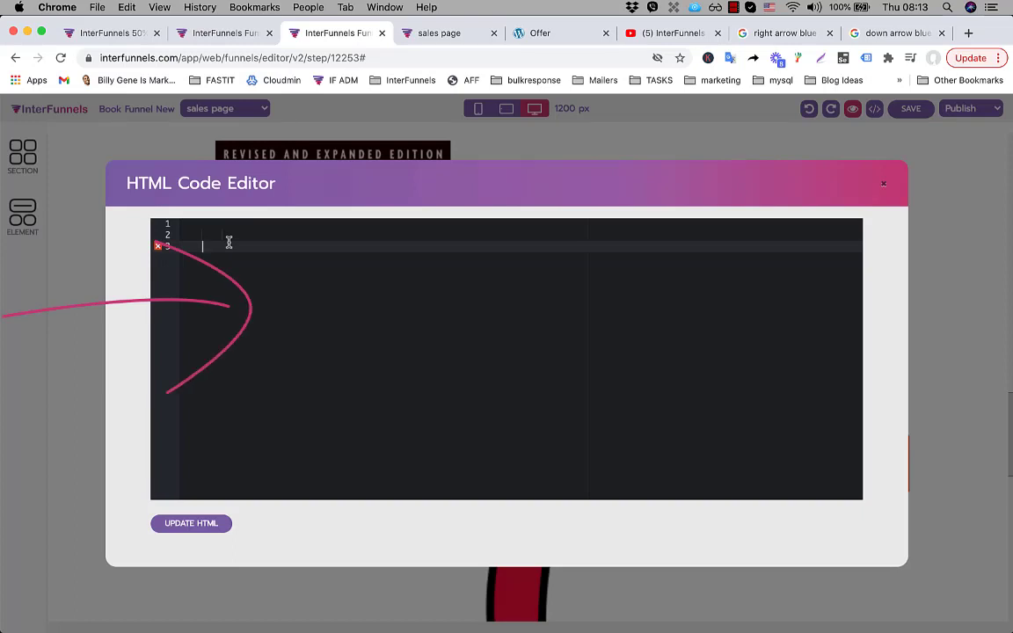
pyautogui.click(882, 190)
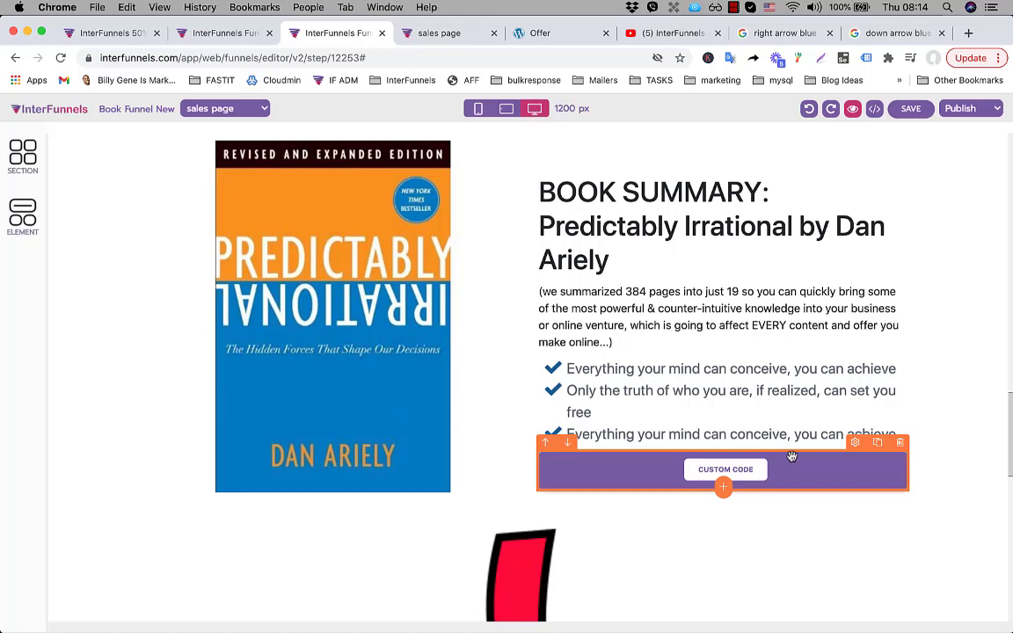
# Check the navigation and Google Map widgets in the element library, and review the page up to its header
pyautogui.scroll(-5, 760, 408)
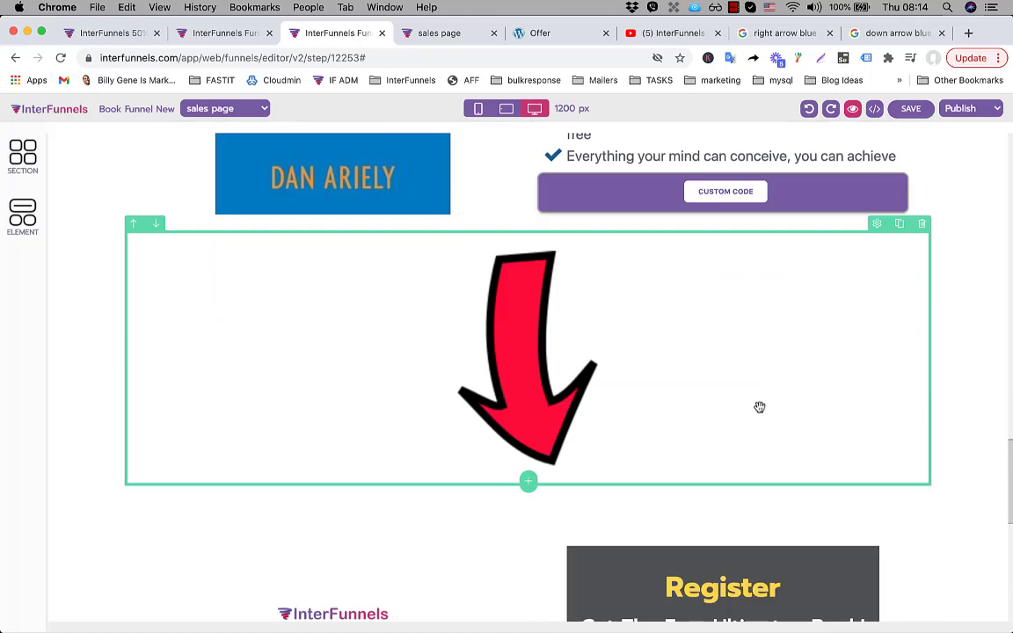
pyautogui.click(19, 204)
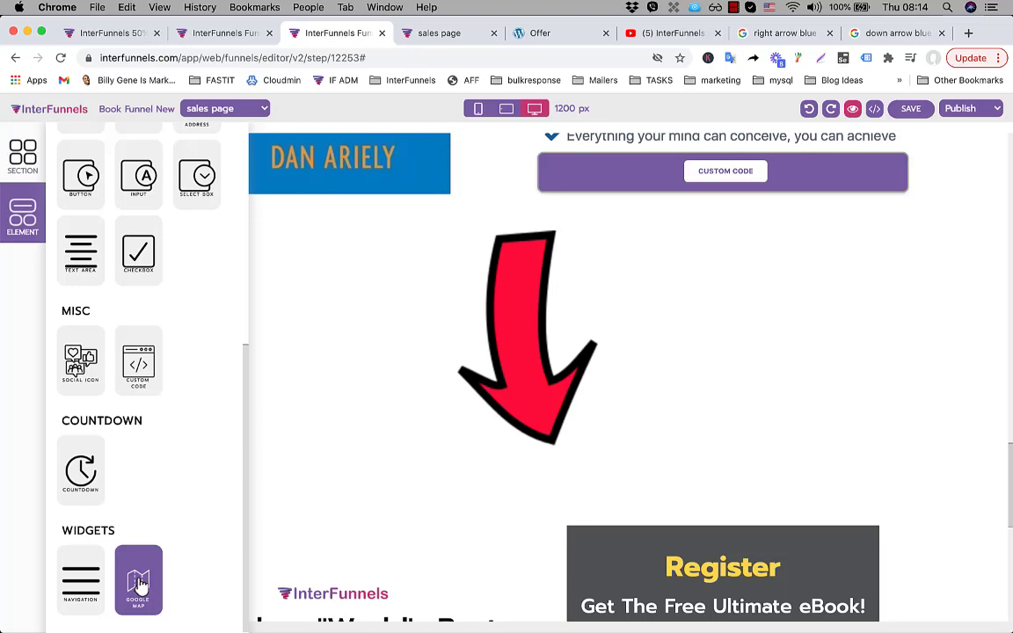
pyautogui.click(619, 239)
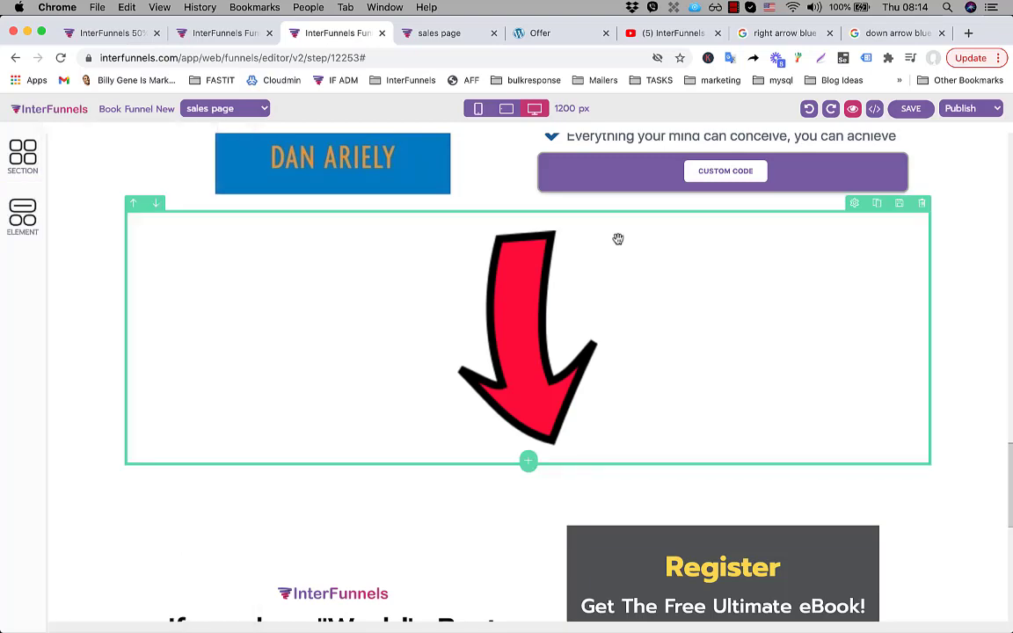
pyautogui.scroll(15, 618, 239)
pyautogui.scroll(-4, 619, 239)
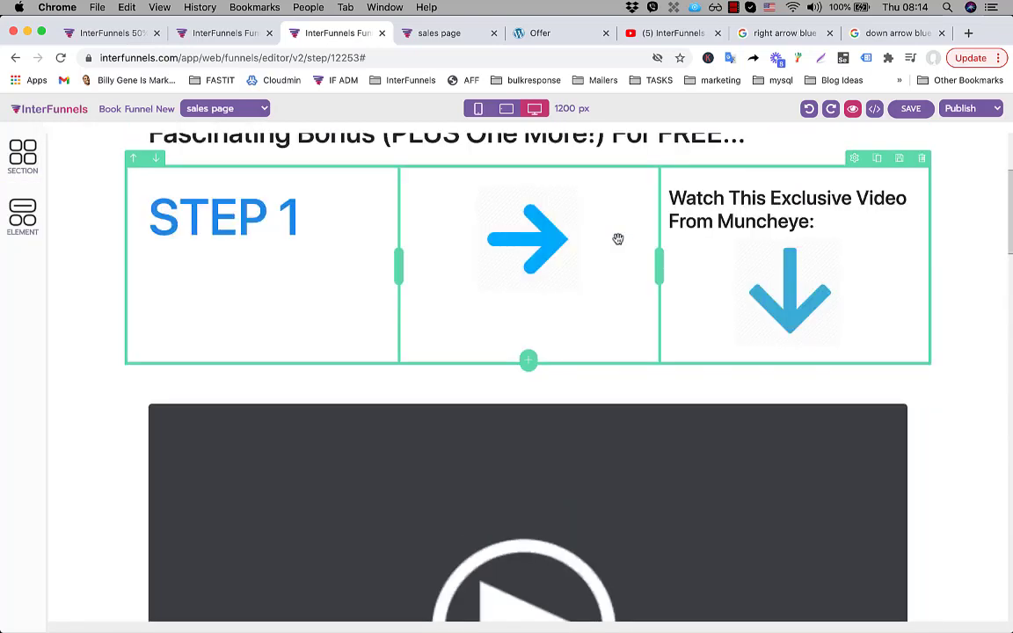
pyautogui.scroll(3, 619, 240)
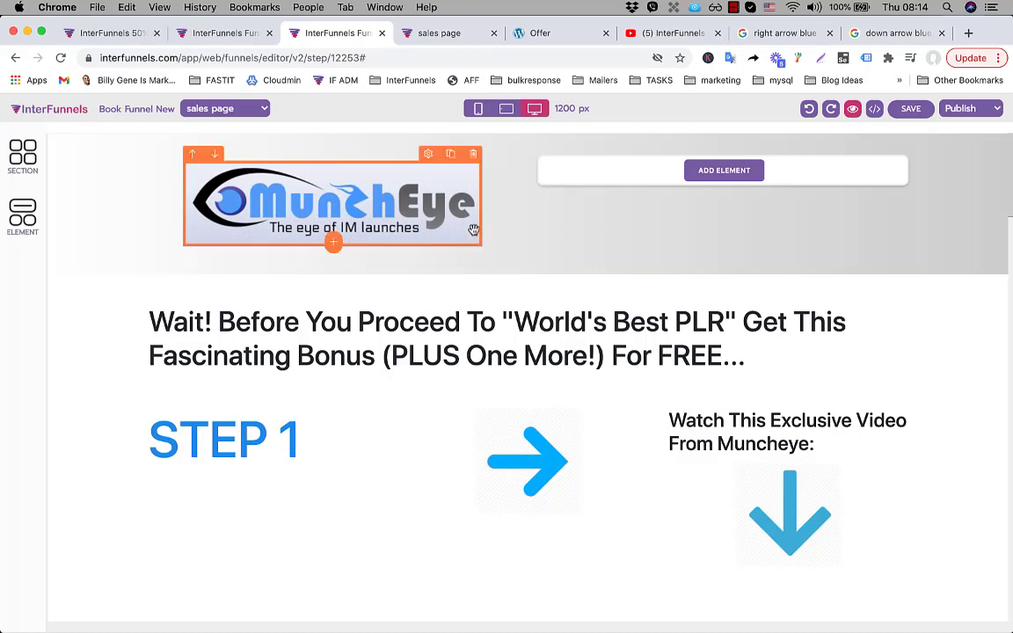